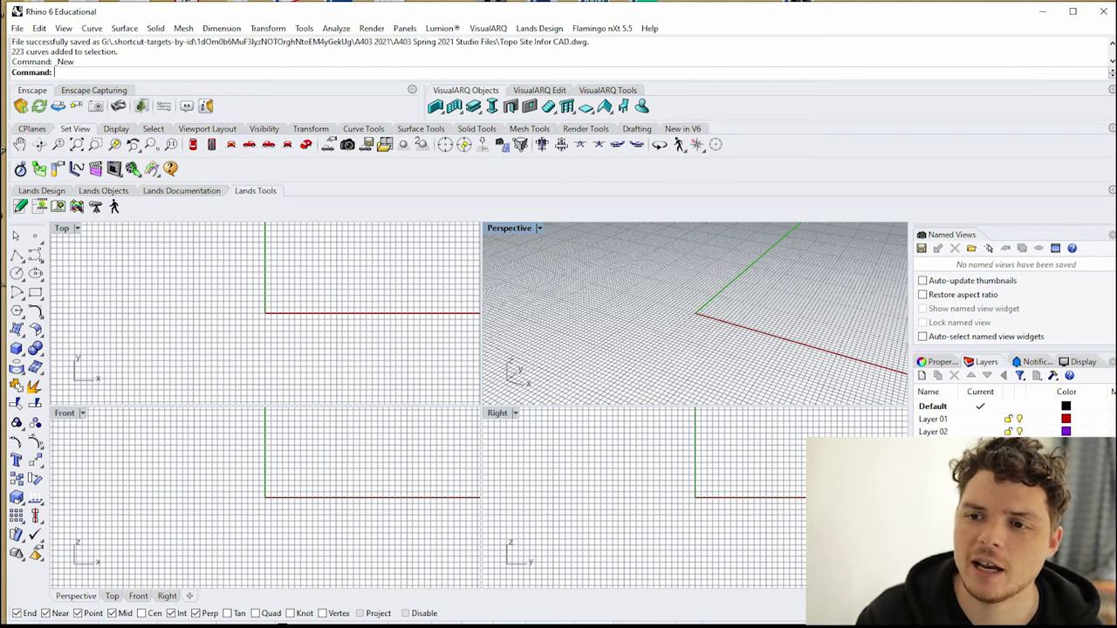
- Maximize the Perspective viewport, restore the four-view layout, and cycle the active viewport through Perspective, Top, Front and Right
key(ctrl+m)
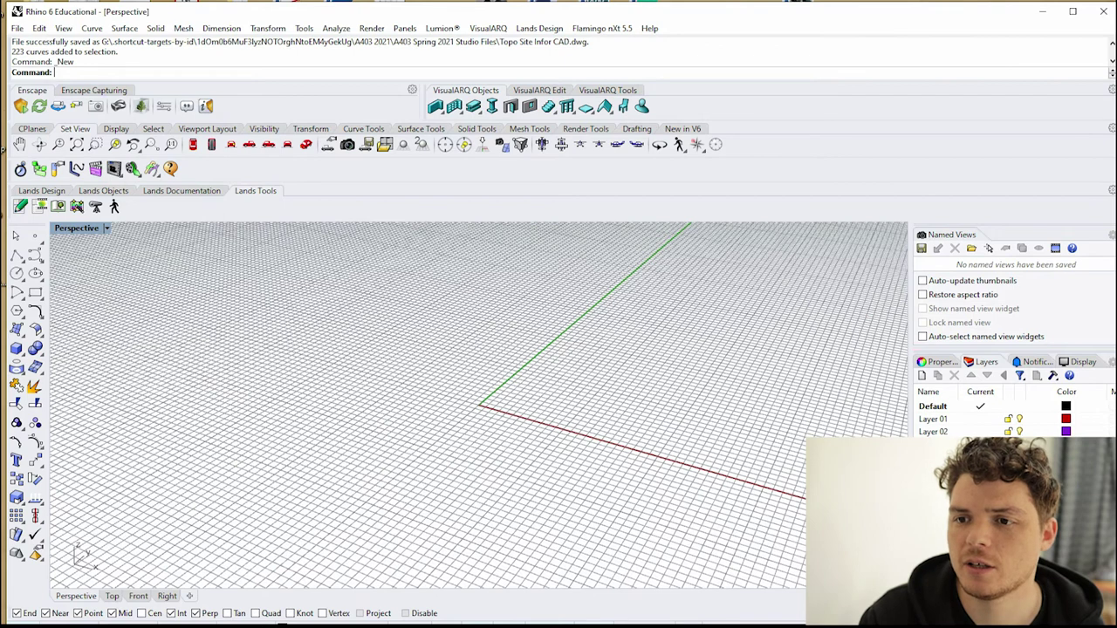
key(ctrl+m)
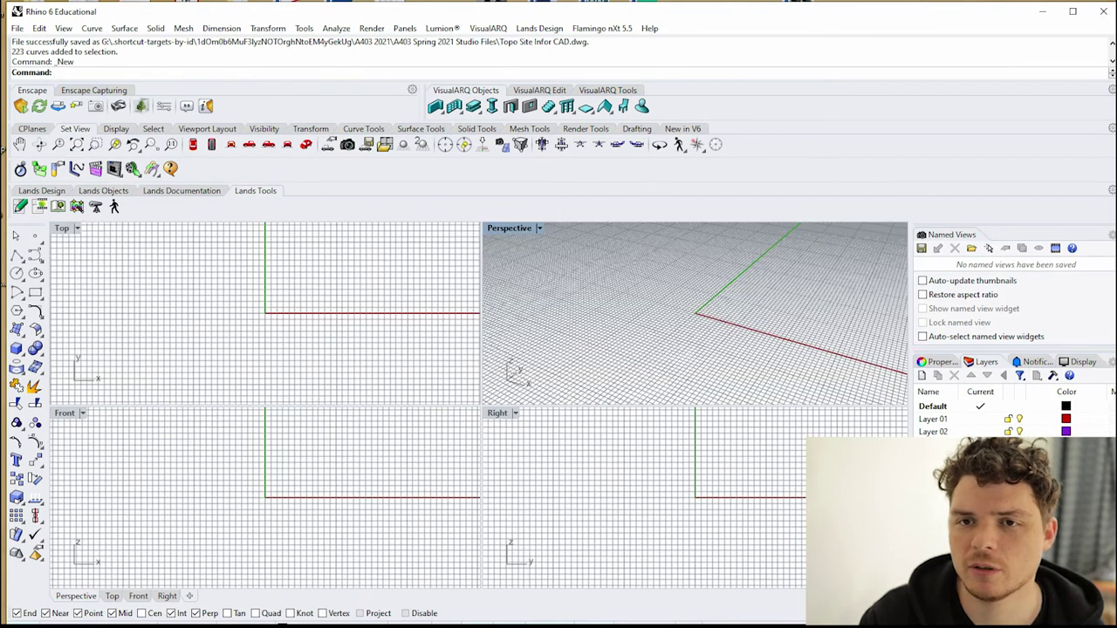
key(ctrl+Tab)
key(ctrl+Tab)
key(ctrl+Tab)
key(ctrl+Tab)
key(ctrl+Tab)
key(ctrl+Tab)
key(ctrl+Tab)
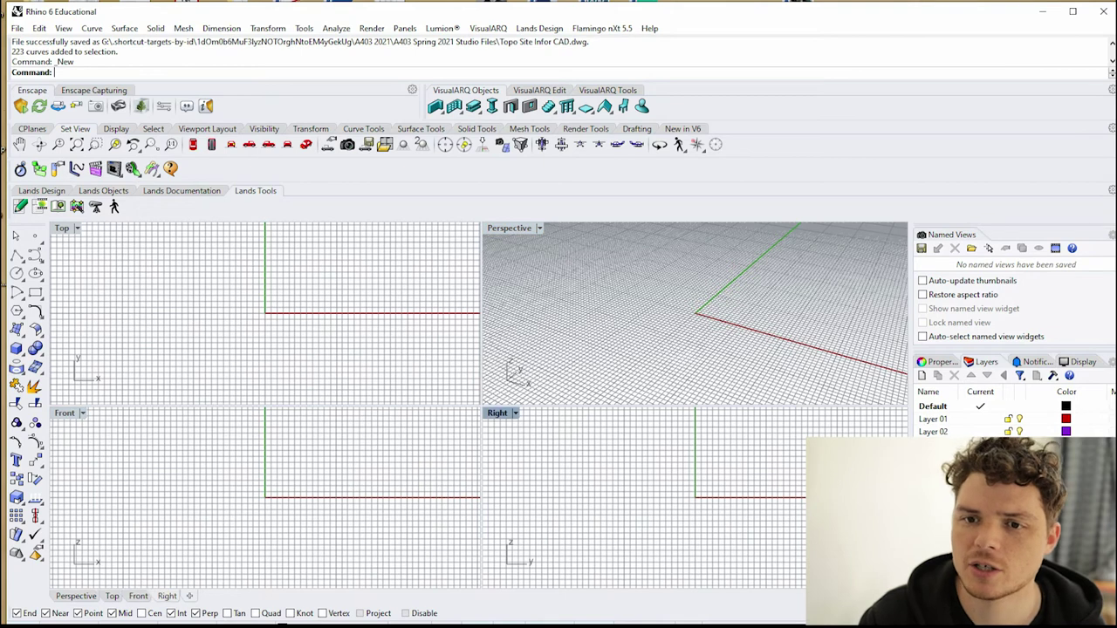
key(ctrl+Tab)
key(ctrl+Tab)
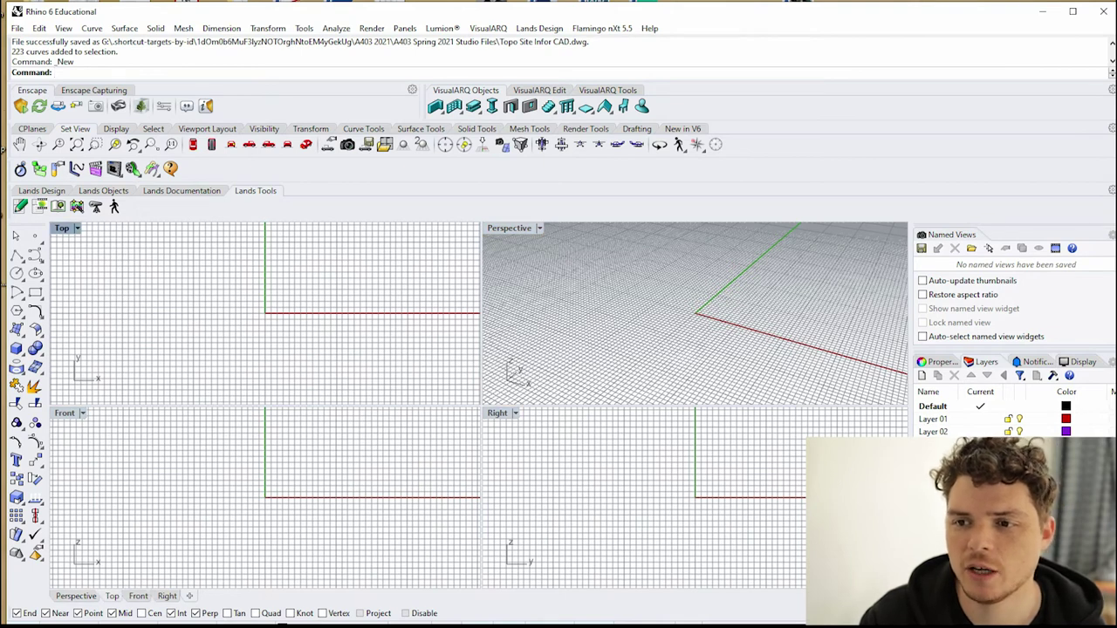
key(ctrl+Tab)
key(ctrl+Tab)
key(ctrl+Tab)
key(ctrl+Tab)
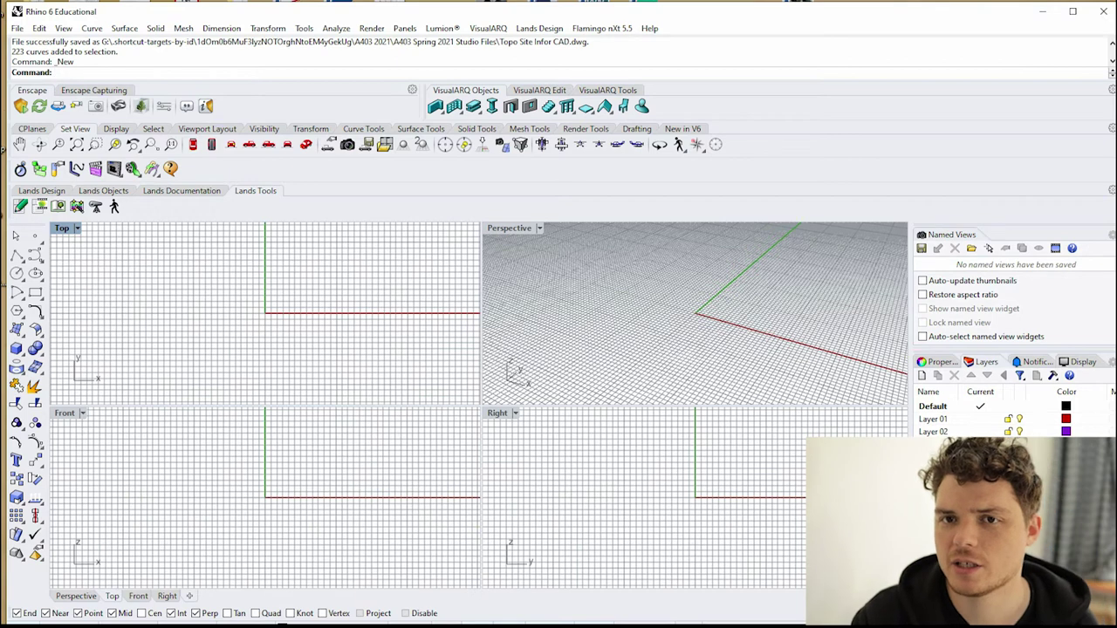
- Make the Perspective viewport active and orbit its view to a lower angle over the grid
key(ctrl+shift+Tab)
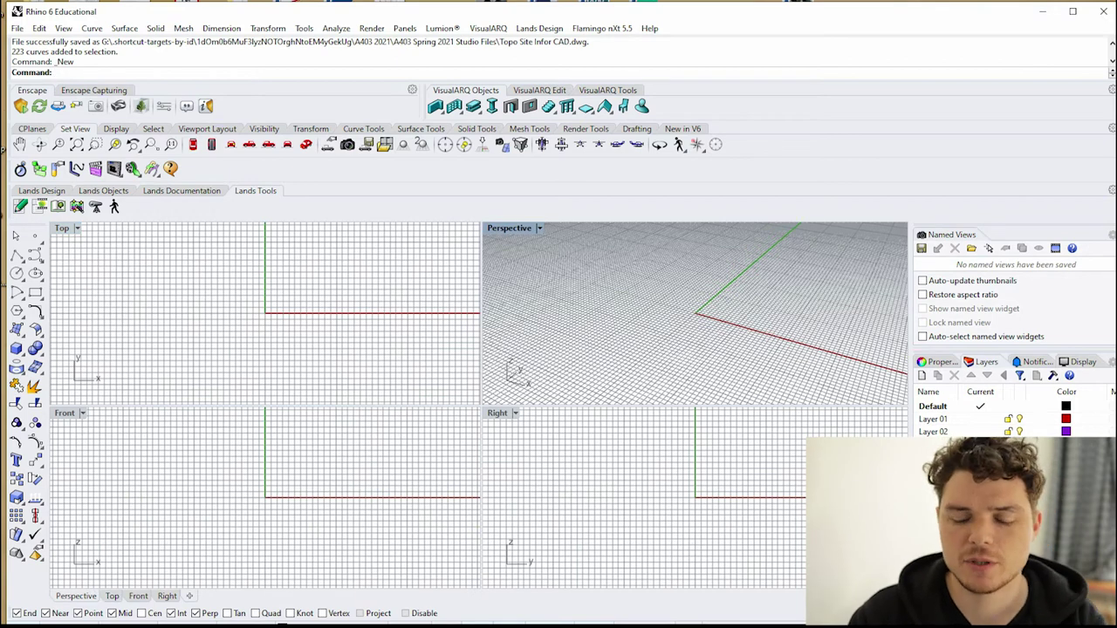
right_drag(696, 314, 732, 303)
key(Left)
key(Left)
key(Left)
key(Left)
key(Left)
key(Left)
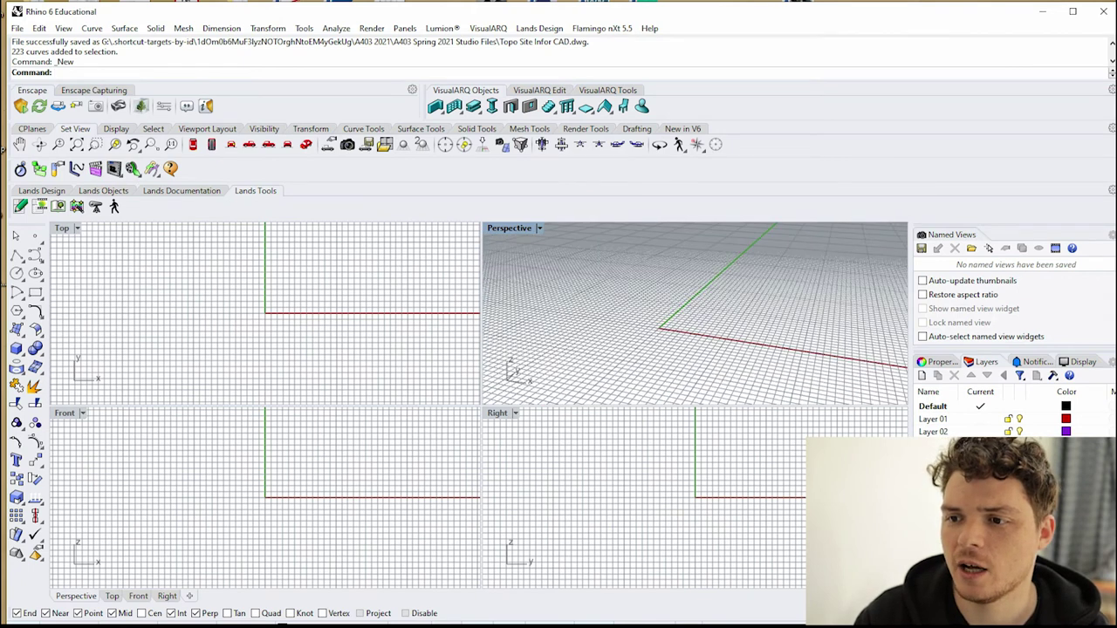
- Pan the Top view sideways, adjust the Perspective view slightly, and zoom in on the Top view around the origin
click(62, 227)
right_drag(265, 313, 240, 314)
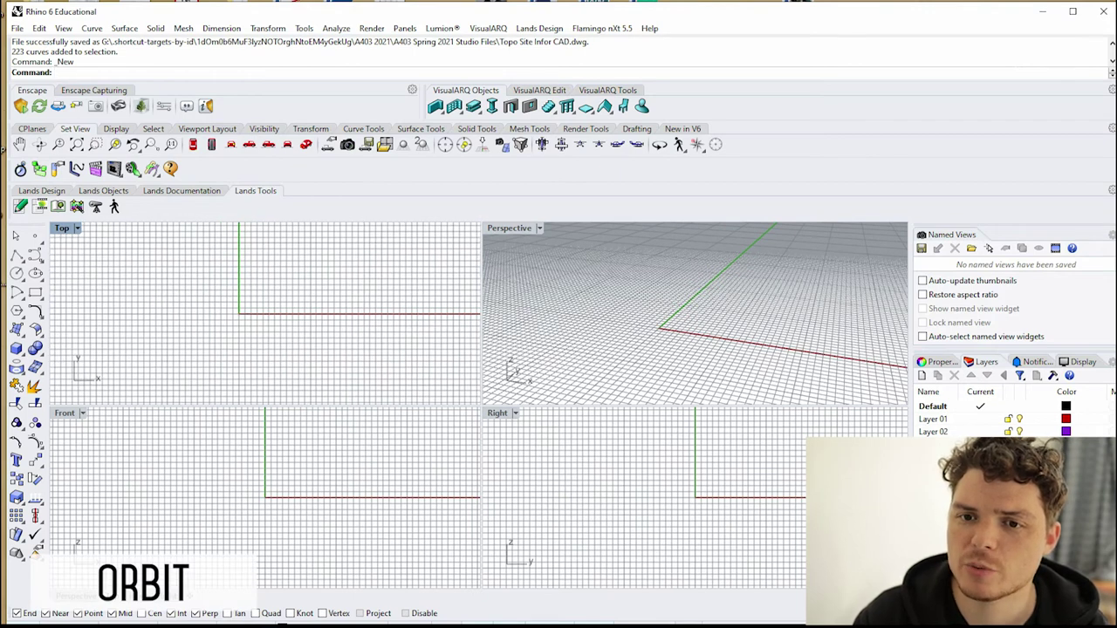
key(ctrl+Tab)
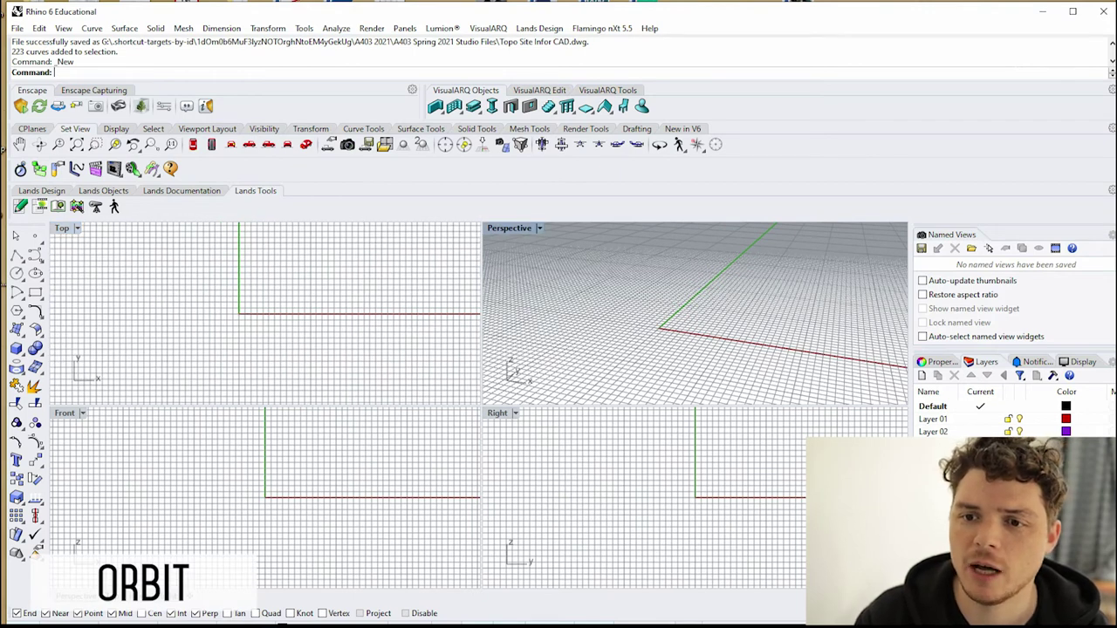
mouse_move(659, 329)
right_down()
mouse_move(556, 334)
mouse_move(684, 361)
mouse_move(607, 324)
mouse_move(686, 335)
mouse_move(640, 341)
mouse_move(688, 335)
mouse_move(654, 335)
right_up()
mouse_move(239, 313)
right_down()
mouse_move(297, 316)
mouse_move(239, 312)
right_up()
scroll(259, 302, up, 10)
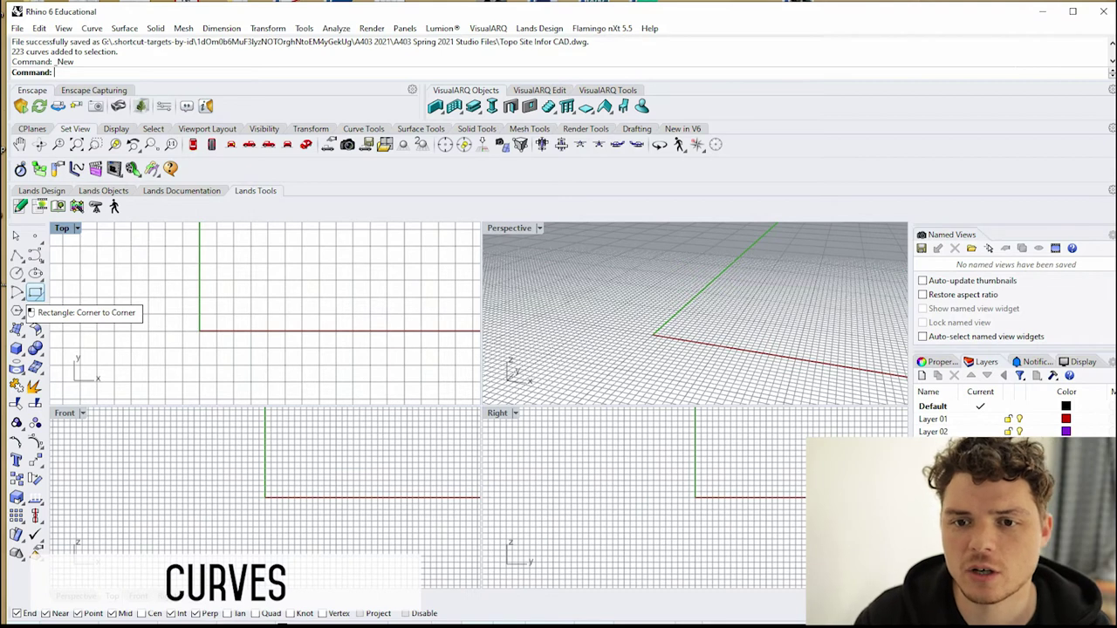
- Draw a corner-to-corner rectangle in the Top view from the origin, with a length of 12' and a width of 3'
click(35, 293)
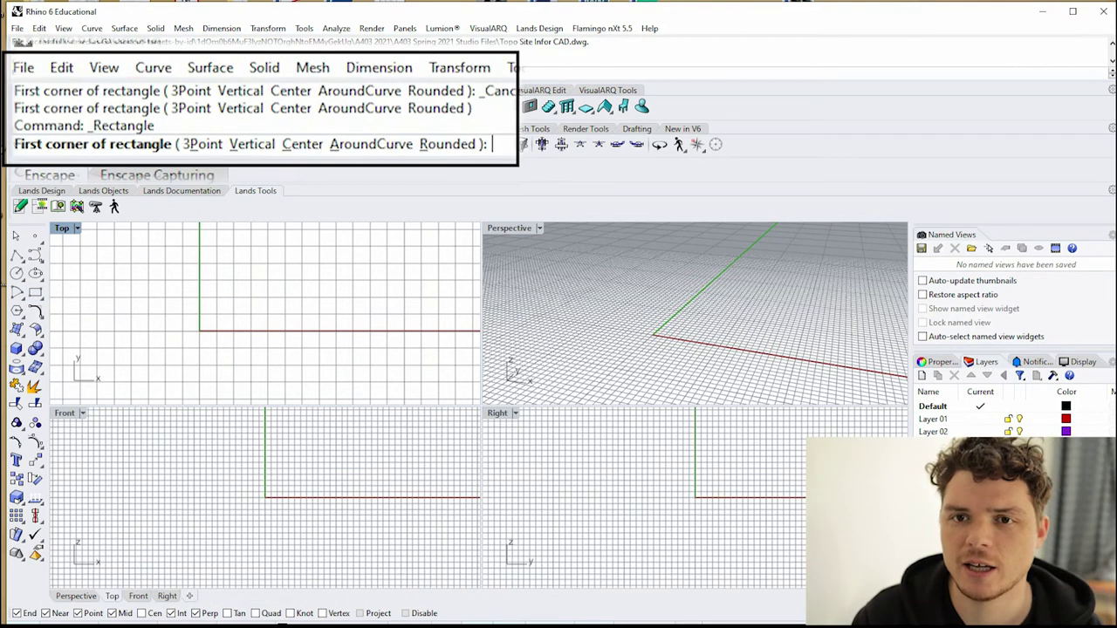
click(179, 315)
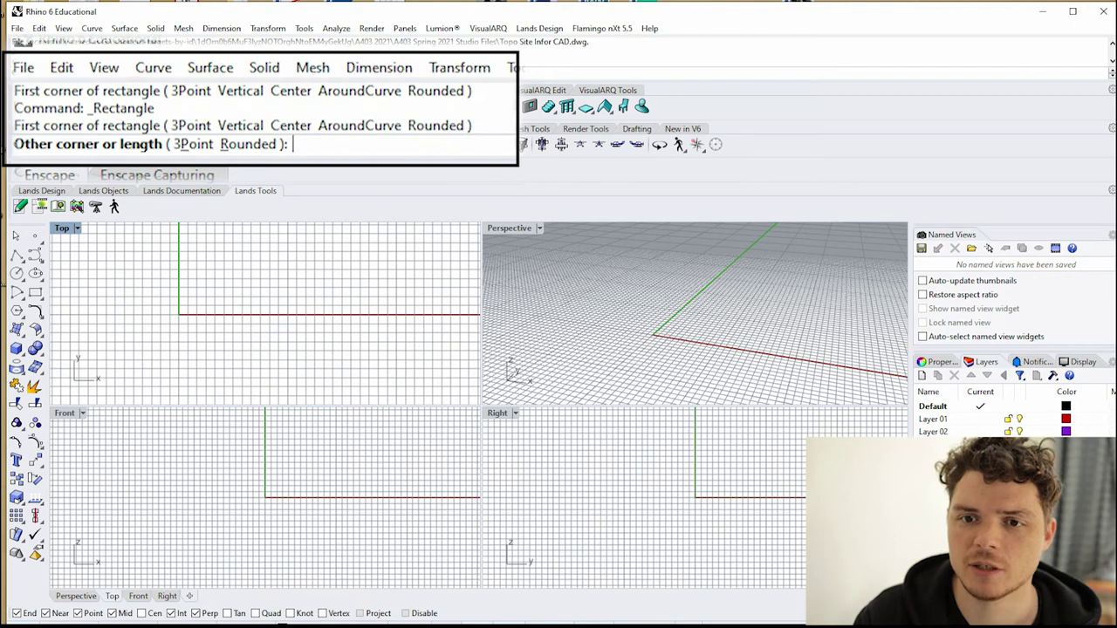
text(12')
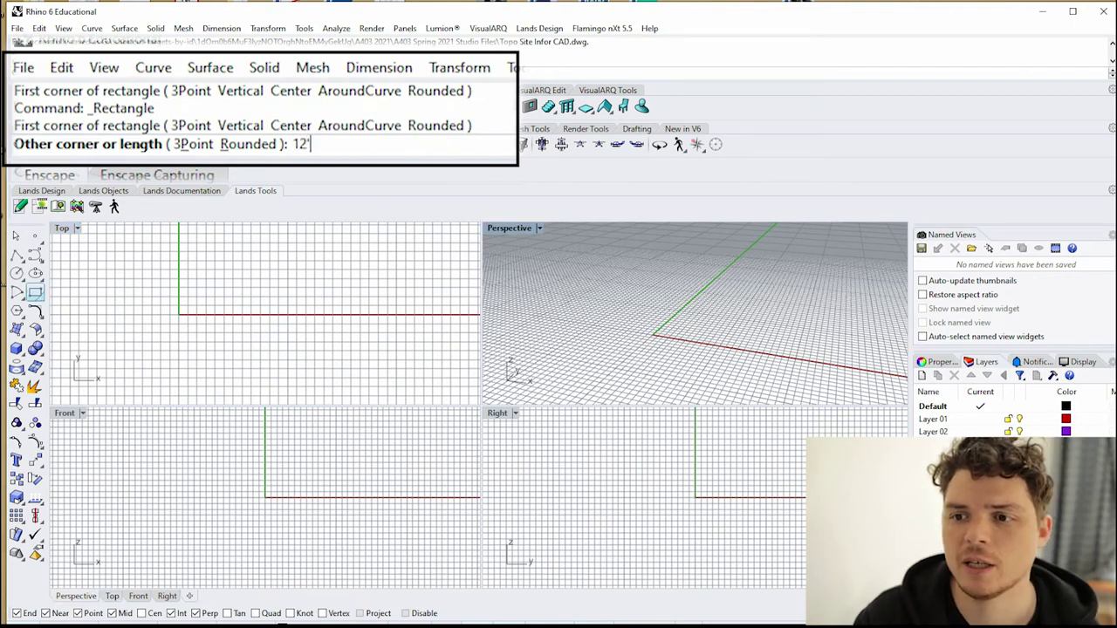
key(Return)
text(1)
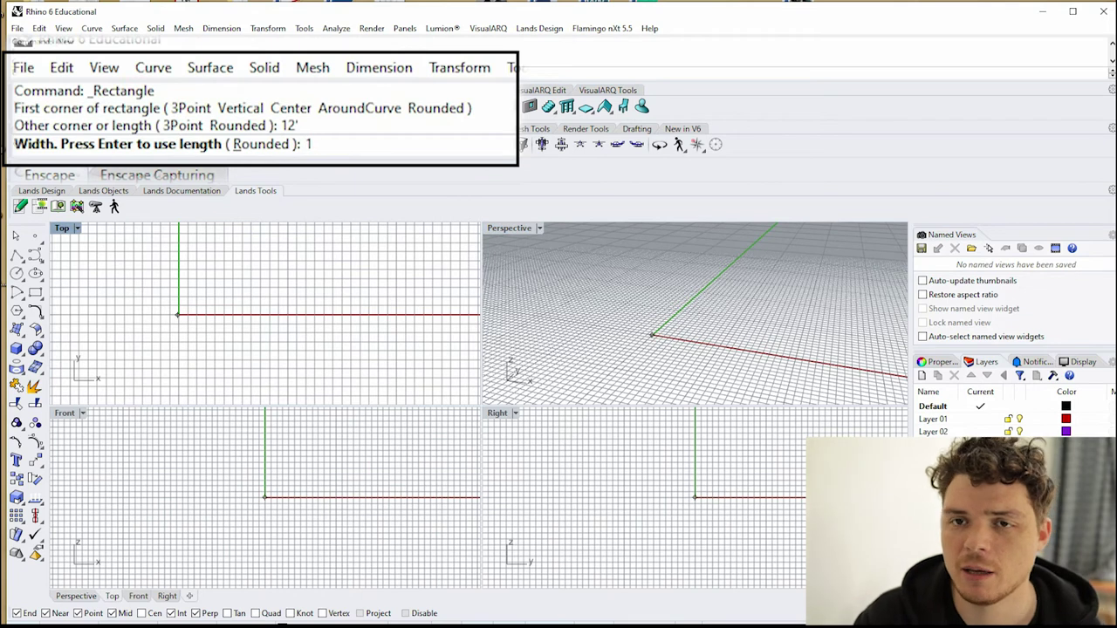
key(BackSpace)
text(3')
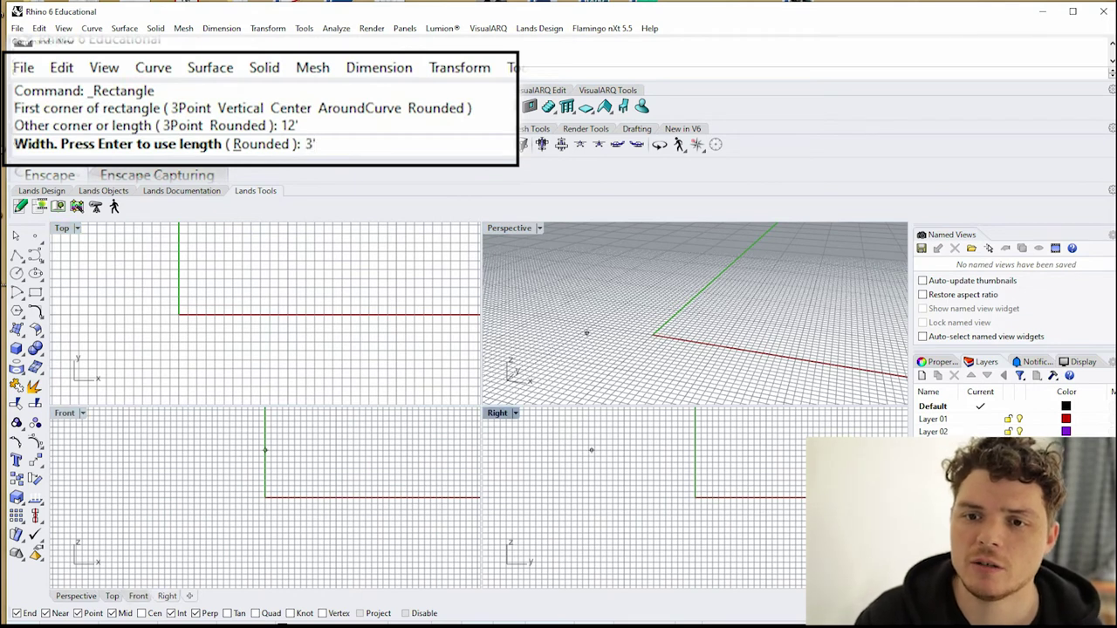
text(')
key(BackSpace)
key(Return)
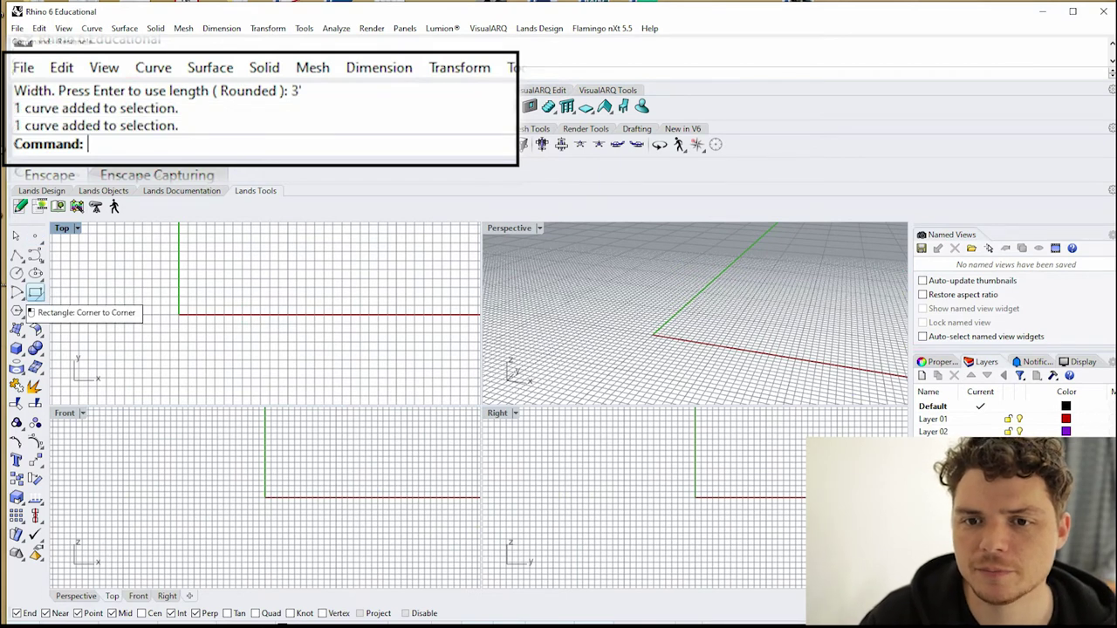
- Draw a long horizontal rectangle in the Top view, with its first corner on the X axis just beside the origin
click(35, 293)
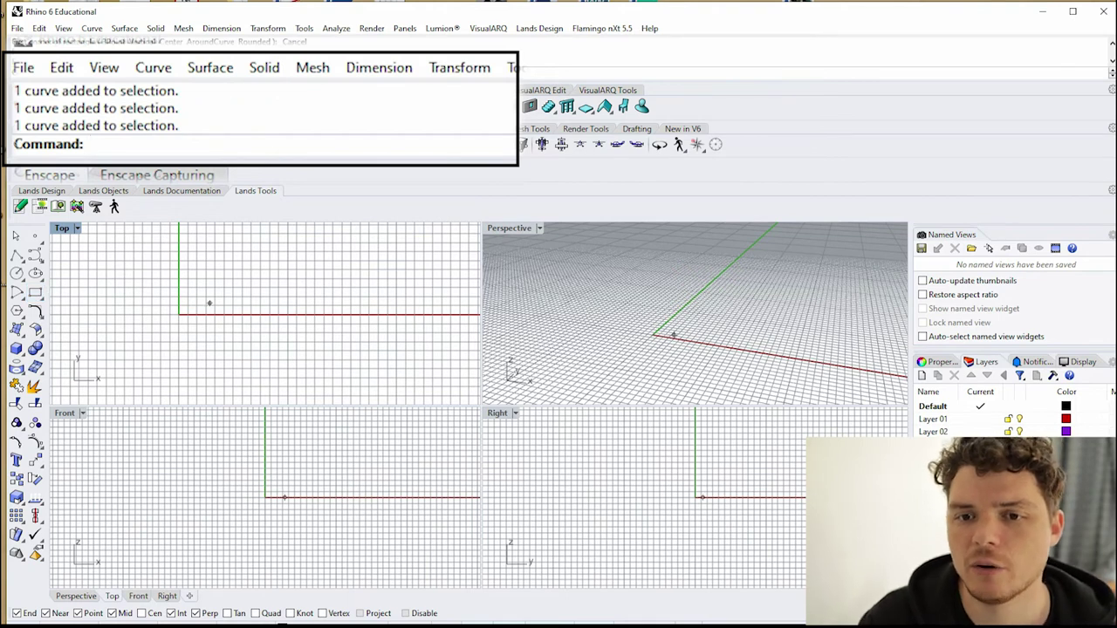
text(Scale1D)
key(Return)
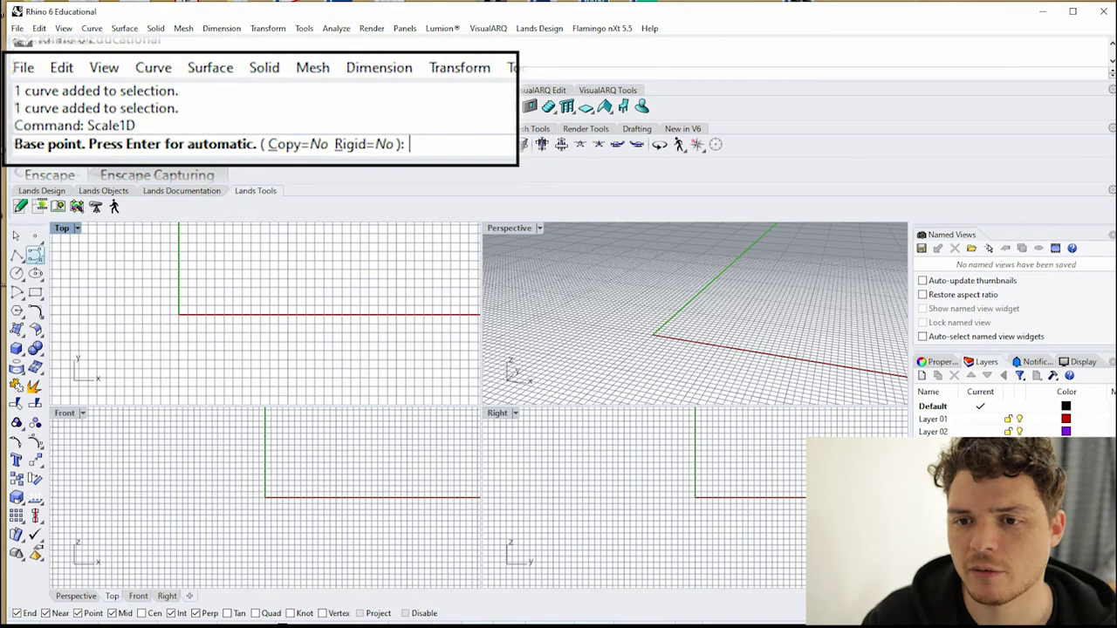
click(35, 293)
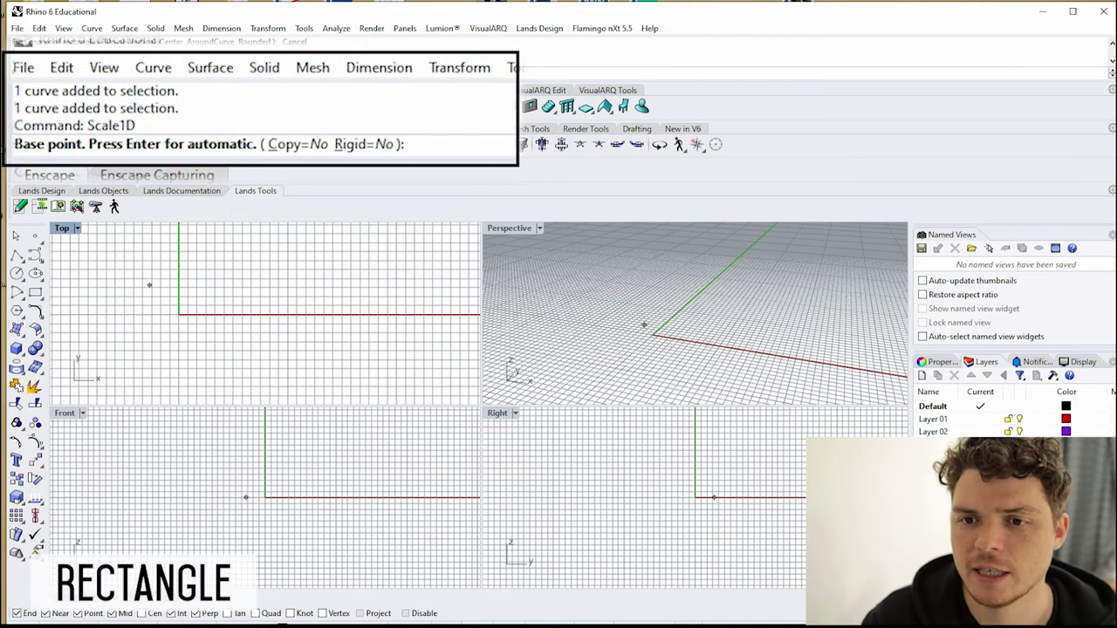
click(213, 312)
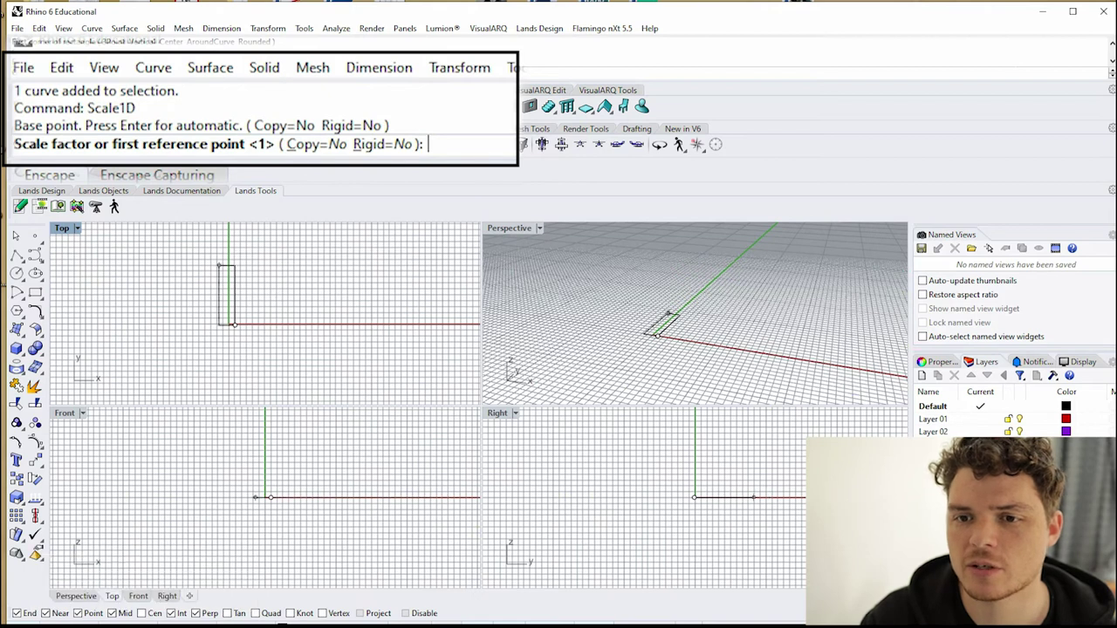
click(317, 254)
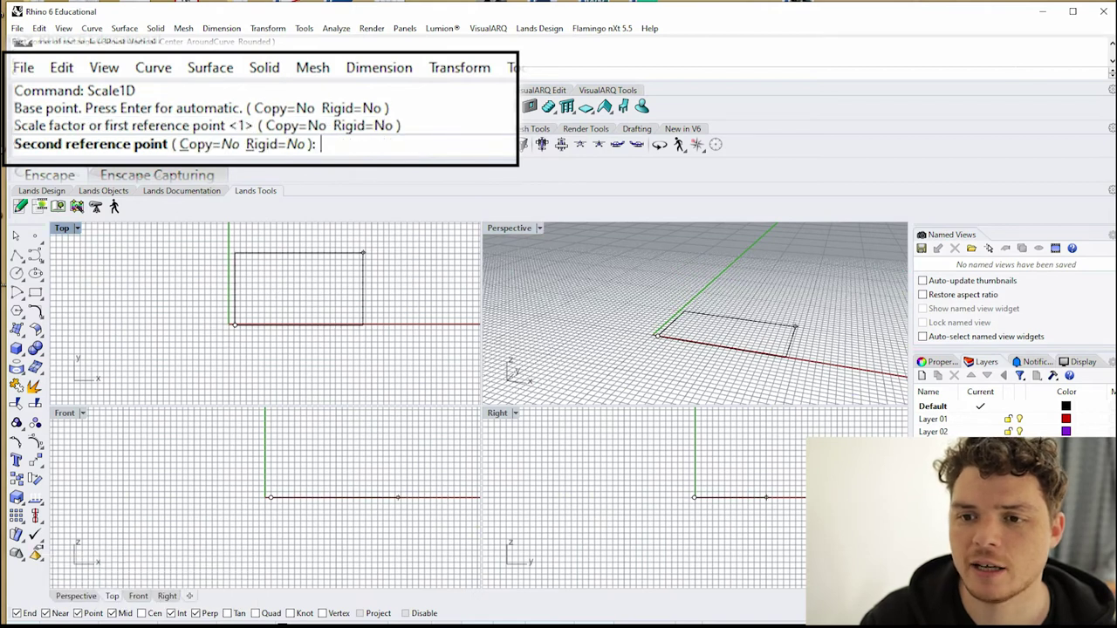
text(6')
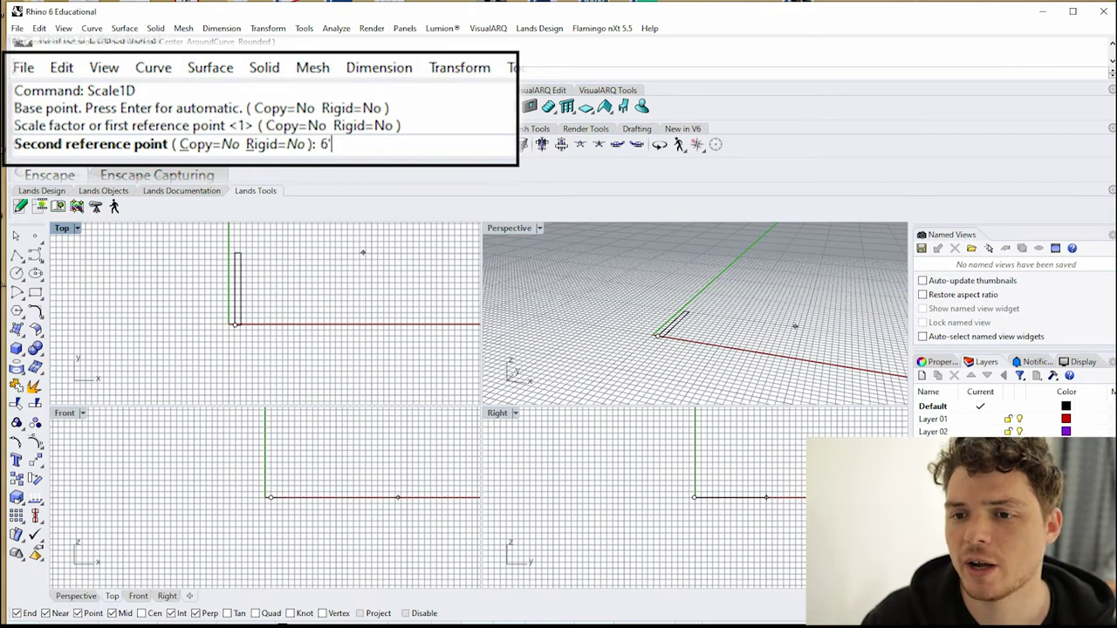
key(Return)
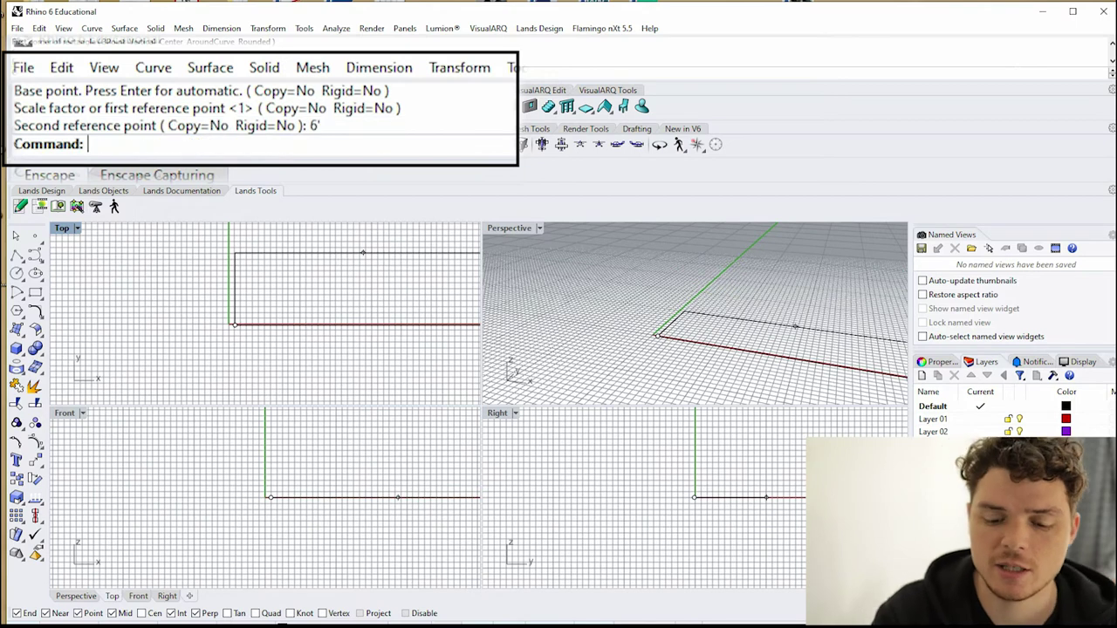
- Scale the rectangle to half its length with Scale1D from its lower-left corner, taking the lower-right corner and the bottom edge's midpoint as reference points
text(Scale)
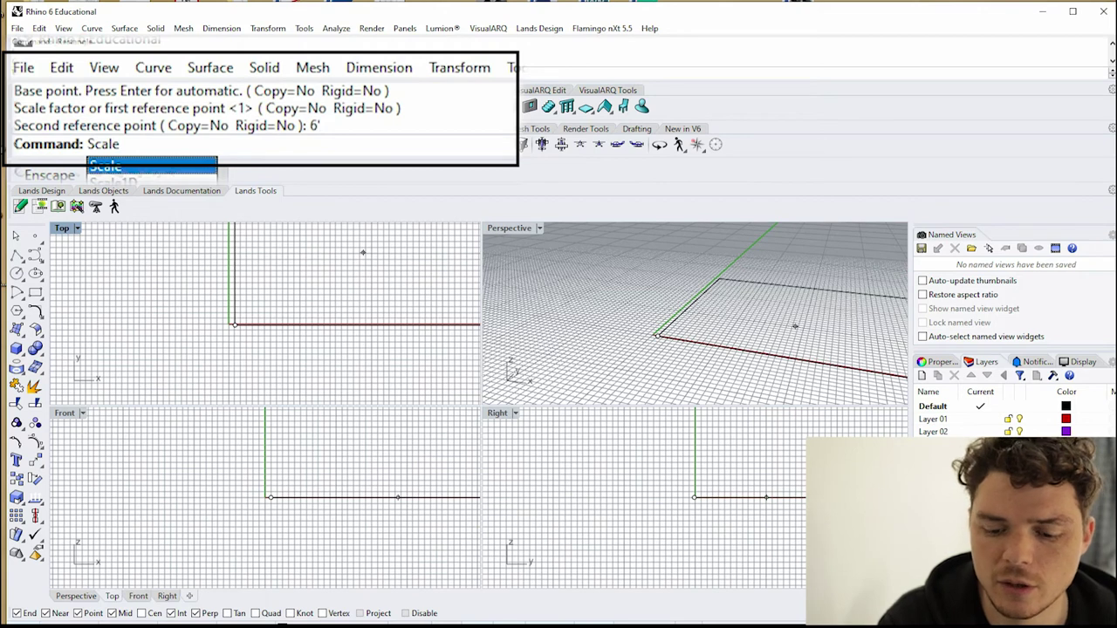
key(Down)
key(Return)
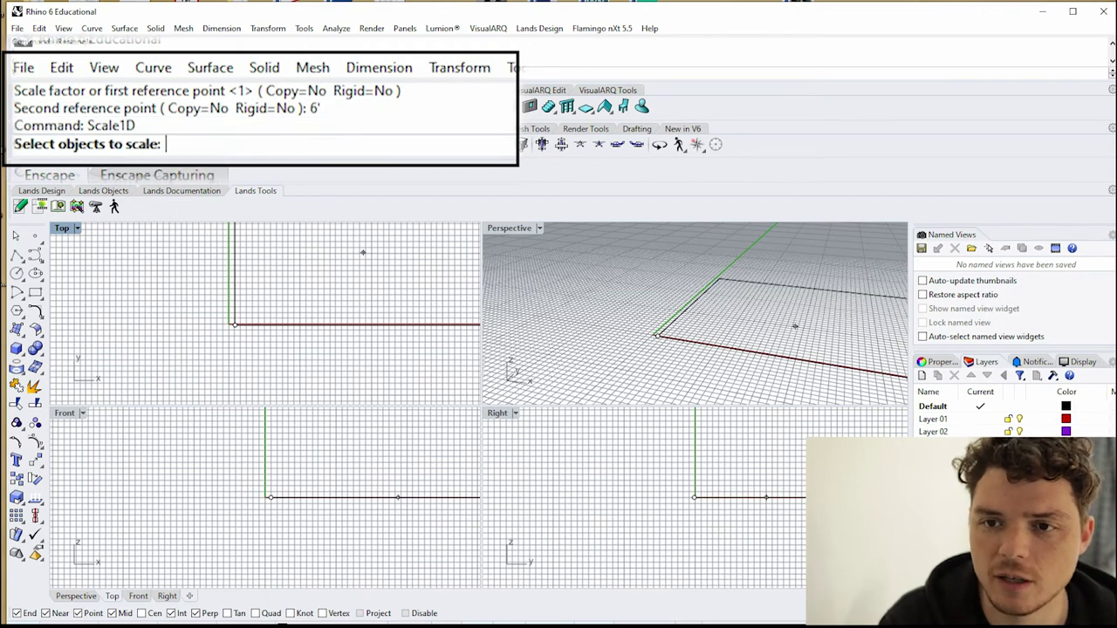
key(Return)
scroll(363, 253, down, 2)
scroll(245, 340, down, 10)
scroll(331, 325, up, 6)
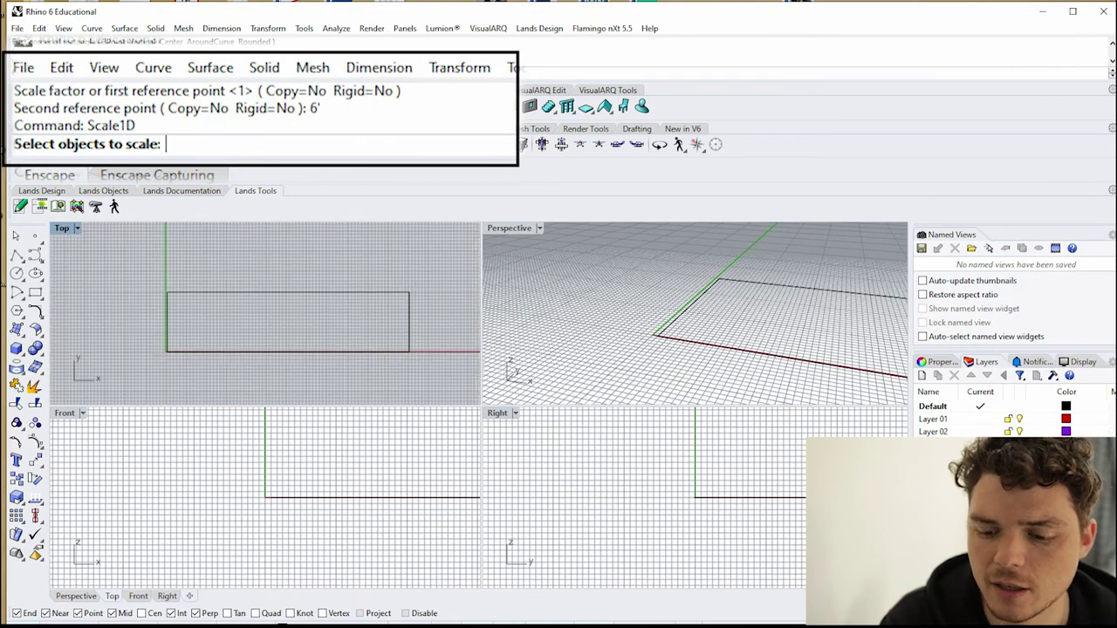
scroll(346, 318, up, 3)
click(291, 280)
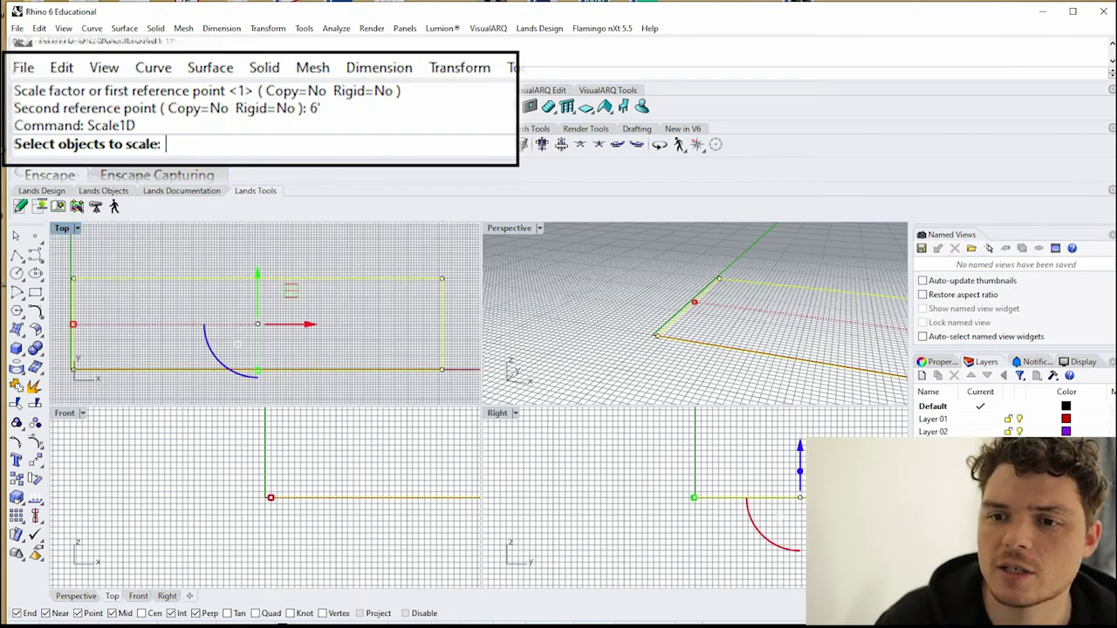
scroll(255, 337, down, 1)
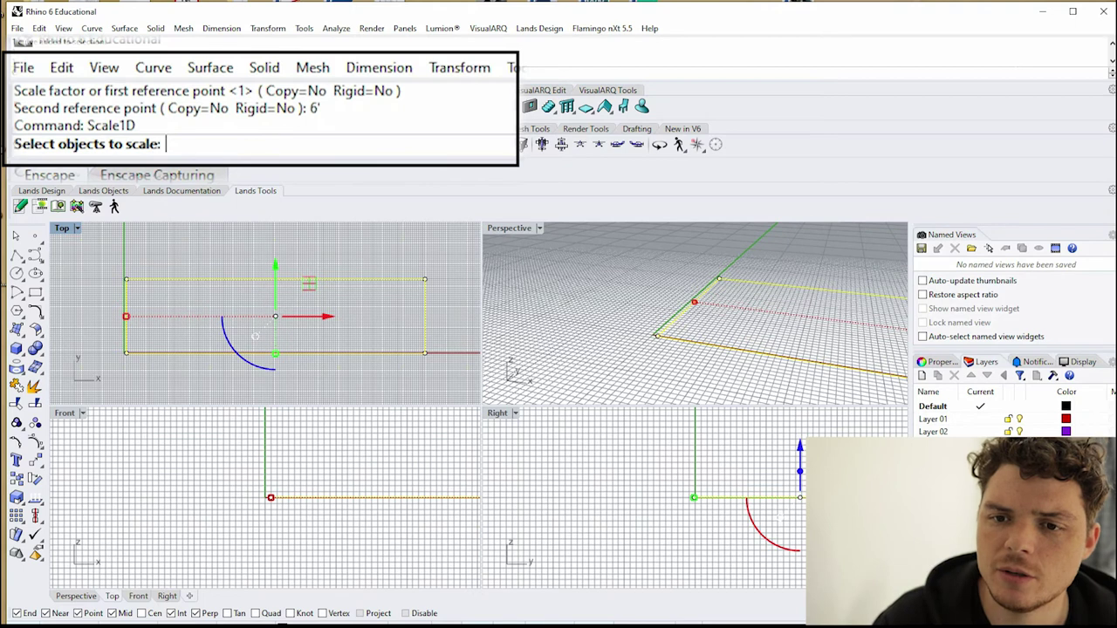
click(254, 337)
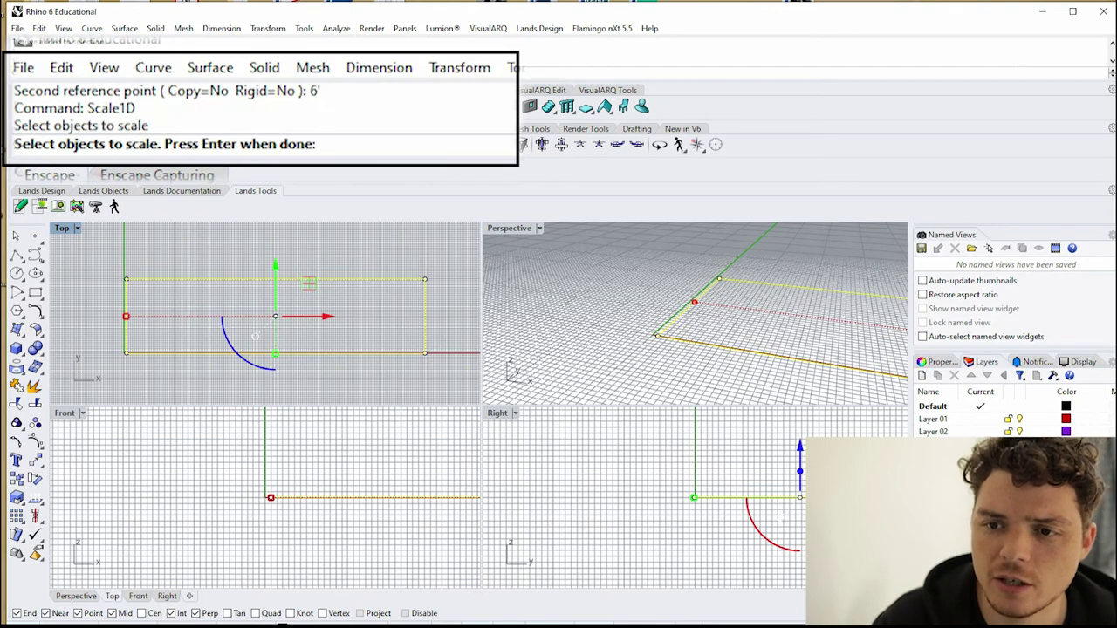
key(Return)
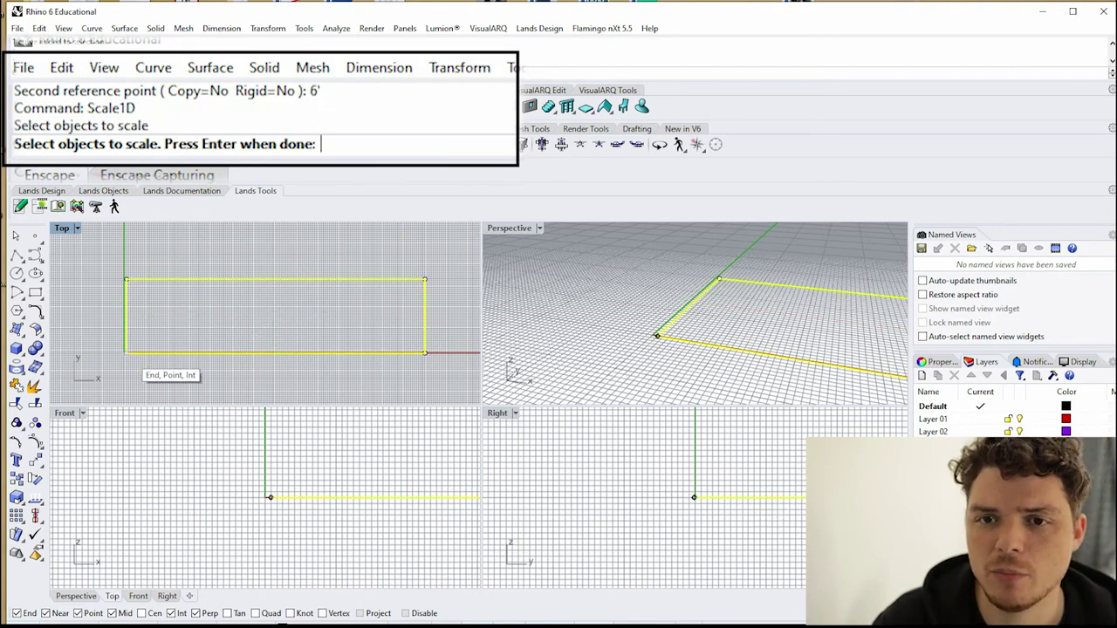
key(Return)
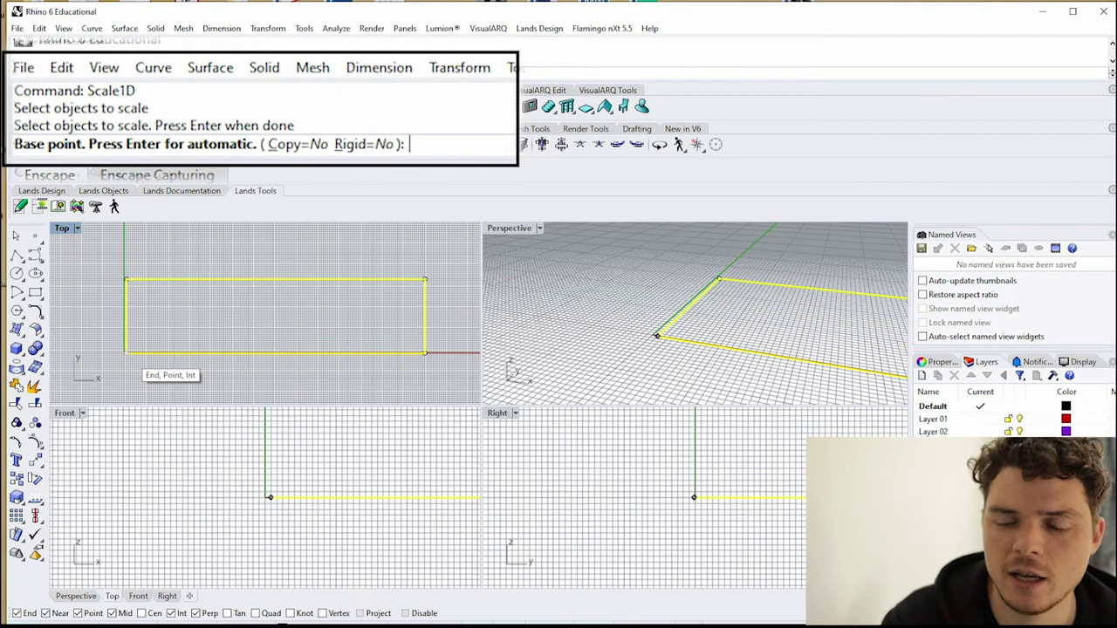
click(127, 353)
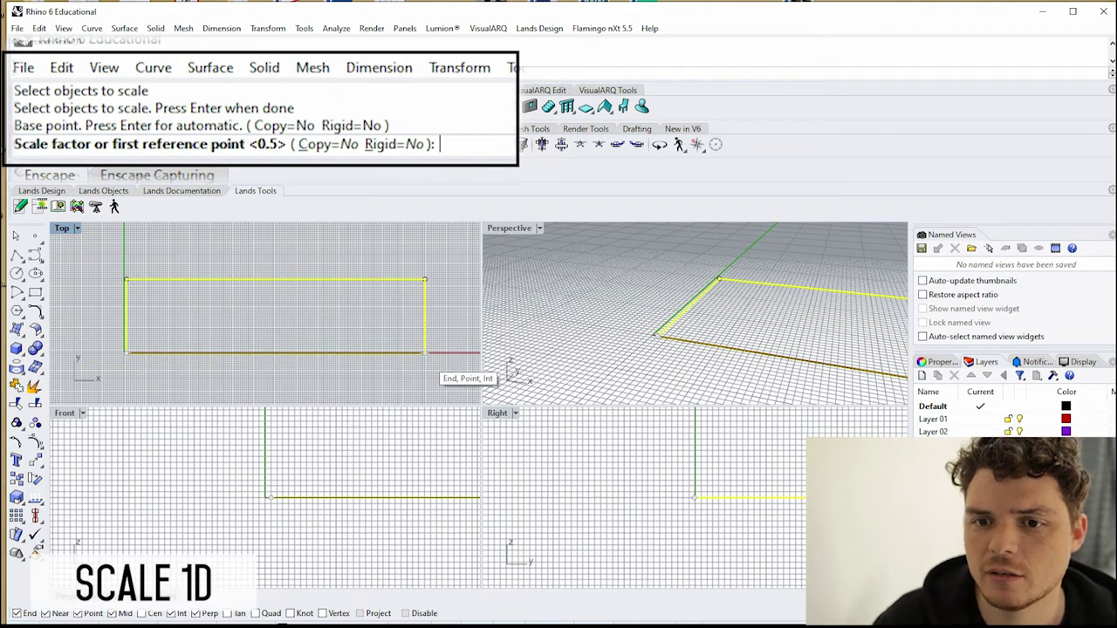
click(259, 354)
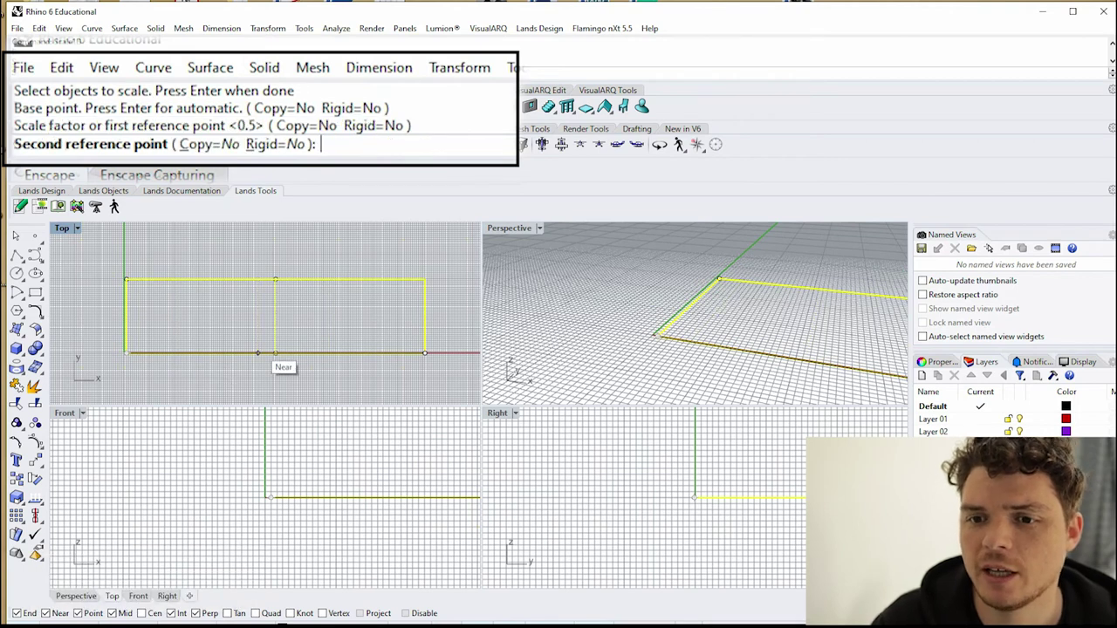
click(276, 353)
key(Escape)
scroll(342, 342, down, 2)
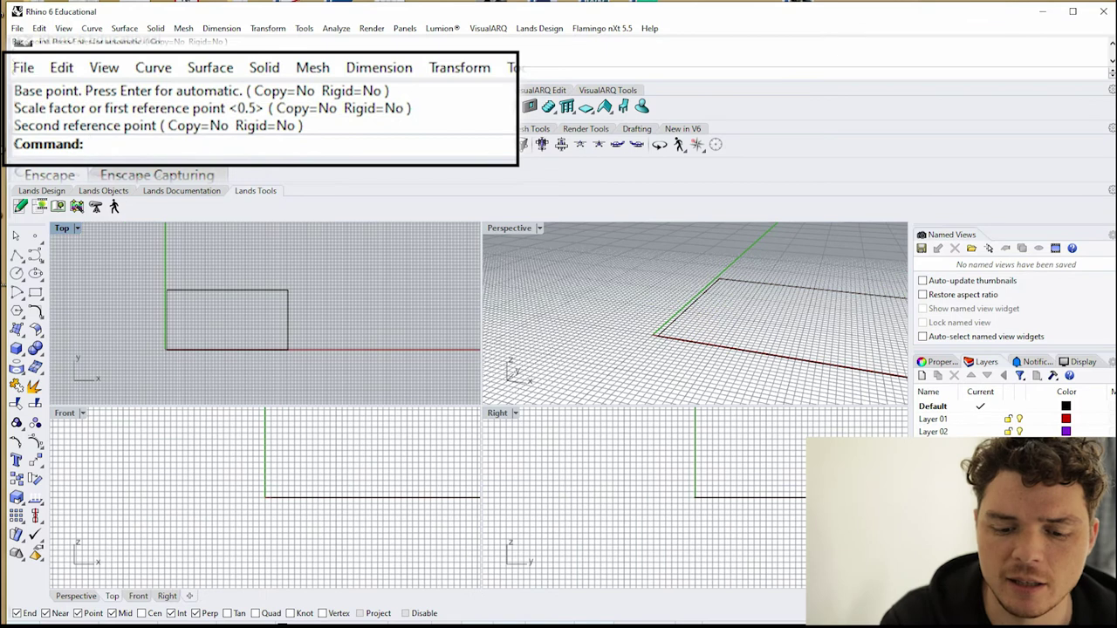
scroll(182, 323, up, 4)
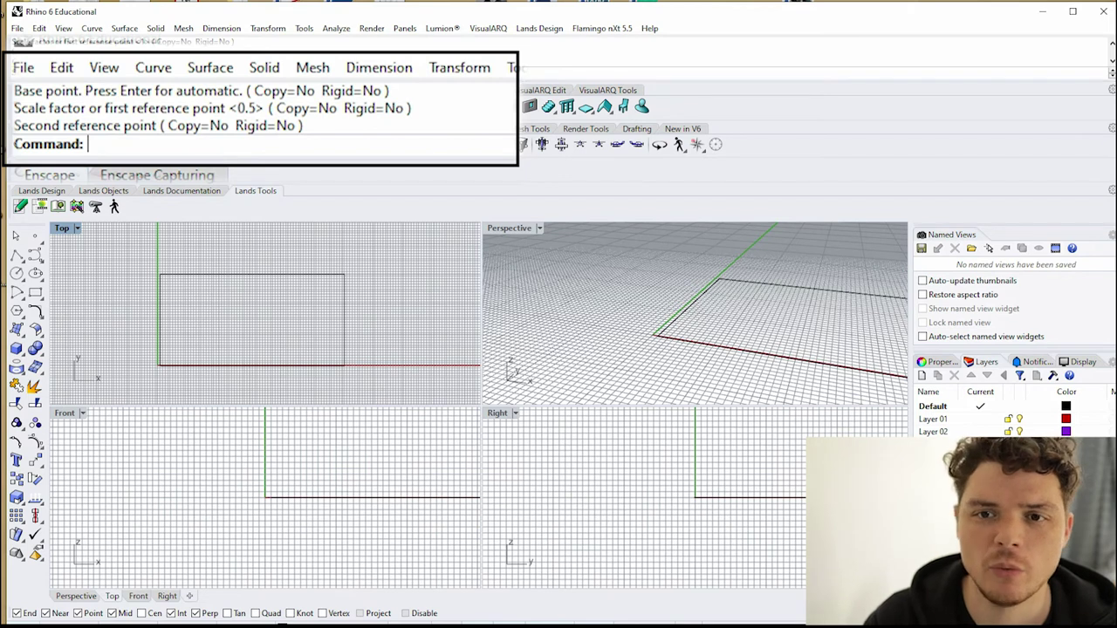
- Check the object snap points at the rectangle's corners and edge midpoints with the Polyline tool, without drawing a line
click(345, 319)
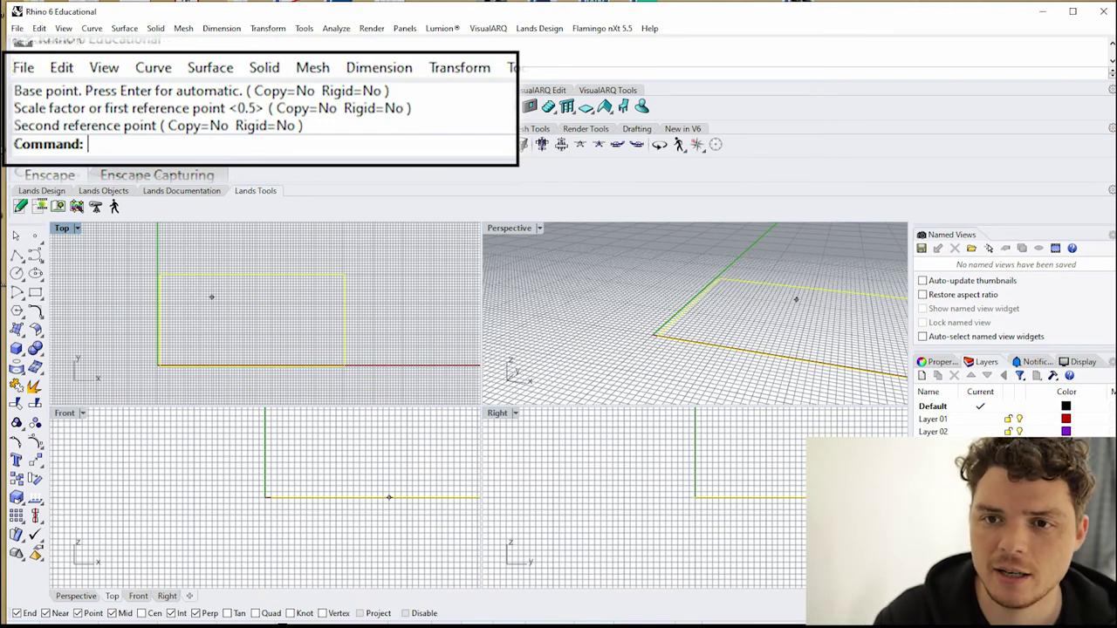
drag(165, 366, 163, 368)
text(pl)
key(Return)
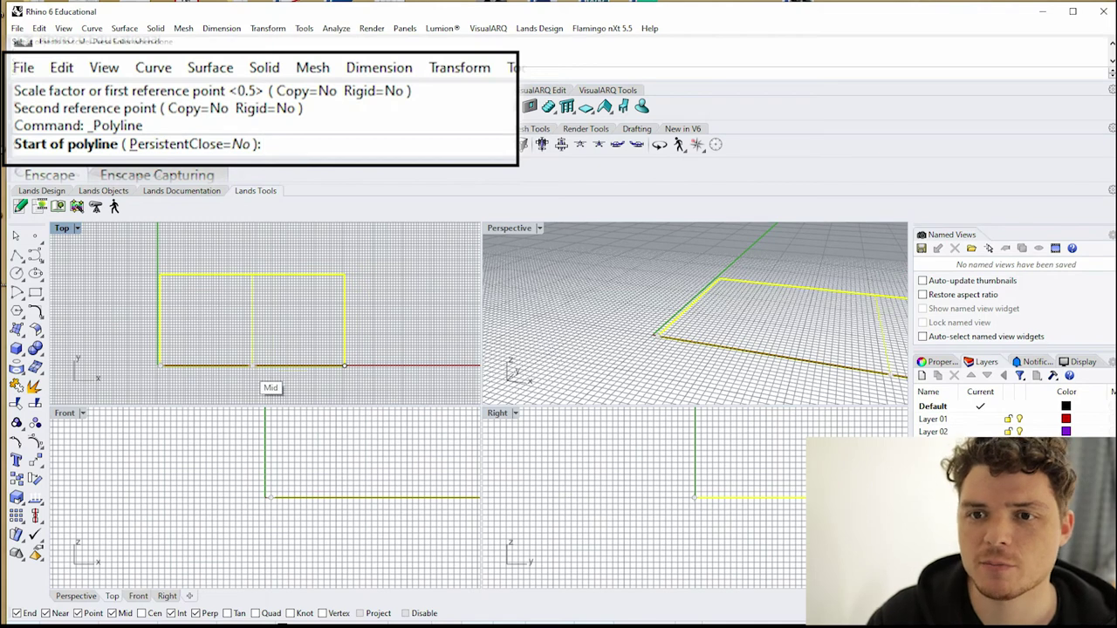
key(Escape)
key(Escape)
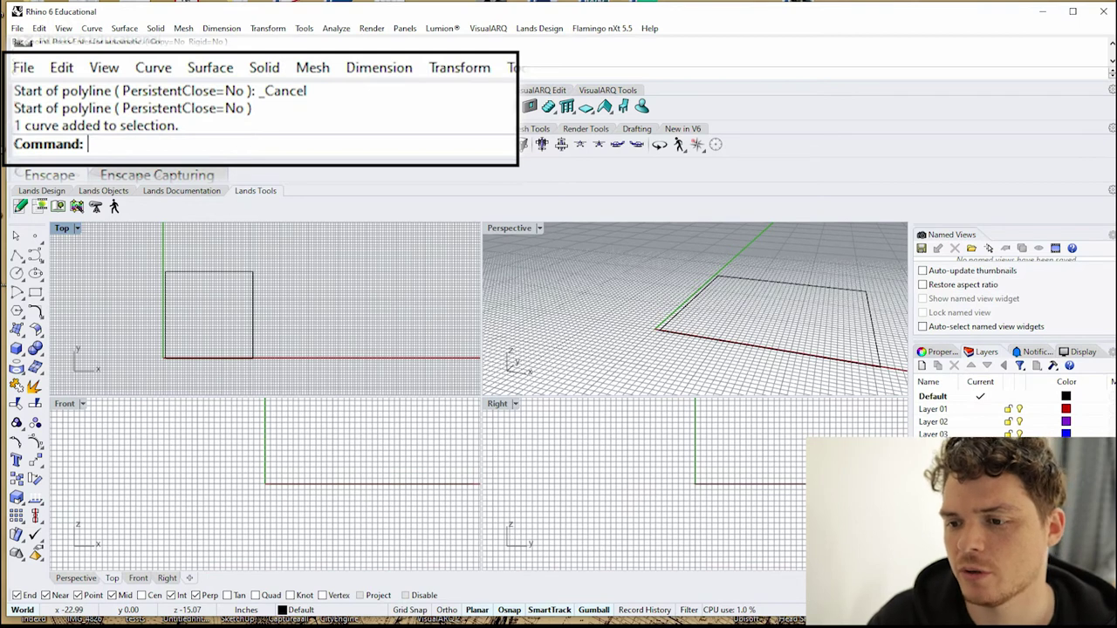
key(ctrl+a)
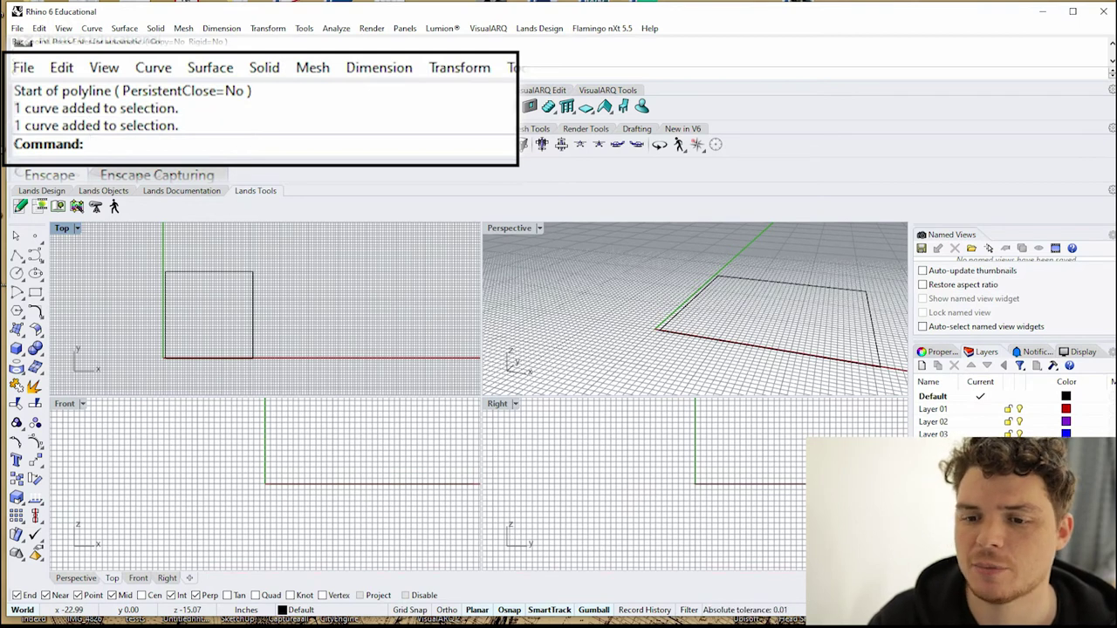
key(ctrl+z)
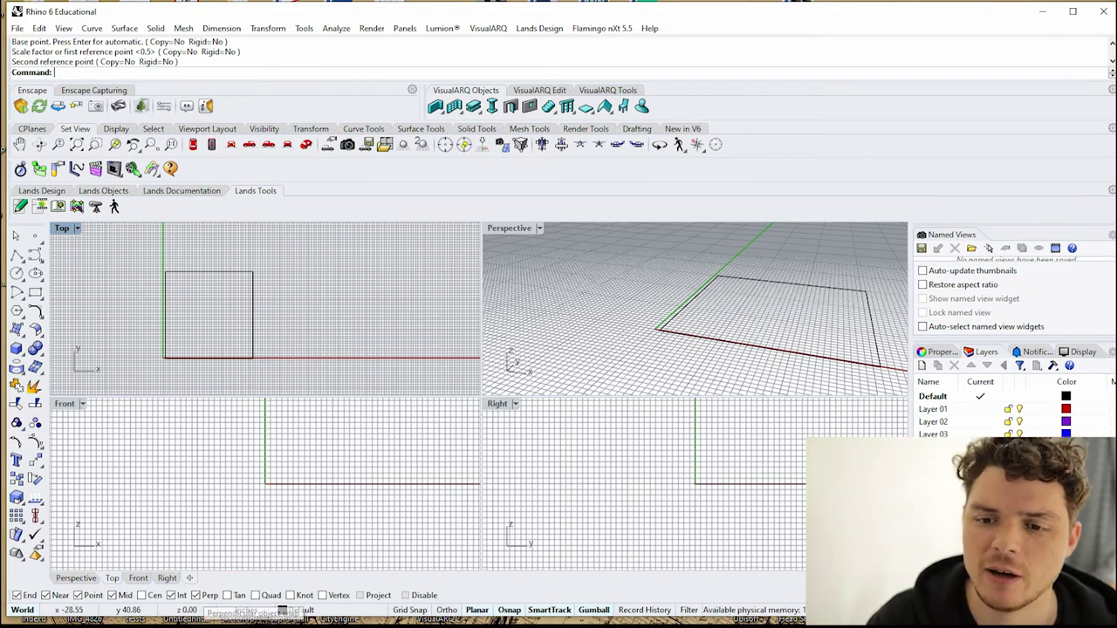
click(17, 256)
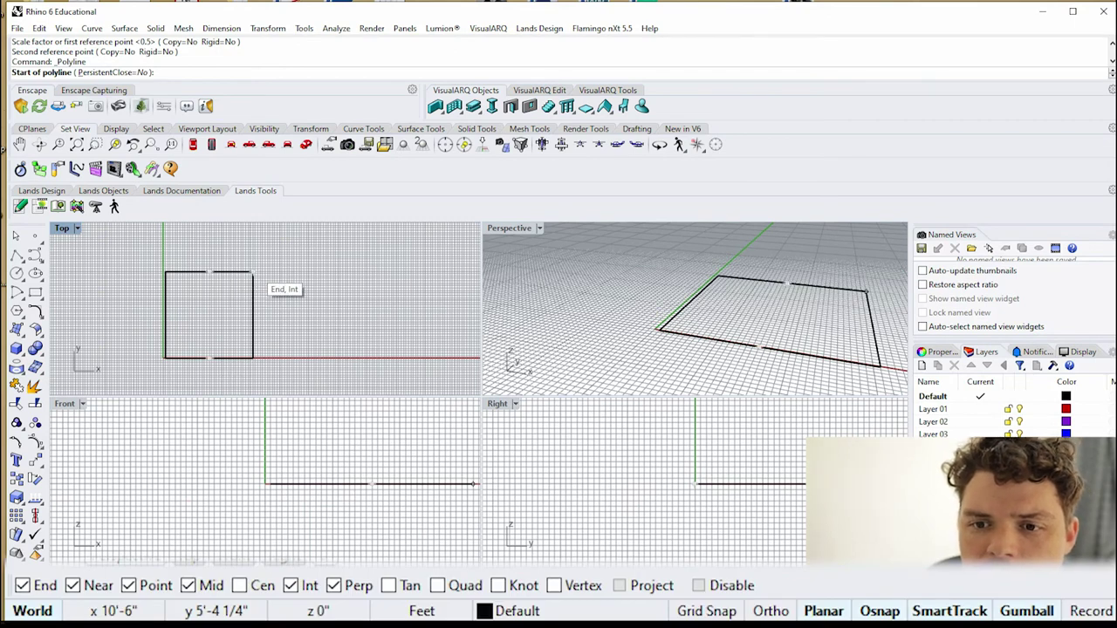
click(17, 236)
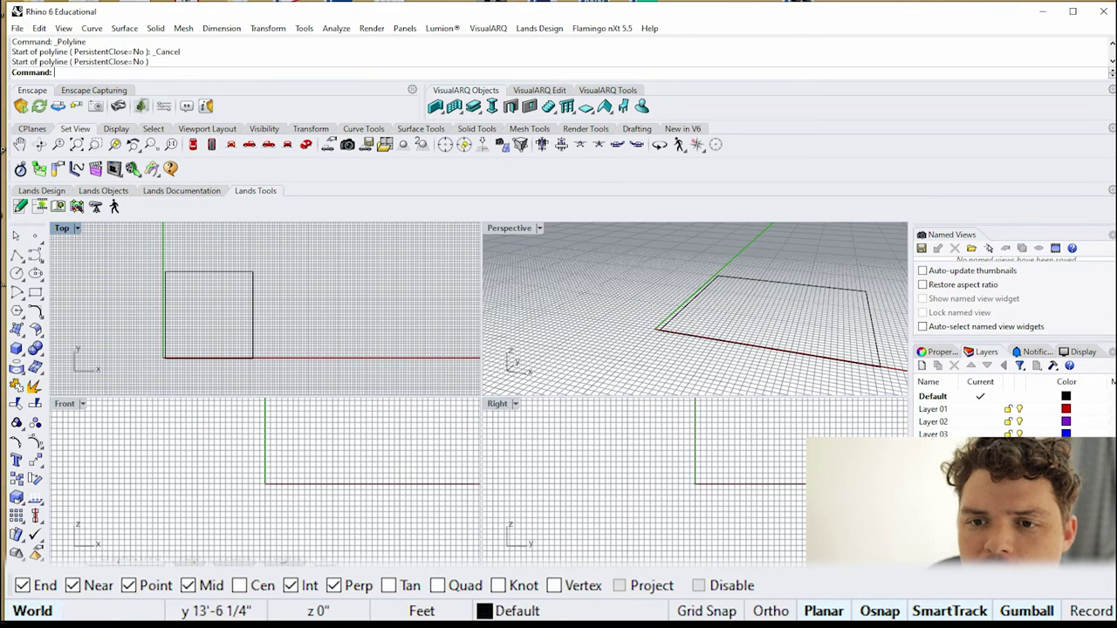
- Try to pull the rectangle upward with the gumball in the Perspective view, and undo the last change
click(510, 229)
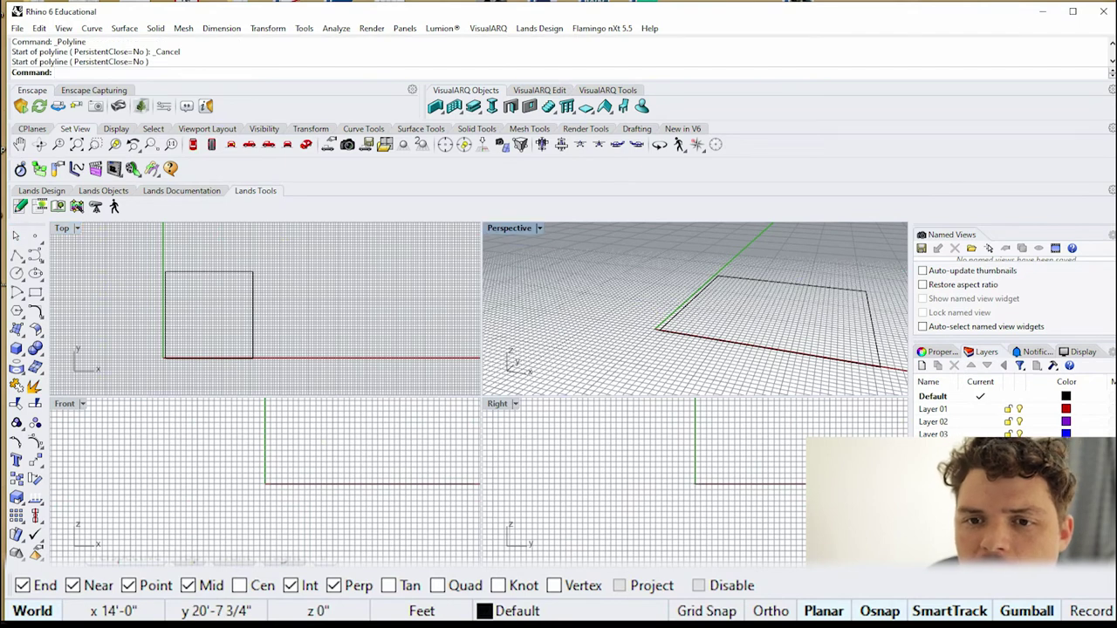
click(871, 321)
scroll(869, 317, down, 5)
scroll(735, 314, up, 5)
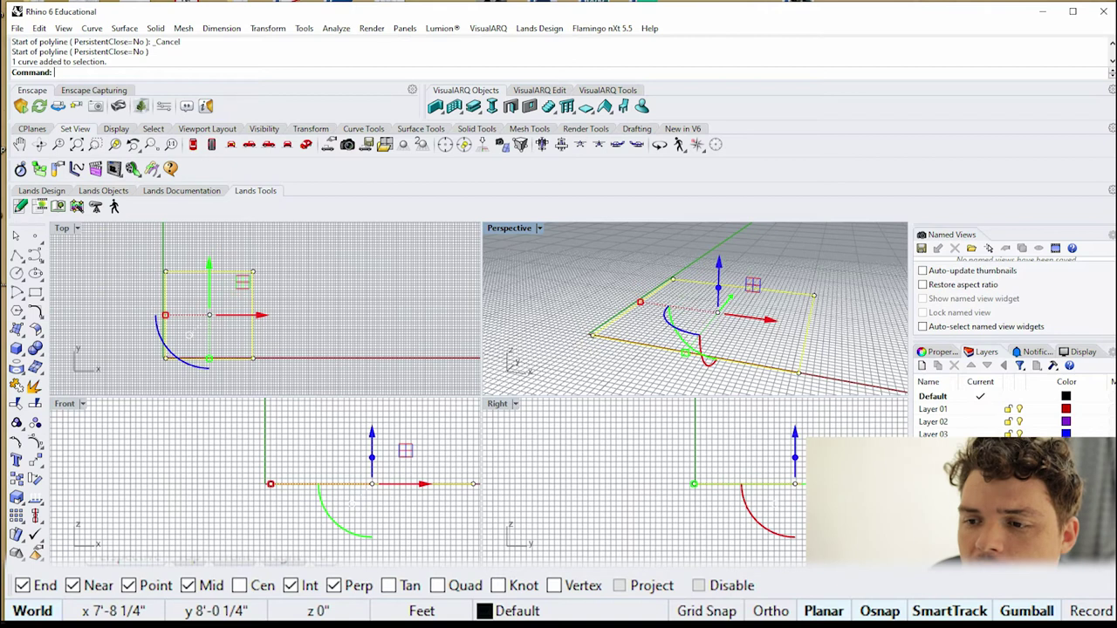
drag(718, 287, 719, 257)
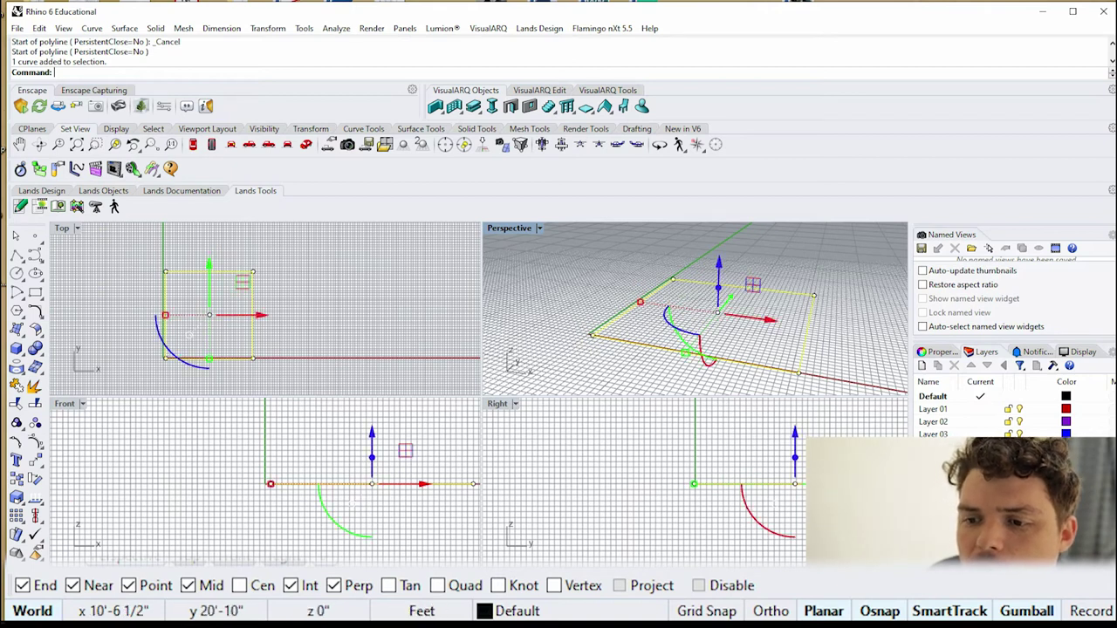
click(242, 334)
click(253, 330)
click(225, 321)
key(ctrl+z)
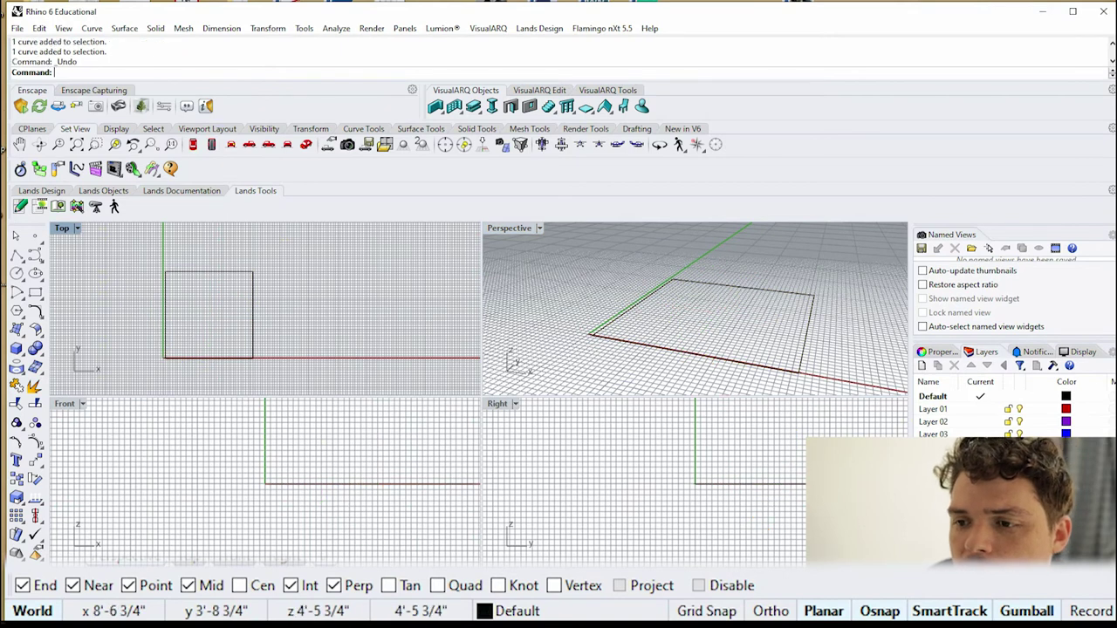
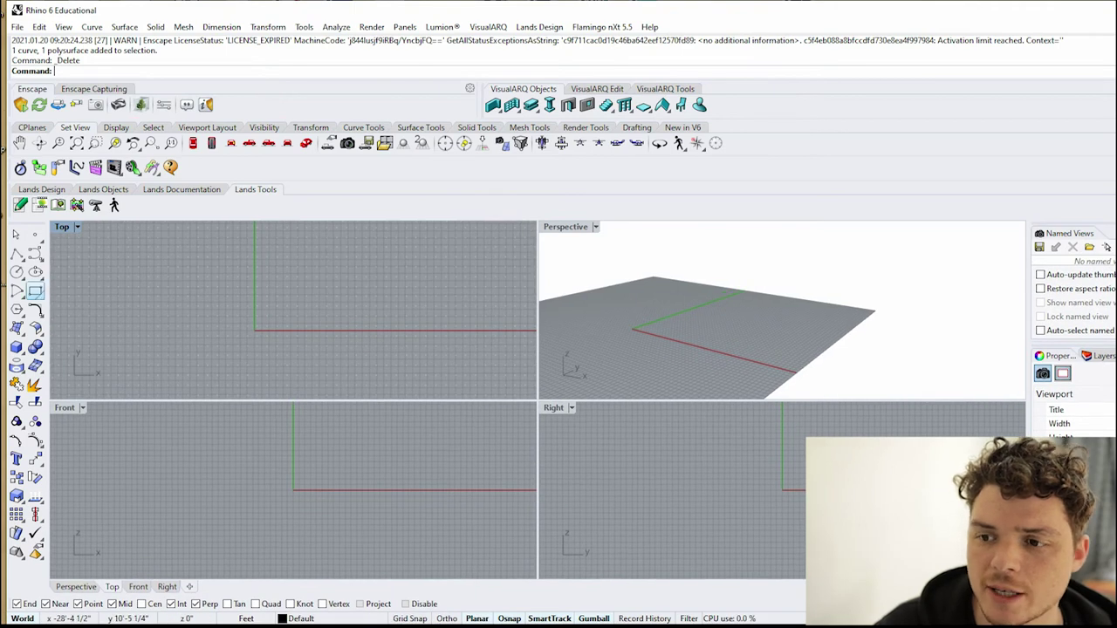
- Draw a corner-to-corner rectangle of about 17' by 7' from the origin in the Top view
click(35, 291)
click(254, 329)
click(379, 278)
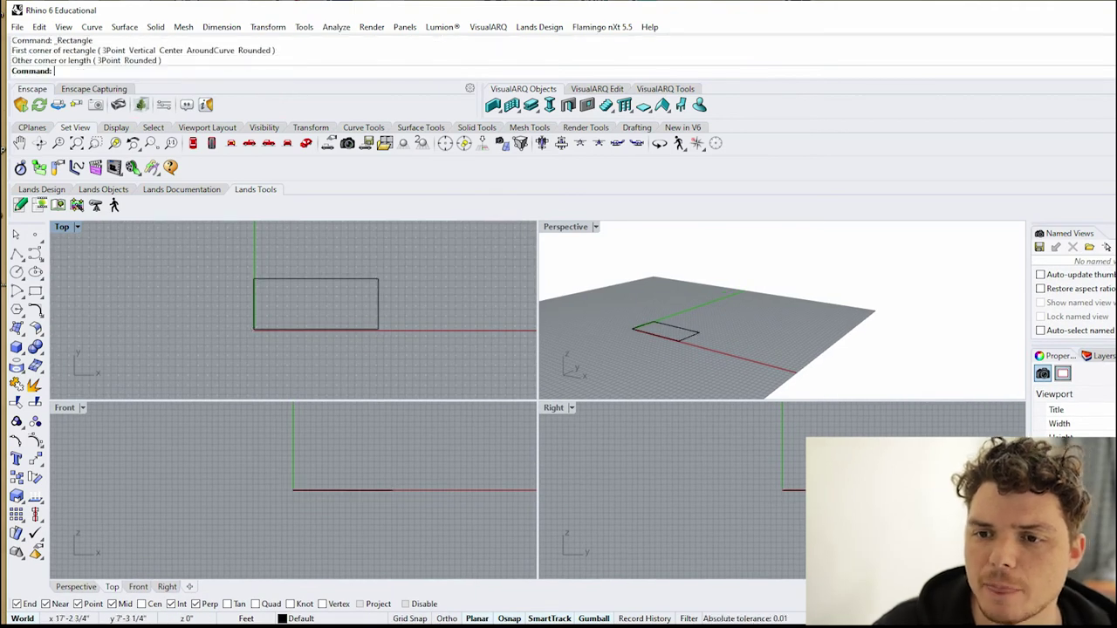
click(379, 303)
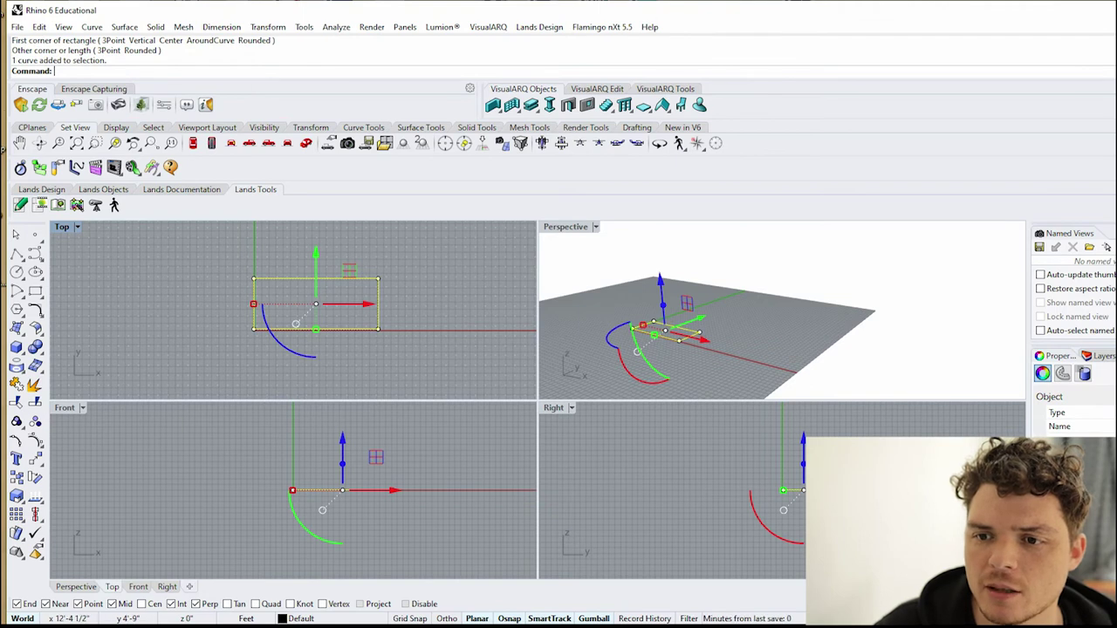
scroll(344, 296, up, 8)
scroll(422, 308, down, 6)
click(413, 307)
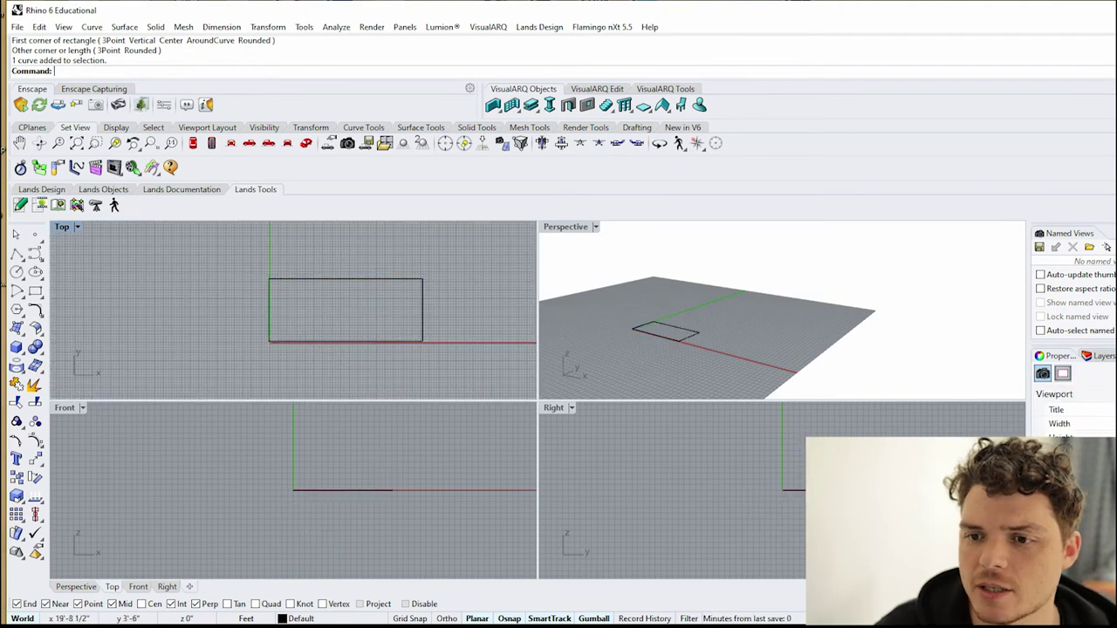
- Extrude the rectangle curve straight up into open walls with the gumball in the Perspective view
click(422, 307)
scroll(285, 317, up, 1)
scroll(790, 340, down, 4)
scroll(693, 328, up, 6)
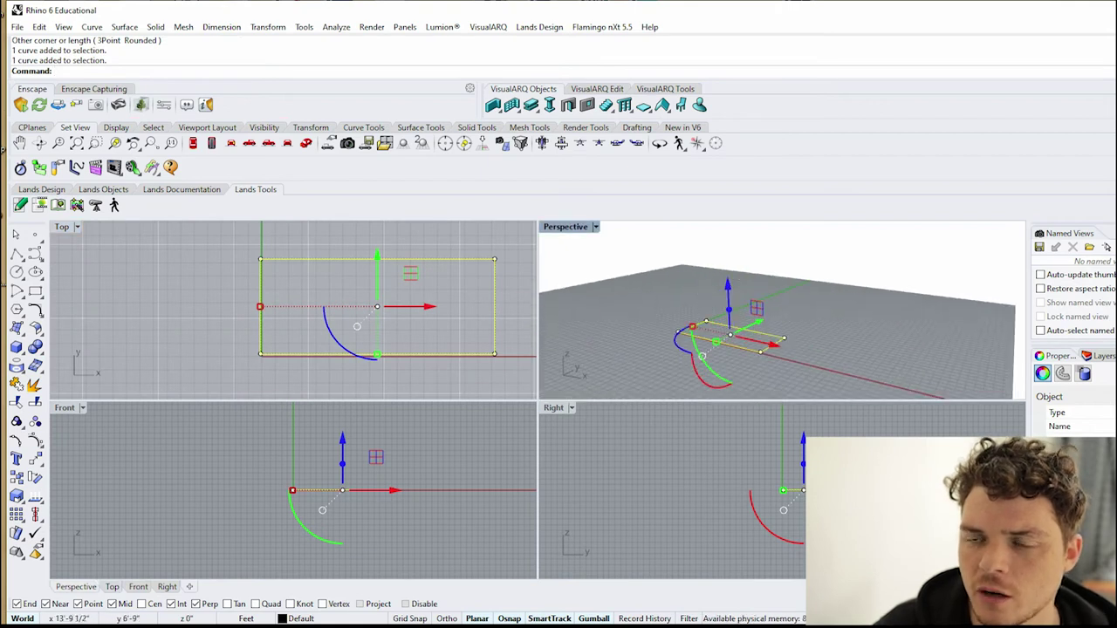
scroll(724, 334, up, 6)
scroll(689, 323, up, 2)
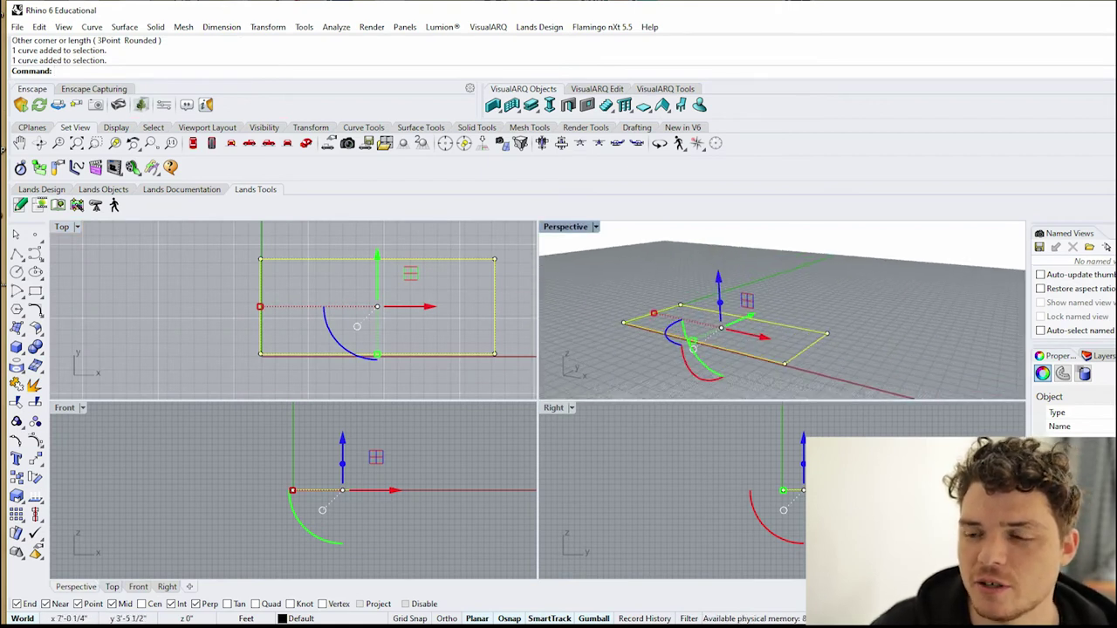
scroll(690, 323, down, 2)
scroll(690, 323, up, 2)
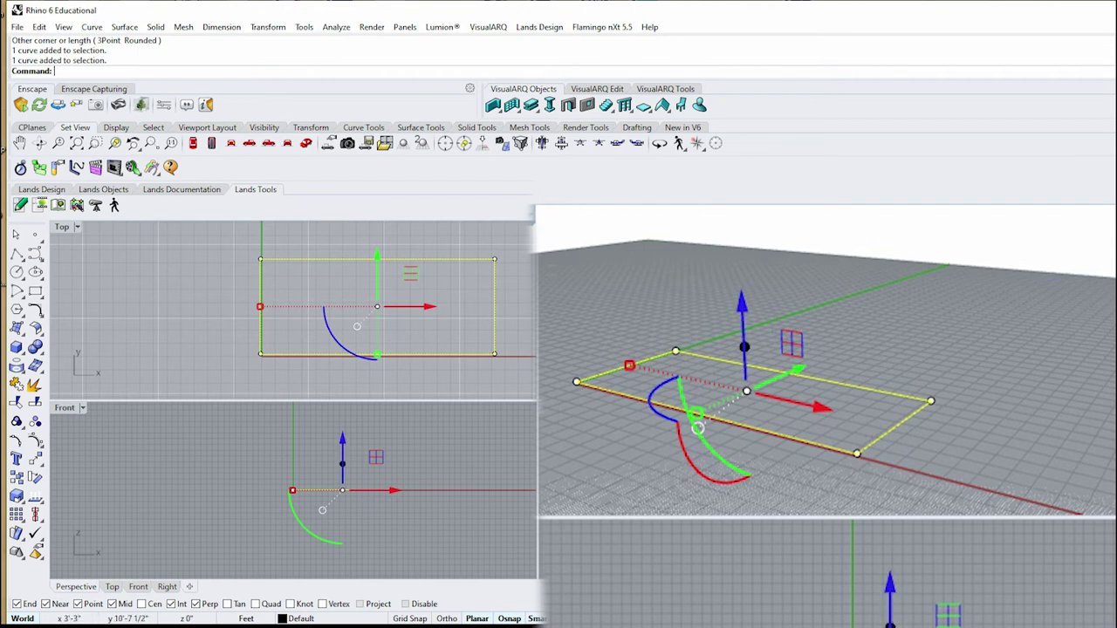
scroll(747, 340, up, 3)
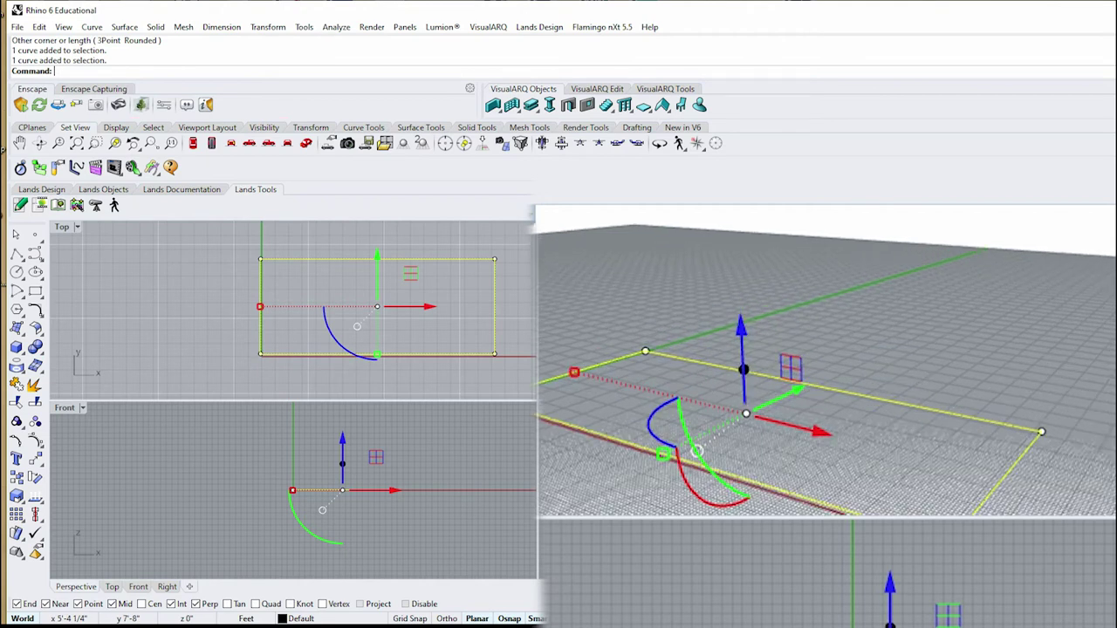
drag(744, 369, 741, 260)
scroll(743, 261, down, 2)
right_drag(864, 283, 813, 345)
- Close the extruded walls' open top and bottom with Cap, and delete the resulting solid while keeping the base rectangle
click(908, 293)
click(847, 344)
scroll(826, 332, down, 2)
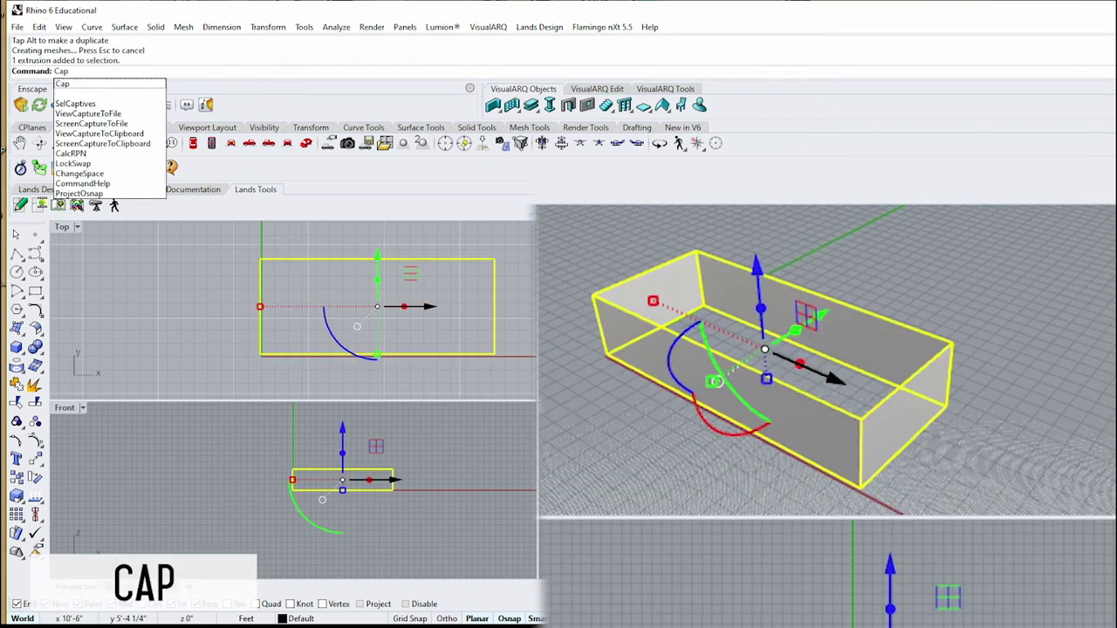
key(Return)
key(Escape)
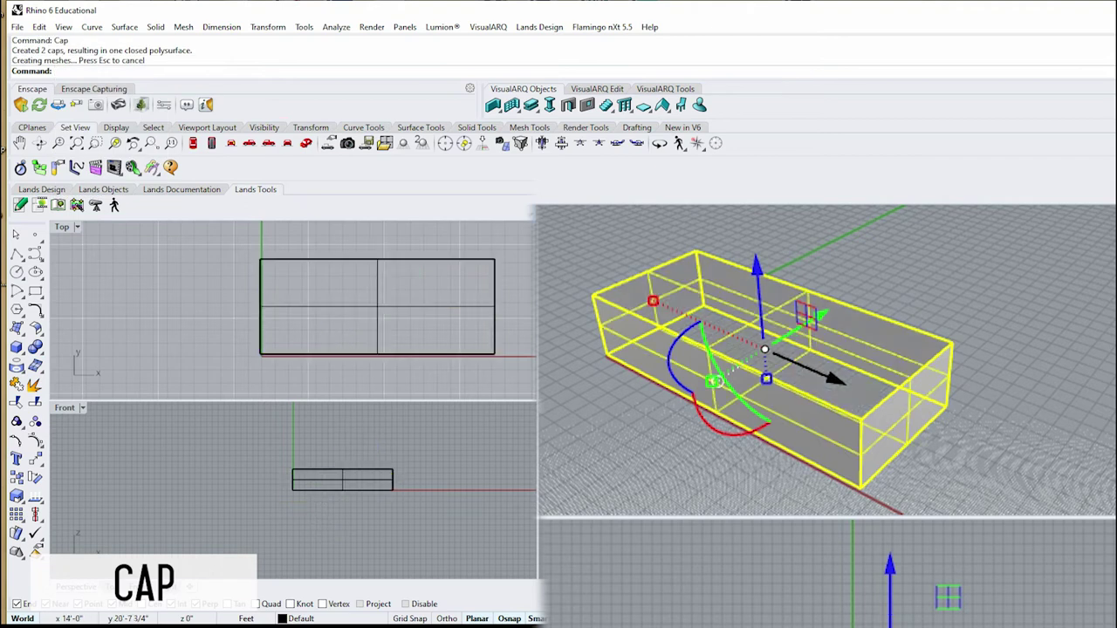
key(ctrl+a)
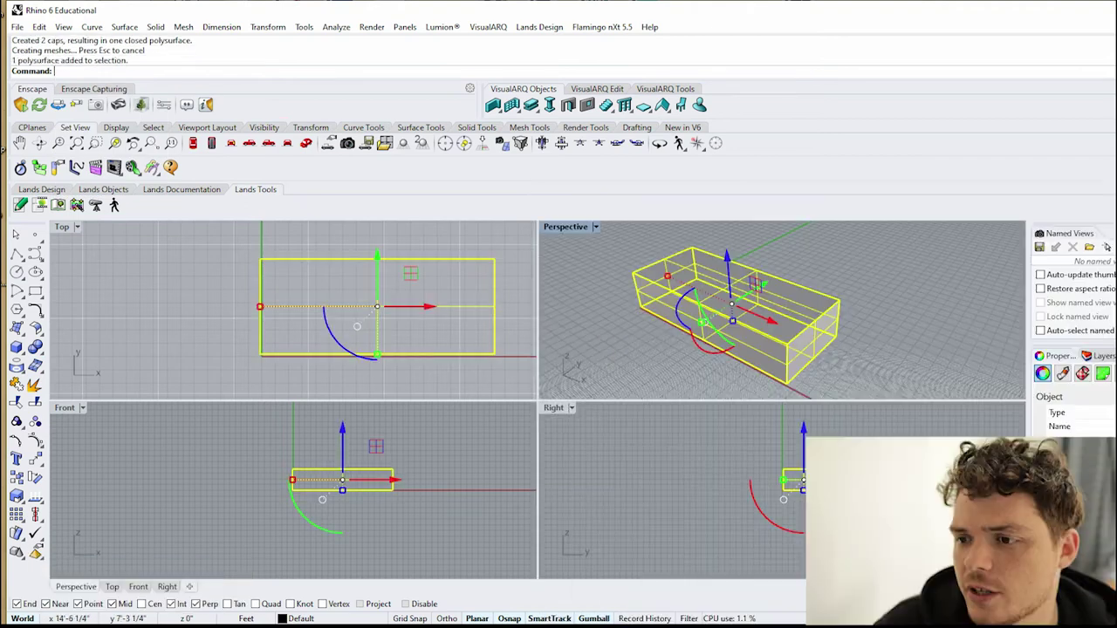
key(Delete)
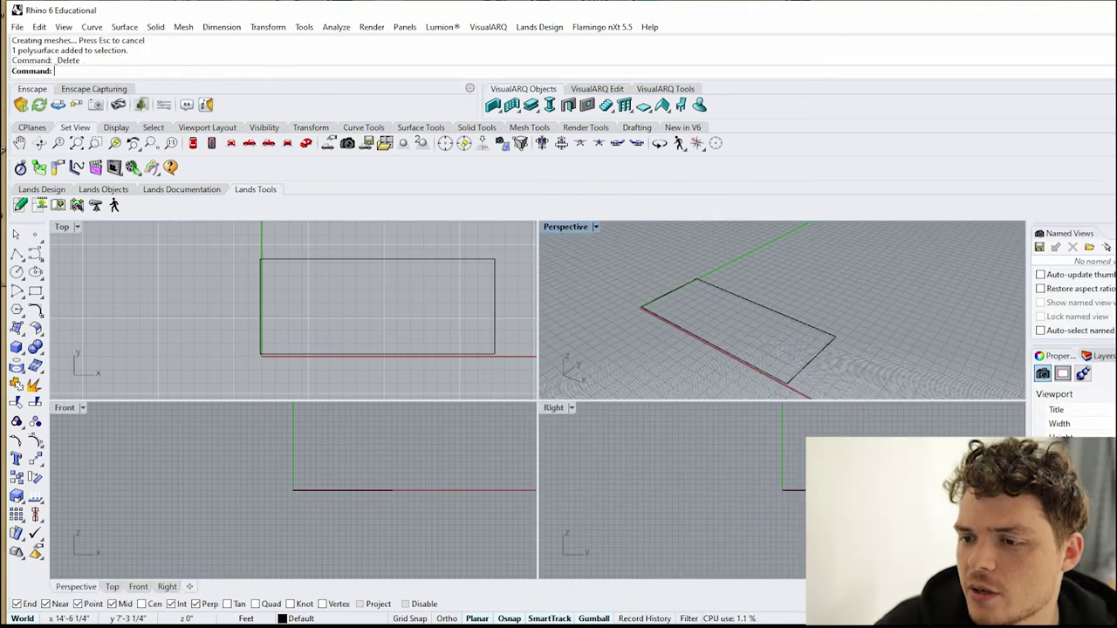
- Extrude the rectangle curve upward as a solid about 4'-7" high with ExtrudeCrv, and delete the resulting box
click(746, 299)
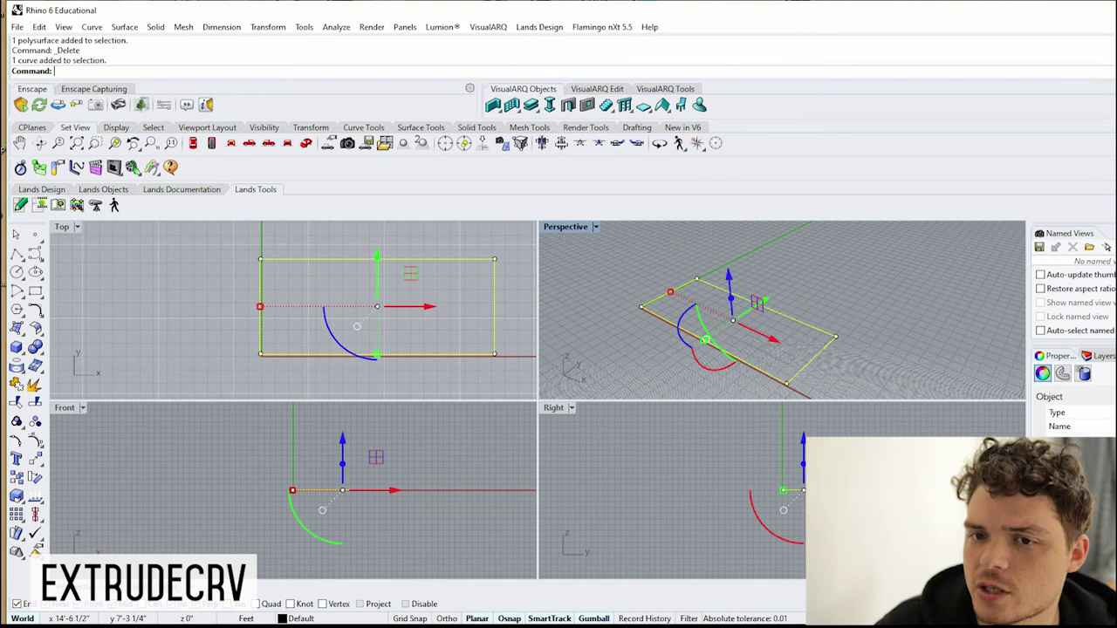
scroll(731, 274, down, 2)
right_drag(764, 306, 758, 294)
scroll(750, 293, up, 2)
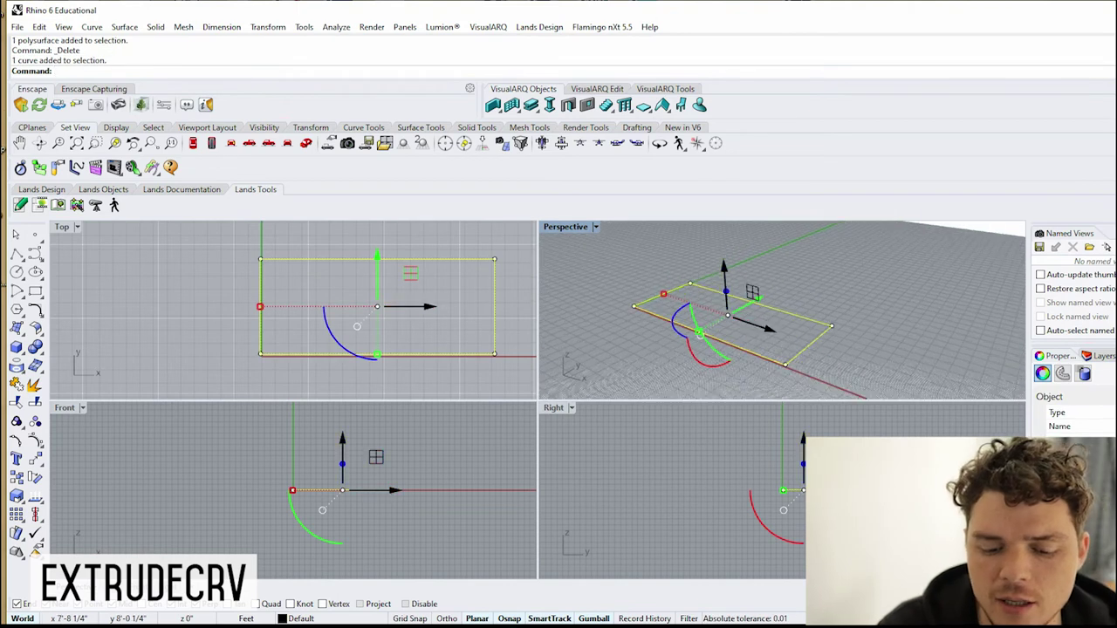
text(Extr)
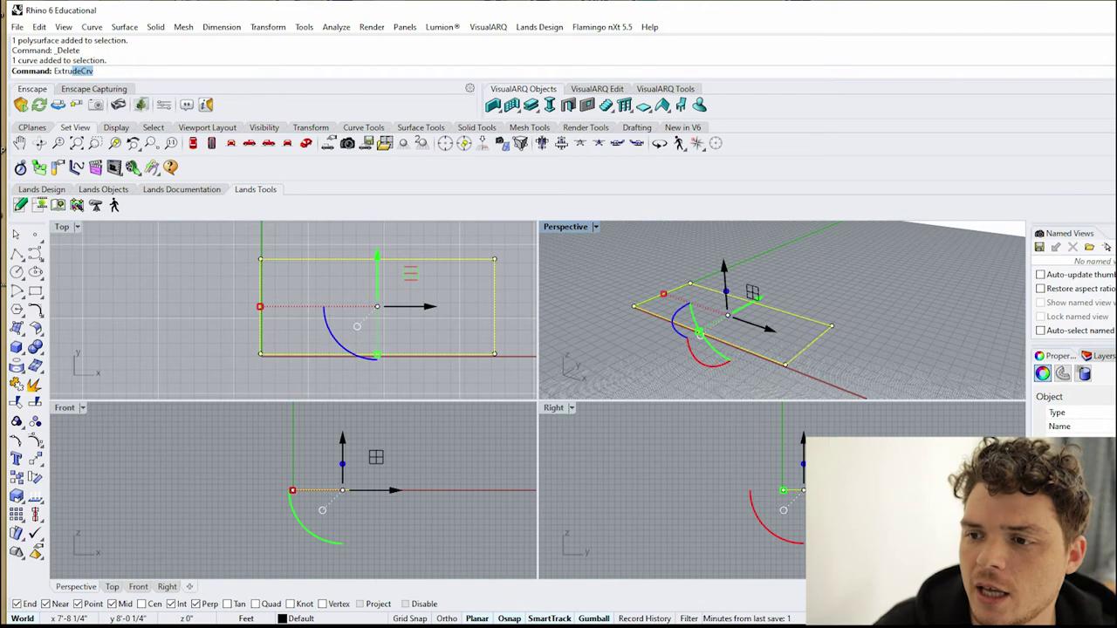
key(Return)
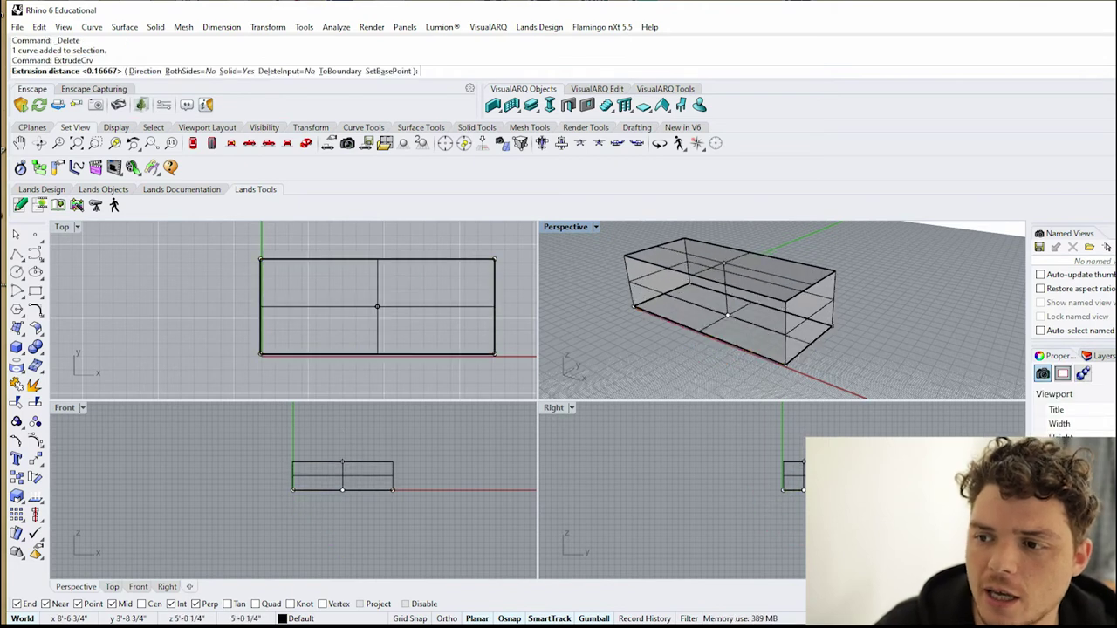
click(725, 268)
click(855, 281)
click(822, 299)
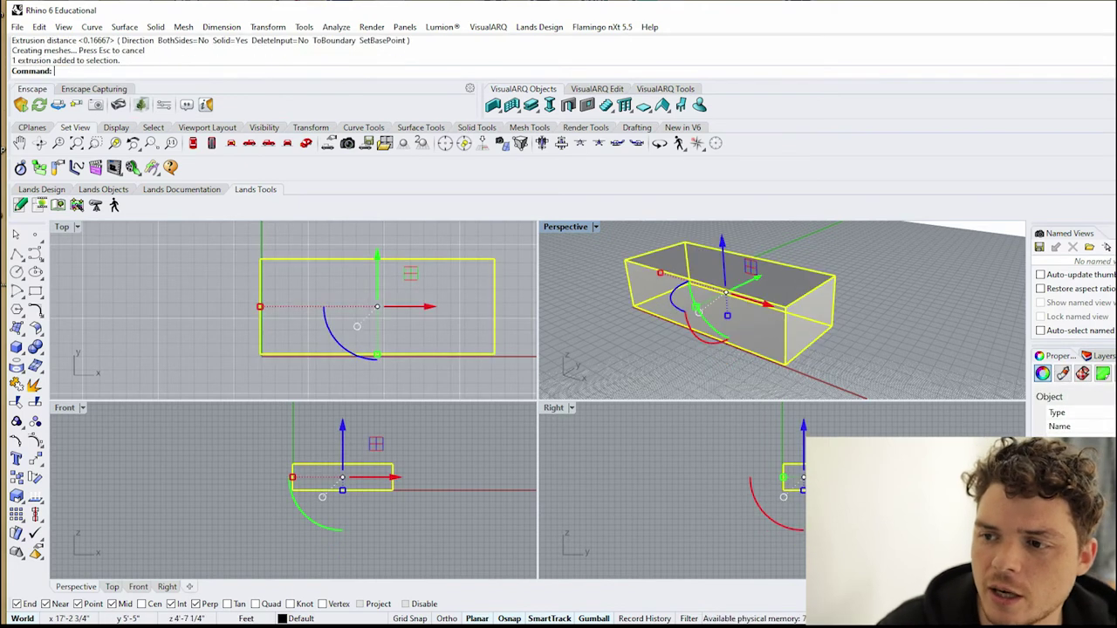
key(Delete)
- Extrude the rectangle curve upward by 4" as a solid slab with ExtrudeCrv
click(808, 320)
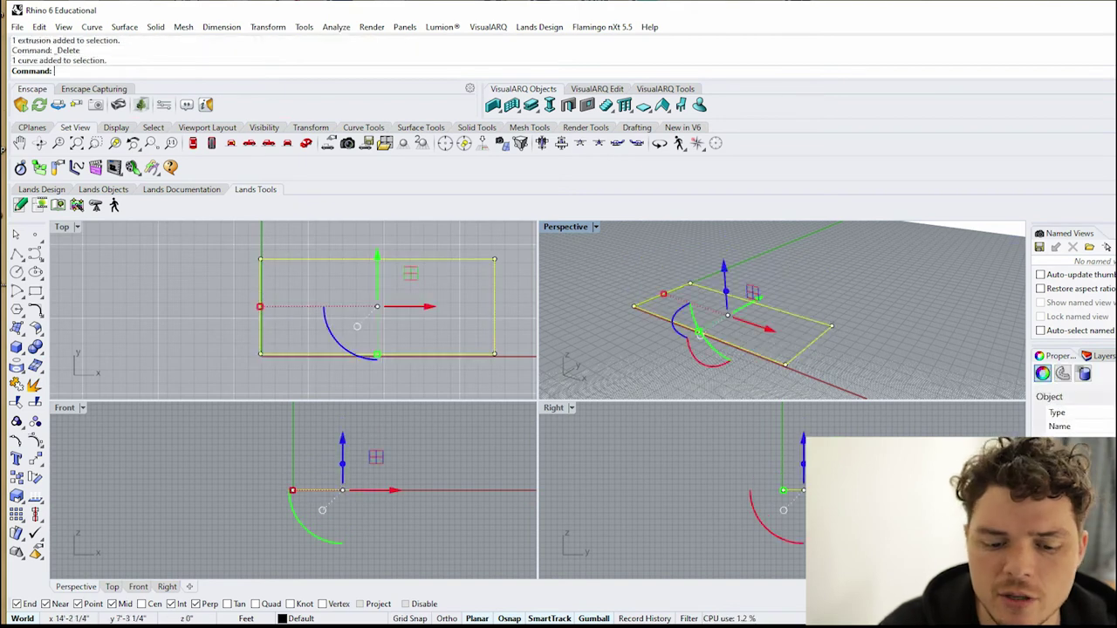
key(Return)
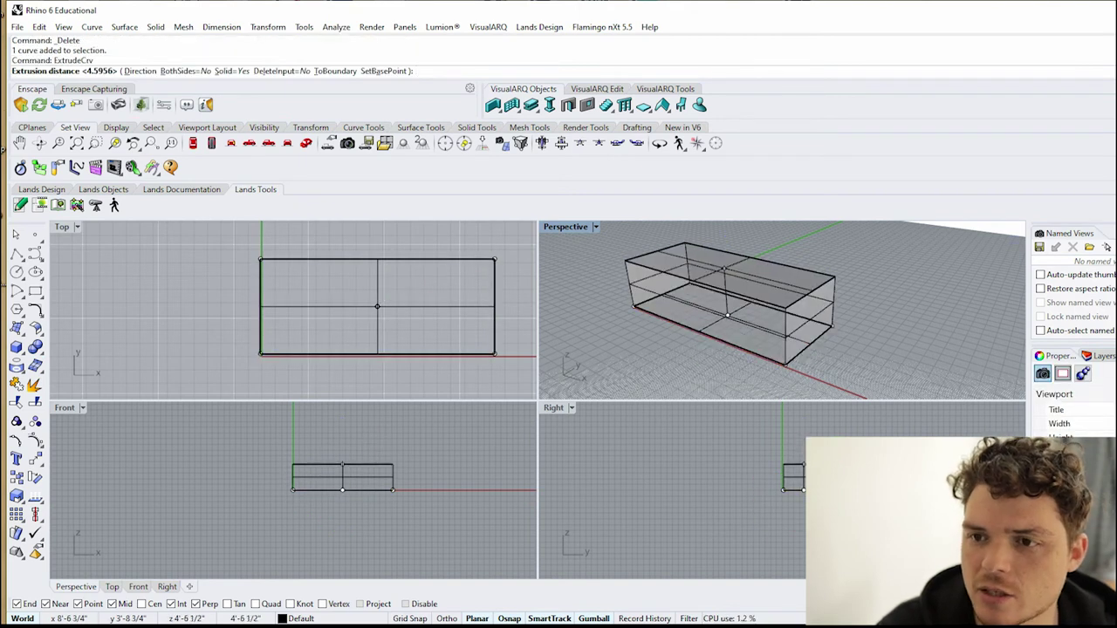
text(4")
key(Return)
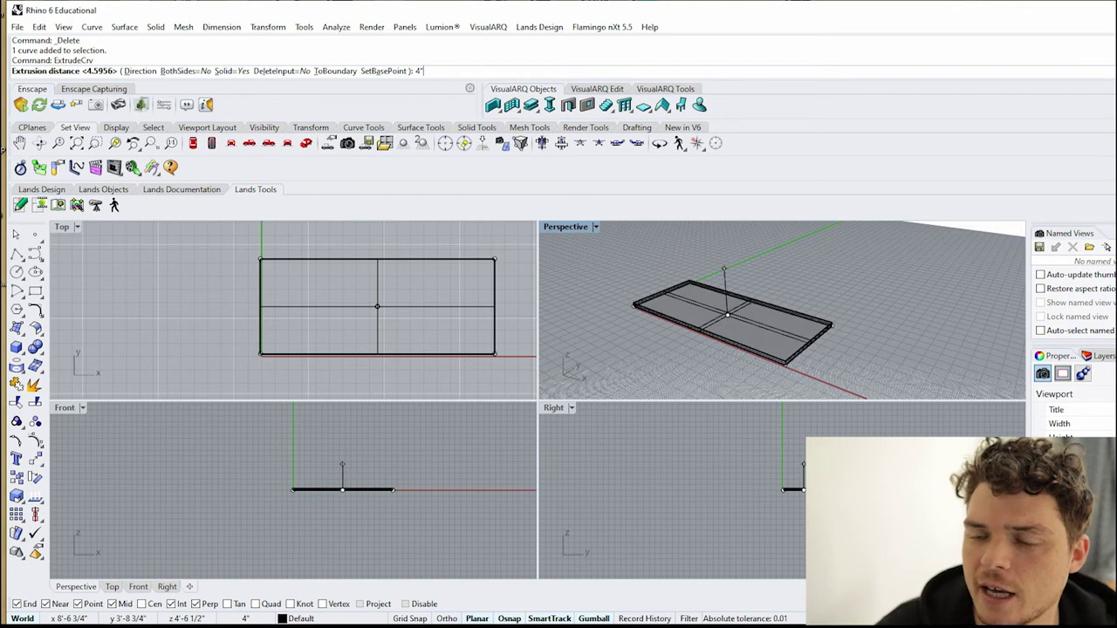
key(Escape)
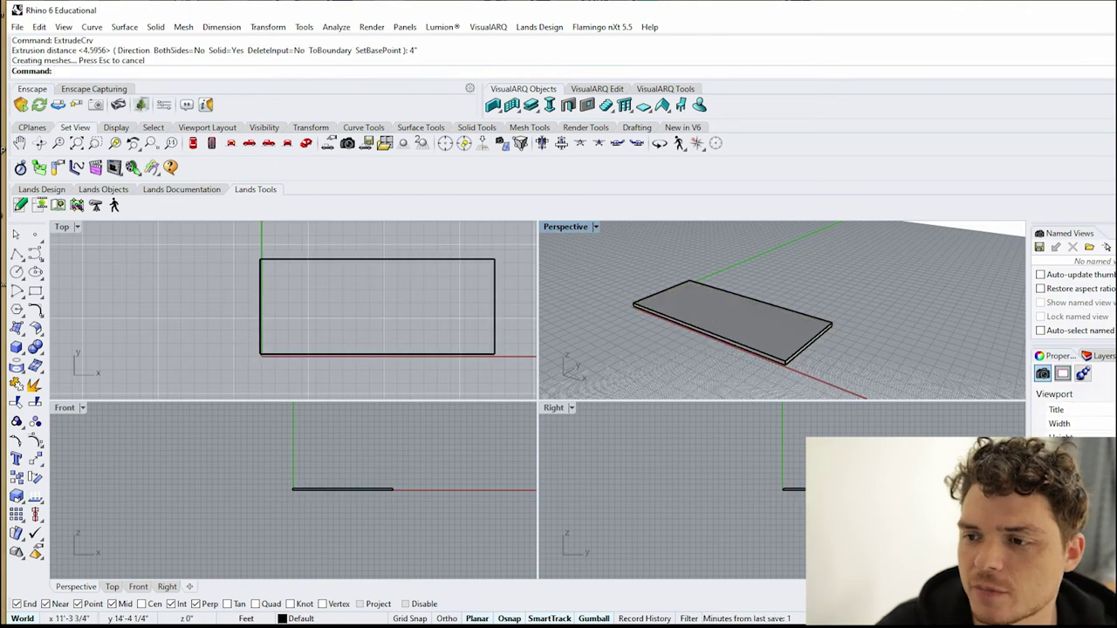
scroll(810, 281, down, 2)
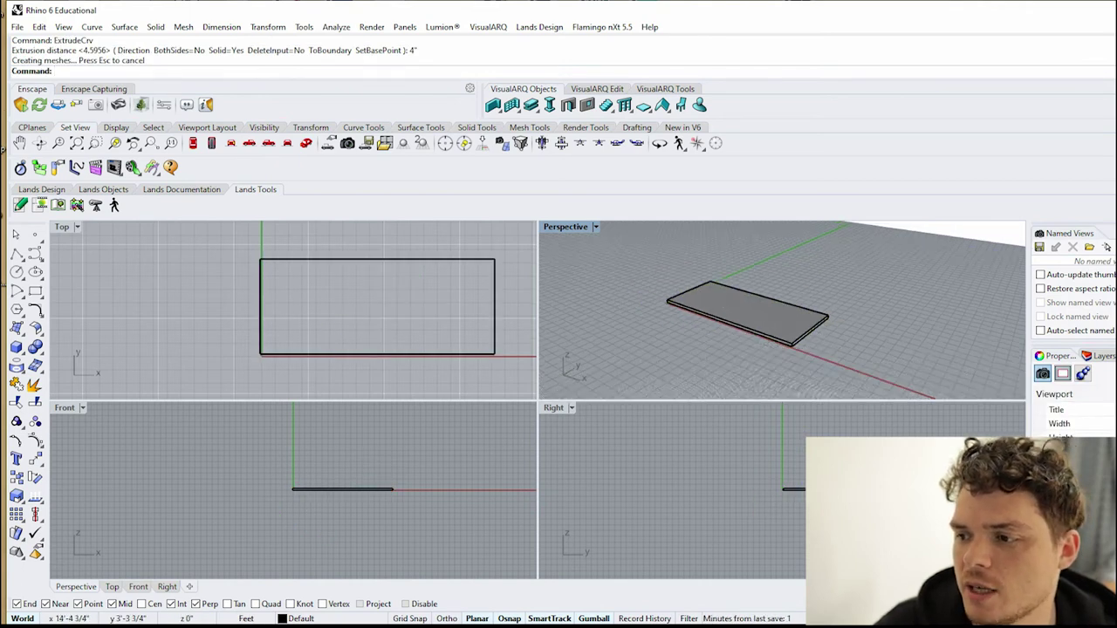
scroll(768, 342, up, 6)
click(802, 318)
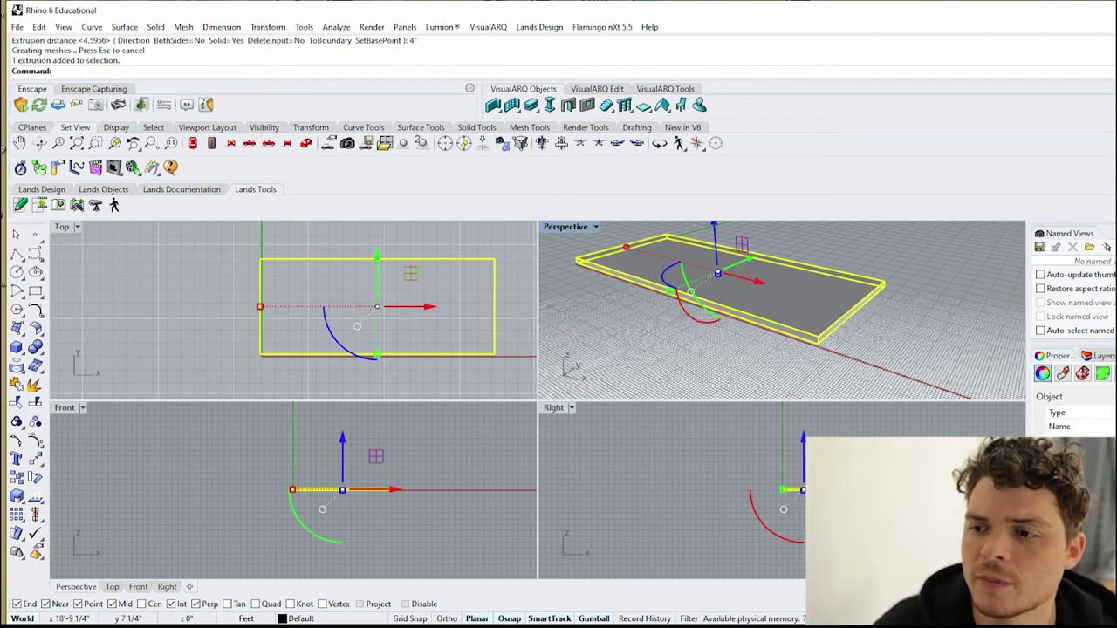
key(Escape)
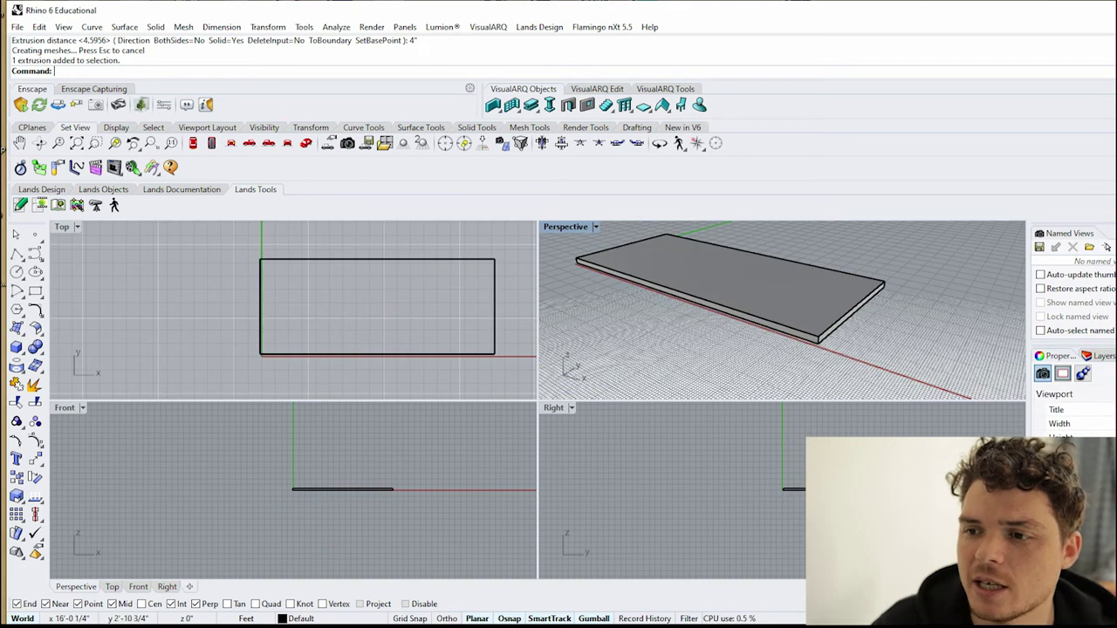
click(792, 303)
click(799, 360)
click(800, 305)
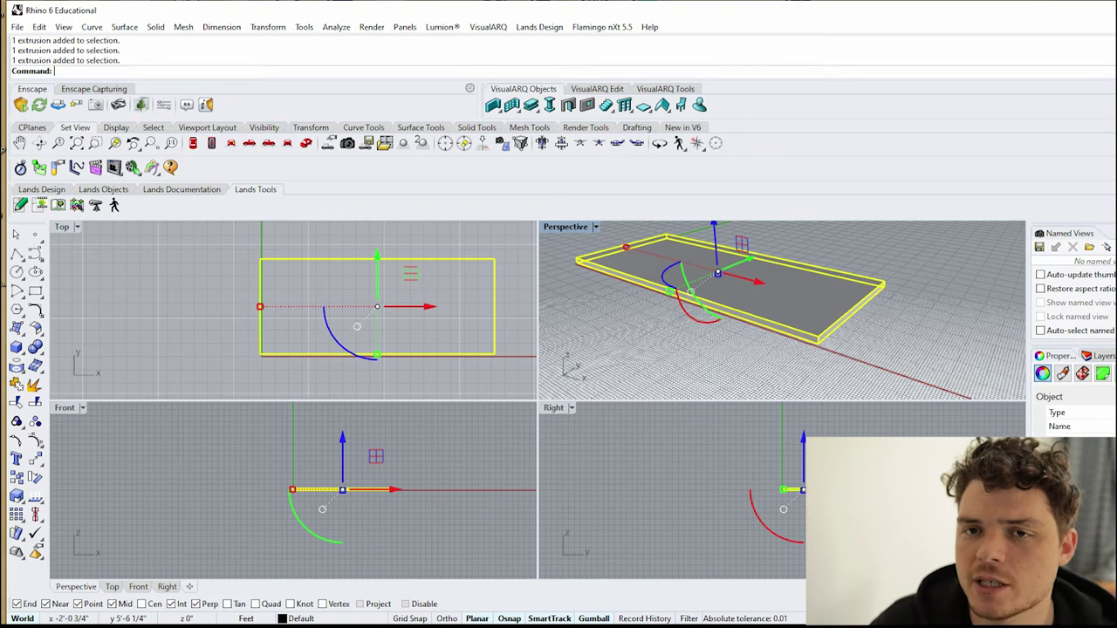
key(Escape)
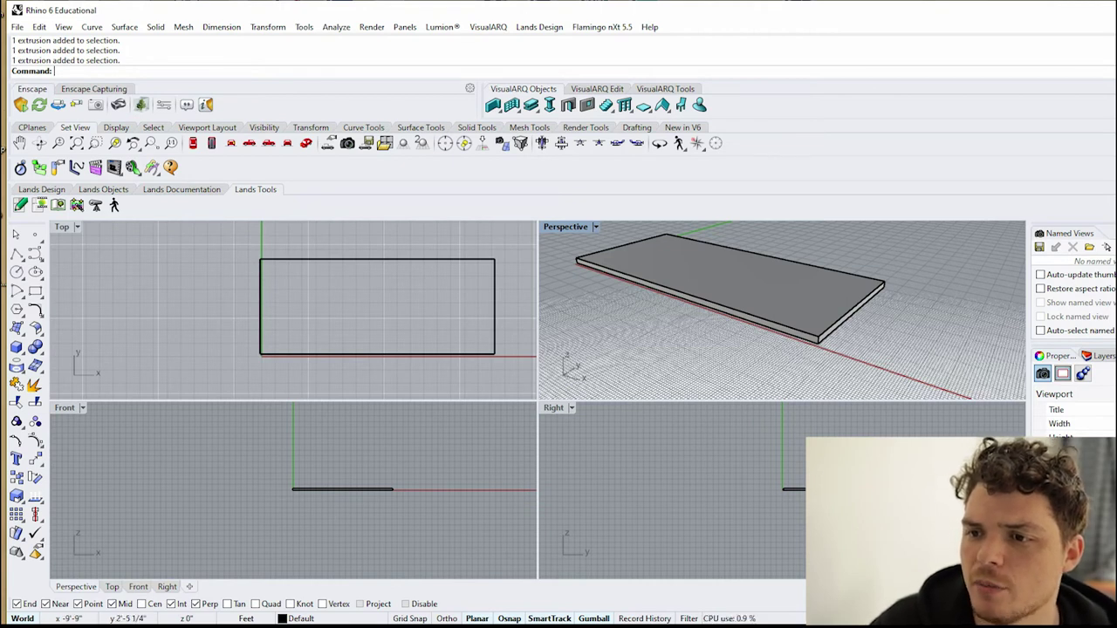
- Preview the slab in the Perspective view in Wireframe, Shaded and Ghosted display modes, and return the view to Shaded
click(595, 227)
click(642, 224)
right_drag(783, 311, 785, 358)
click(595, 227)
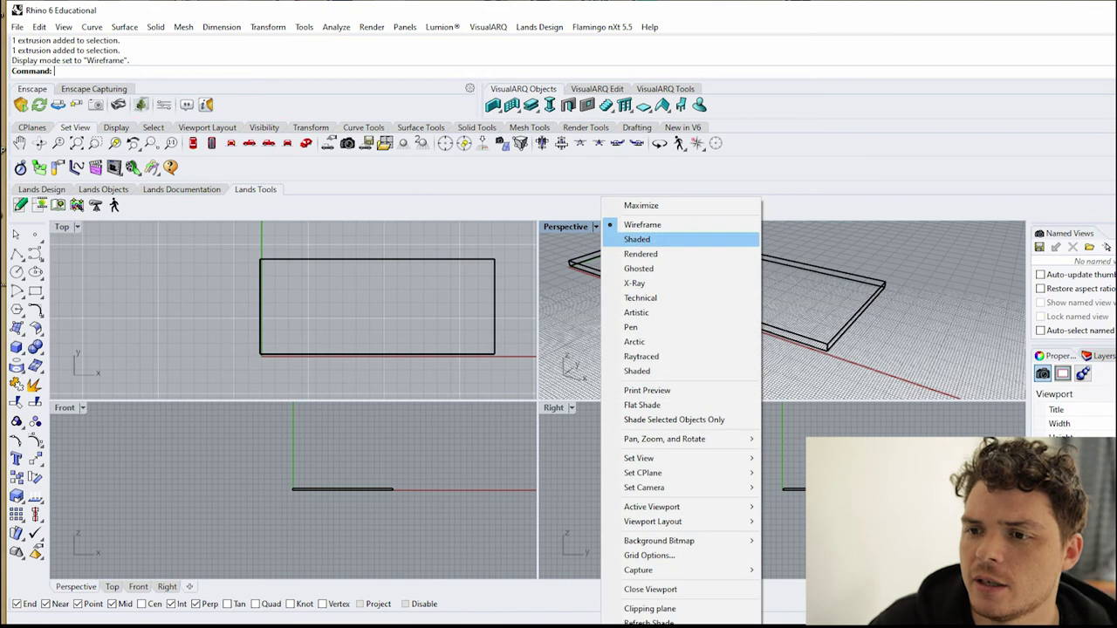
click(642, 239)
click(595, 227)
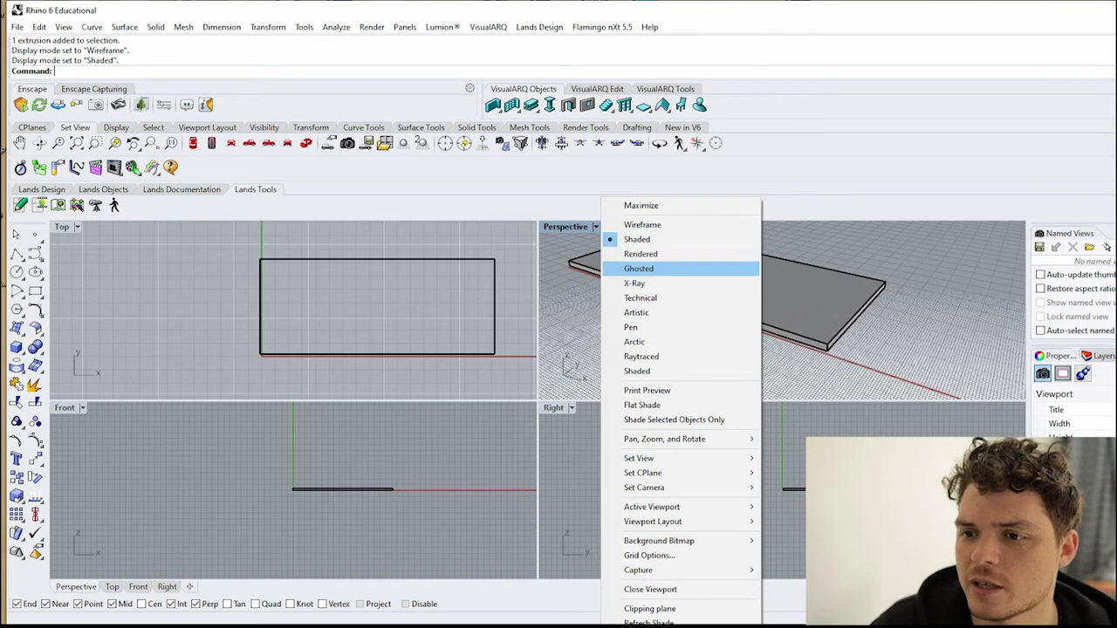
click(639, 268)
click(595, 227)
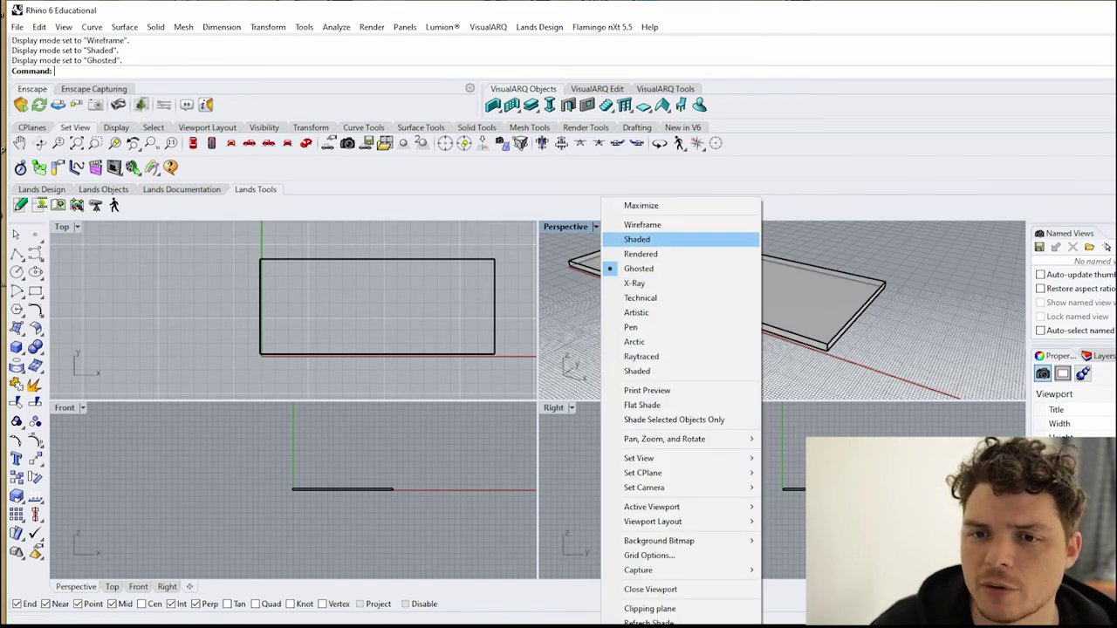
click(637, 239)
- Keep the Top view in Wireframe, preview the Perspective view in Ghosted and Technical modes, and set it back to Shaded
click(77, 227)
click(124, 225)
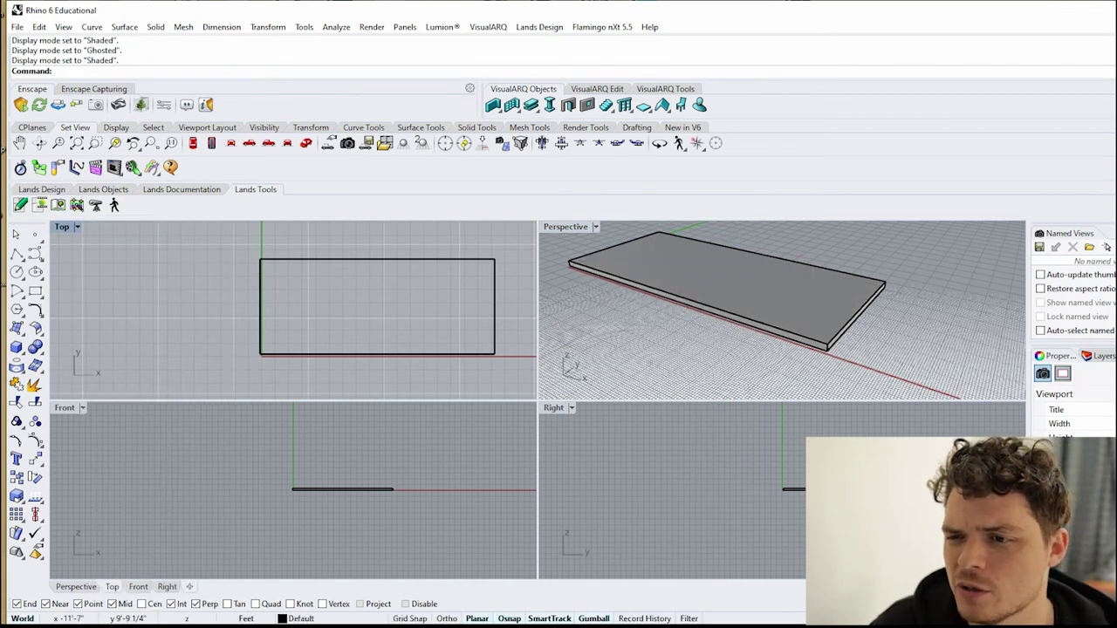
click(595, 227)
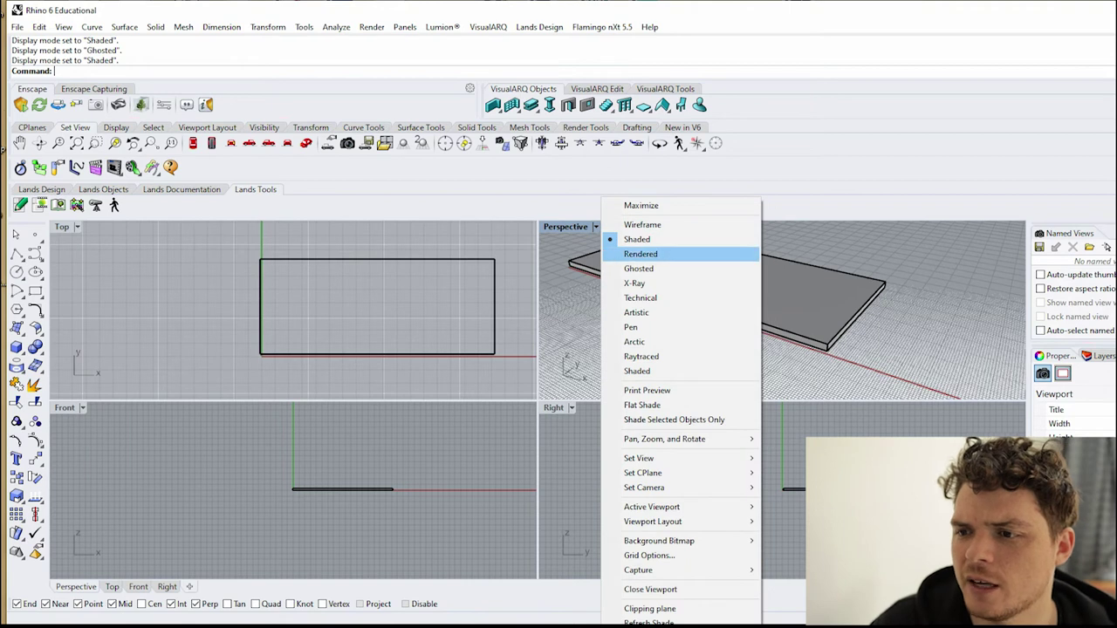
click(638, 268)
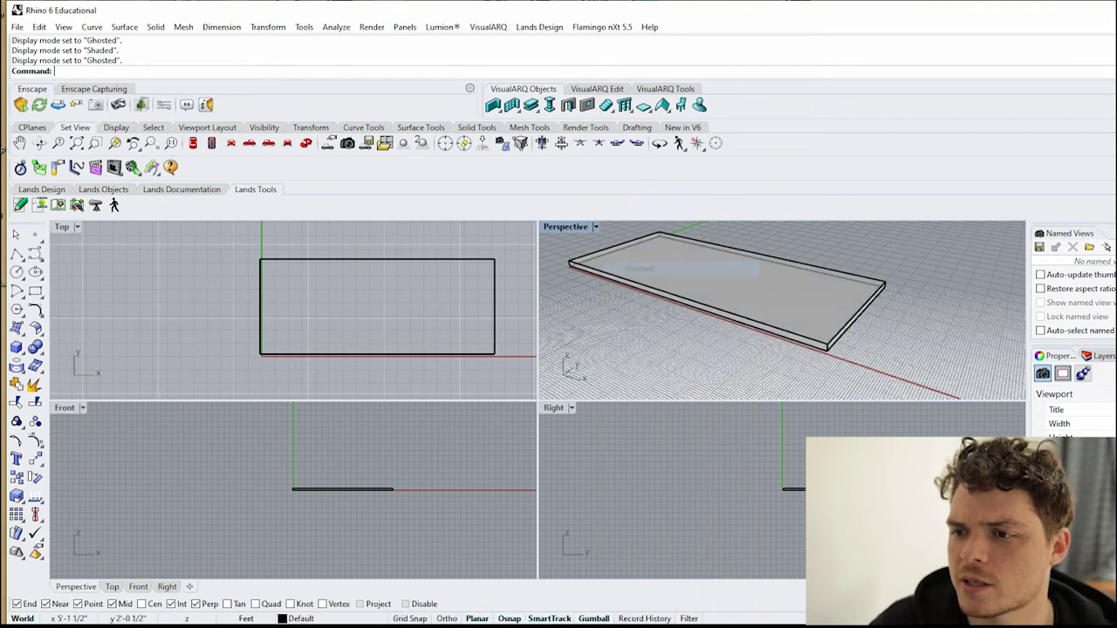
click(595, 227)
click(637, 298)
click(595, 227)
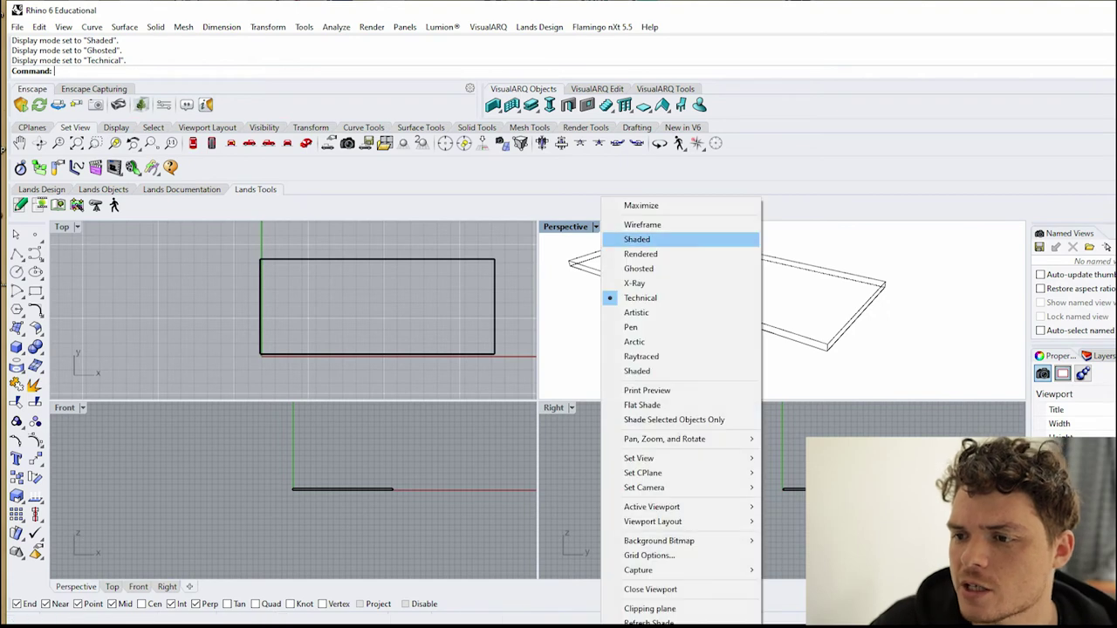
click(638, 238)
click(733, 296)
click(742, 349)
mouse_move(746, 349)
right_down()
mouse_move(753, 262)
mouse_move(747, 336)
right_up()
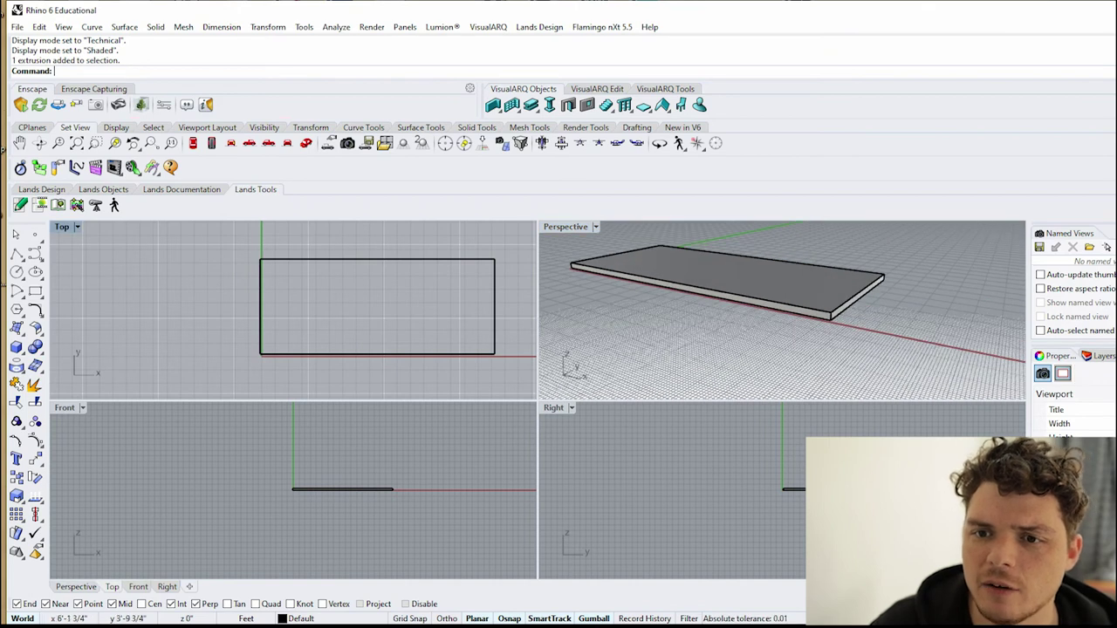
- Draw a small rectangle in the Top view from the slab's lower-left corner to about x 1'-1", y 1'-3"
scroll(374, 293, up, 2)
click(35, 291)
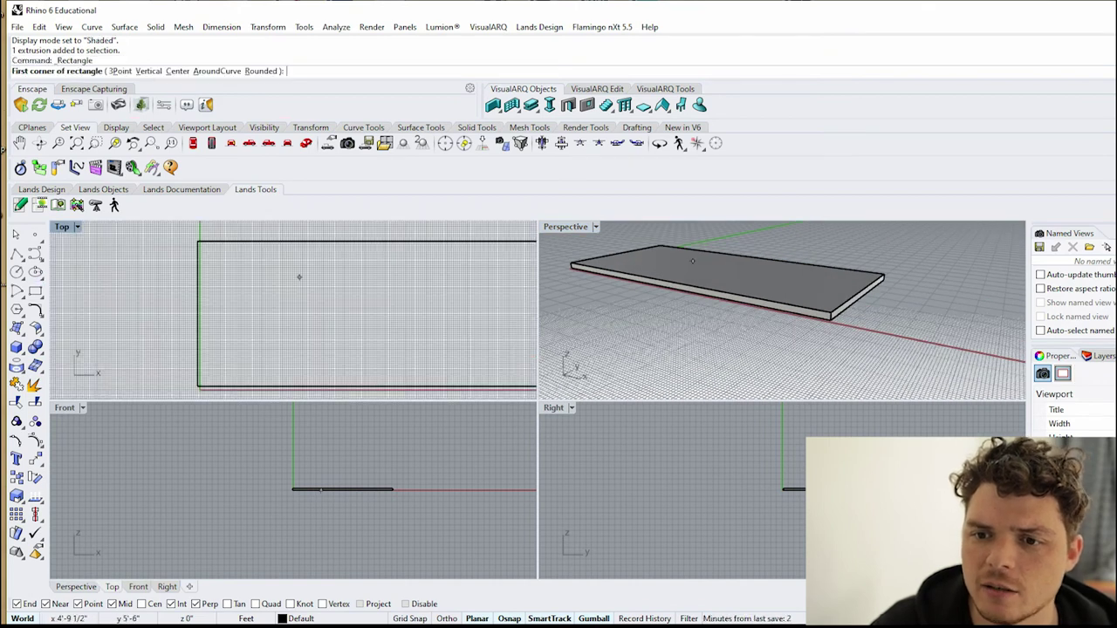
scroll(248, 308, up, 2)
click(209, 351)
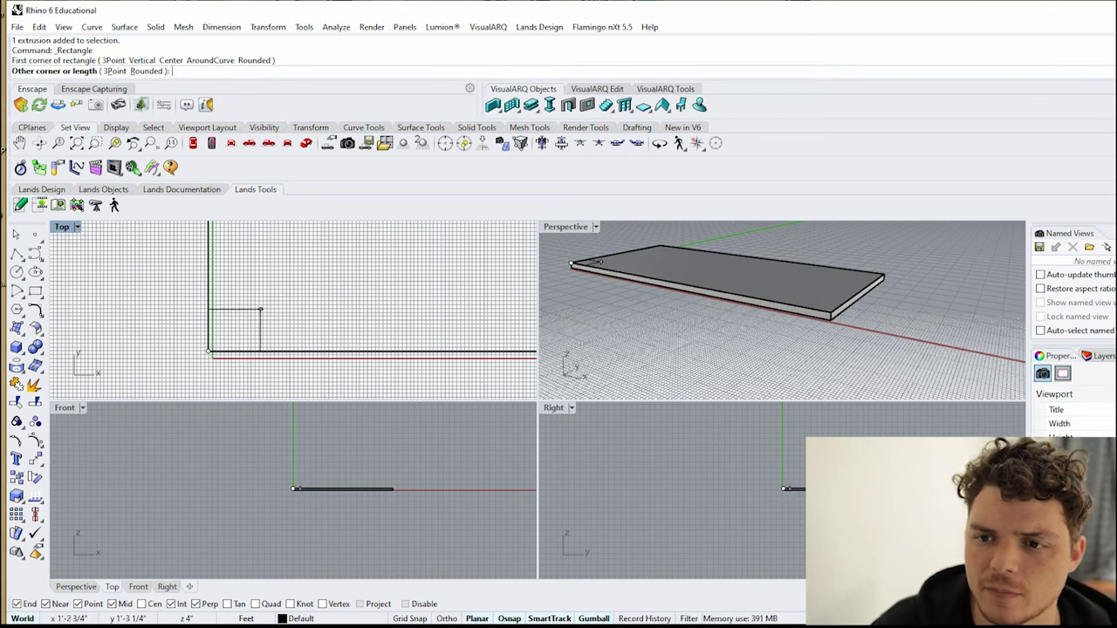
click(255, 310)
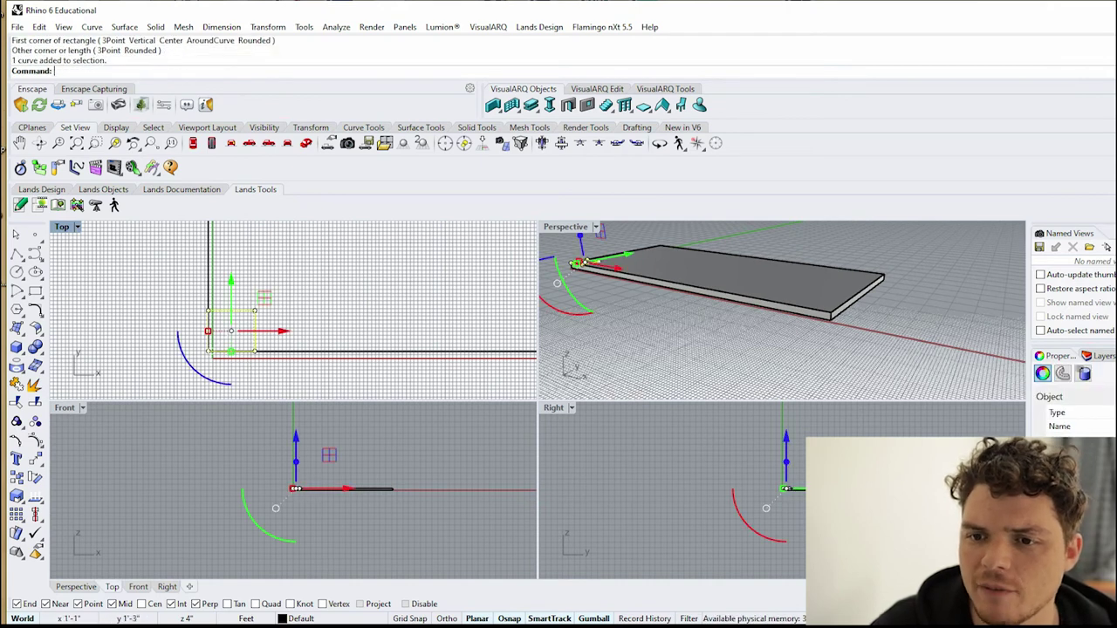
- Mirror the small rectangle across the slab's vertical midline, and mirror the resulting pair across its horizontal midline to fill all four corners
scroll(230, 321, down, 5)
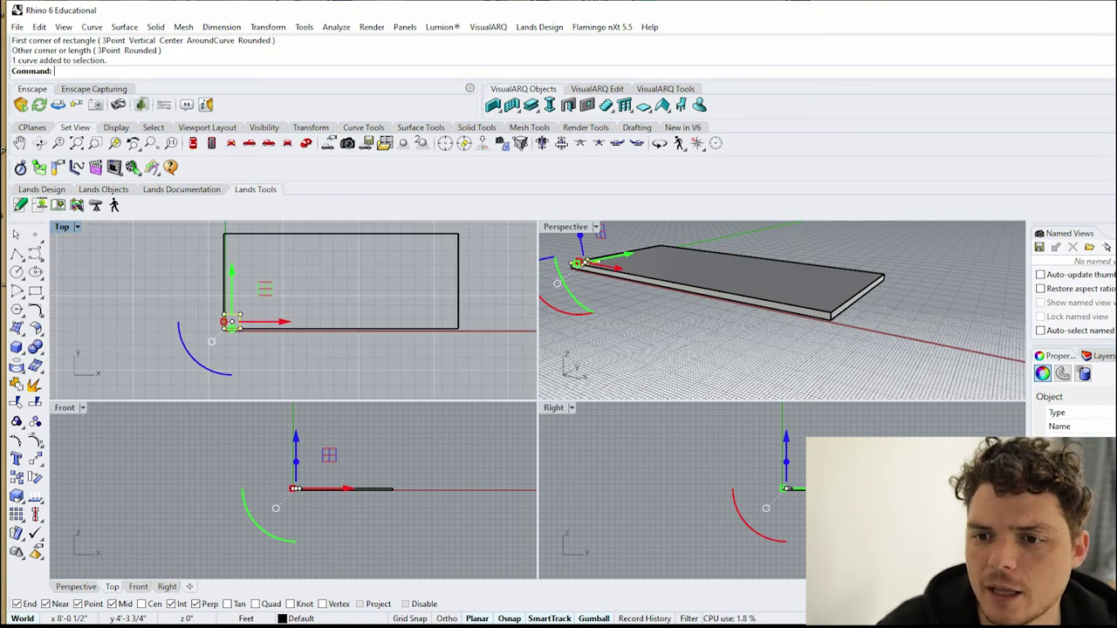
key(Return)
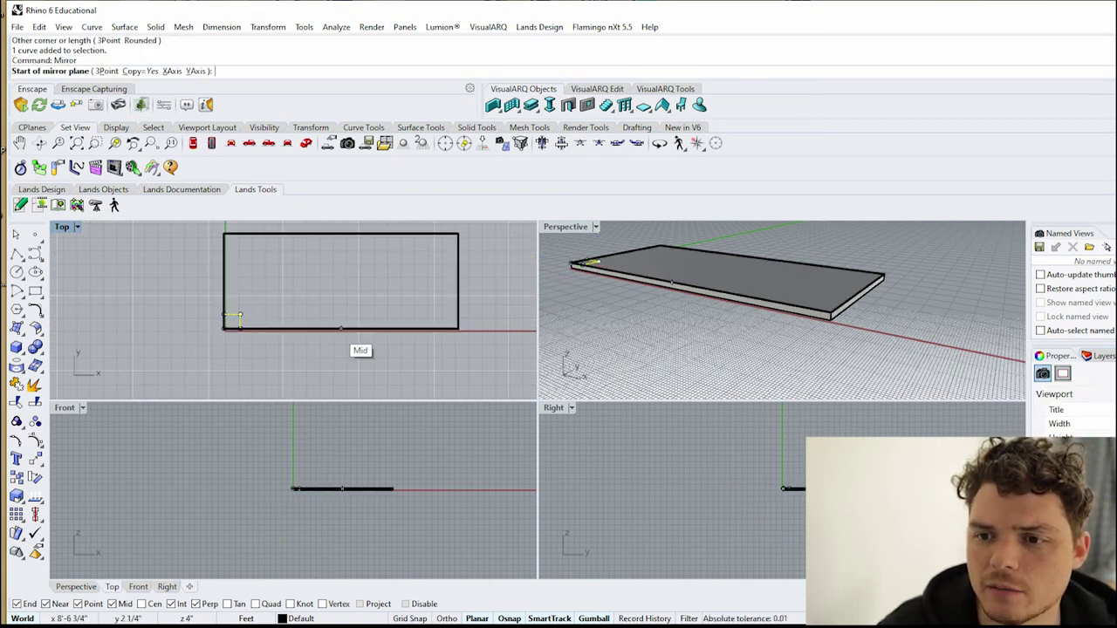
click(341, 329)
click(340, 248)
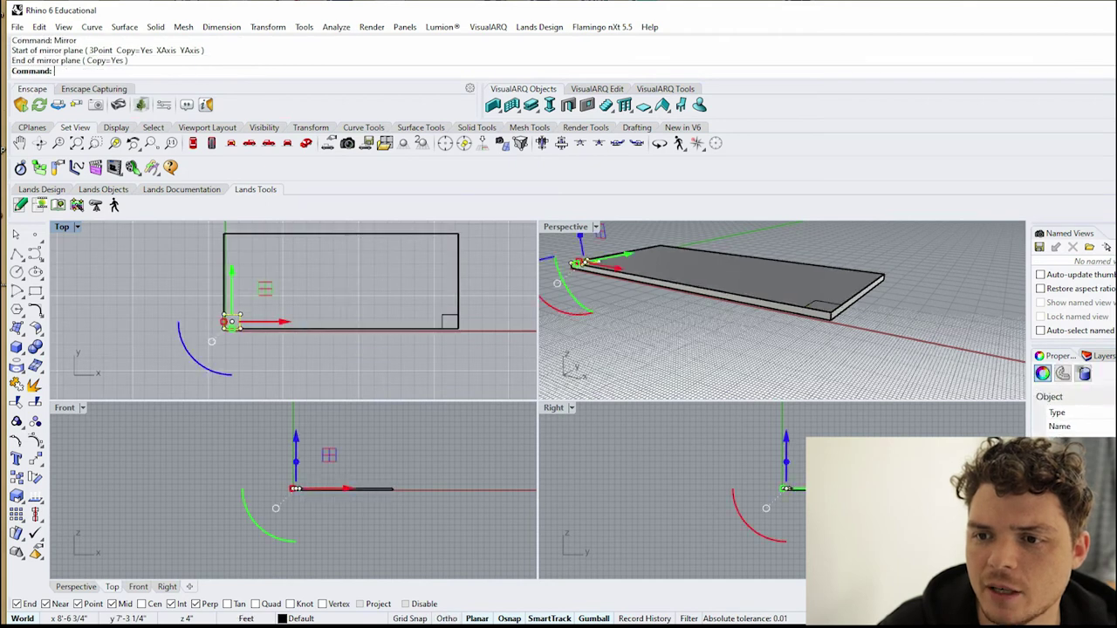
key(Return)
click(458, 281)
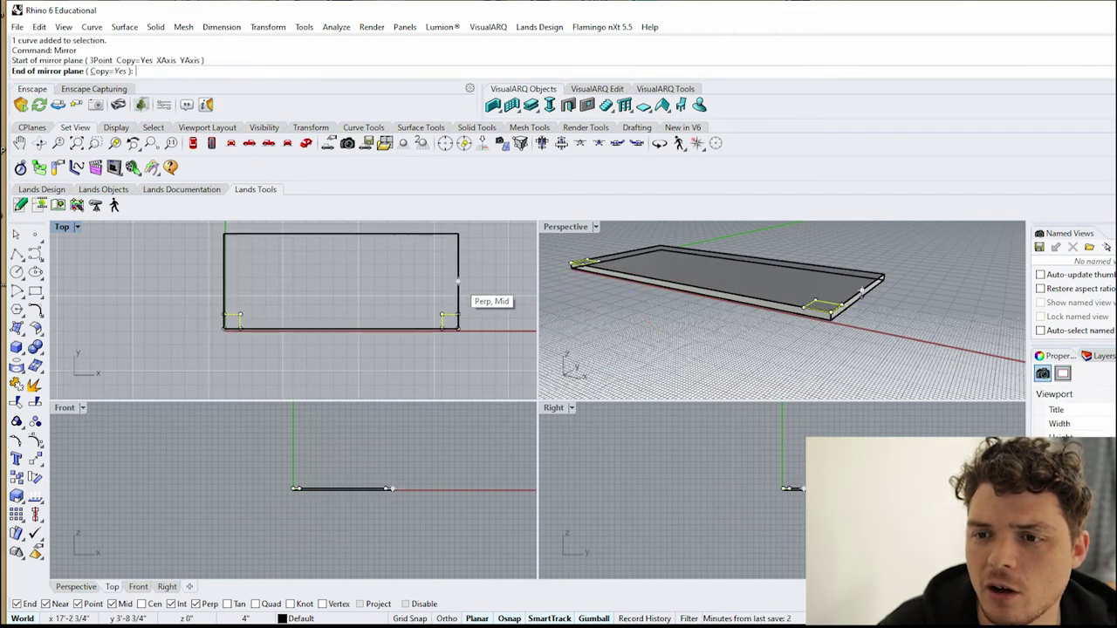
click(225, 282)
- Select the four corner rectangles and extrude them 4' downward with the gumball as table legs
shift+click(444, 247)
shift+click(240, 244)
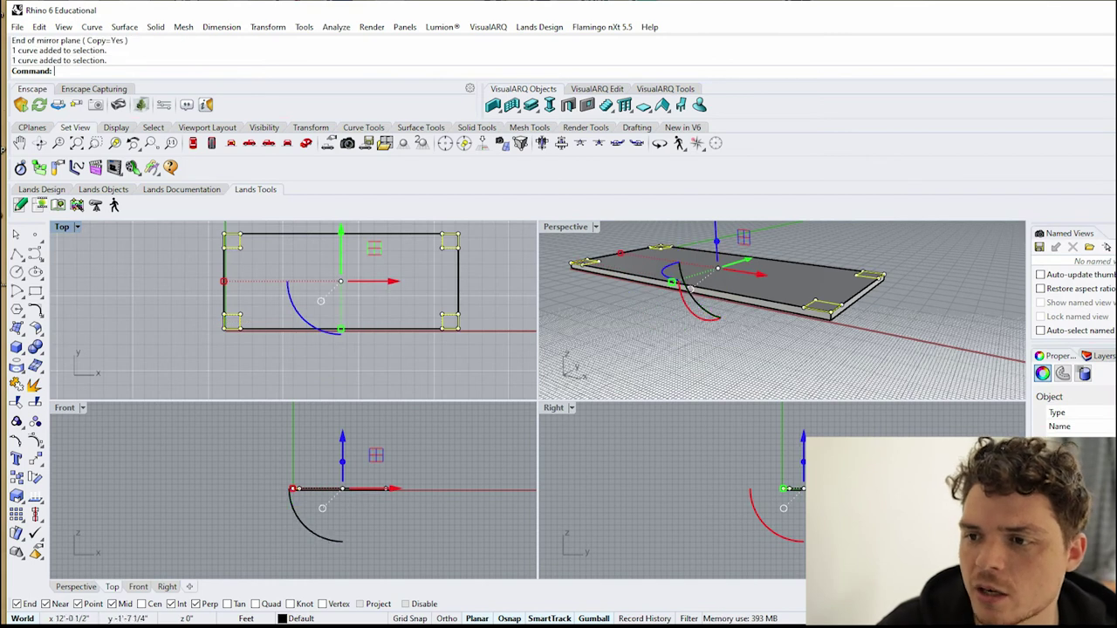
scroll(729, 288, down, 4)
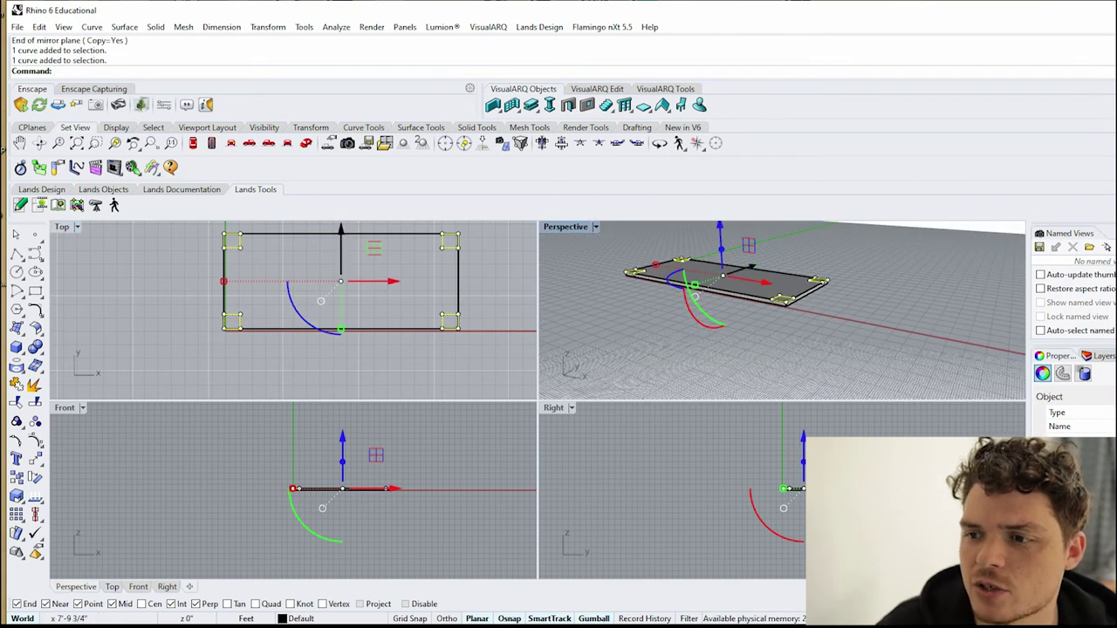
click(722, 250)
drag(720, 234, 723, 284)
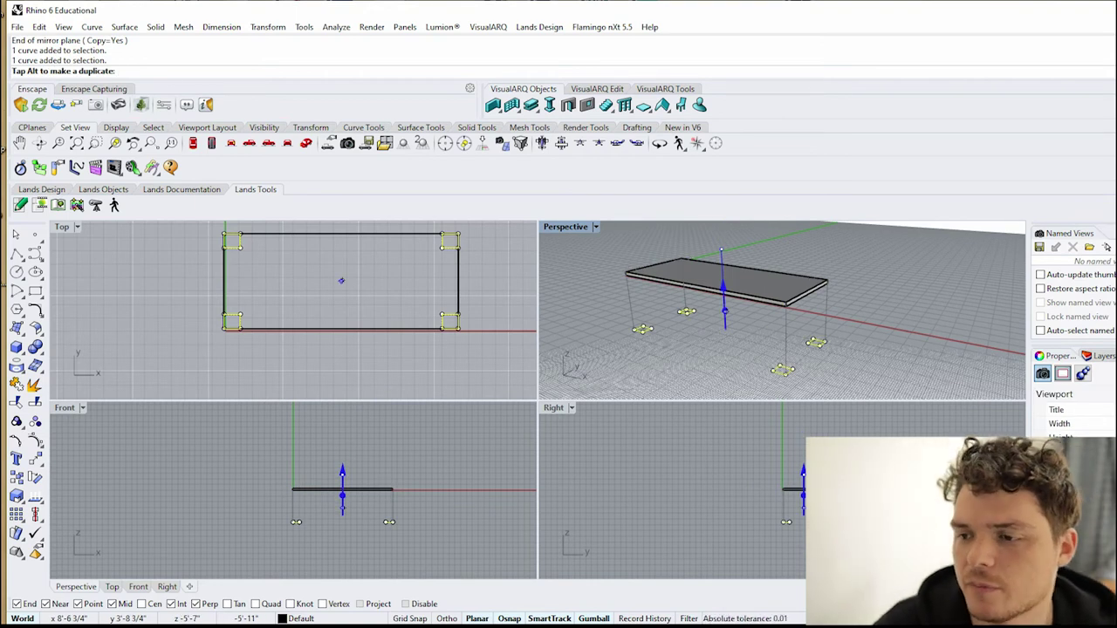
text(4')
key(Return)
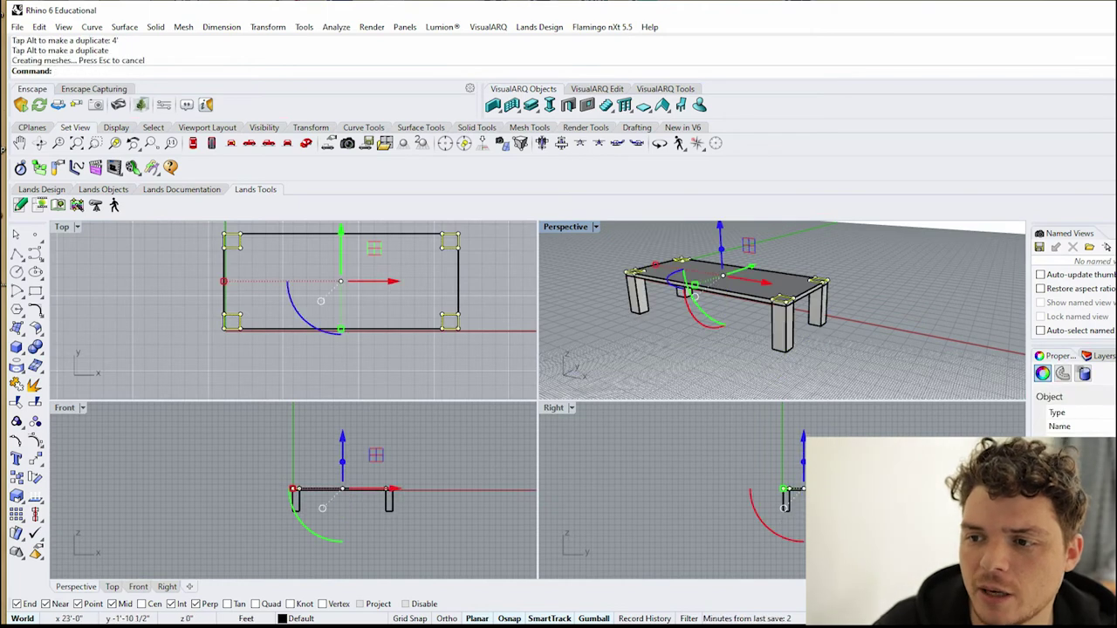
click(803, 326)
- Examine the table in the Perspective view, selecting the tabletop's outline curve and one leg in turn
right_drag(762, 306, 761, 274)
key(Up)
key(Up)
key(Up)
key(Up)
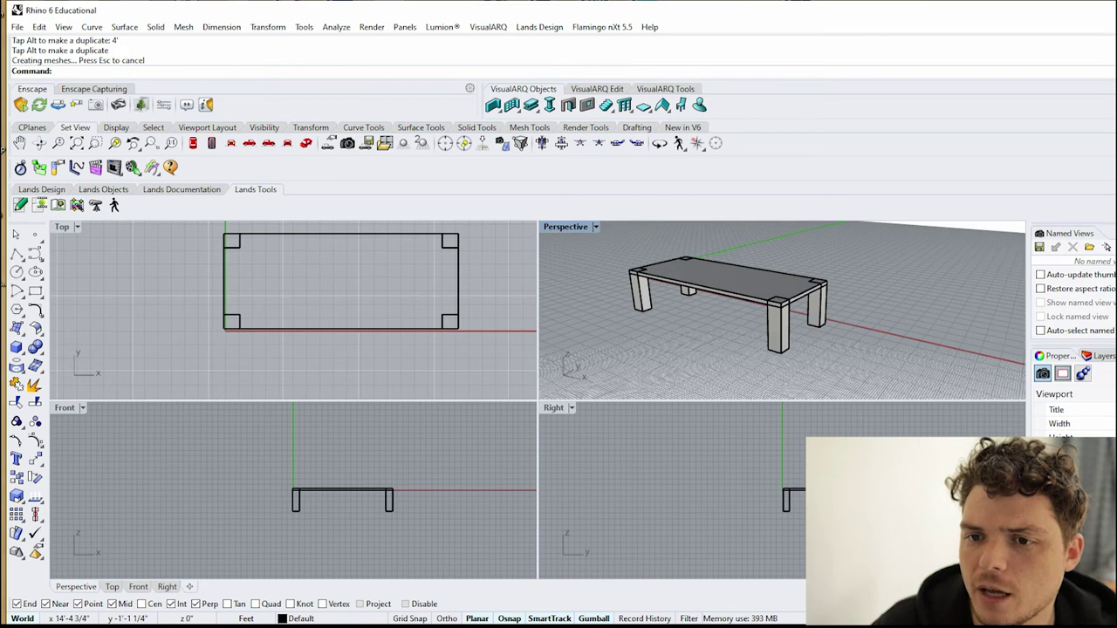
click(317, 234)
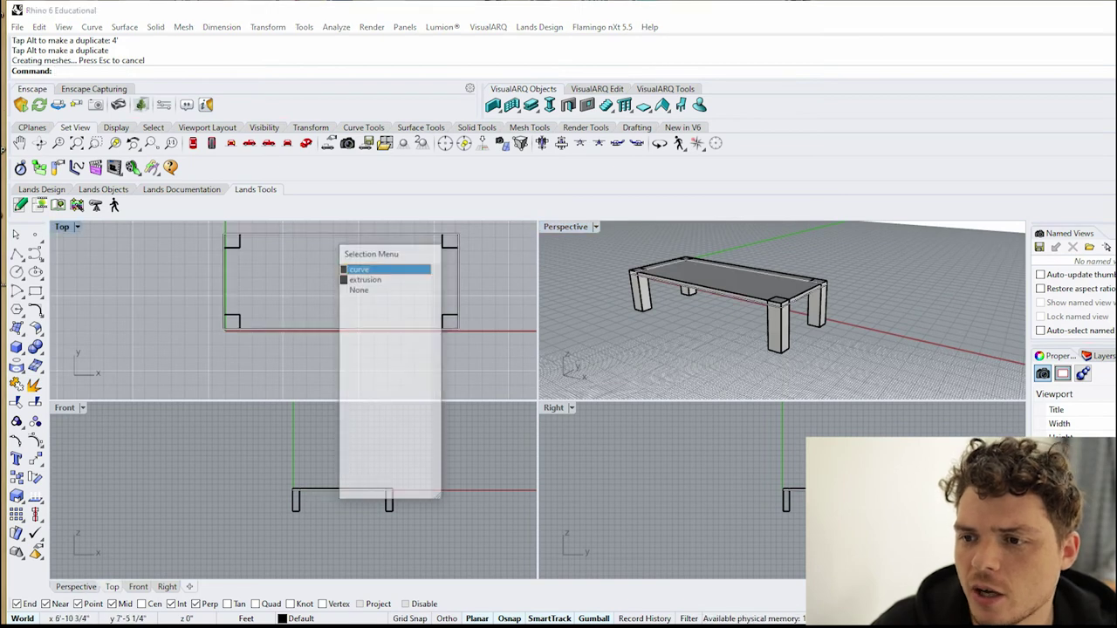
click(359, 268)
click(651, 342)
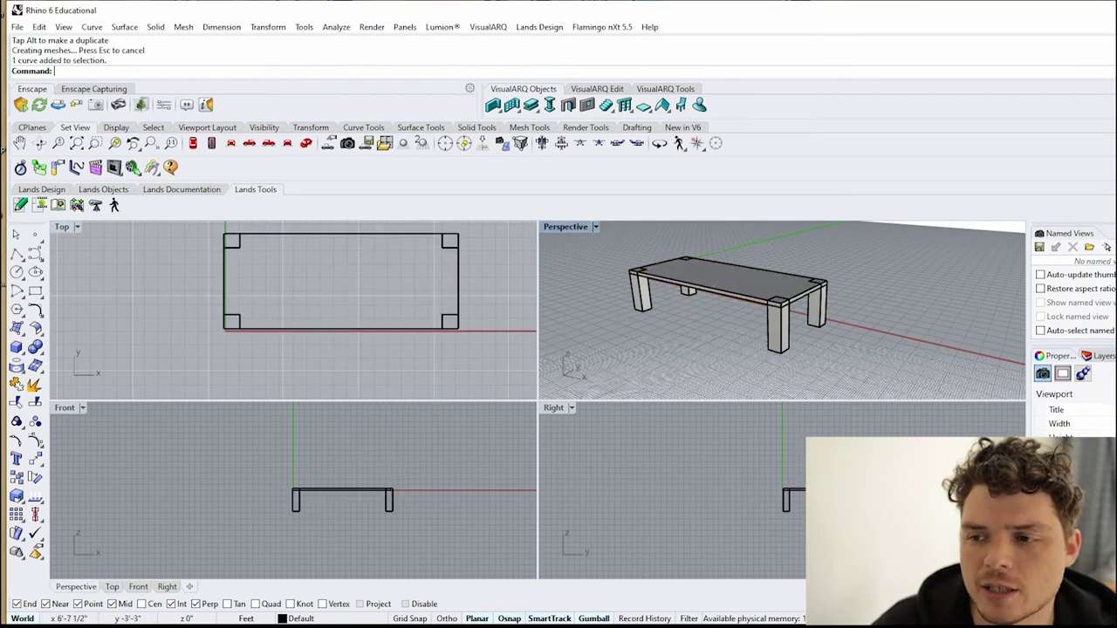
click(643, 293)
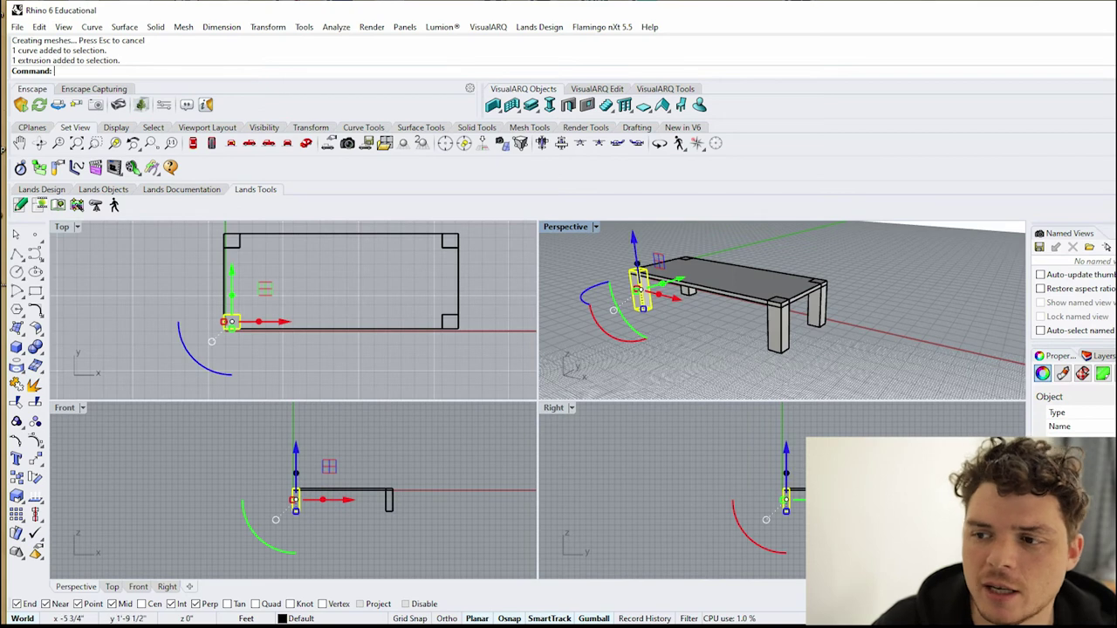
scroll(747, 286, up, 4)
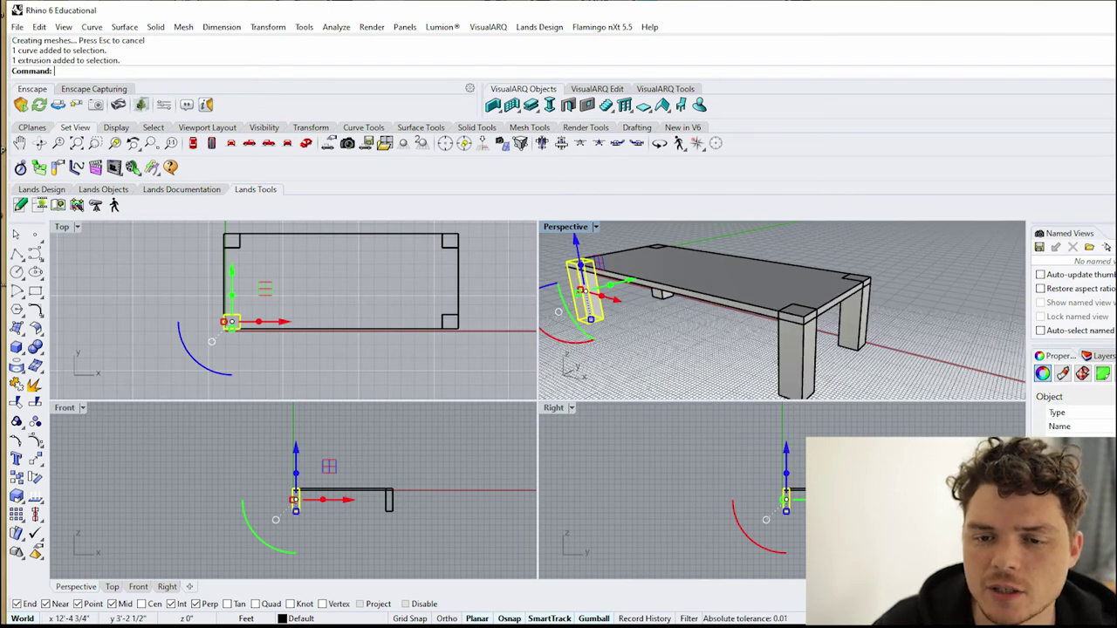
click(134, 289)
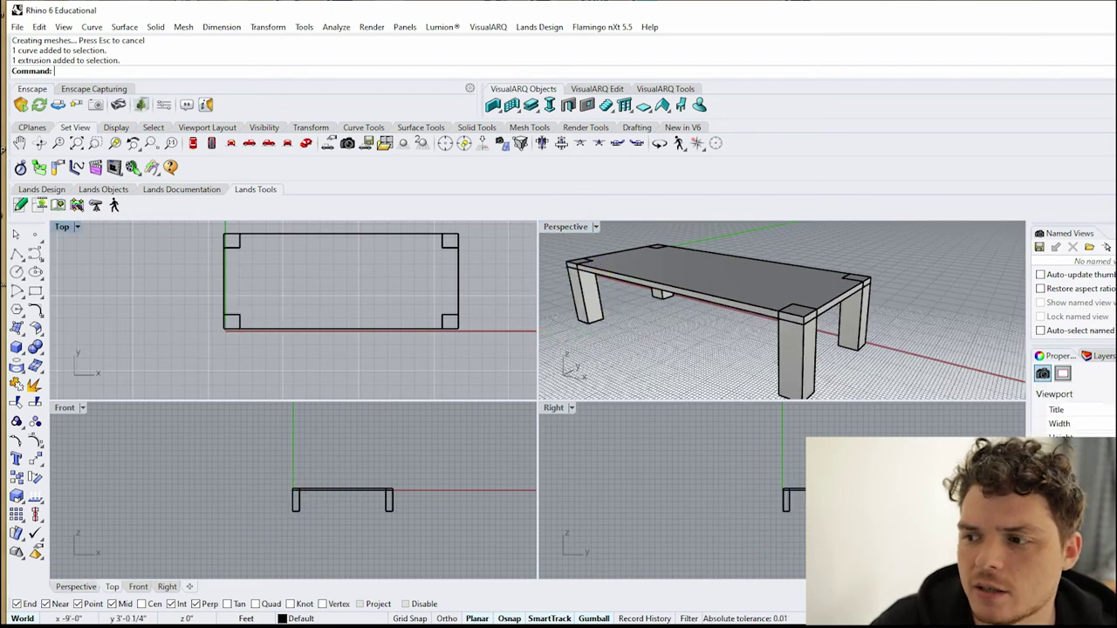
- Make Layer 01 current and draw a vertical polyline in the Top view from the tabletop's lower-left corner to about y 10'-7"
click(17, 253)
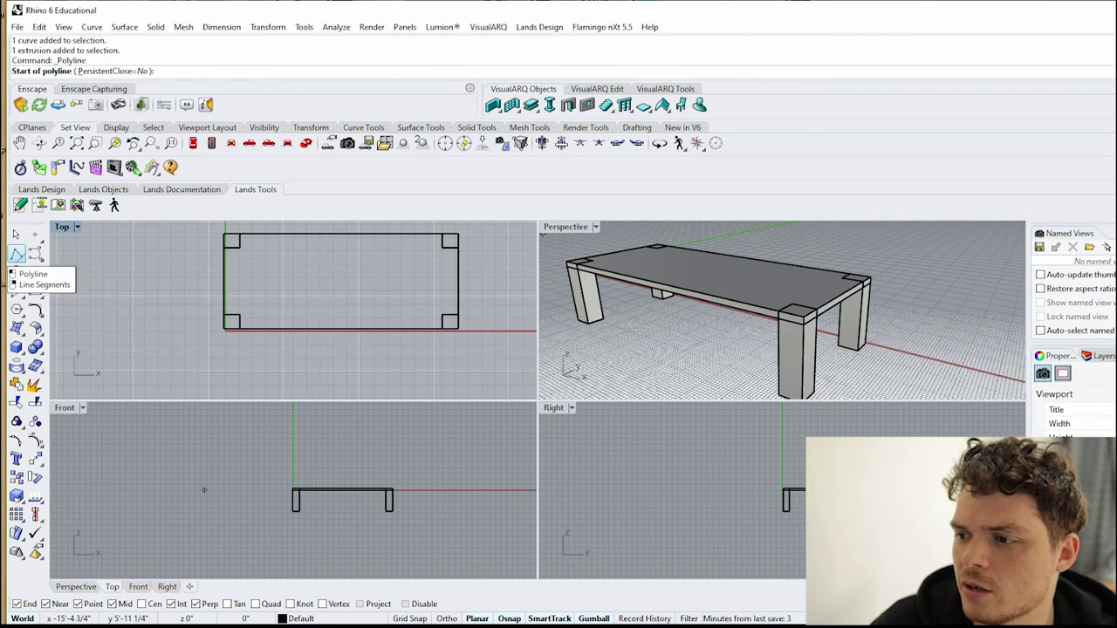
click(1101, 357)
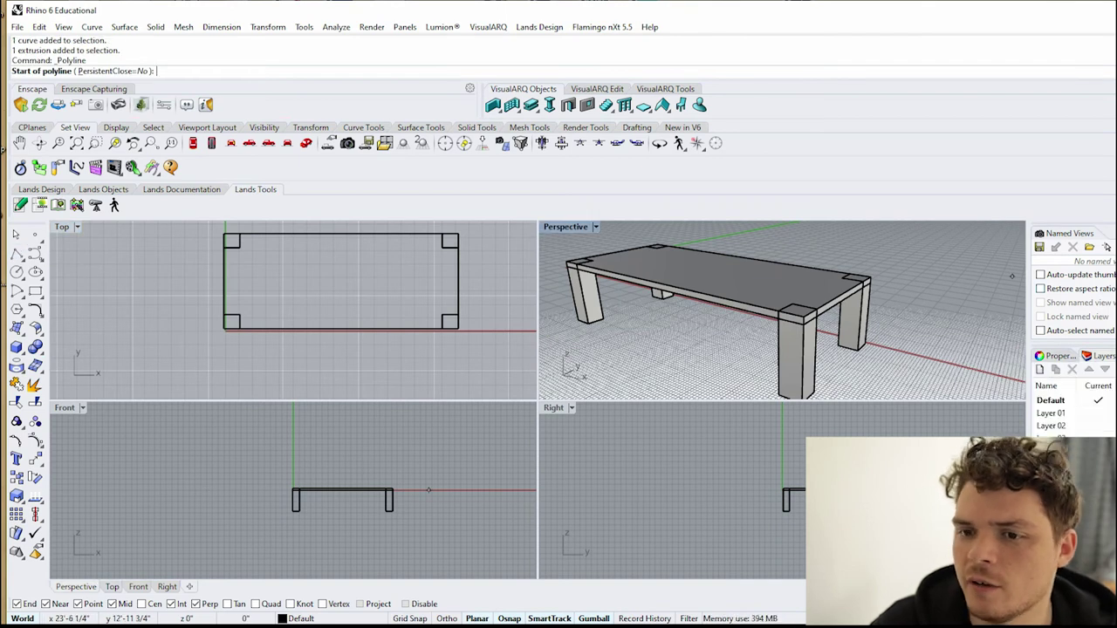
click(1098, 413)
scroll(262, 331, down, 5)
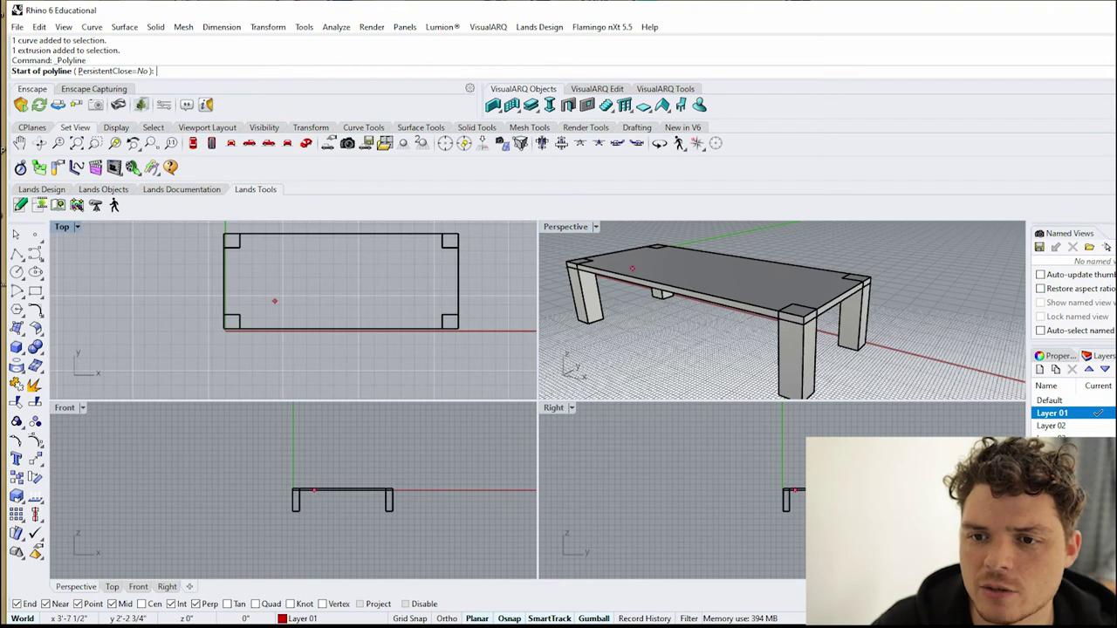
click(247, 334)
click(246, 260)
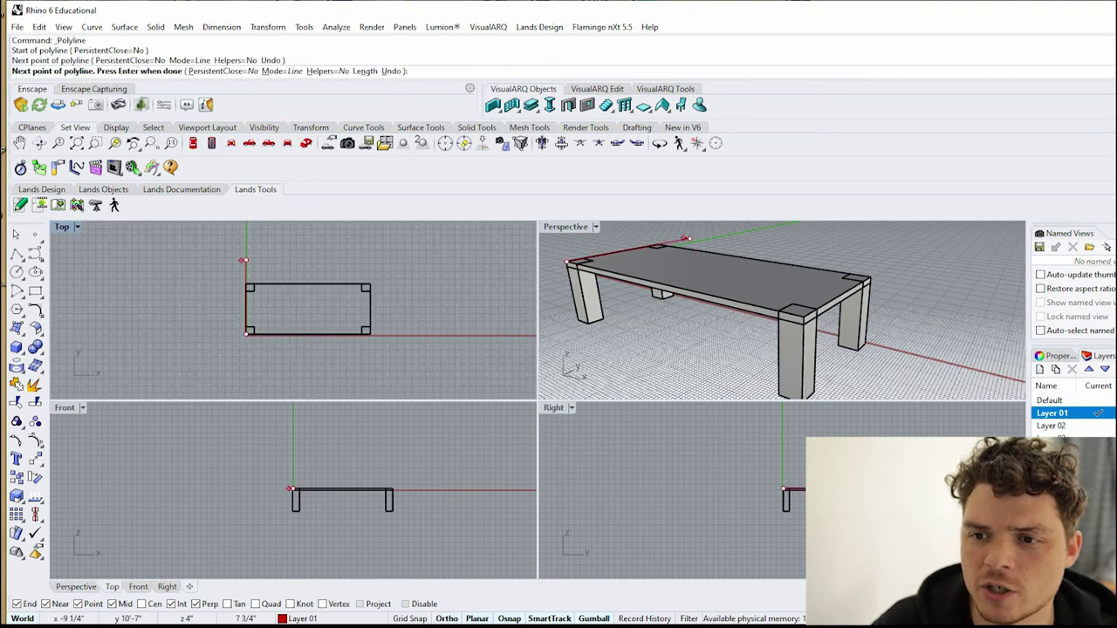
key(Return)
- Draw a second vertical polyline in the Top view from the tabletop's lower-right corner up to about y 10'-9"
scroll(325, 291, up, 6)
key(Return)
click(411, 373)
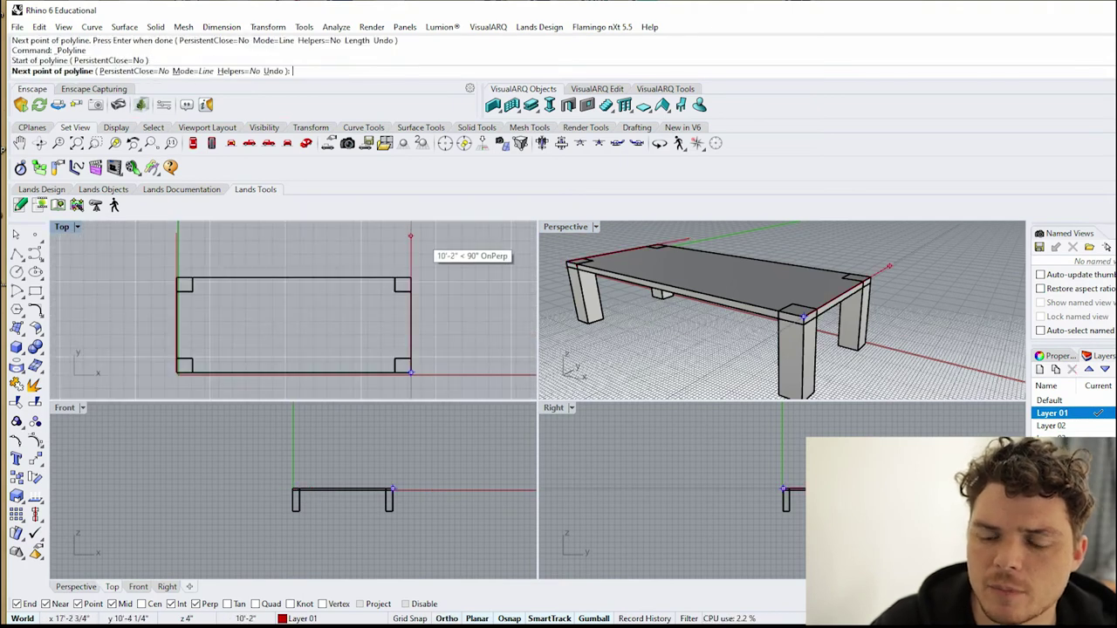
click(411, 231)
key(Return)
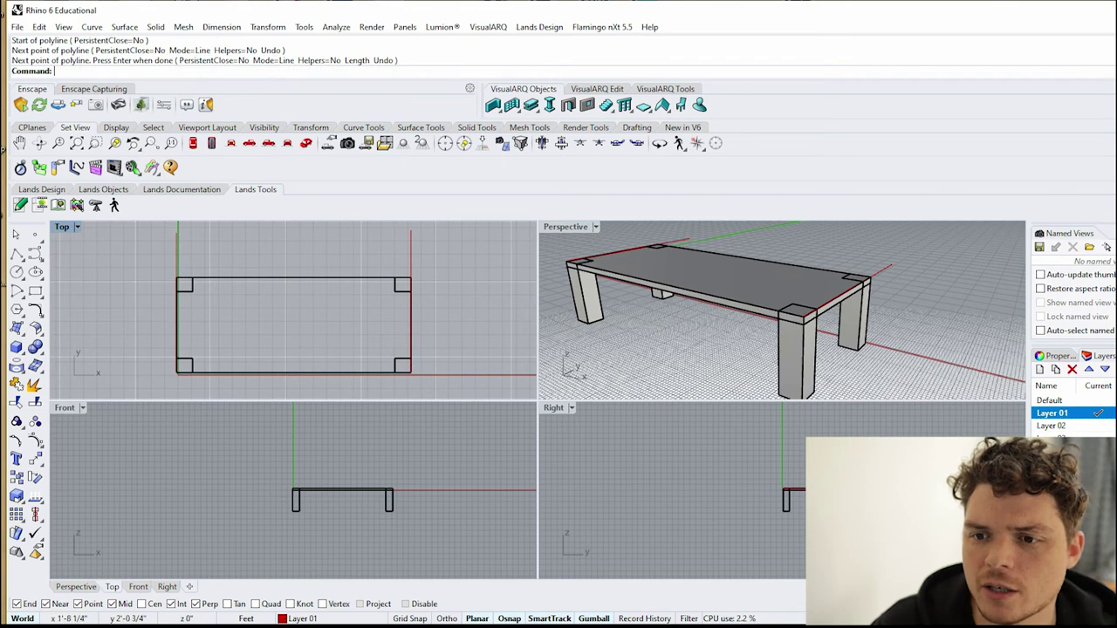
- Draw a diagonal polyline from the upper end of the left vertical line to the tabletop's lower-right corner
key(Return)
click(178, 232)
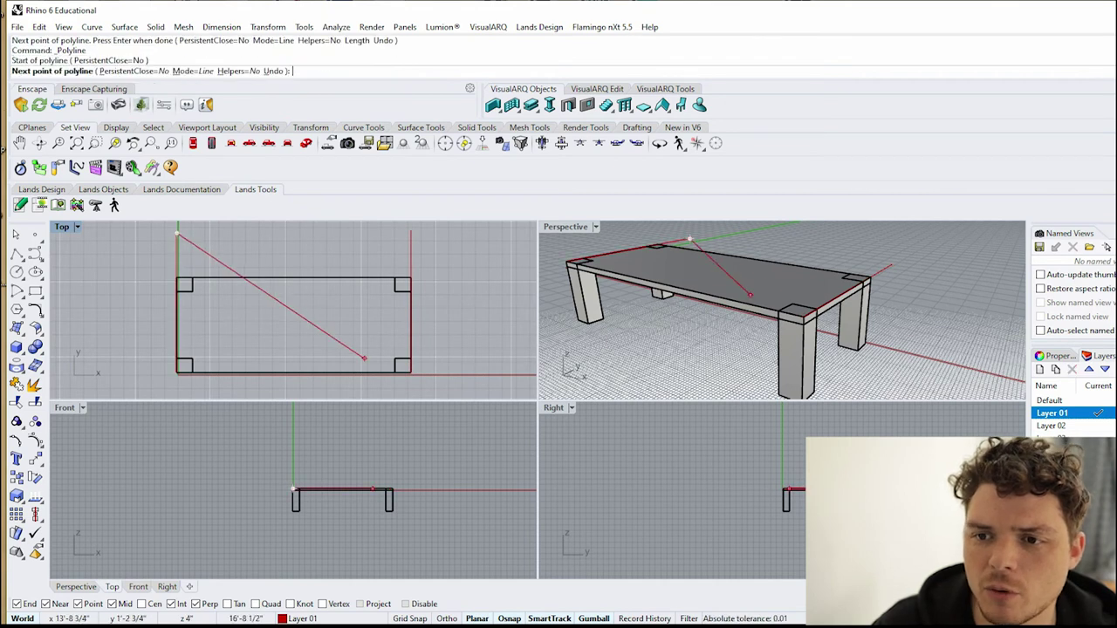
click(411, 371)
key(Return)
- Draw a second diagonal polyline from the upper end of the right vertical line to the tabletop's lower-left corner
key(Return)
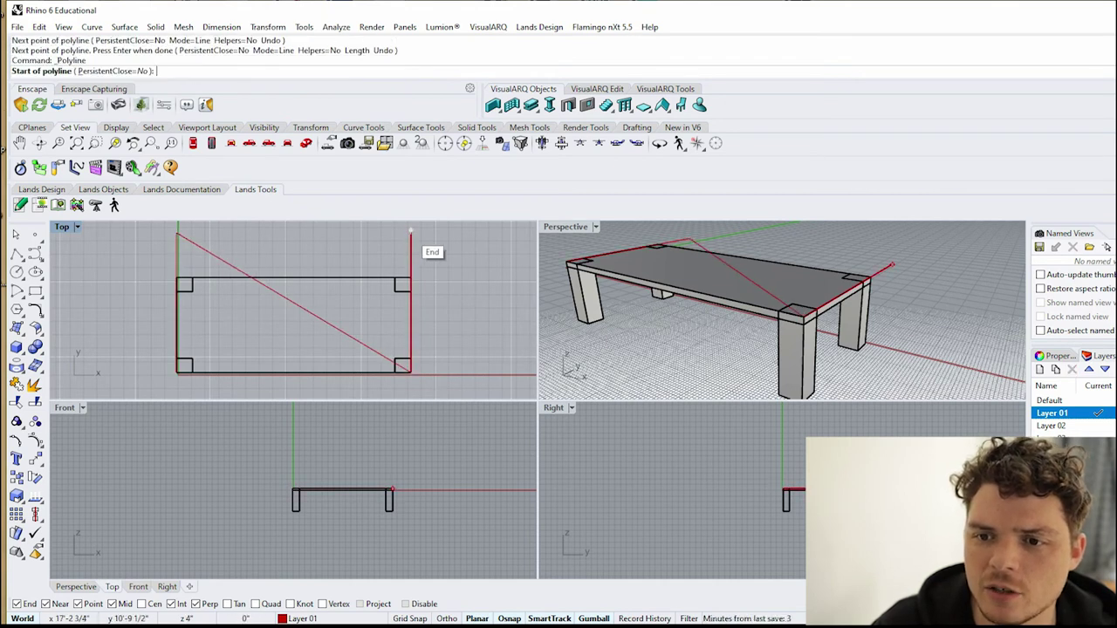
click(411, 232)
click(178, 374)
key(Return)
- Draw a vertical polyline in the Top view from the diagonals' intersection down past the tabletop's lower edge
key(Return)
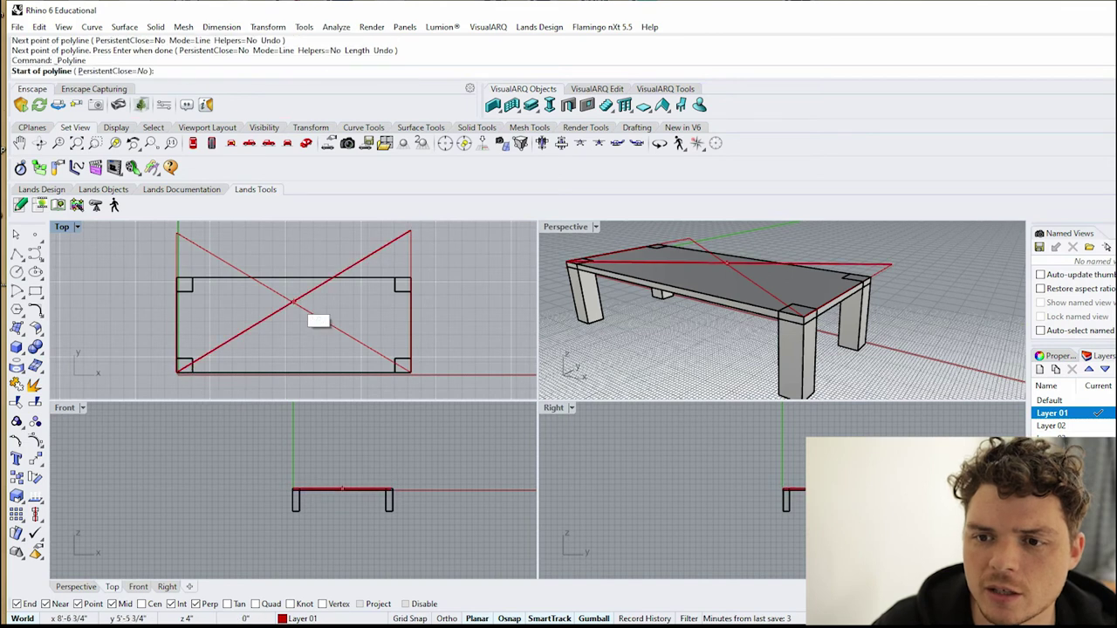
click(294, 303)
scroll(291, 321, down, 3)
click(293, 372)
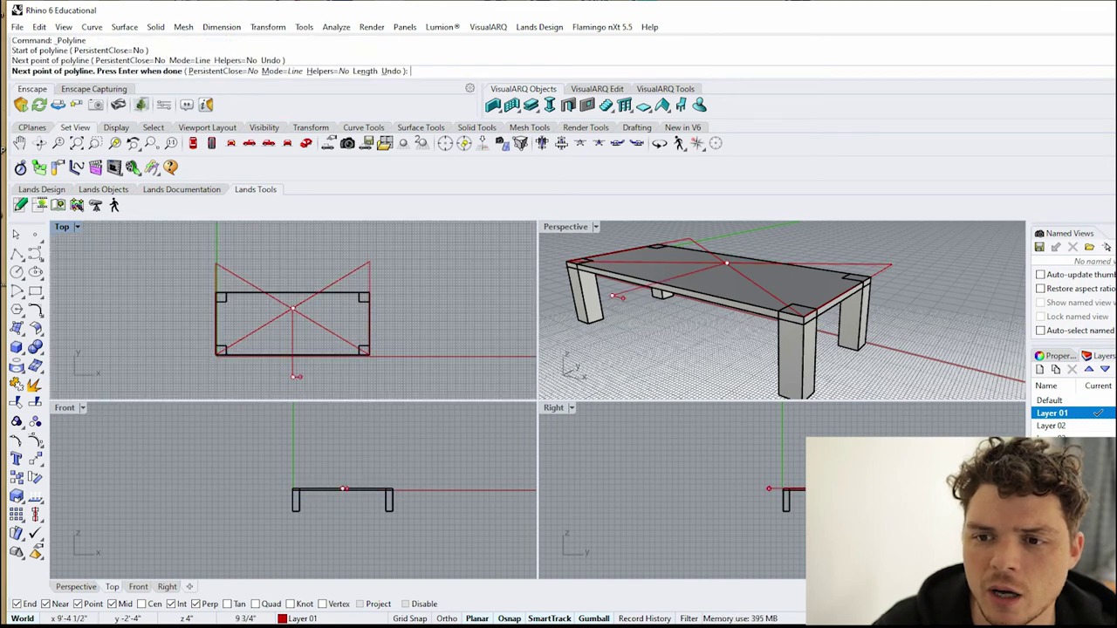
key(Return)
- Delete the vertical centre line, both diagonals and the vertical lines drawn over the tabletop in the Top view
scroll(266, 317, up, 3)
scroll(346, 326, down, 1)
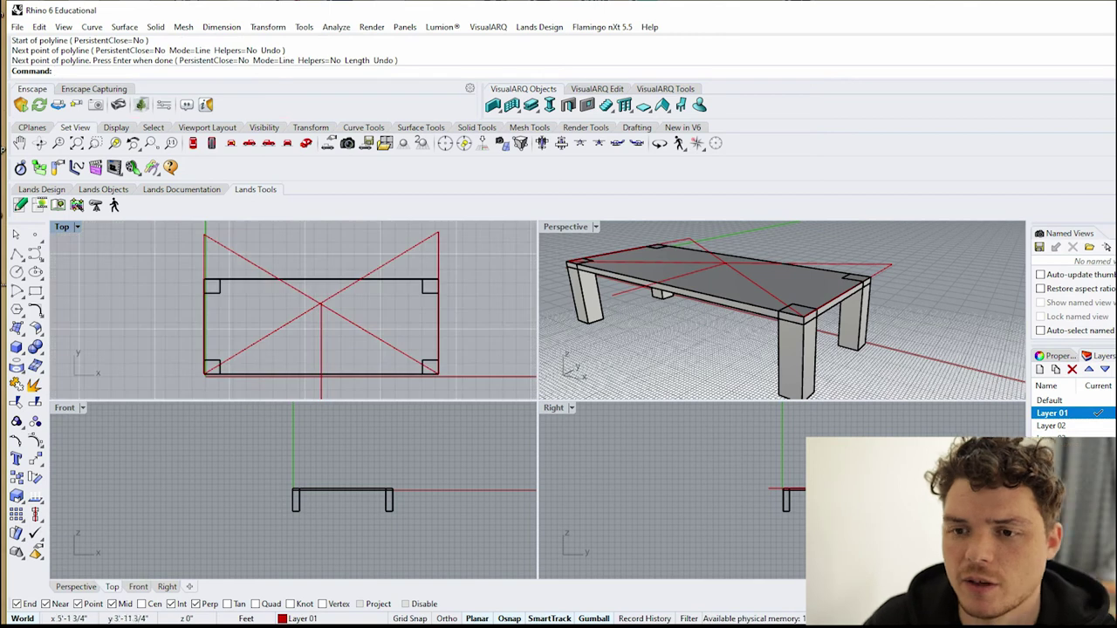
click(320, 374)
key(Delete)
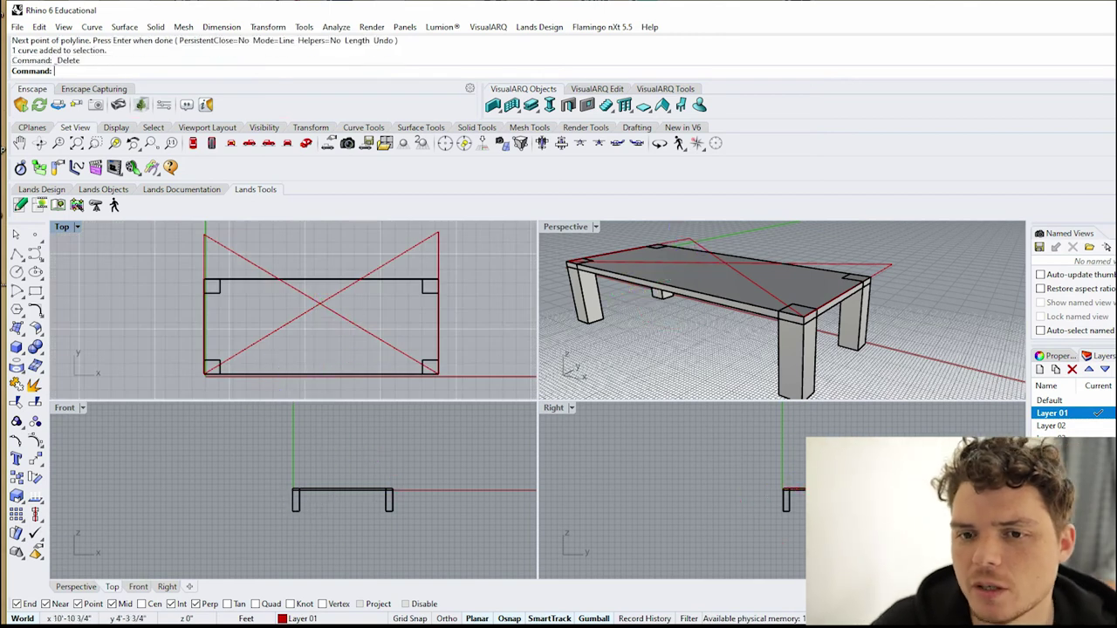
click(255, 346)
key(Delete)
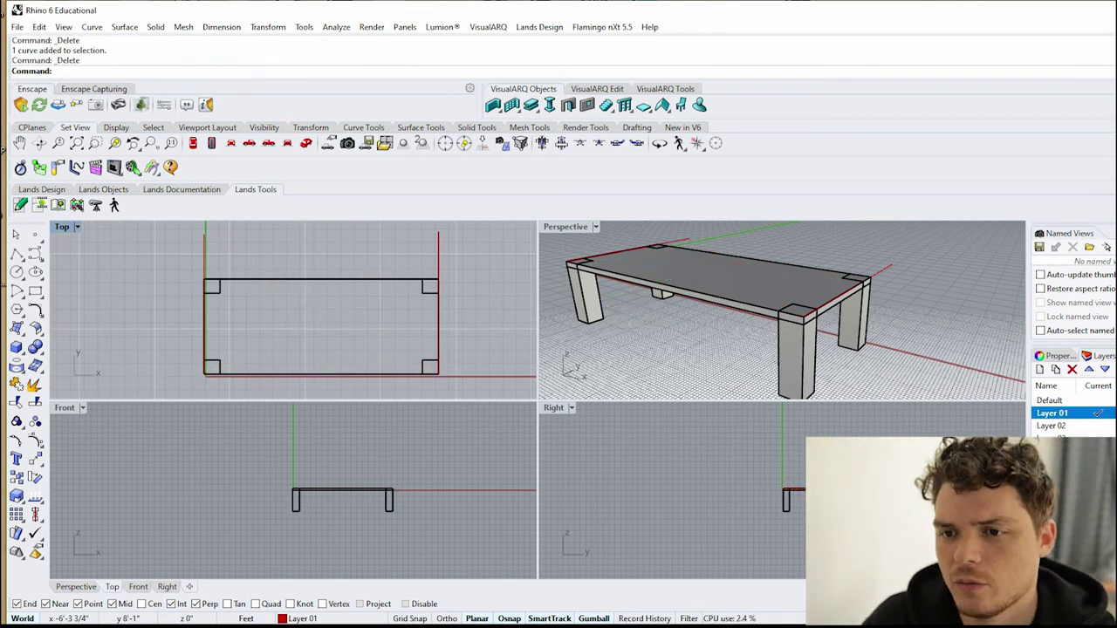
click(204, 246)
key(Delete)
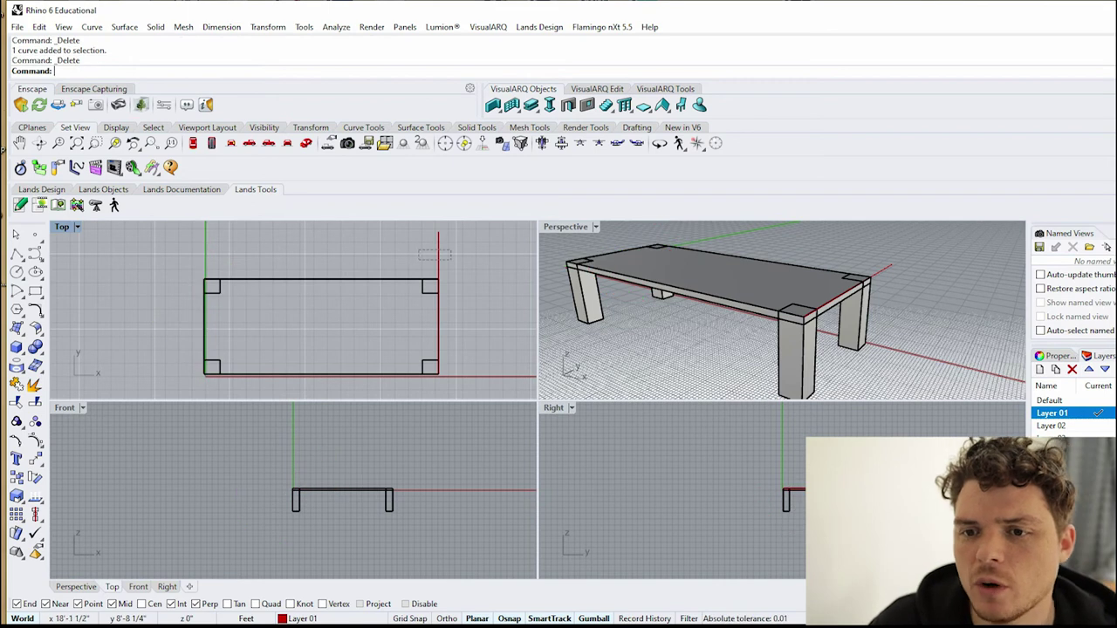
- Draw a small rectangle inside the tabletop's lower half on the Default layer and fill it with a planar surface
click(35, 291)
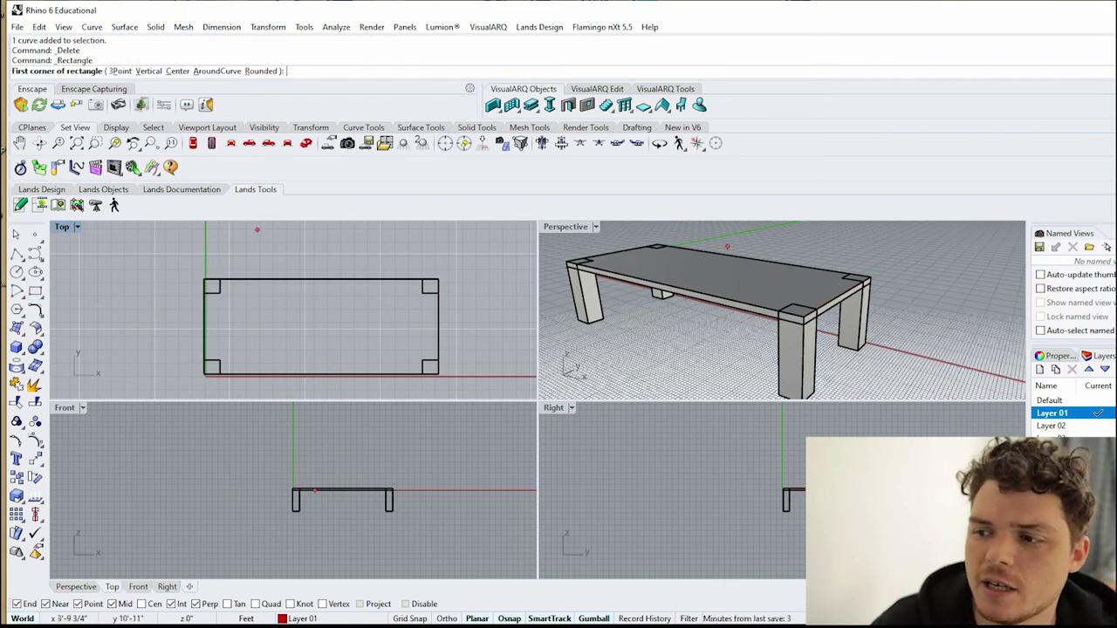
scroll(282, 324, down, 2)
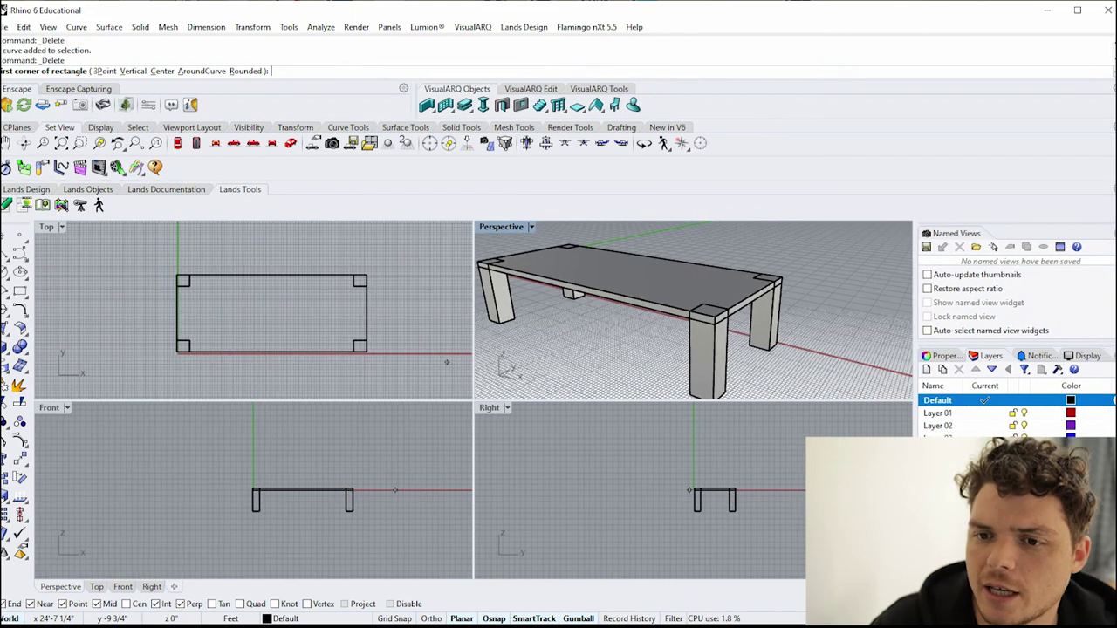
click(247, 313)
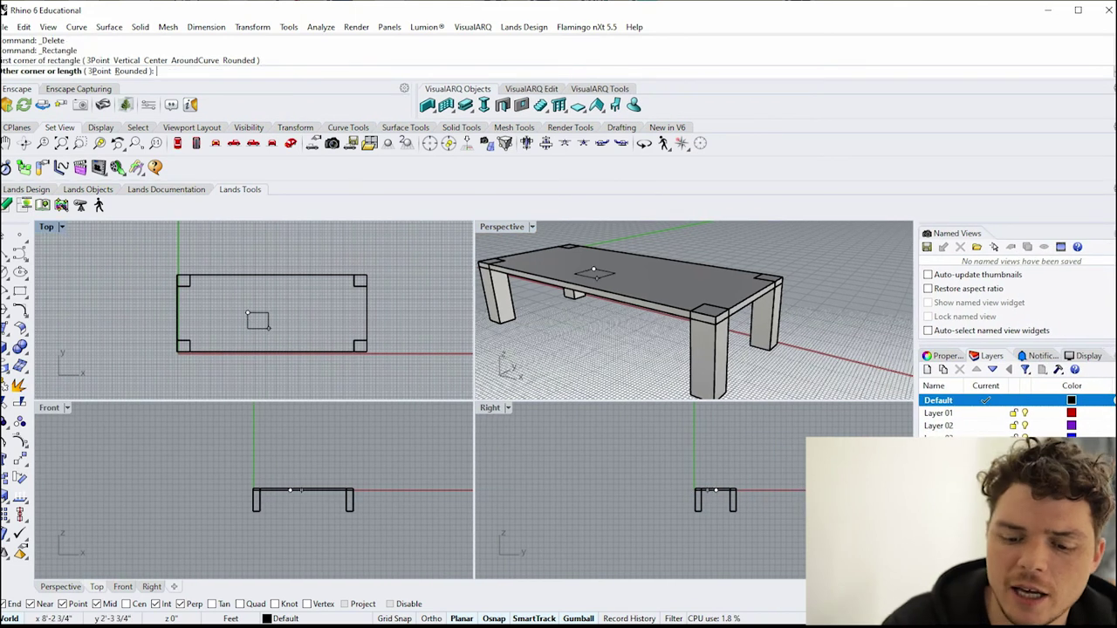
click(269, 329)
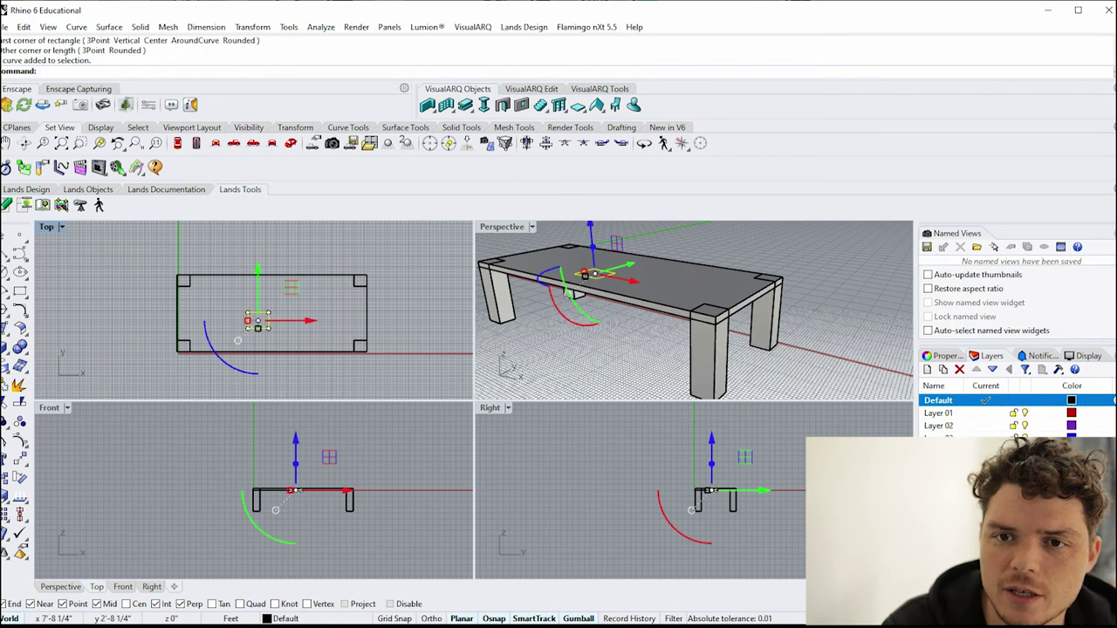
text(PlanarSrfarSrf)
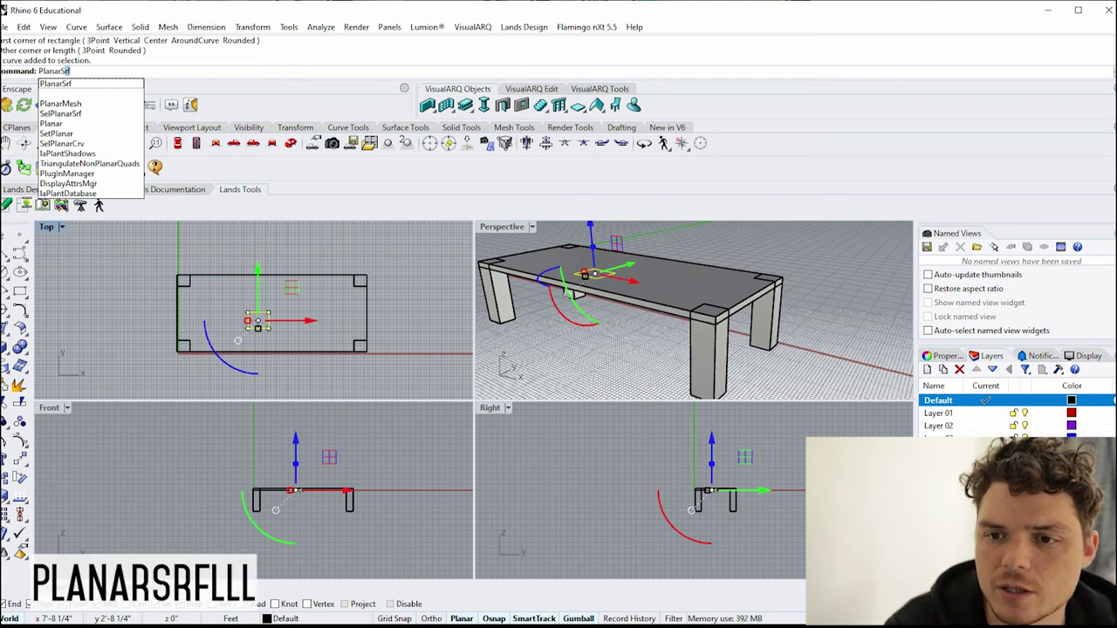
key(Return)
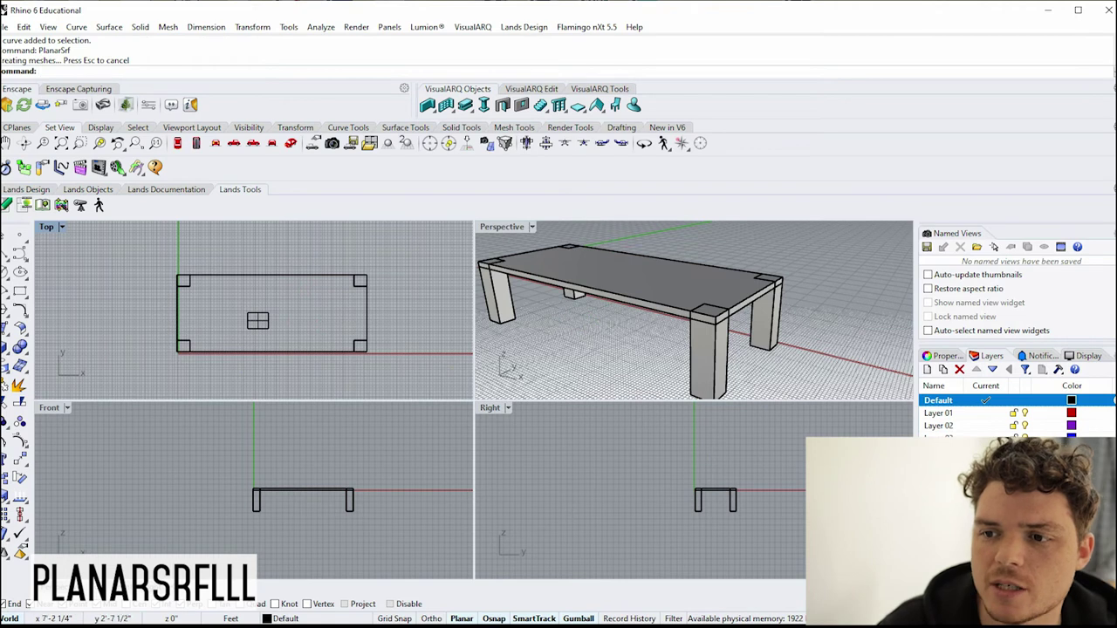
- Extrude the small planar surface downward with ExtrudeSrf, snapping its depth to the bottom of a table leg
scroll(583, 272, up, 2)
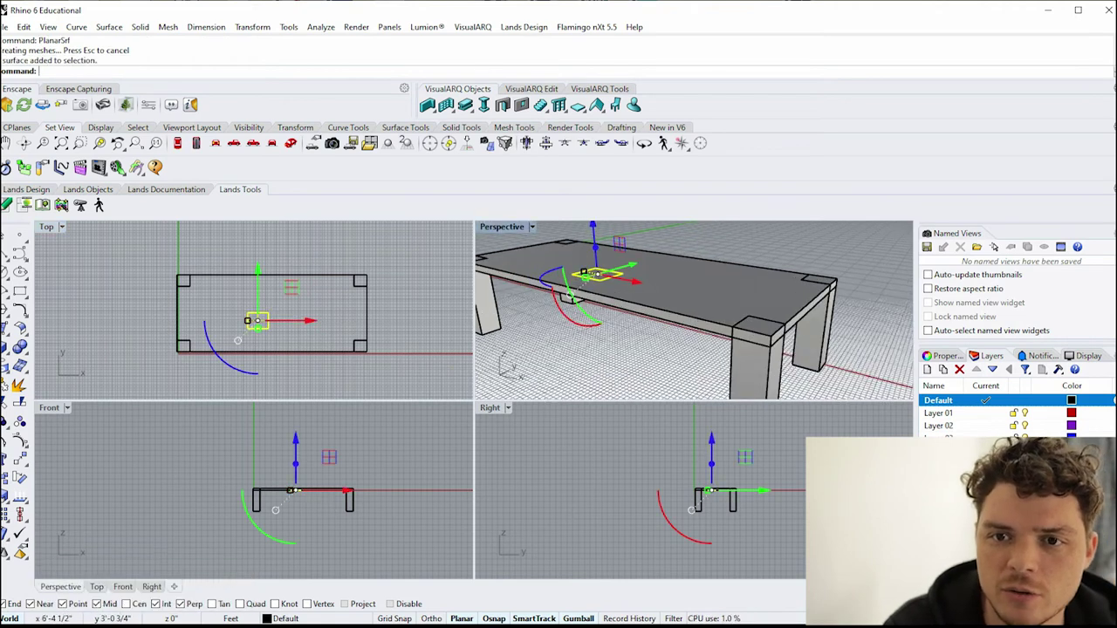
text(Extrude)
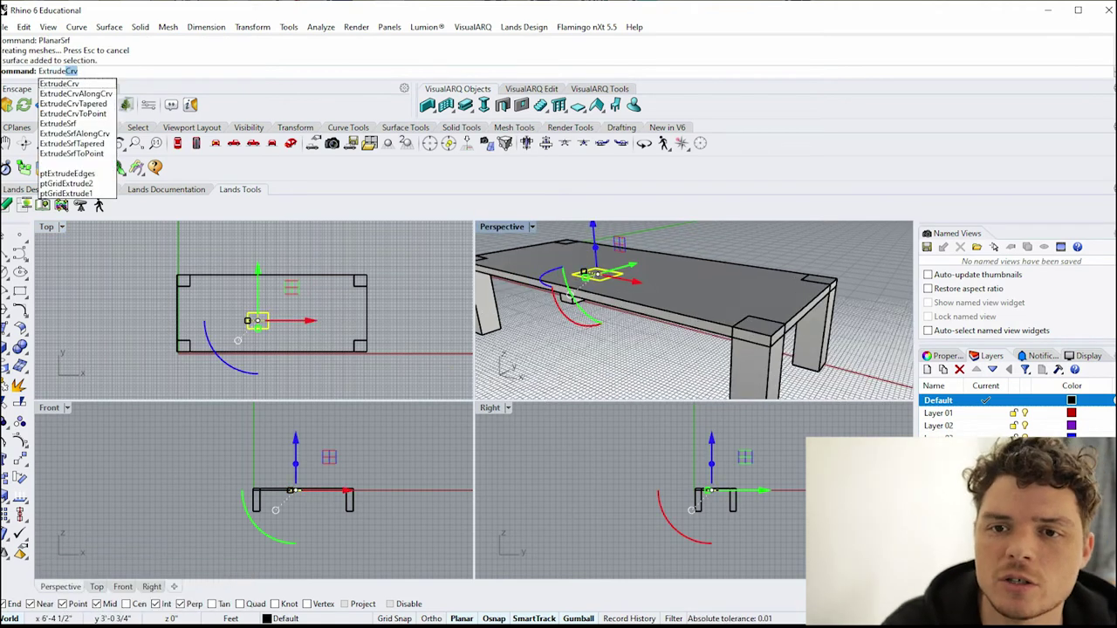
text(Srf)
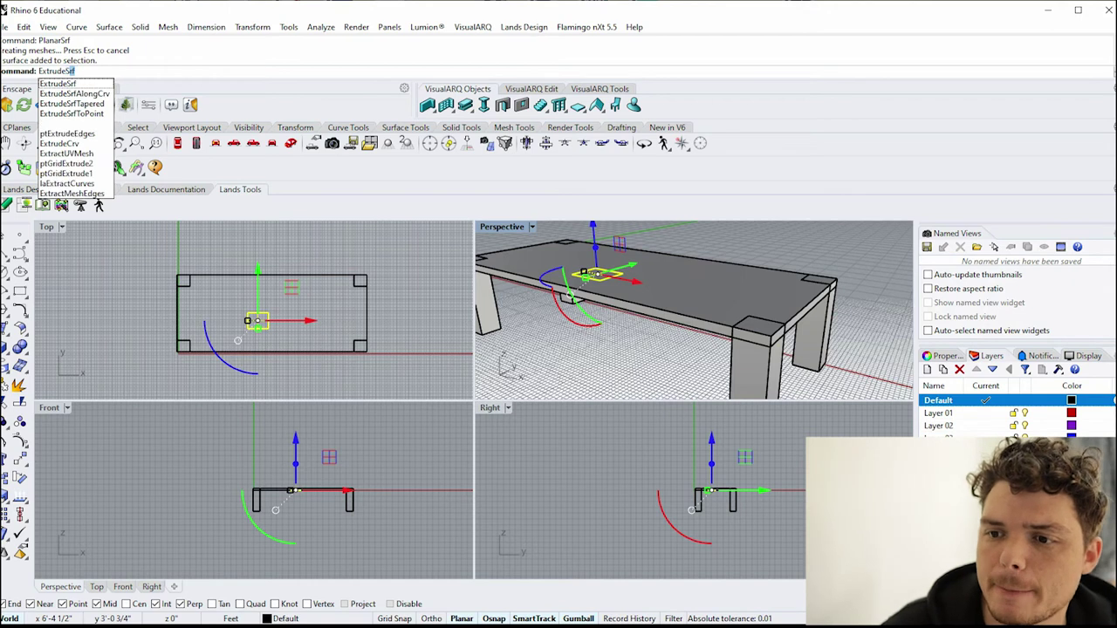
key(Return)
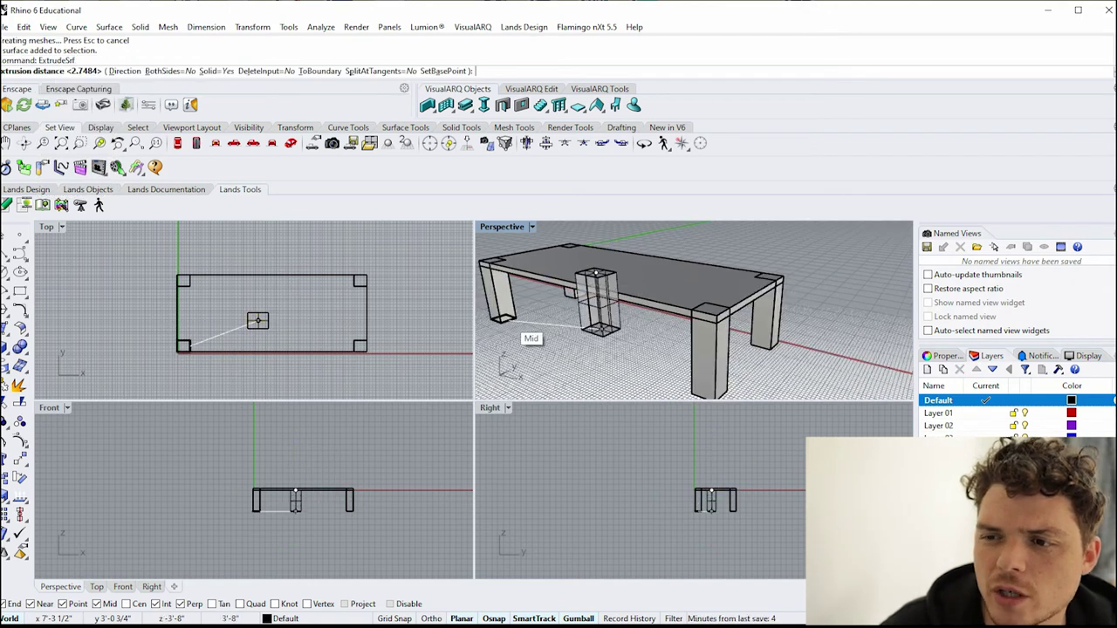
click(504, 321)
click(641, 353)
right_drag(672, 351, 735, 356)
scroll(742, 349, down, 4)
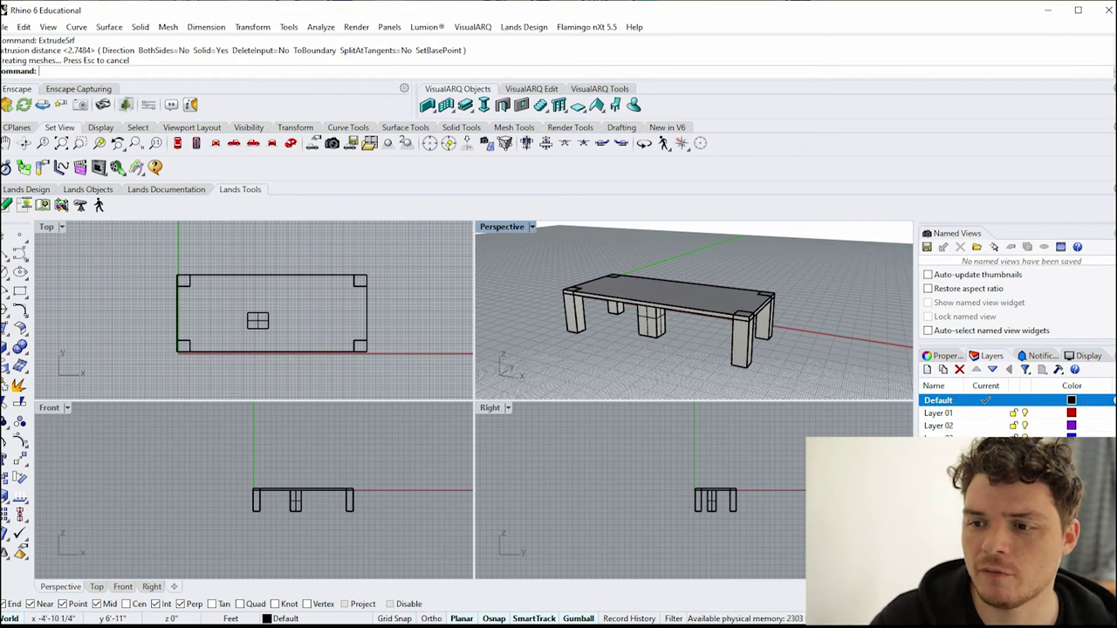
- Make the Top, Front, Right and Perspective viewports active in turn
click(404, 371)
click(384, 527)
key(ctrl+Tab)
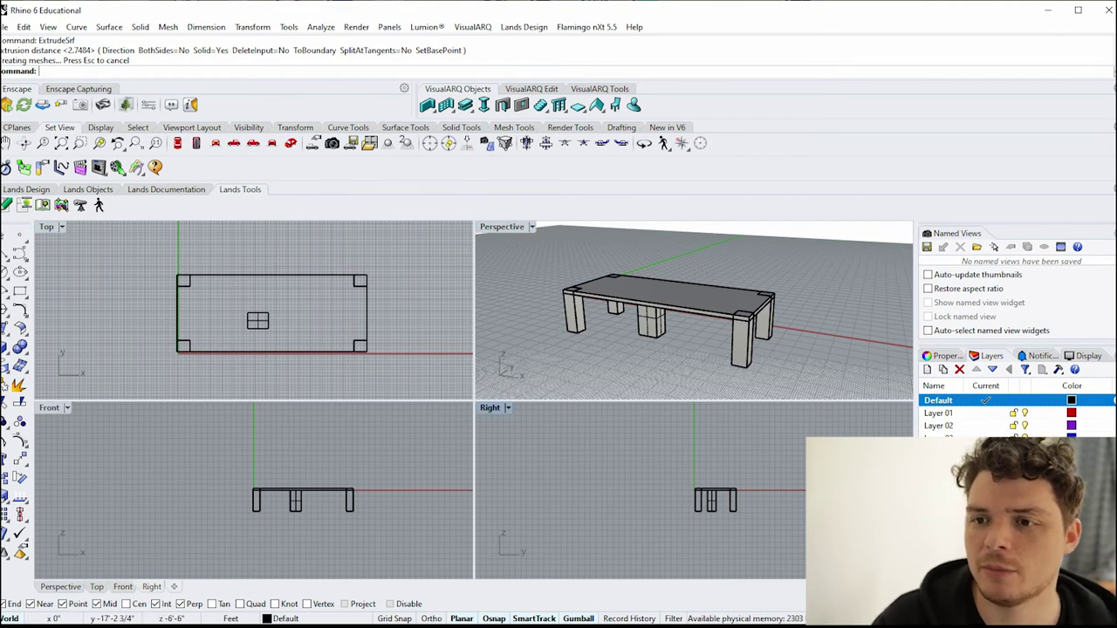
key(ctrl+Tab)
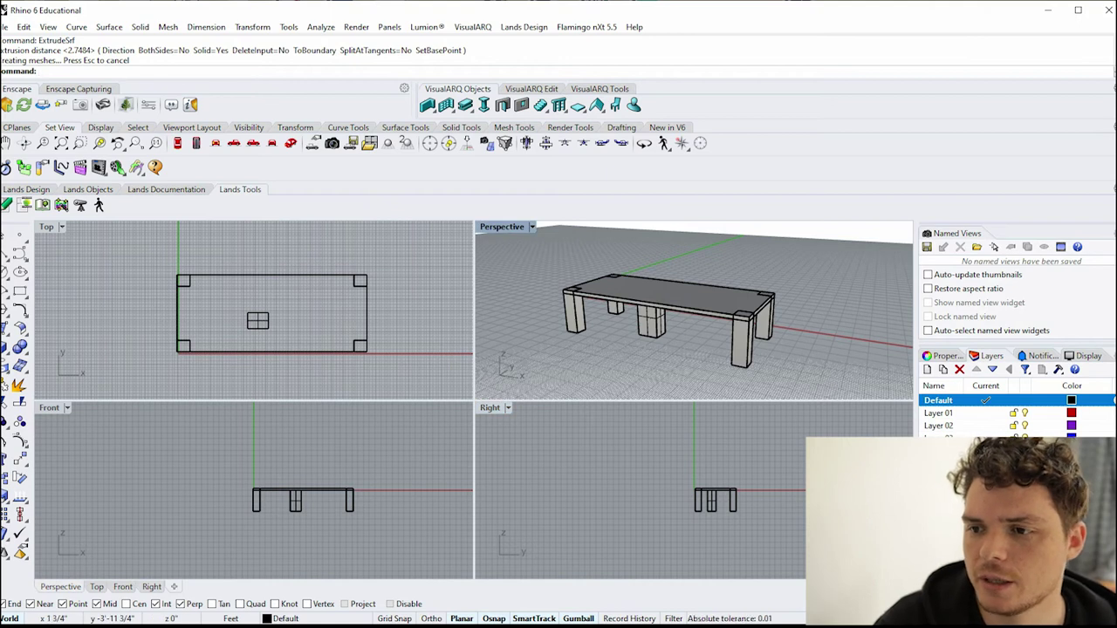
- Delete the extruded block beneath the tabletop
scroll(777, 316, down, 2)
right_drag(796, 309, 768, 304)
scroll(770, 319, up, 4)
click(628, 318)
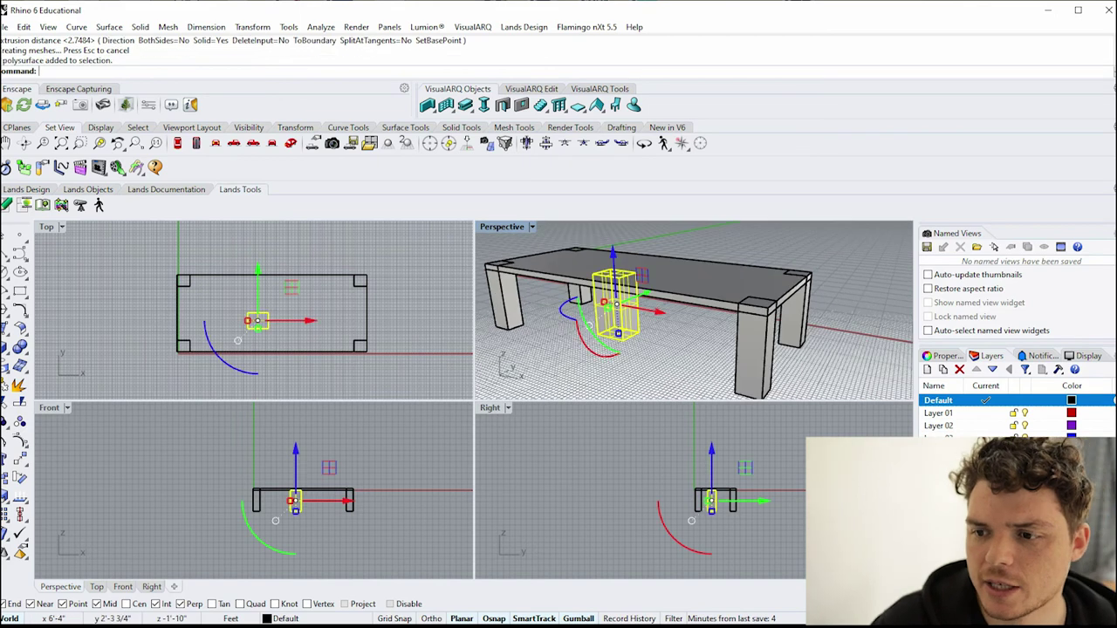
key(Delete)
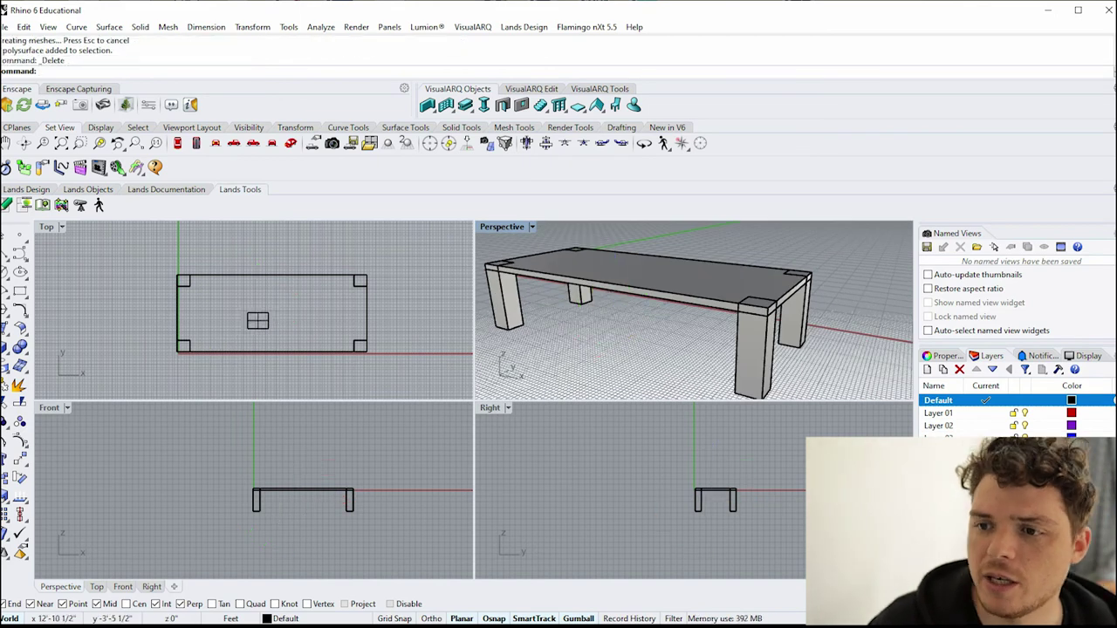
- Try to thicken the tabletop by moving its top face upward with the gumball
scroll(694, 310, down, 2)
right_drag(768, 325, 779, 346)
scroll(760, 302, up, 2)
scroll(748, 305, down, 1)
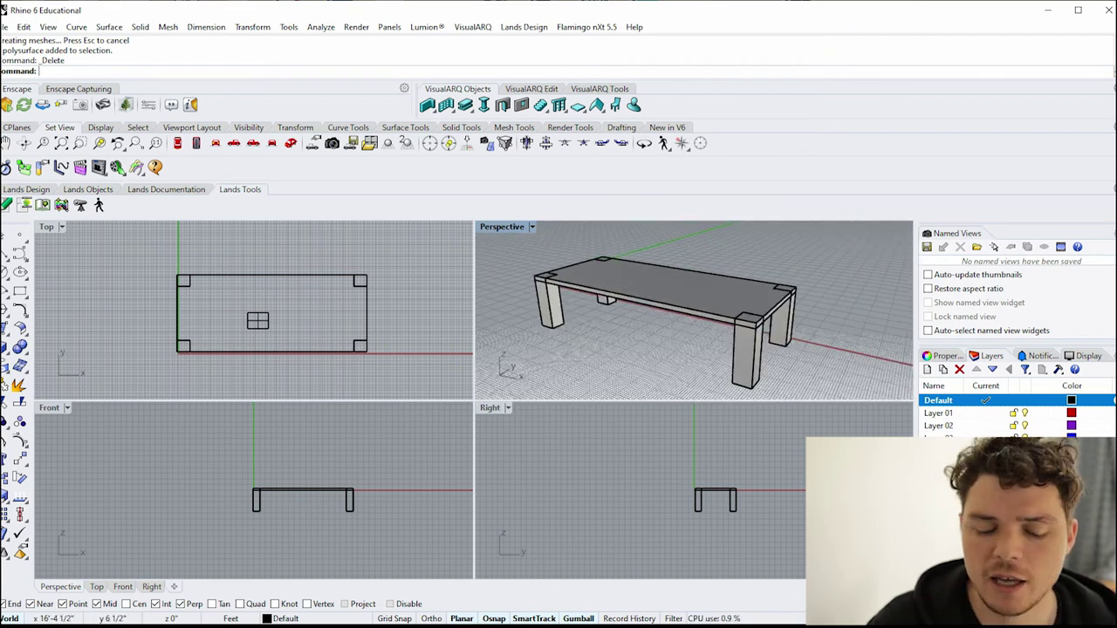
scroll(746, 297, down, 3)
scroll(694, 309, up, 1)
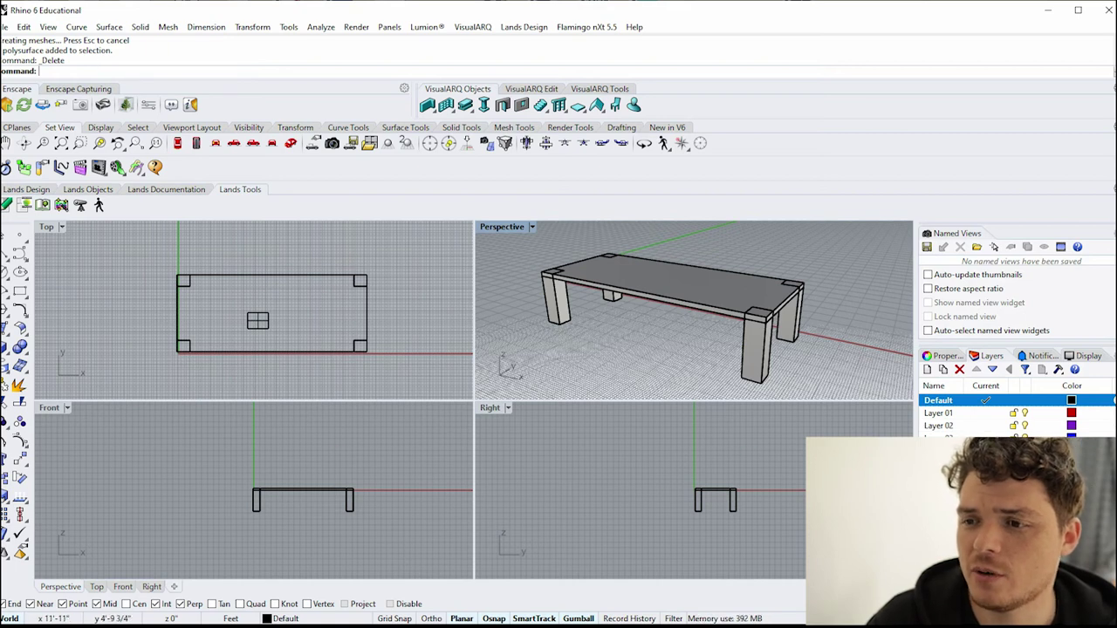
click(690, 281)
scroll(681, 268, down, 2)
drag(680, 253, 681, 238)
scroll(712, 313, up, 3)
mouse_move(736, 310)
right_down()
mouse_move(770, 293)
mouse_move(723, 304)
right_up()
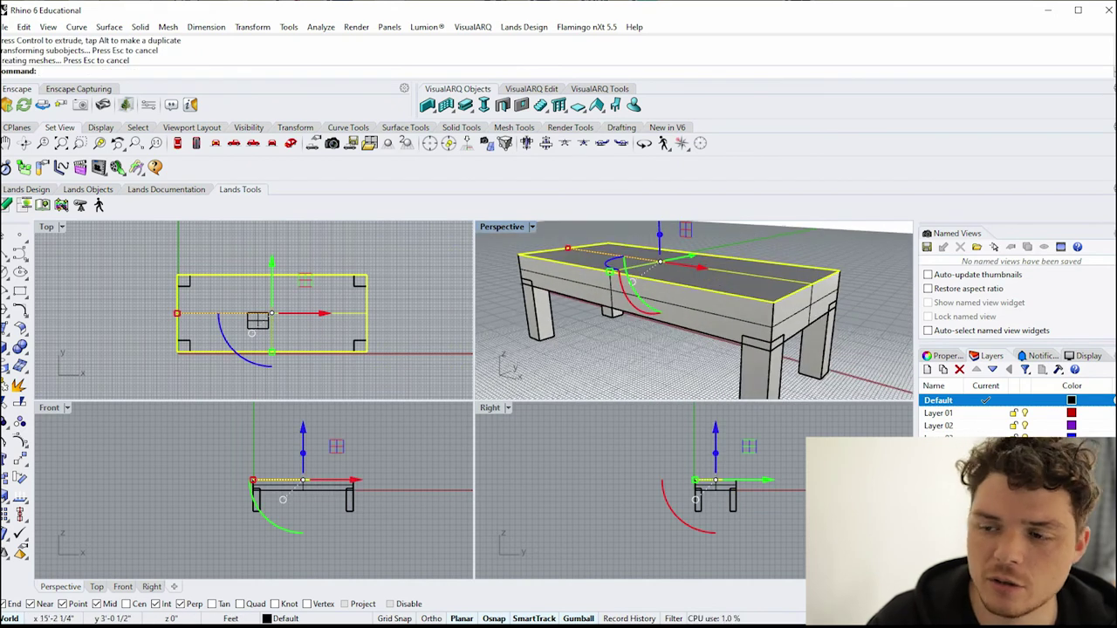
key(ctrl+z)
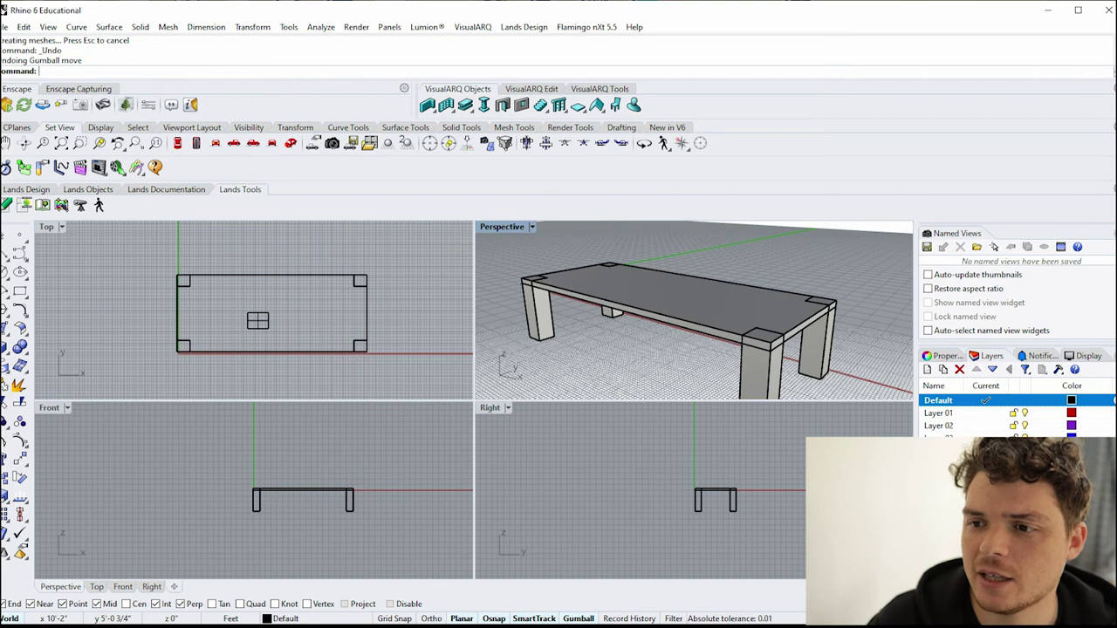
- Extrude the tabletop's upper surface slightly upward with the gumball to add a second slab
click(628, 301)
scroll(611, 244, up, 5)
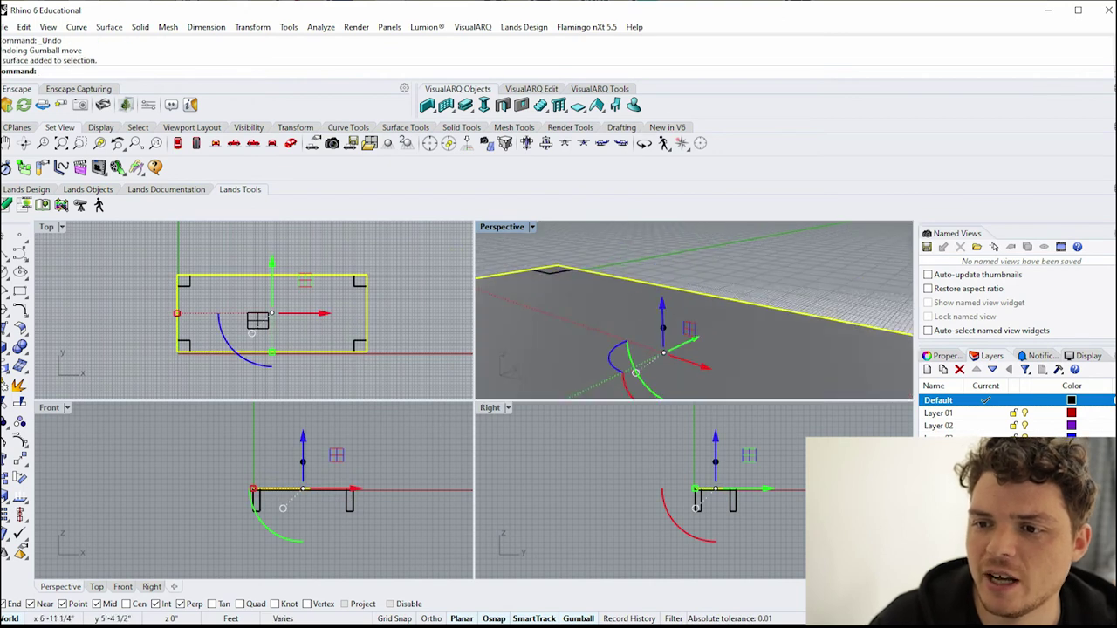
scroll(611, 244, down, 3)
drag(686, 287, 685, 273)
key(Escape)
scroll(681, 273, down, 4)
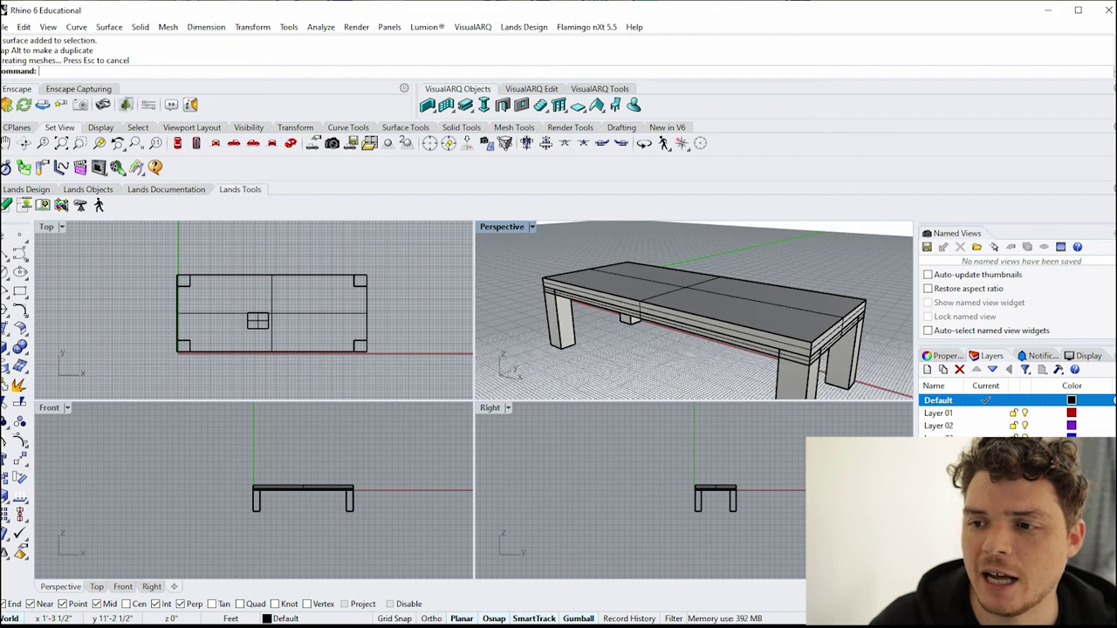
- Select the front long side face of the tabletop's upper slab and move it outward along the Y axis
click(801, 357)
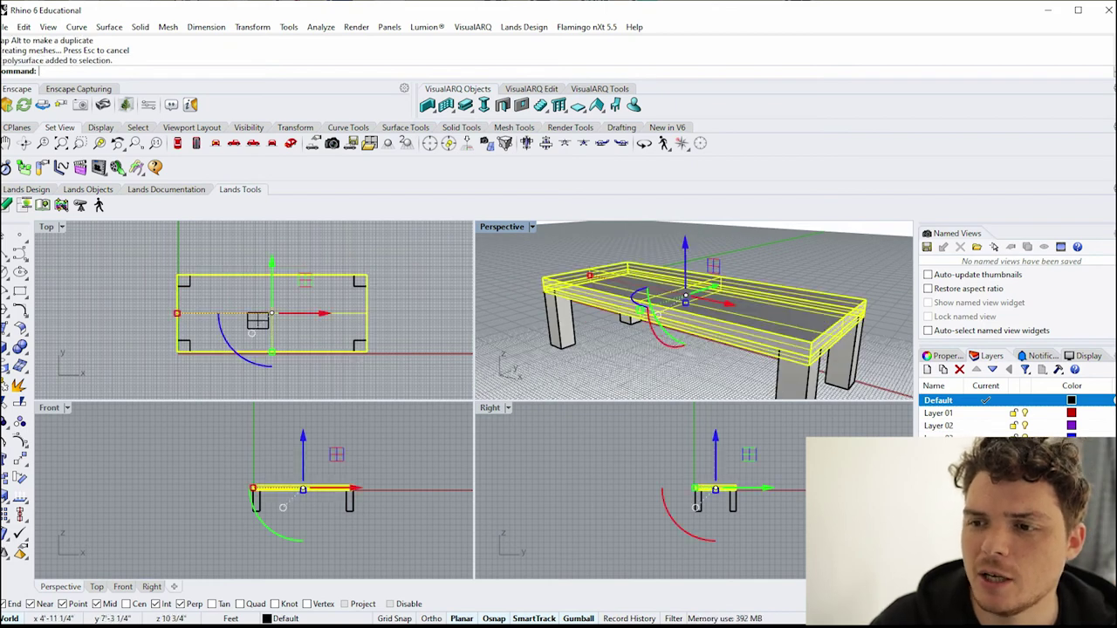
scroll(802, 368, up, 2)
key(Escape)
scroll(803, 368, up, 3)
right_drag(802, 368, 798, 267)
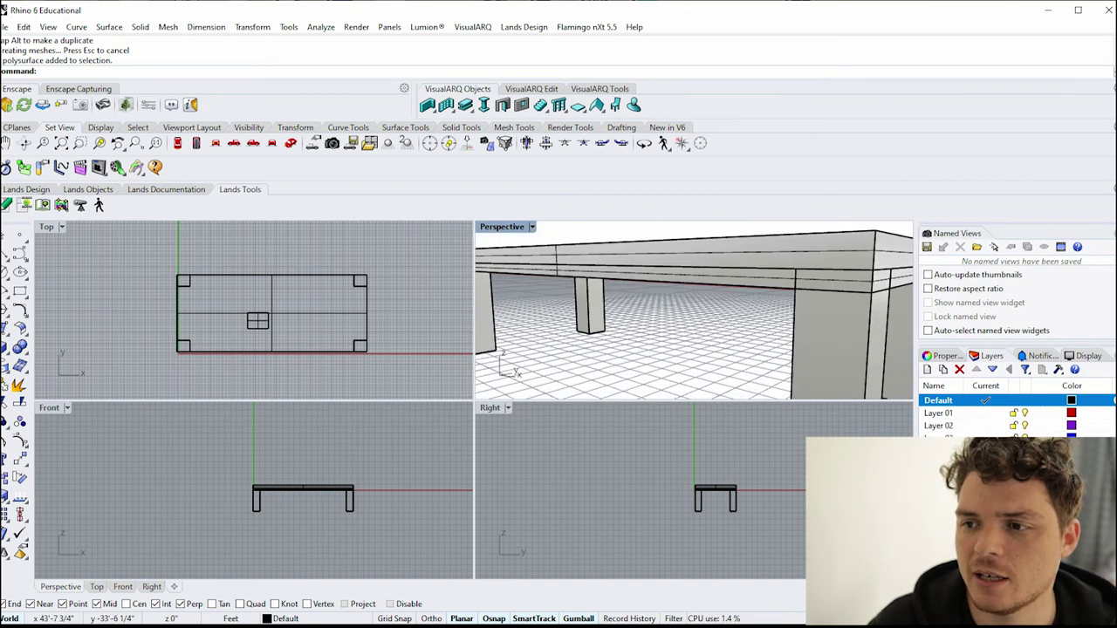
ctrl+shift+click(798, 253)
right_drag(799, 253, 801, 305)
scroll(801, 305, down, 5)
drag(710, 282, 675, 297)
- Set the Perspective view to the Rendered display mode and inspect the extended tabletop from below
right_drag(830, 384, 786, 281)
scroll(786, 292, up, 5)
scroll(786, 281, down, 5)
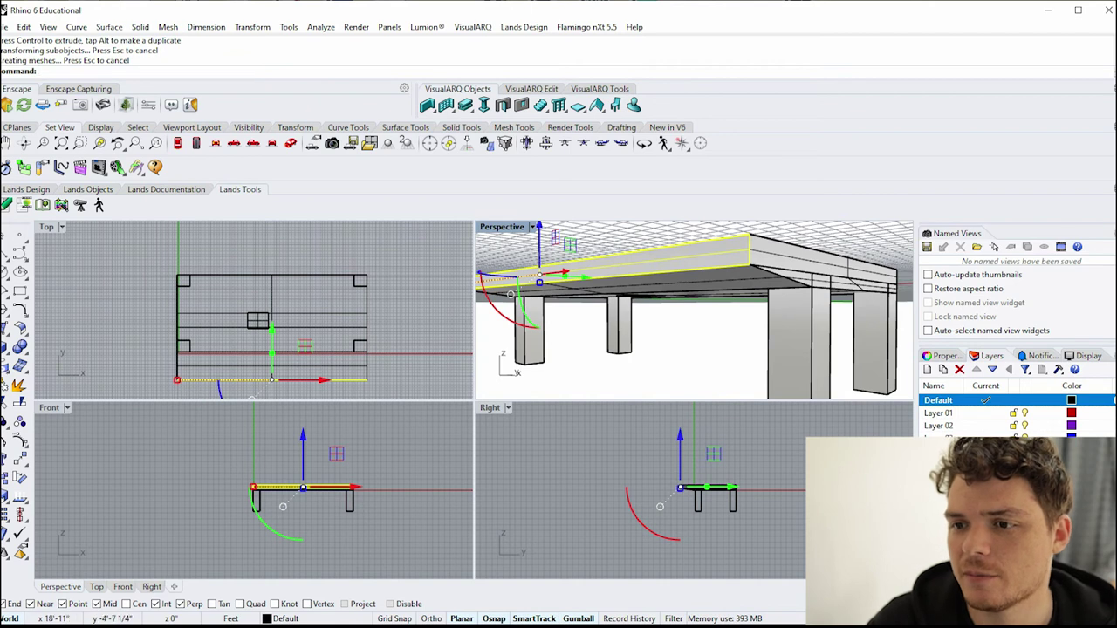
scroll(786, 288, down, 2)
right_drag(785, 288, 685, 295)
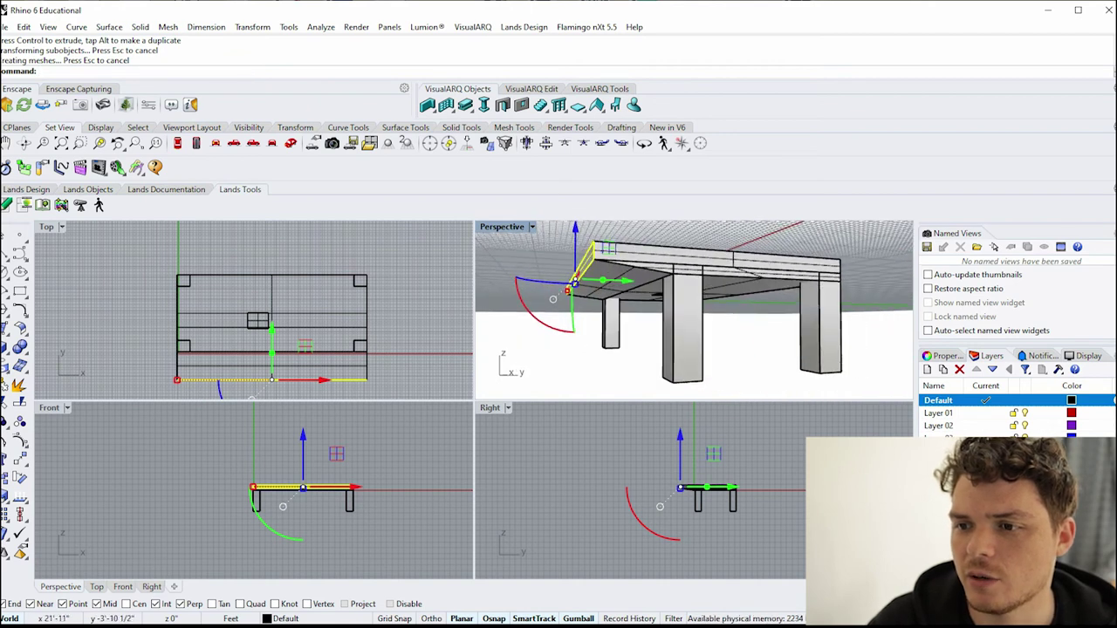
click(531, 226)
click(578, 239)
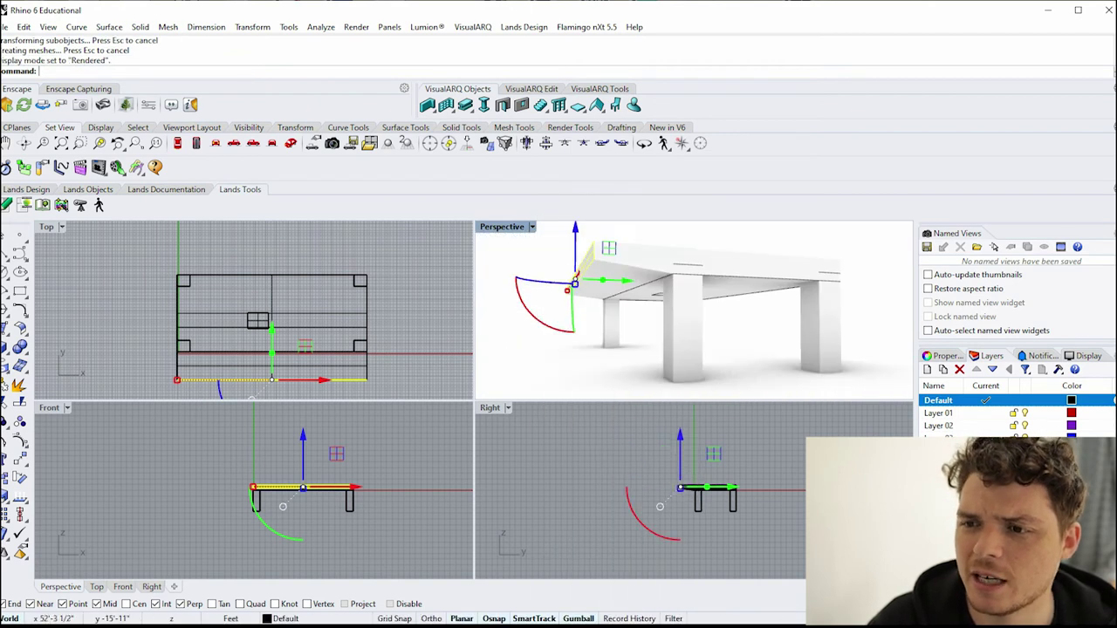
right_drag(685, 295, 709, 340)
- Undo the last face move and pull the upper slab's front side face farther outward along the Y axis
key(ctrl+z)
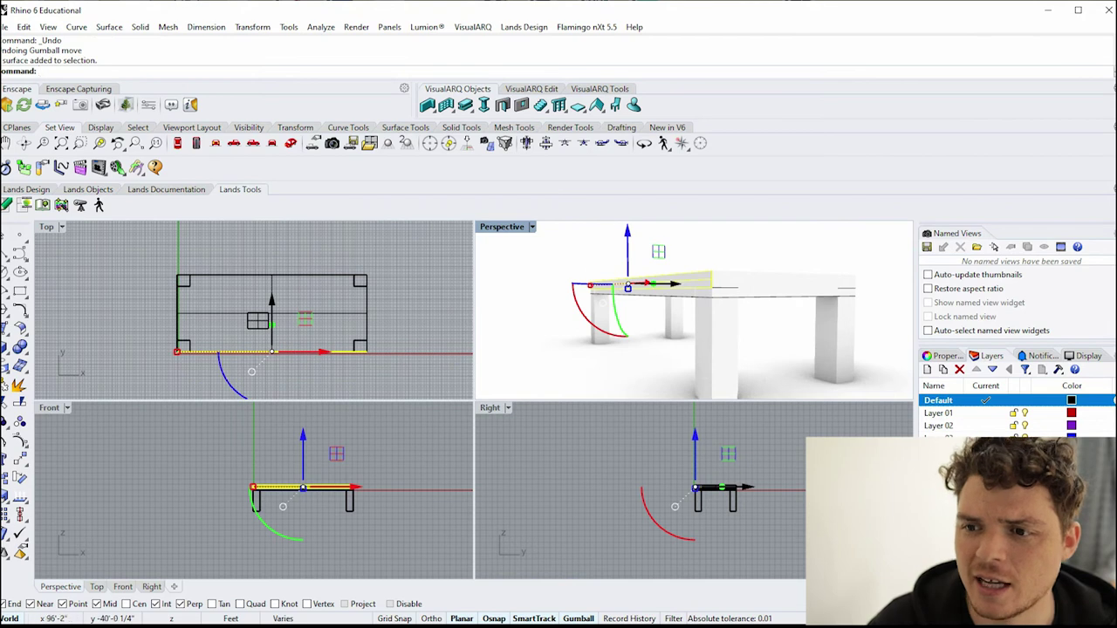
right_drag(677, 285, 680, 325)
drag(671, 293, 590, 306)
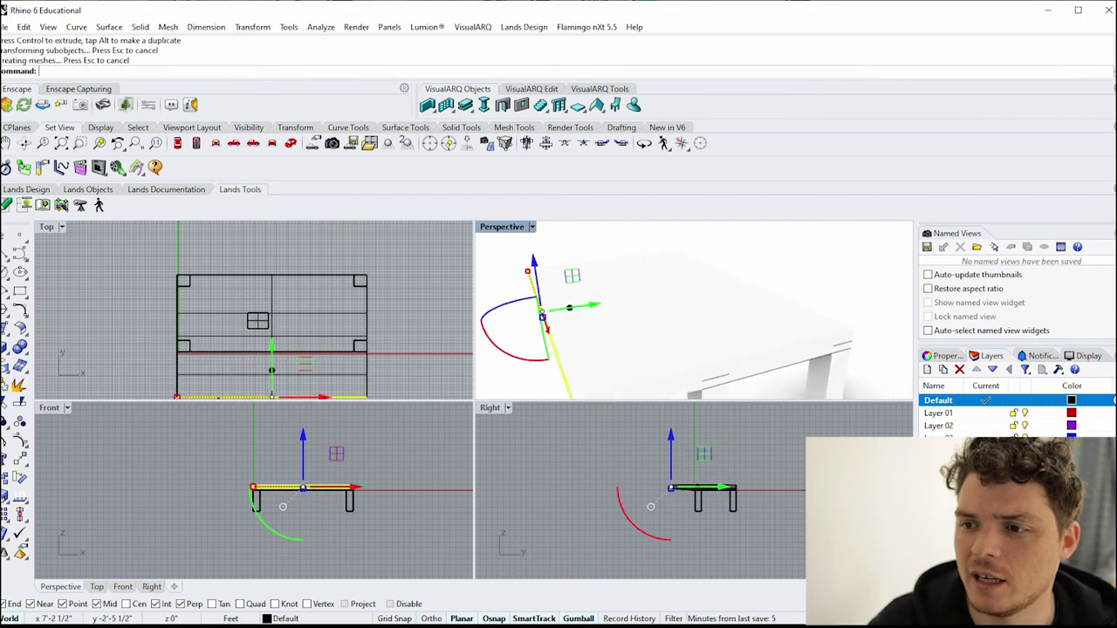
- Undo the last face move and pull the upper slab's front side face outward to a shorter overhang
scroll(821, 304, down, 3)
right_drag(812, 323, 709, 313)
scroll(716, 293, up, 4)
right_drag(651, 290, 641, 284)
key(ctrl+z)
drag(669, 289, 586, 294)
key(Escape)
right_drag(586, 340, 600, 298)
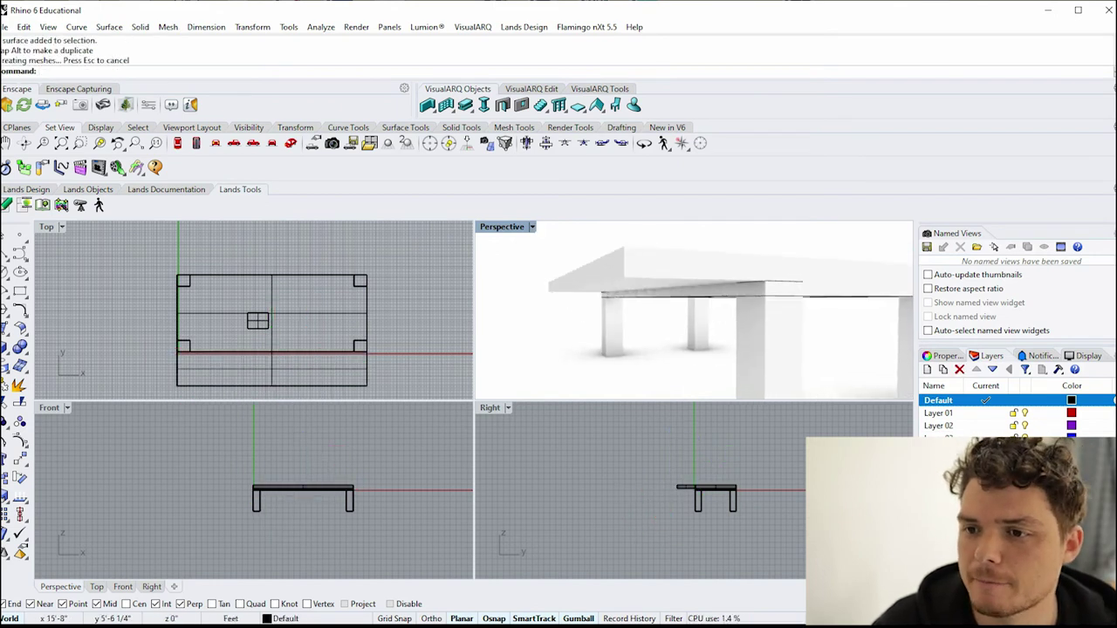
- Set the Perspective view to the Shaded display mode and undo the upper slab's face extension
click(532, 227)
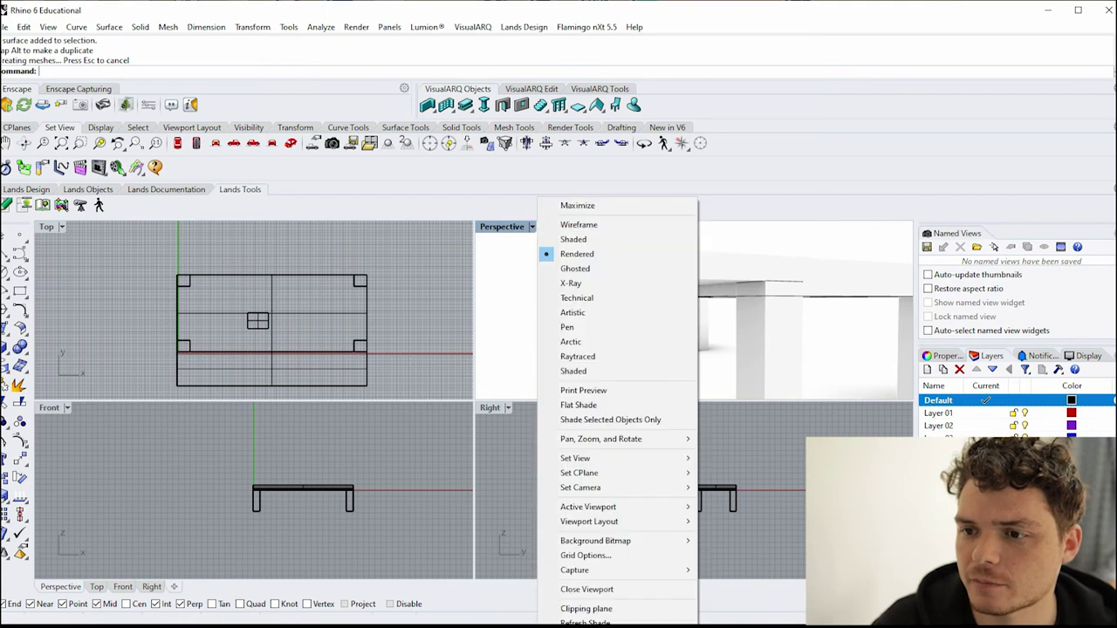
click(583, 241)
scroll(663, 302, down, 5)
right_drag(694, 313, 720, 316)
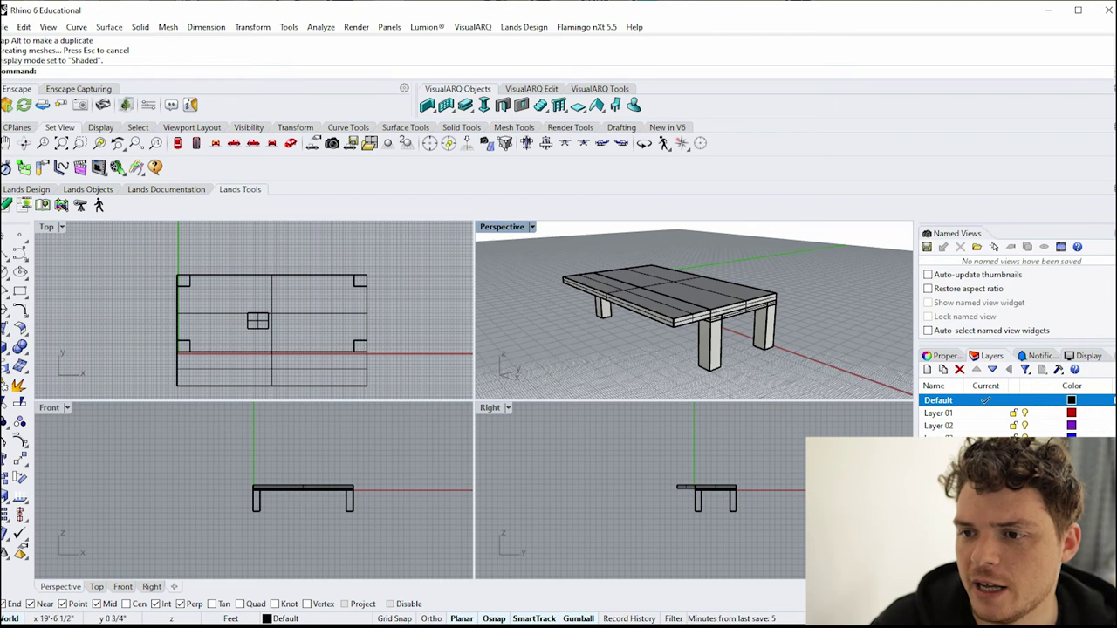
key(ctrl+z)
- Try moving the upper slab's front edge outward along the Y axis, and undo the move
scroll(688, 294, up, 2)
ctrl+shift+click(666, 296)
drag(664, 277, 631, 283)
mouse_move(717, 292)
right_down()
mouse_move(712, 240)
mouse_move(718, 304)
right_up()
key(ctrl+z)
- Try moving the tabletop's front corner vertex outward with the gumball, and undo the move
scroll(717, 304, up, 2)
scroll(727, 309, up, 3)
ctrl+shift+click(717, 324)
click(777, 358)
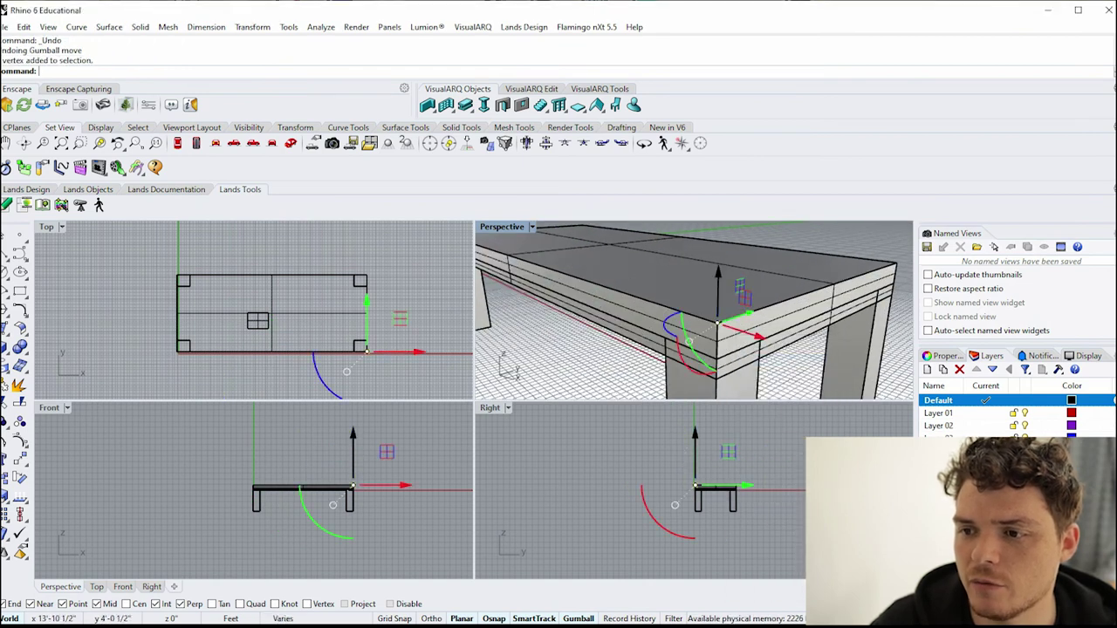
scroll(730, 299, down, 5)
drag(751, 295, 735, 299)
key(ctrl+z)
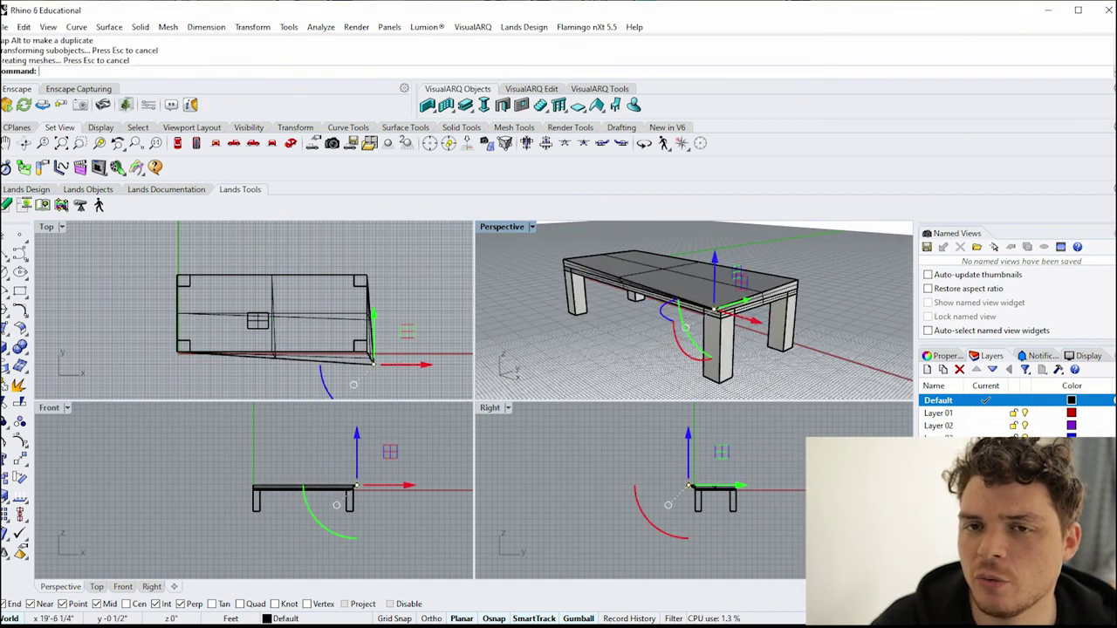
key(ctrl+z)
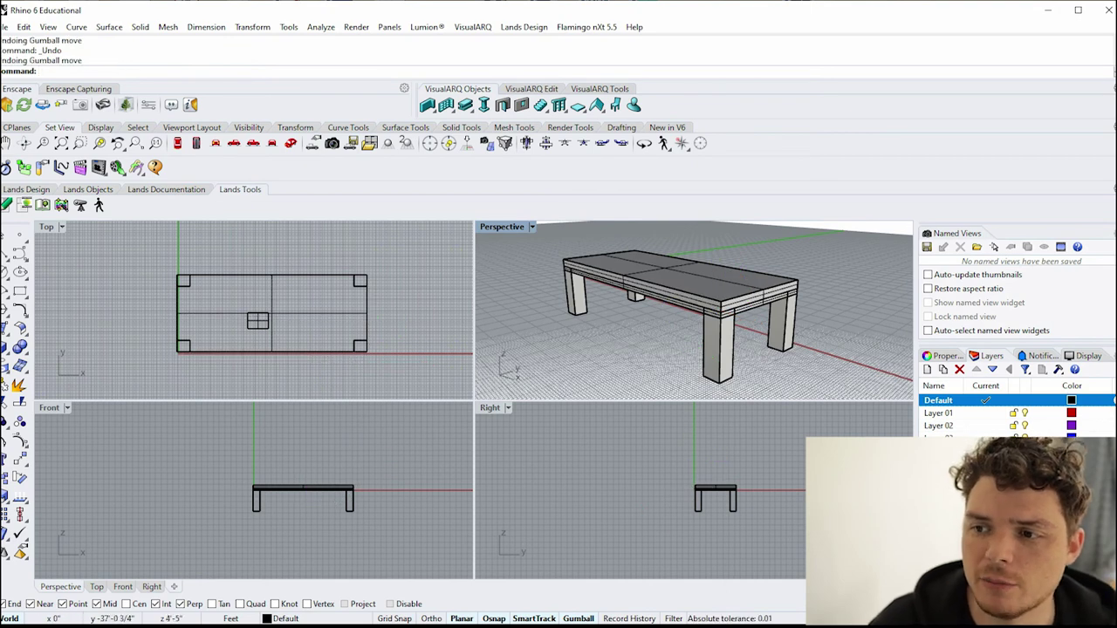
- Draw a rectangle in the Front view from the first leg's inner bottom corner up to the tabletop's underside
right_drag(699, 323, 780, 308)
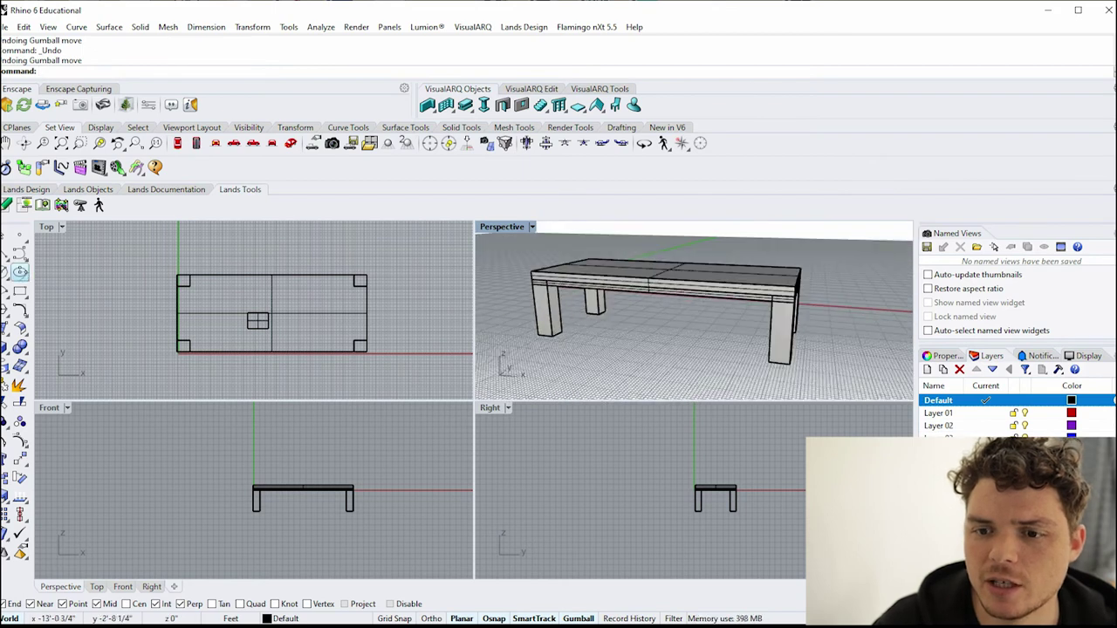
click(6, 254)
scroll(218, 488, up, 5)
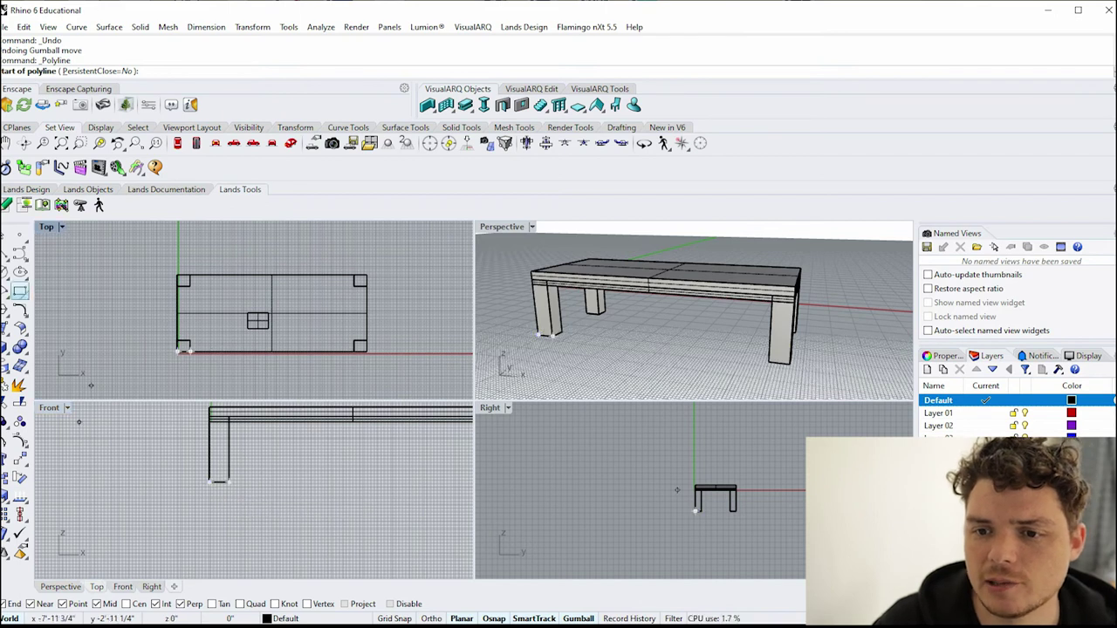
click(19, 292)
click(229, 481)
click(277, 461)
click(278, 471)
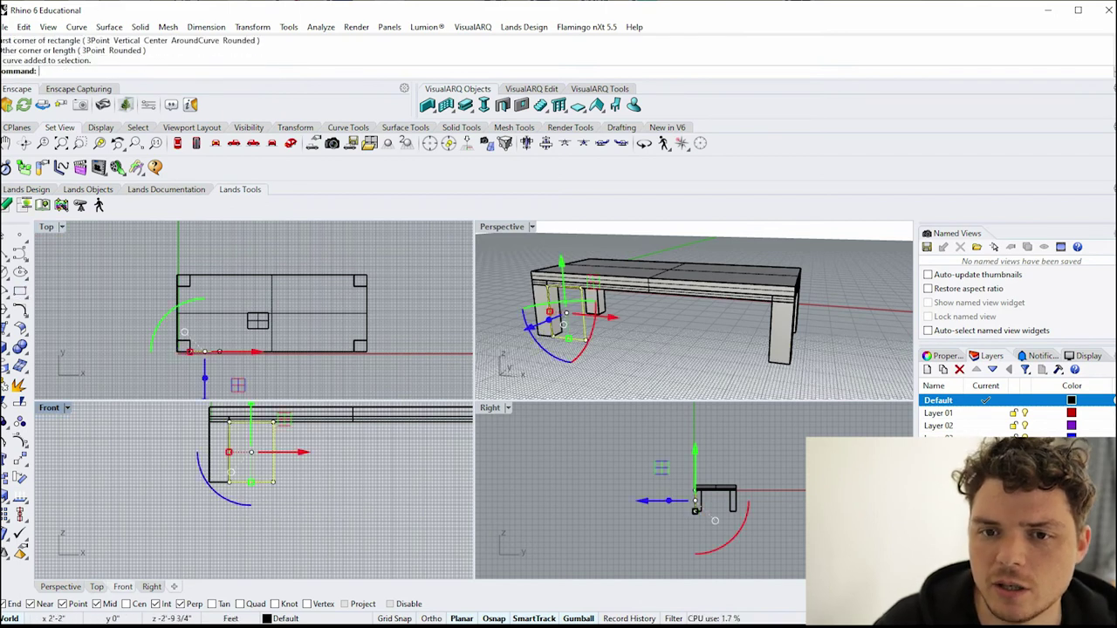
- Try drawing a looping control-point curve from the rectangle's lower outer corner to the tabletop's underside, and delete it
scroll(262, 471, down, 3)
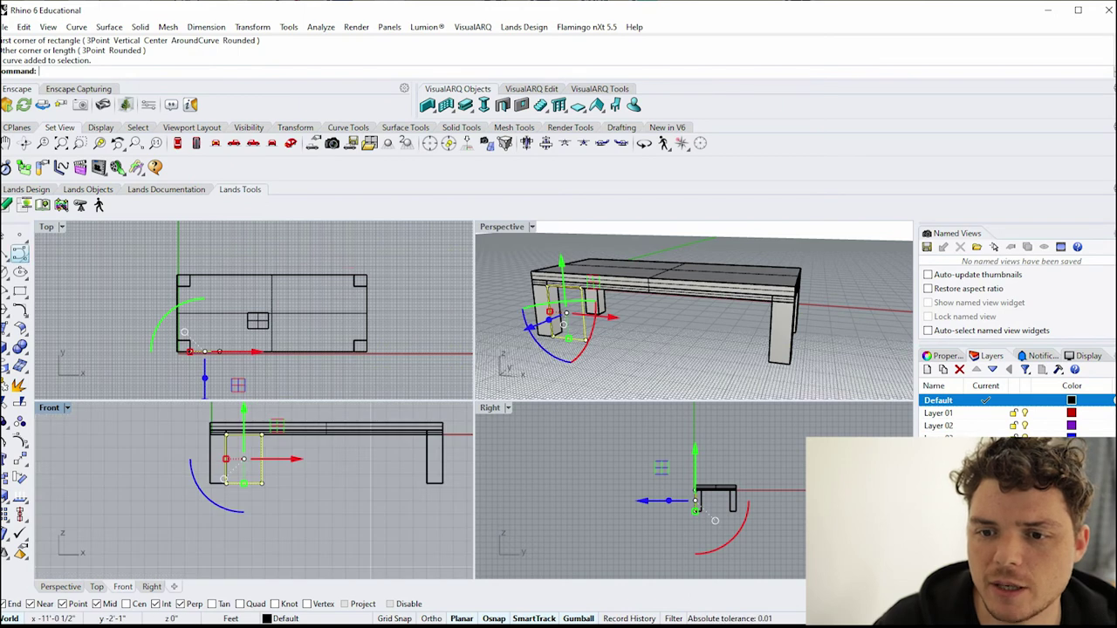
click(20, 253)
scroll(288, 467, up, 2)
click(178, 465)
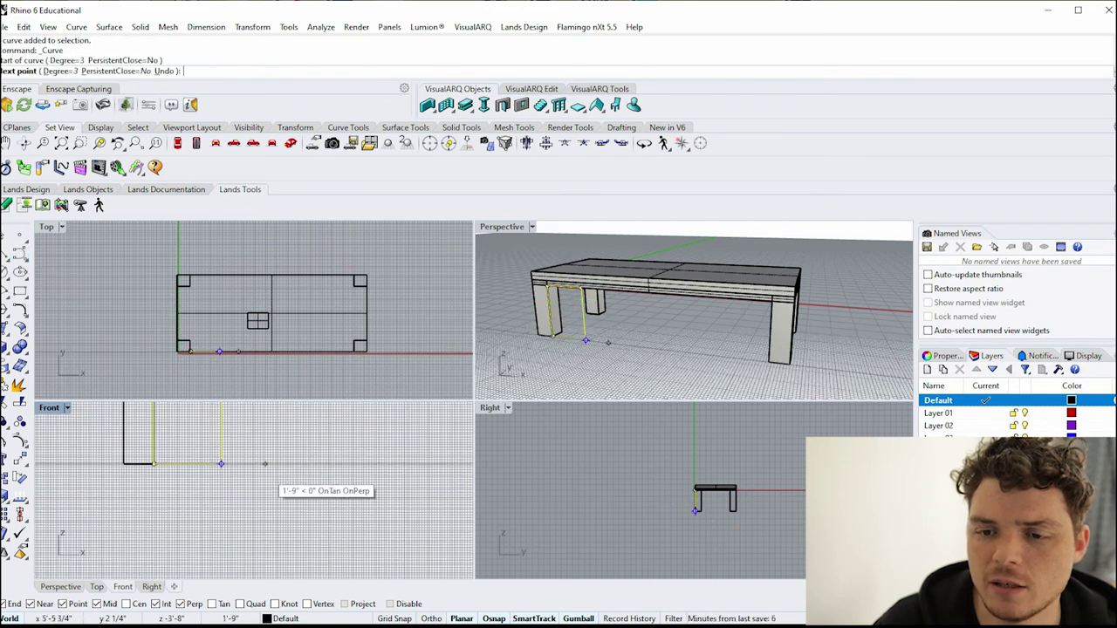
click(233, 465)
scroll(286, 468, down, 2)
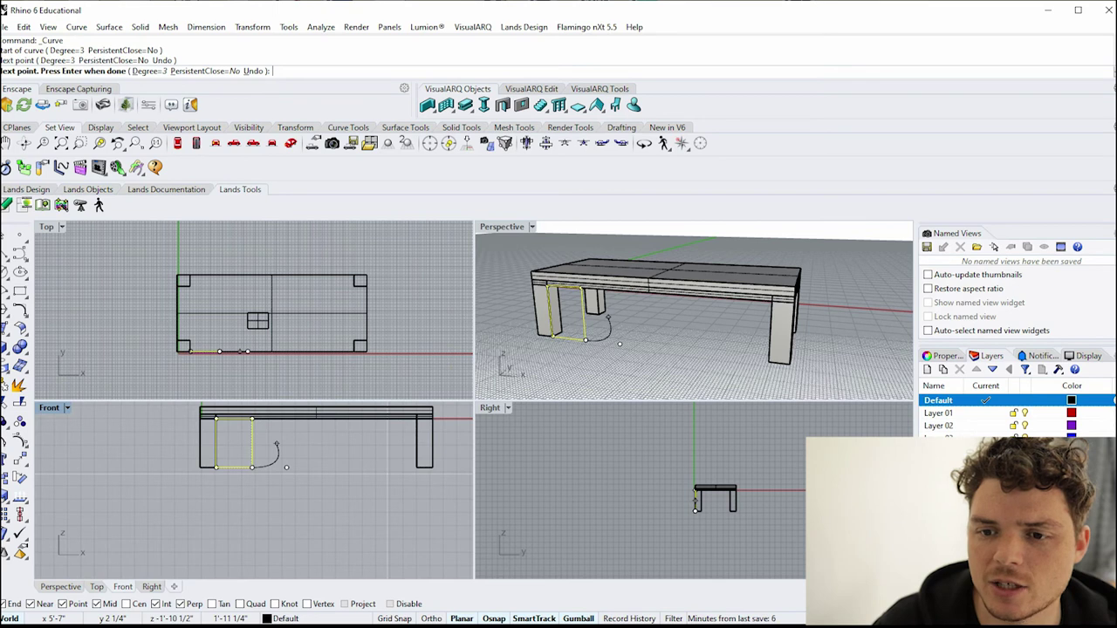
click(277, 443)
click(252, 431)
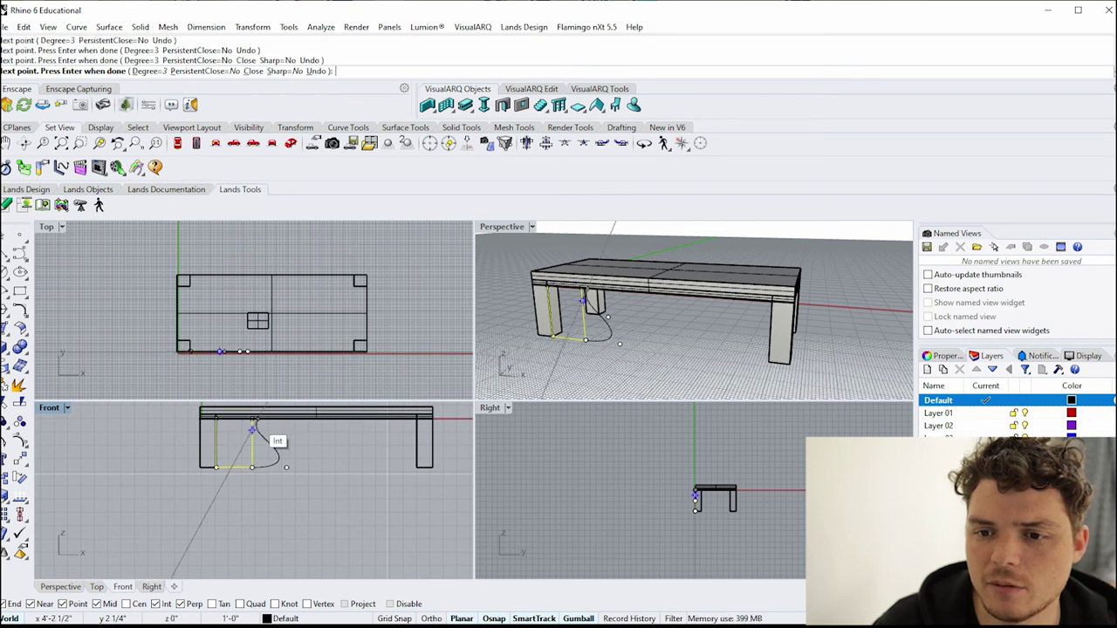
click(257, 419)
click(251, 467)
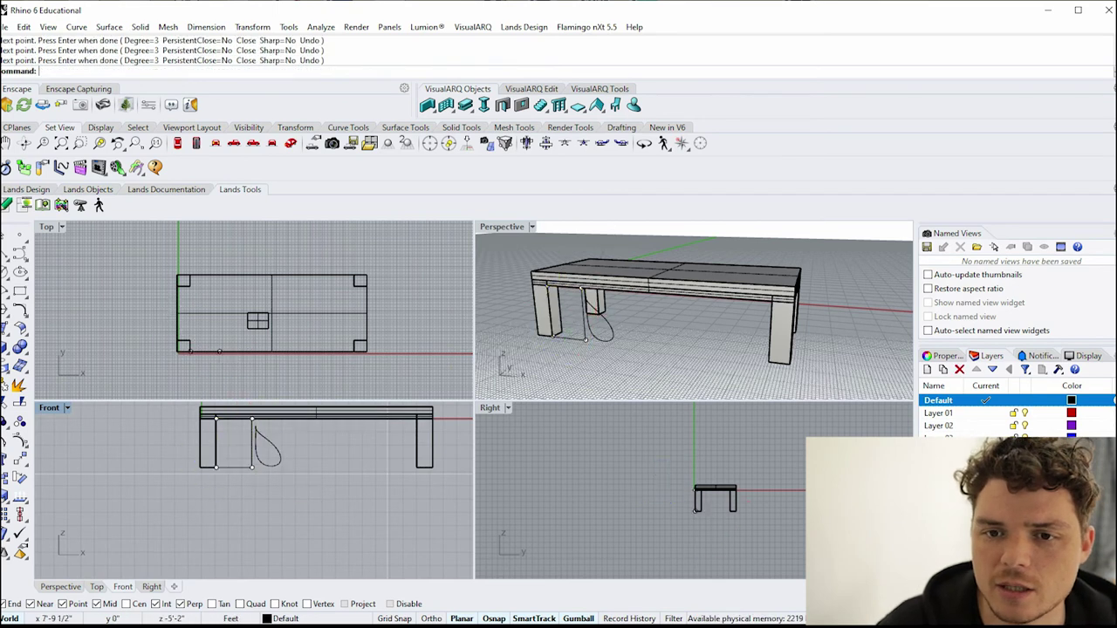
key(Delete)
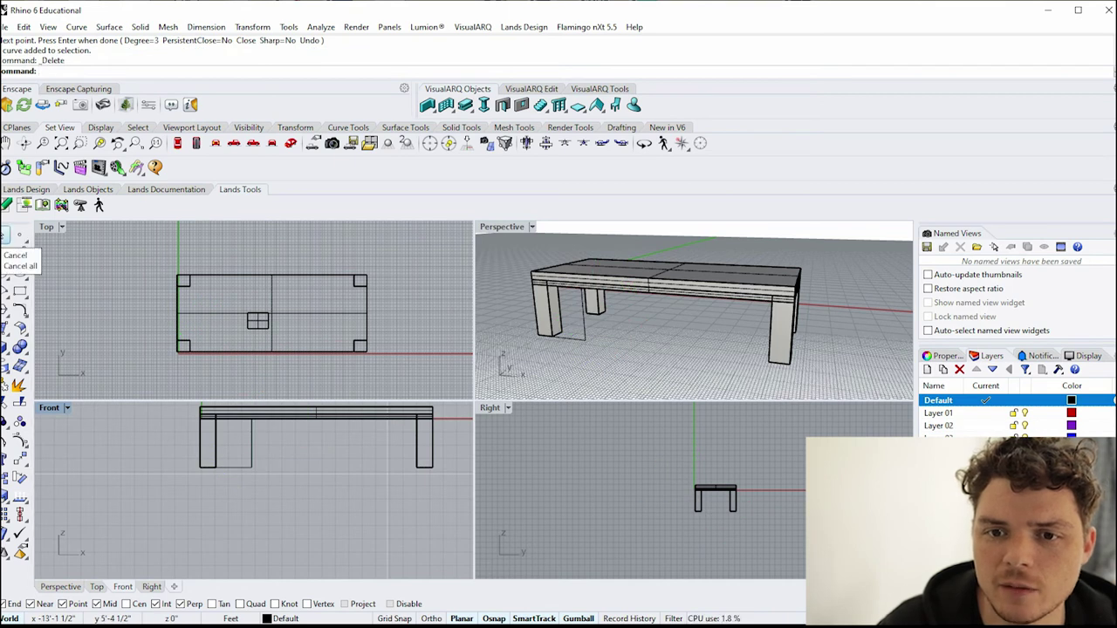
drag(0, 150, 4, 150)
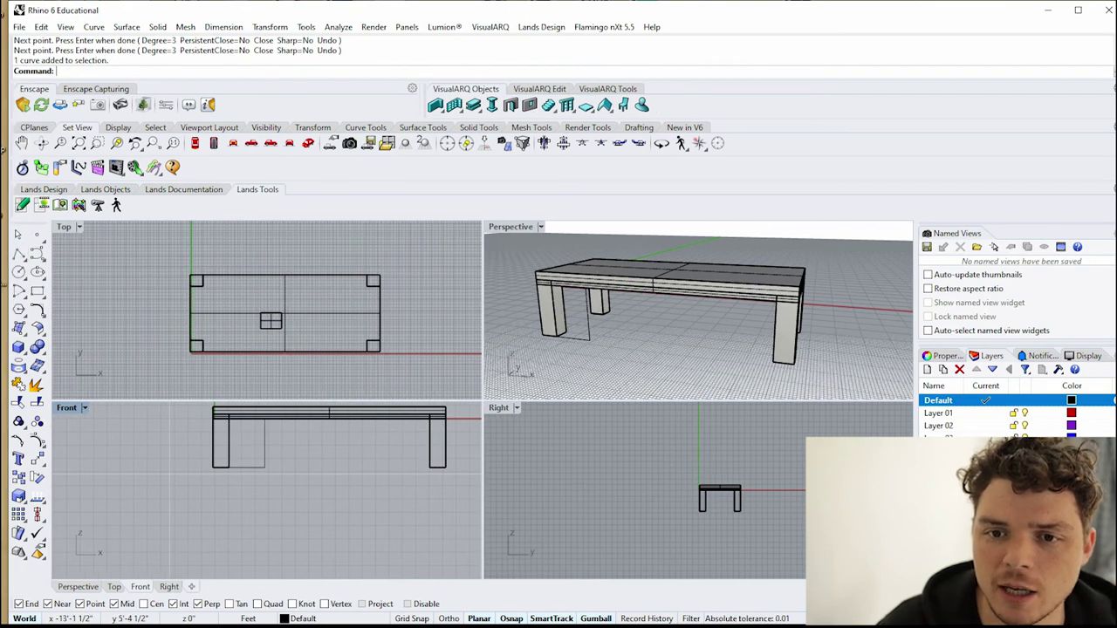
key(Delete)
- Draw a horizontal polyline about 1'-8" long outward from the rectangle's lower outer corner in the Front view
click(18, 253)
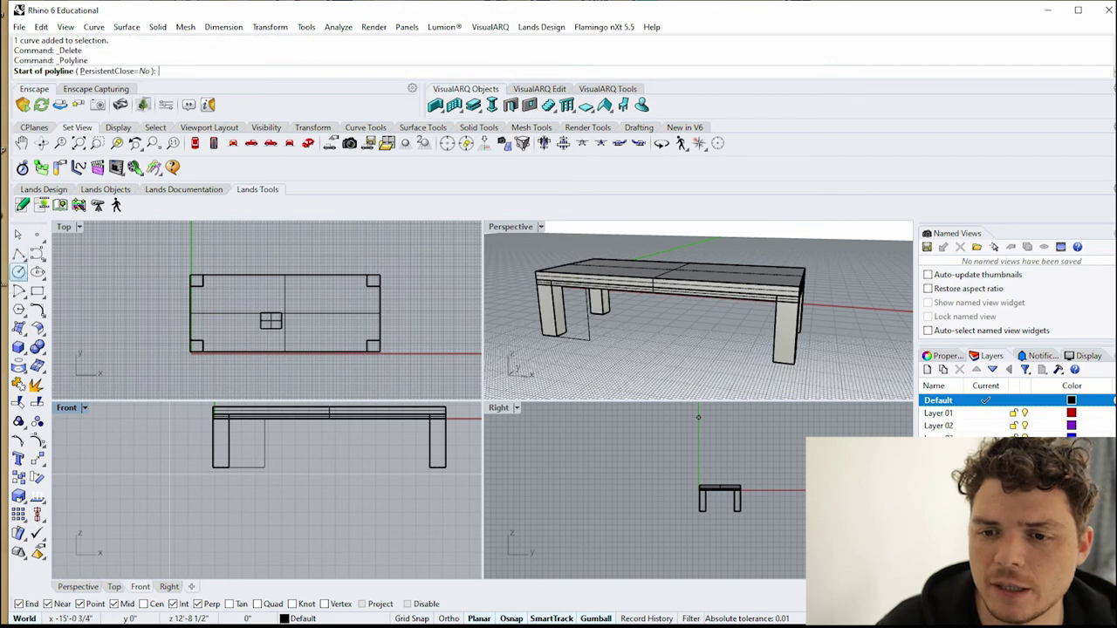
scroll(245, 459, up, 5)
scroll(192, 478, down, 5)
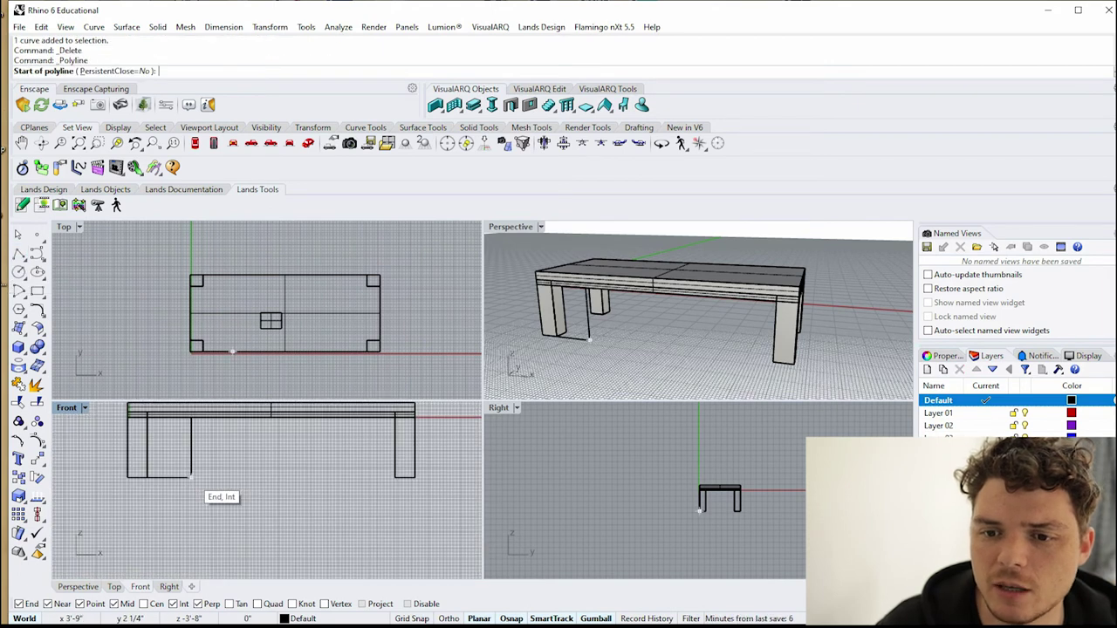
click(191, 477)
click(220, 477)
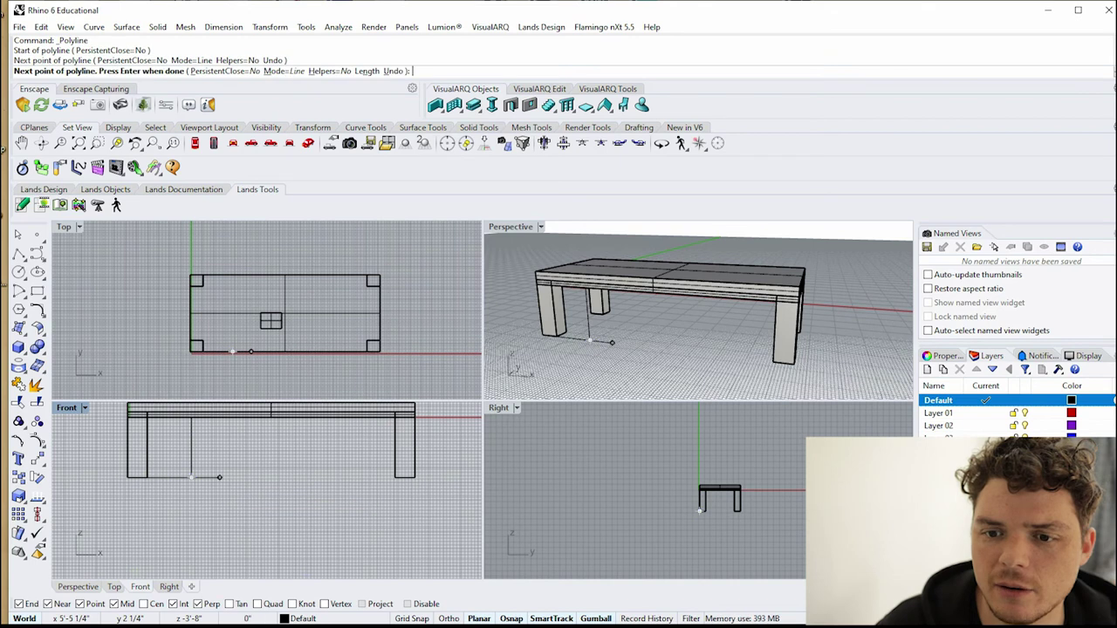
key(Return)
- Draw a degree 3 control-point curve from the short line's outer end up to the rectangle's upper outer corner
click(37, 254)
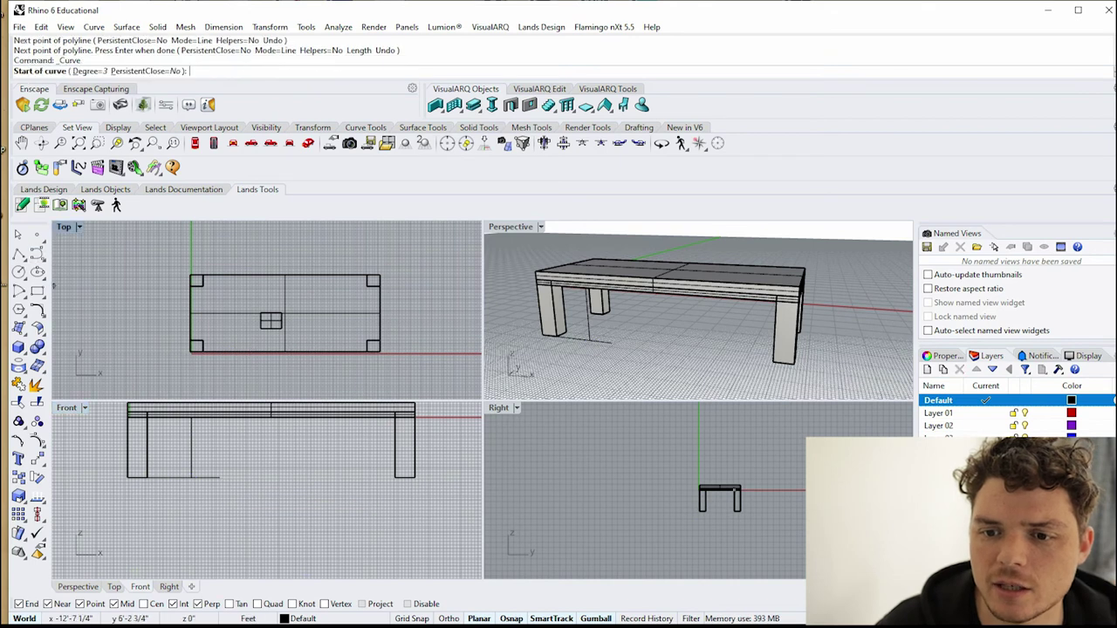
scroll(209, 467, up, 3)
click(252, 505)
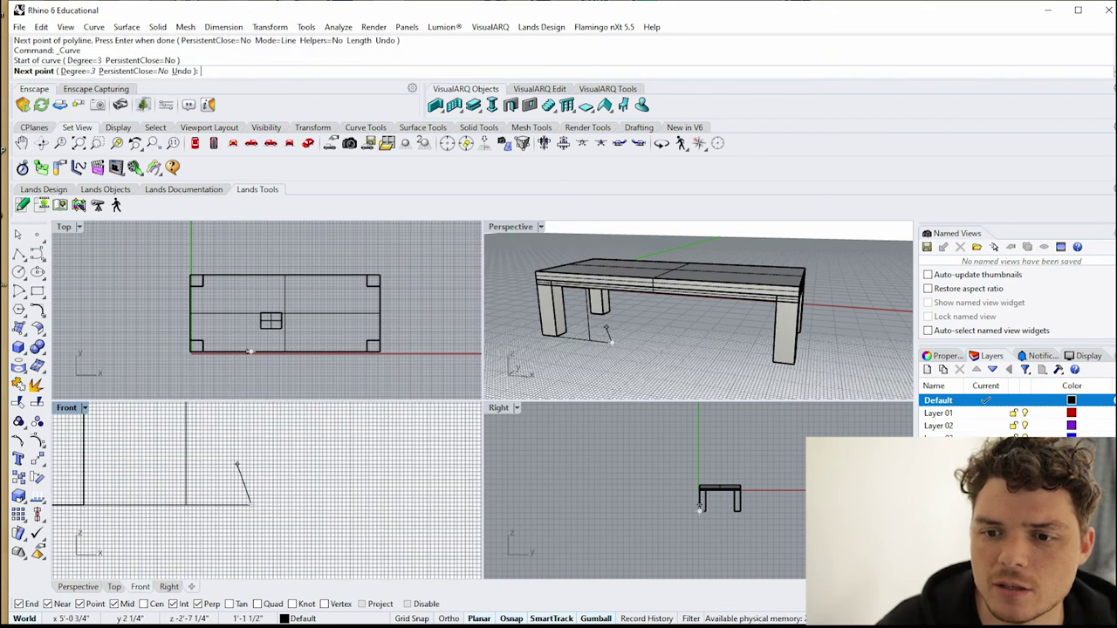
scroll(277, 507, down, 6)
click(251, 483)
click(250, 482)
click(252, 451)
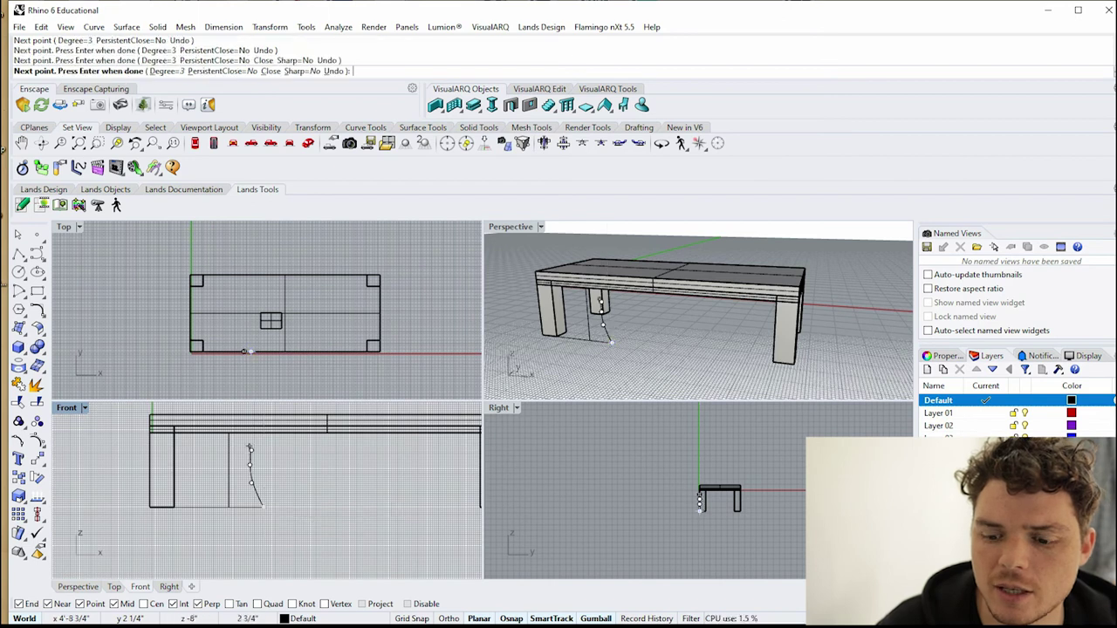
click(233, 438)
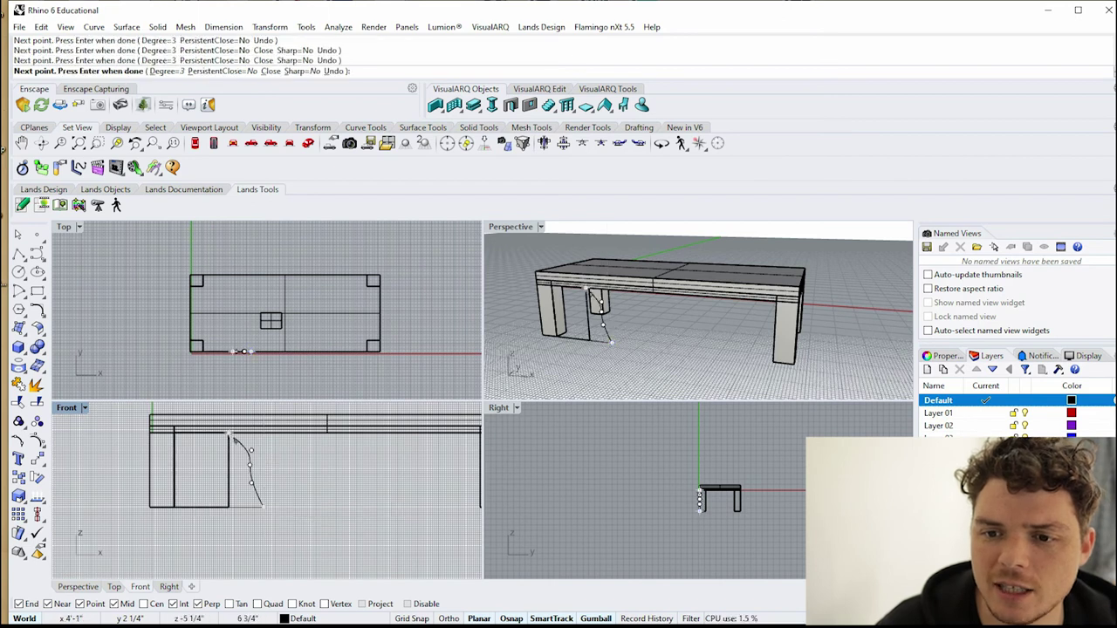
scroll(231, 438, up, 4)
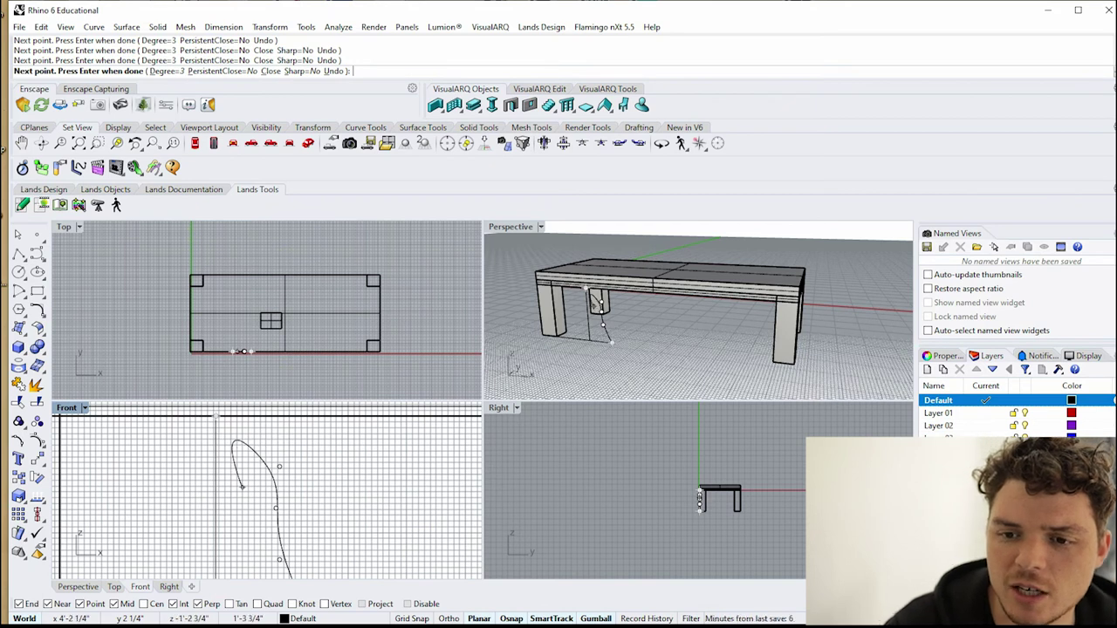
key(Return)
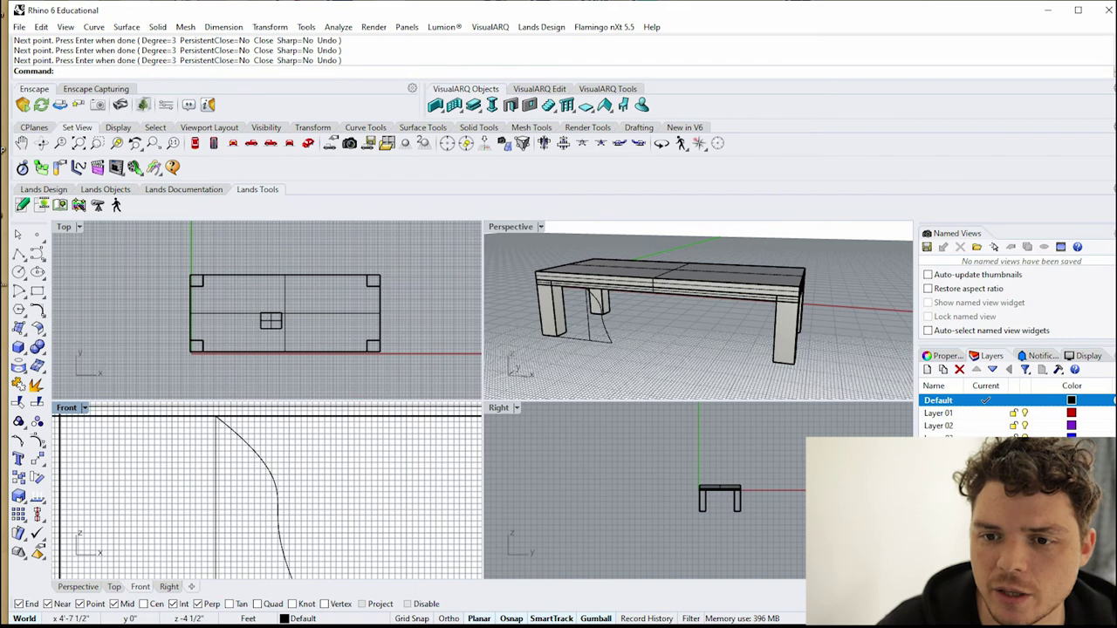
- Draw a vertical polyline from the curve's upper end down to the inner end of the horizontal base line
scroll(272, 442, down, 3)
click(18, 253)
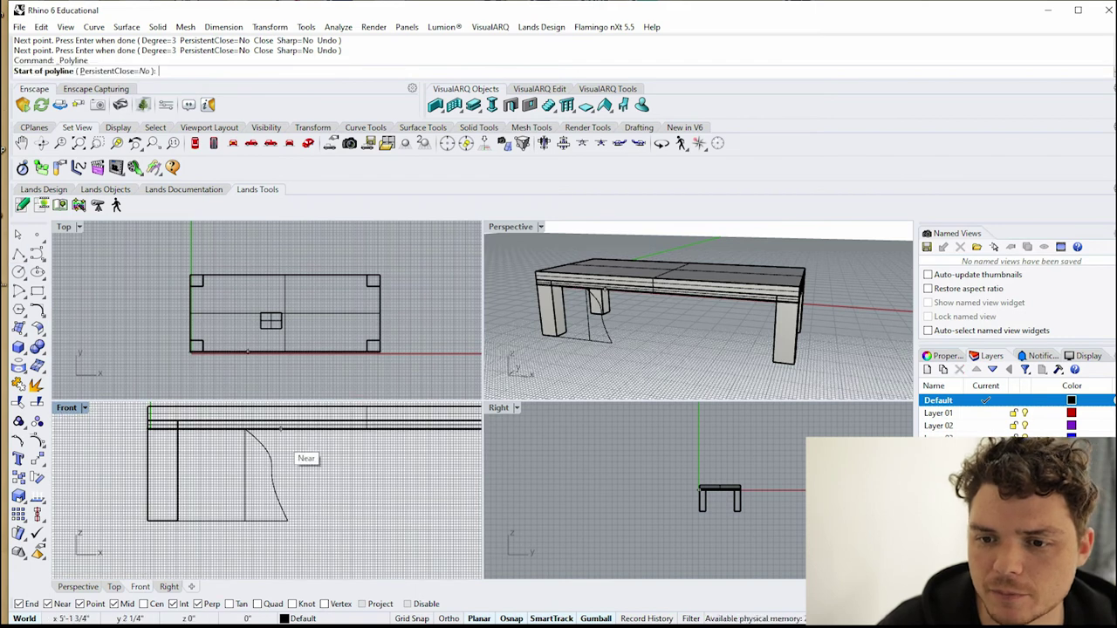
click(247, 430)
click(248, 521)
key(Return)
- Join the horizontal base line, the vertical line and the freeform curve into one profile
click(268, 522)
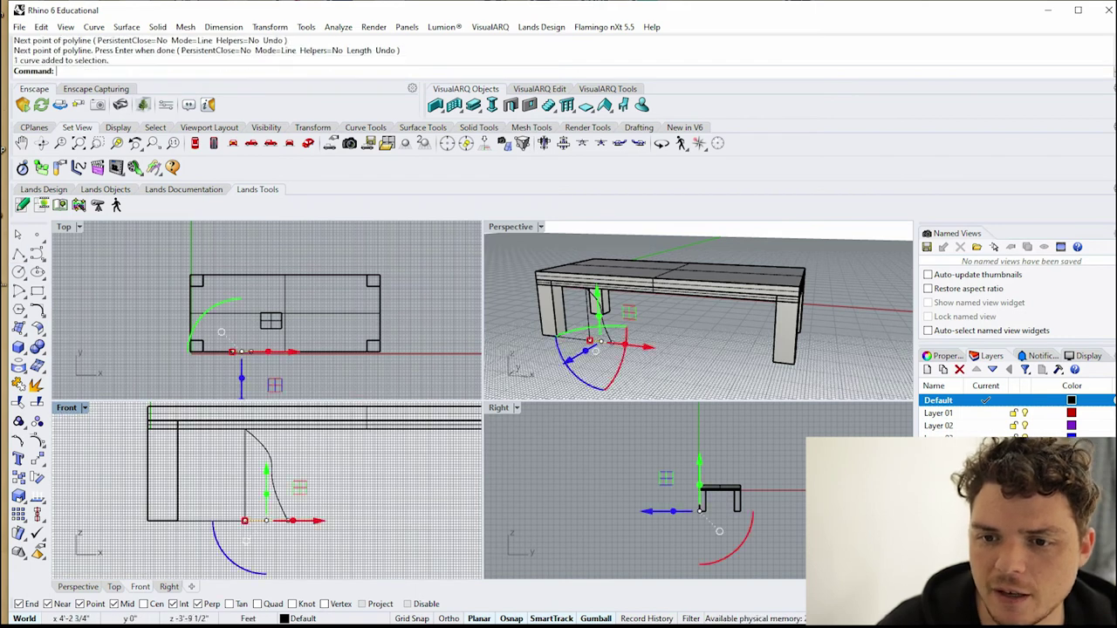
shift+click(246, 486)
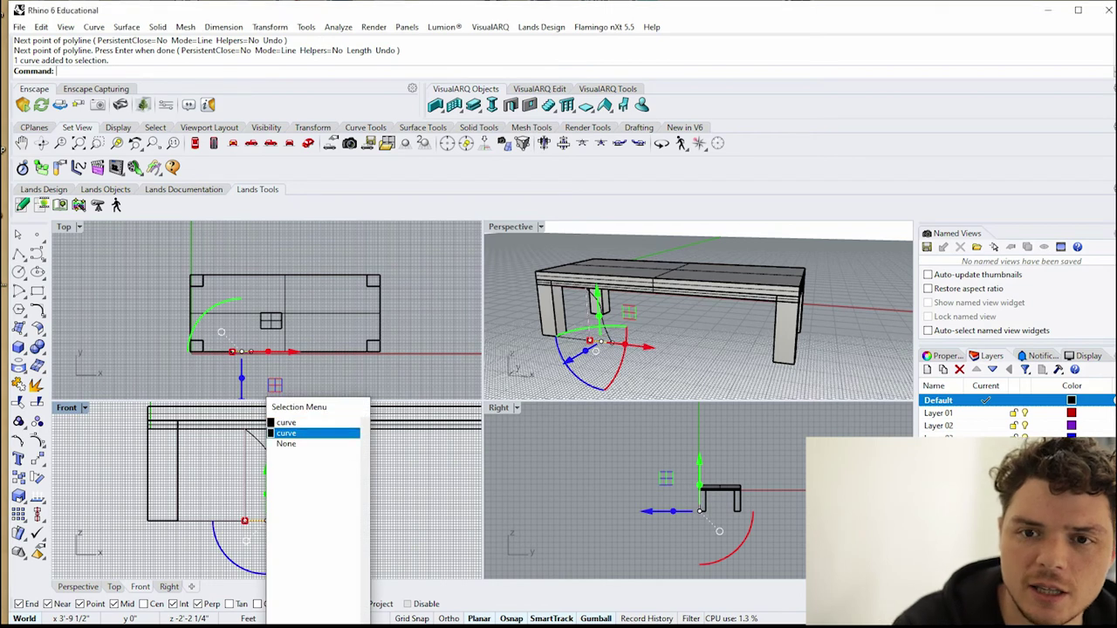
click(286, 423)
key(ctrl+j)
key(Escape)
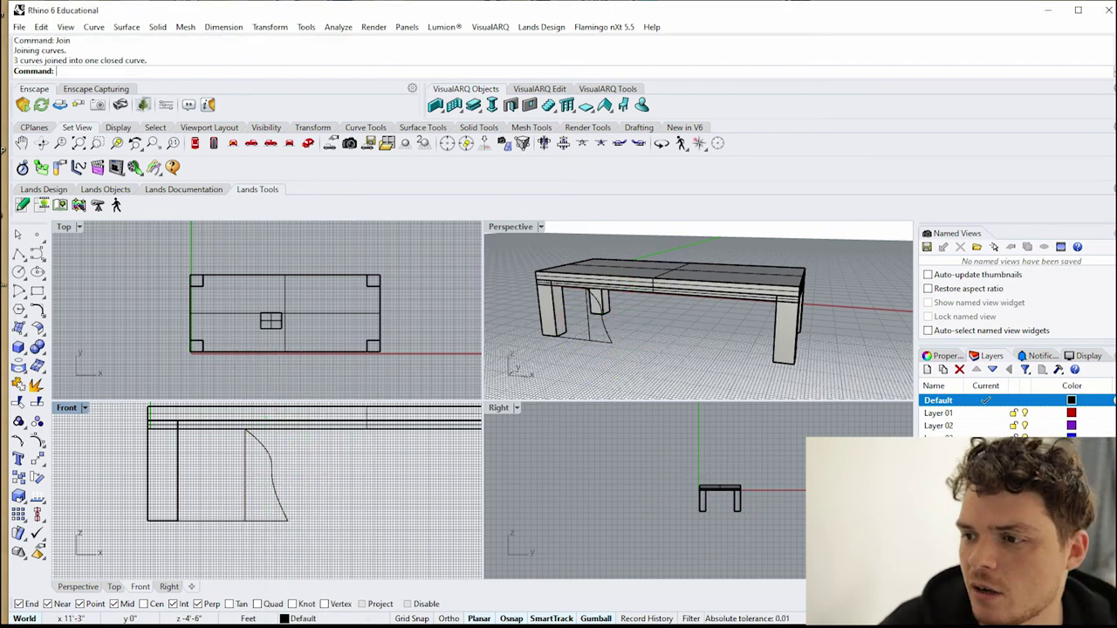
- Check the joined profile's object type in its properties
click(271, 454)
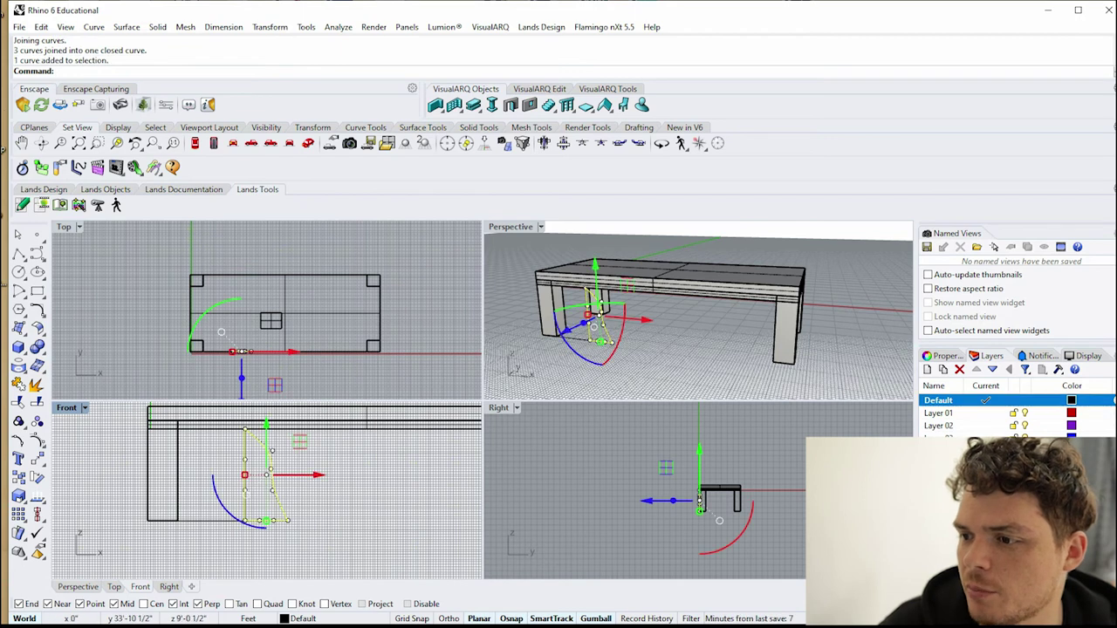
click(946, 356)
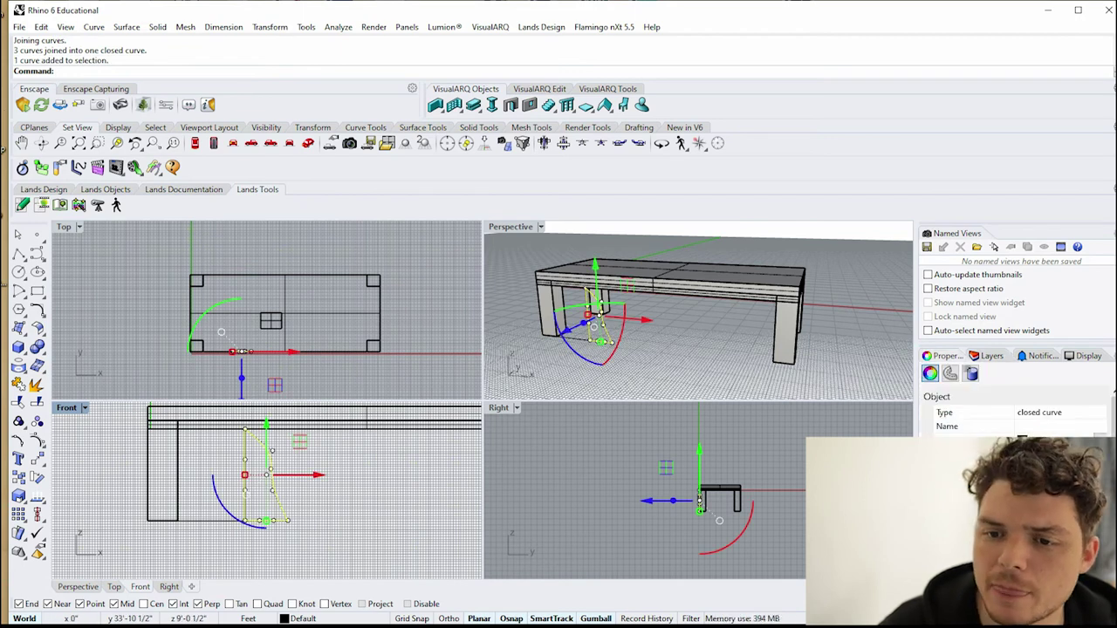
click(370, 493)
click(271, 471)
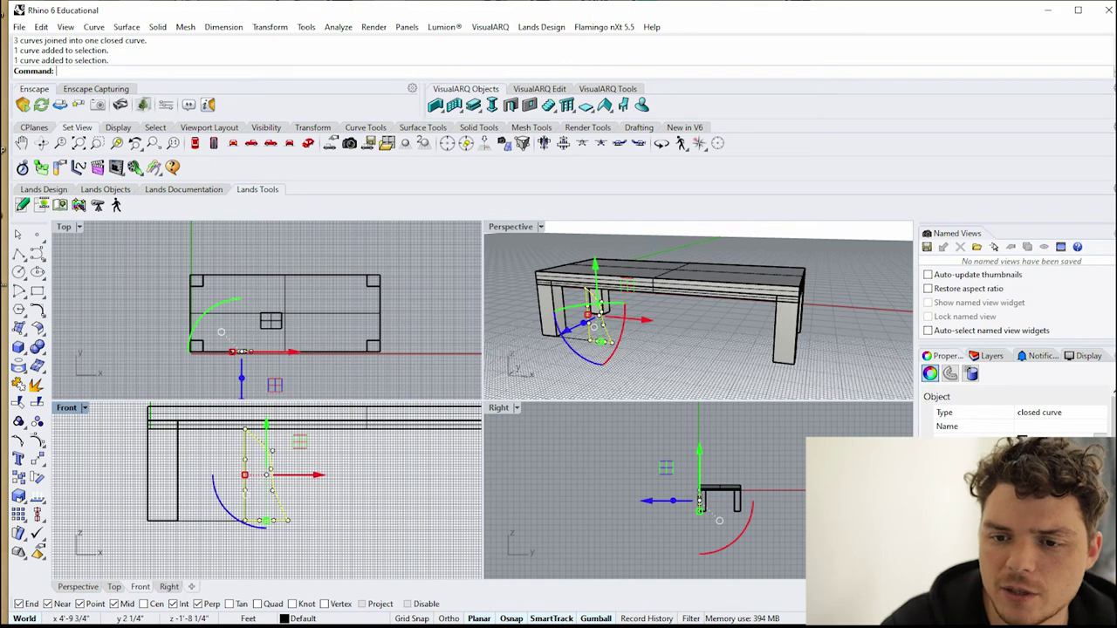
- Delete the rectangle and draw a short horizontal line outward from the leg's inner bottom corner in the Front view
key(Delete)
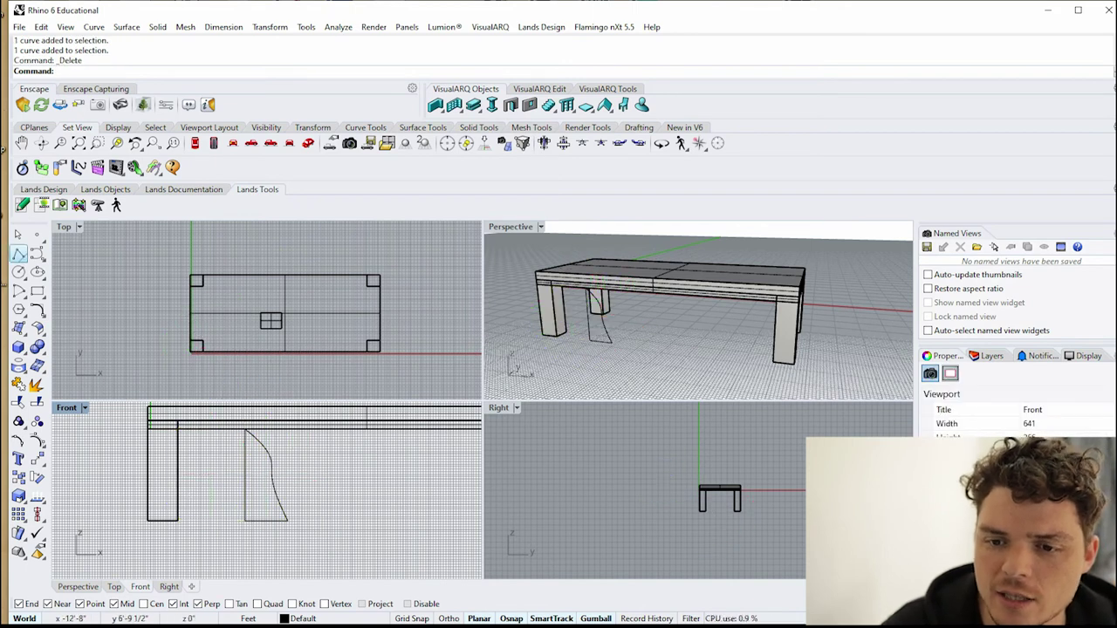
click(18, 253)
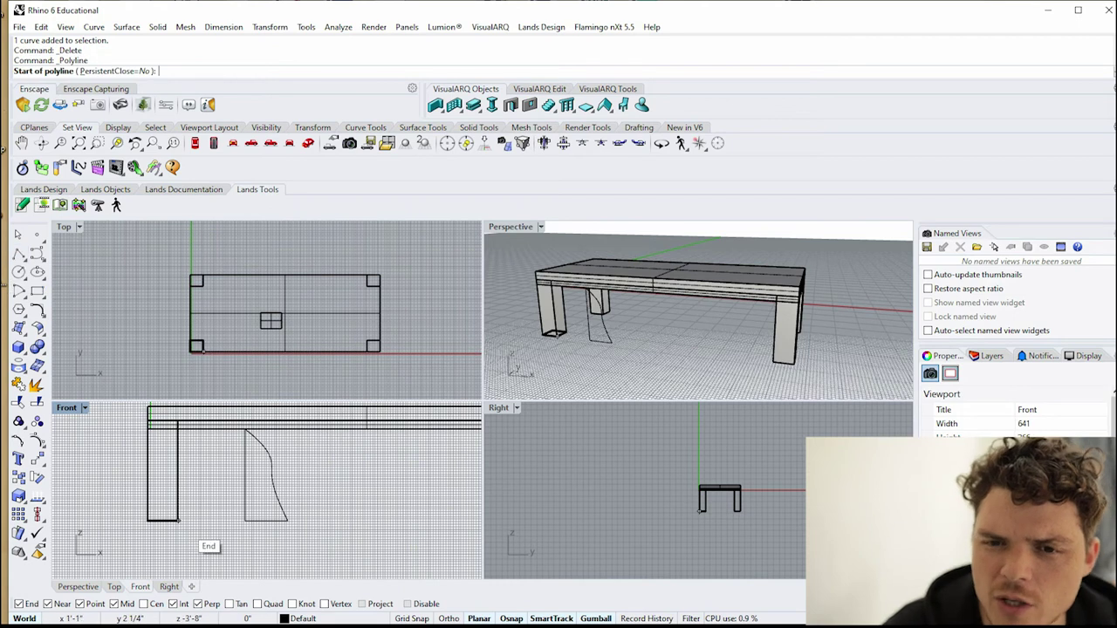
click(177, 521)
click(223, 521)
key(Return)
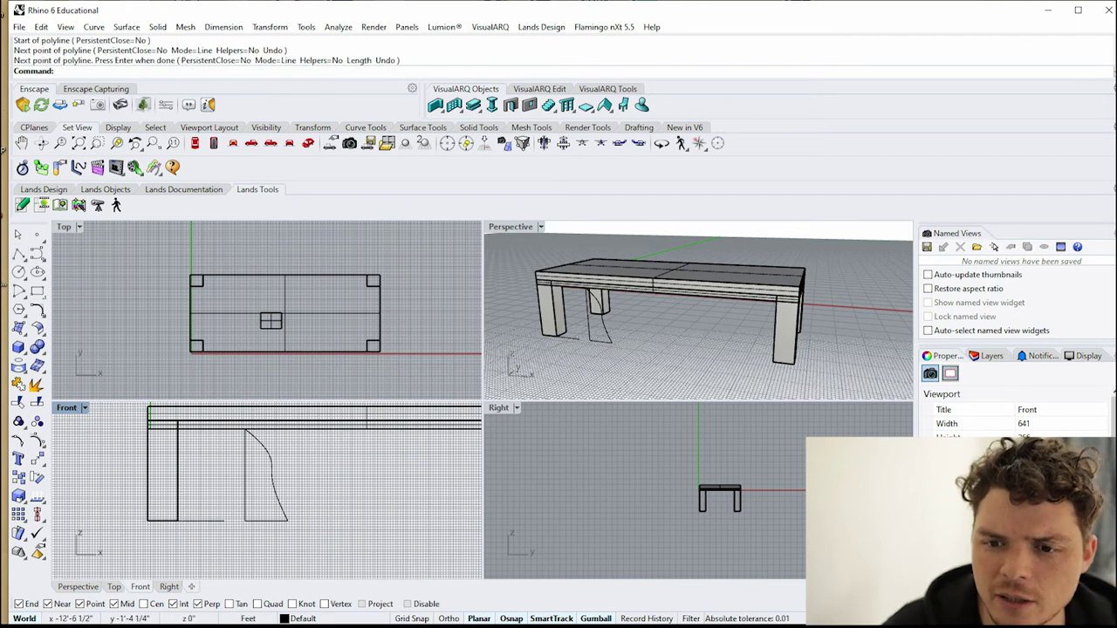
- Draw a vertical line up from the middle of the short horizontal base line beside the leg in the Front view
click(18, 253)
click(200, 521)
click(201, 428)
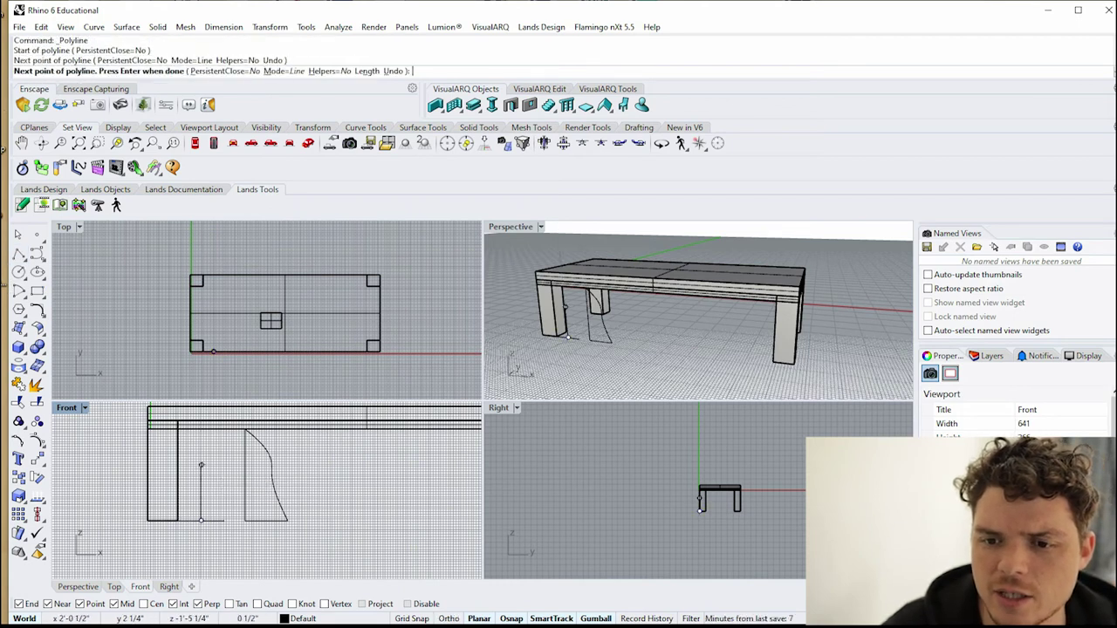
key(Return)
scroll(203, 528, up, 3)
click(203, 511)
click(197, 501)
click(202, 511)
key(Escape)
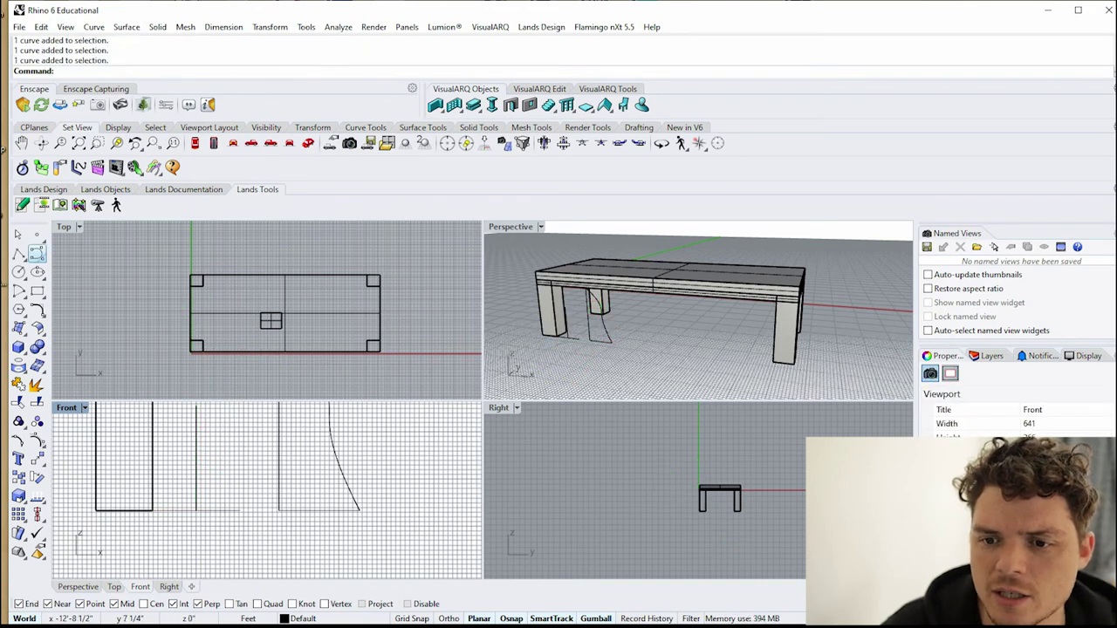
- Draw an open, self-crossing polyline through six points beside the closed profile in the Front view
click(18, 254)
scroll(221, 540, down, 6)
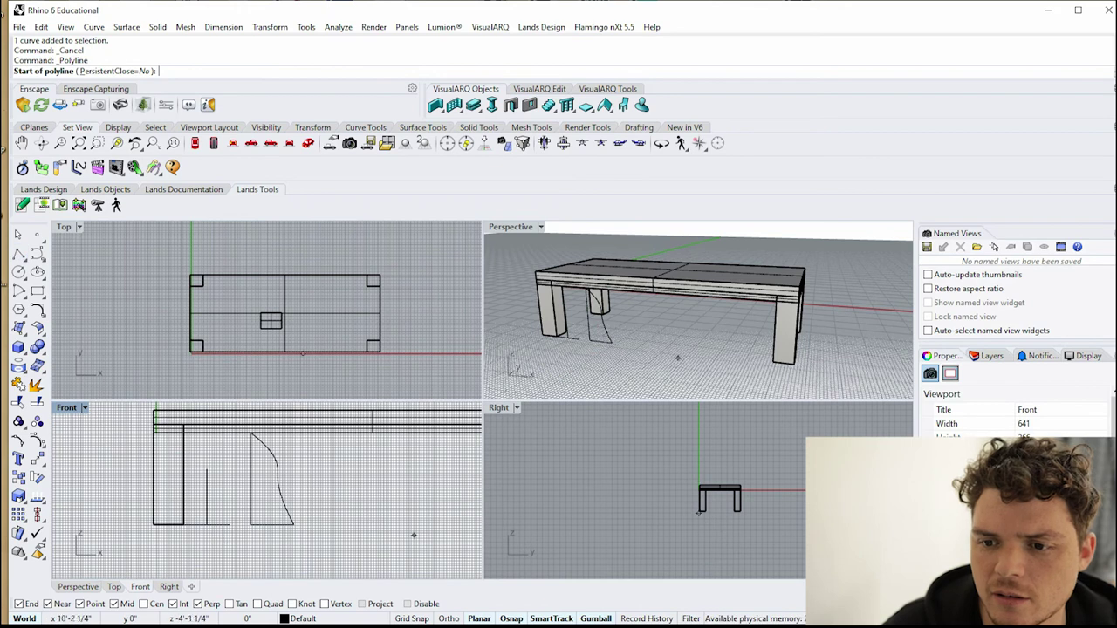
click(367, 529)
click(385, 469)
click(338, 472)
click(332, 487)
click(384, 507)
click(417, 516)
key(Return)
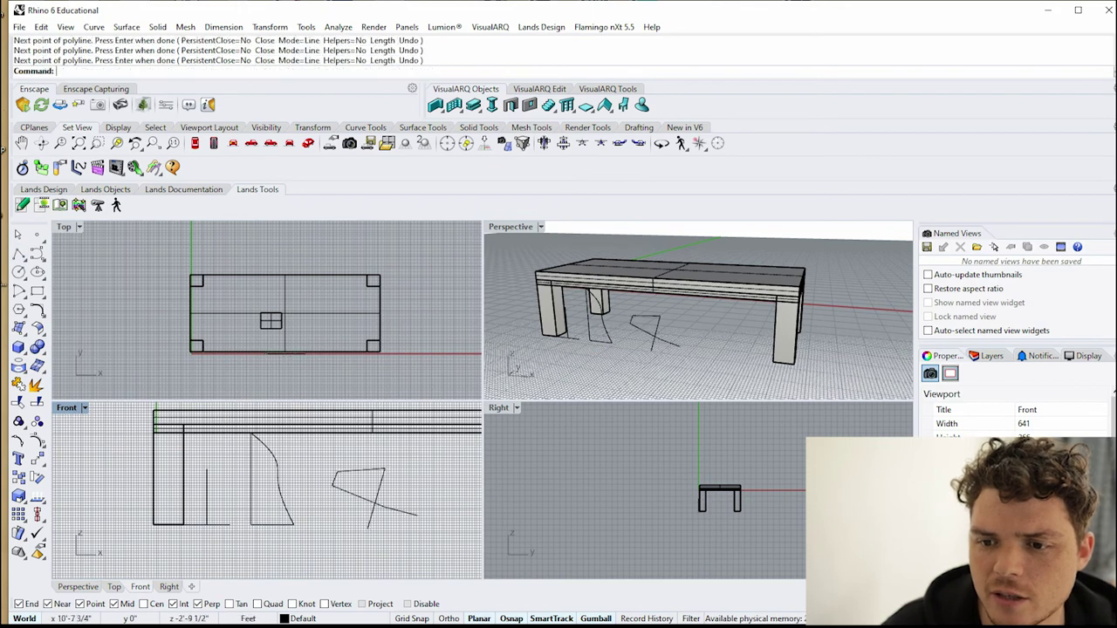
- Draw a second open polyline through five points so that it crosses the first one in the Front view
key(Return)
click(424, 493)
click(361, 471)
click(348, 507)
click(340, 518)
click(368, 529)
key(Return)
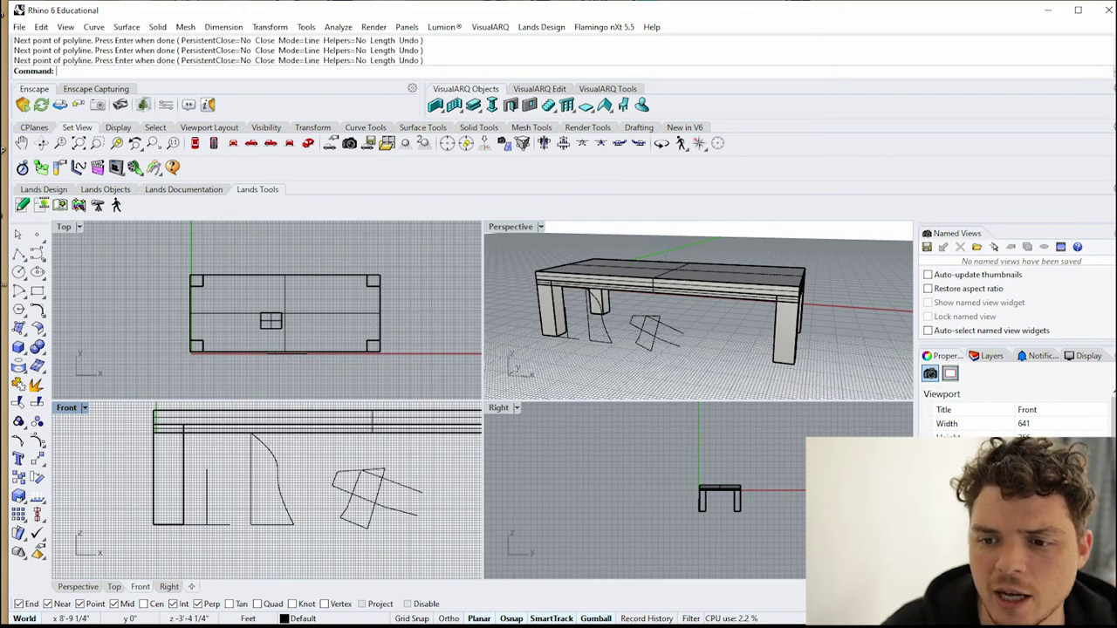
- Select the two crossing polylines one after the other and check each one's object type
click(362, 498)
click(355, 520)
click(351, 514)
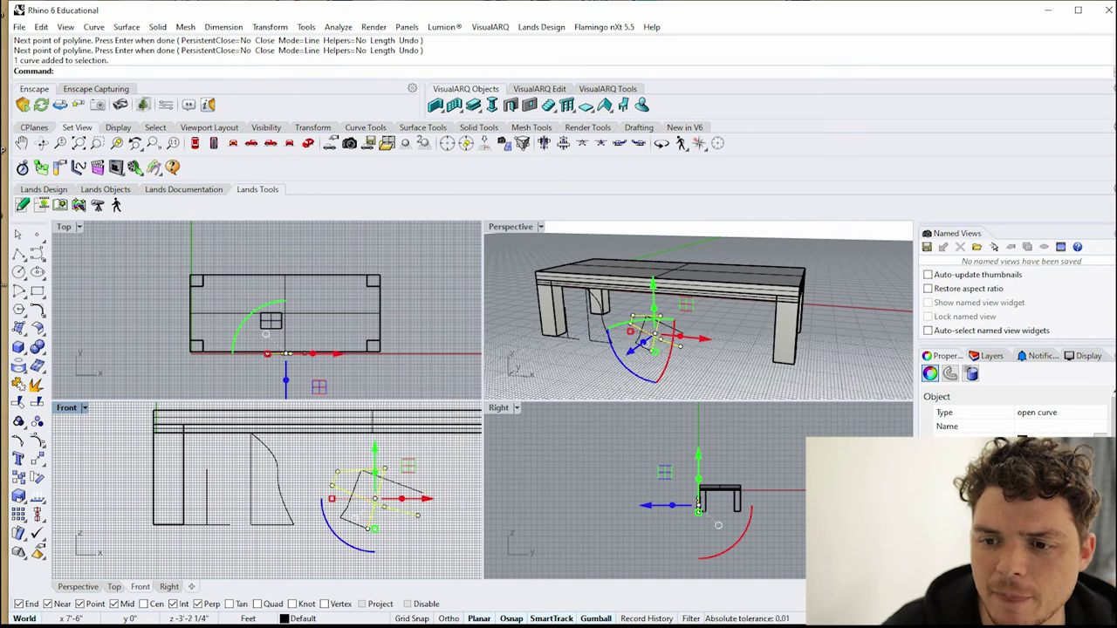
click(410, 488)
scroll(411, 488, up, 4)
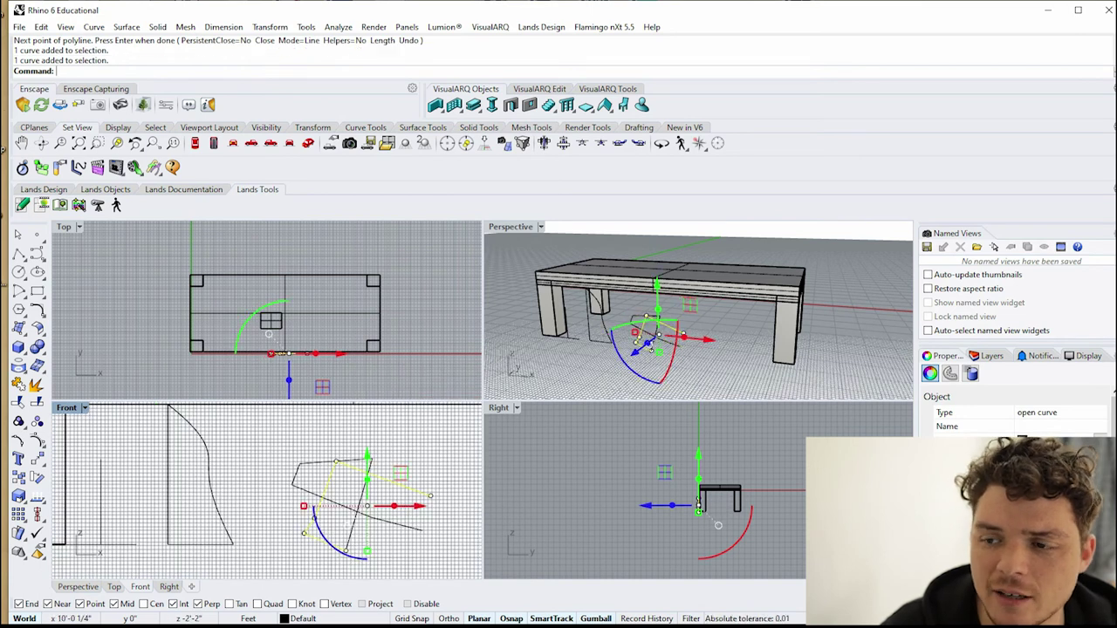
key(Escape)
scroll(410, 524, down, 3)
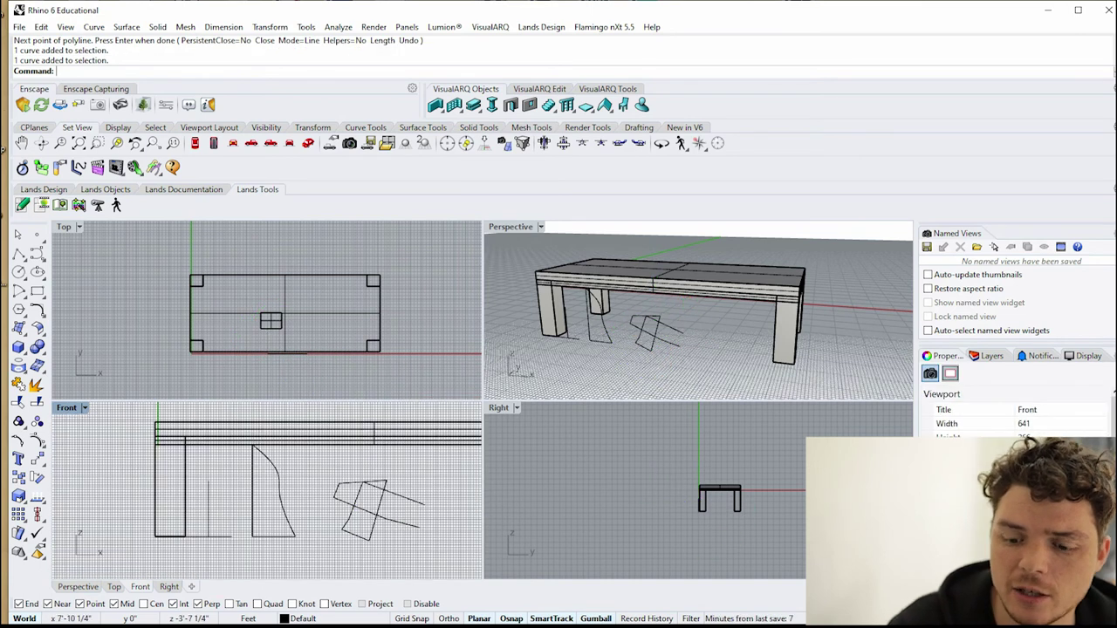
- Delete both crossing polylines and check the object type of the remaining curved profile
scroll(402, 533, up, 4)
drag(403, 534, 301, 436)
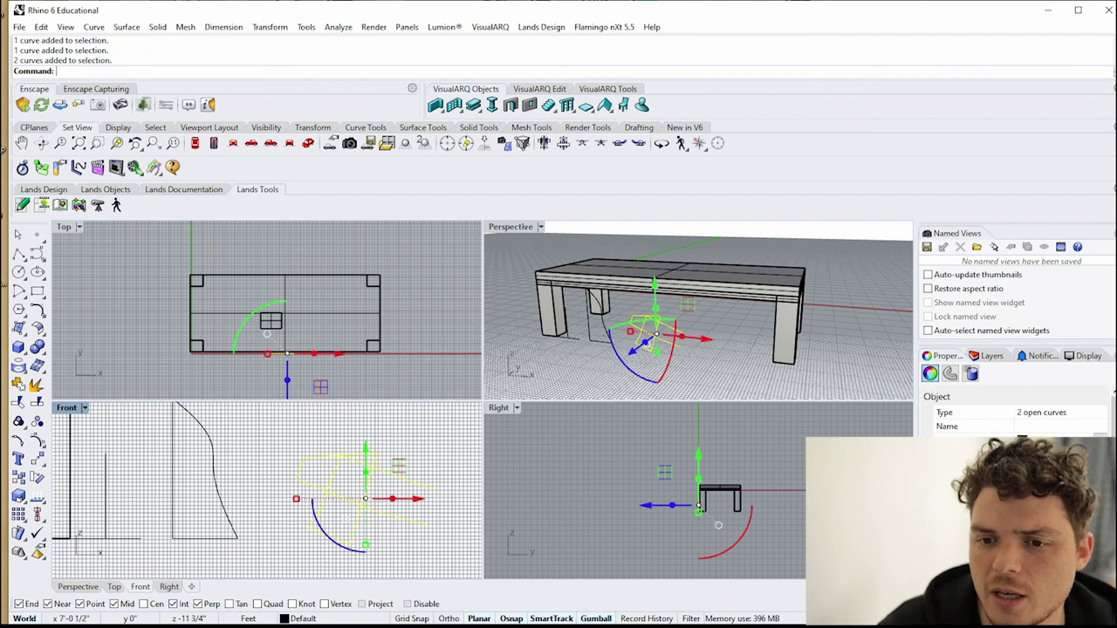
key(Delete)
scroll(286, 493, down, 2)
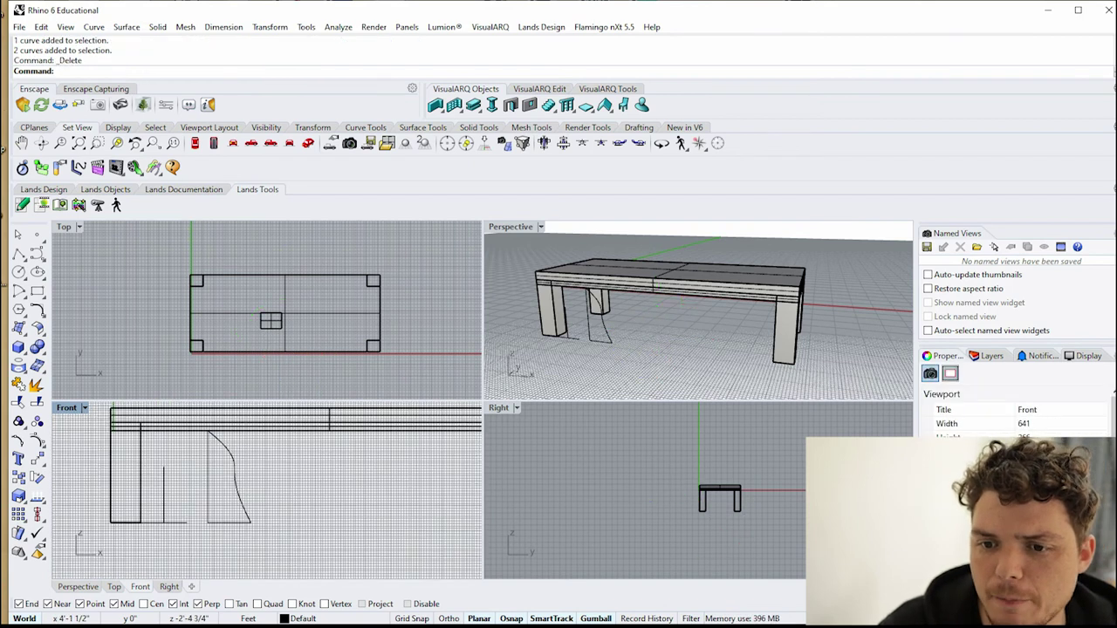
click(234, 454)
right_drag(334, 498, 331, 507)
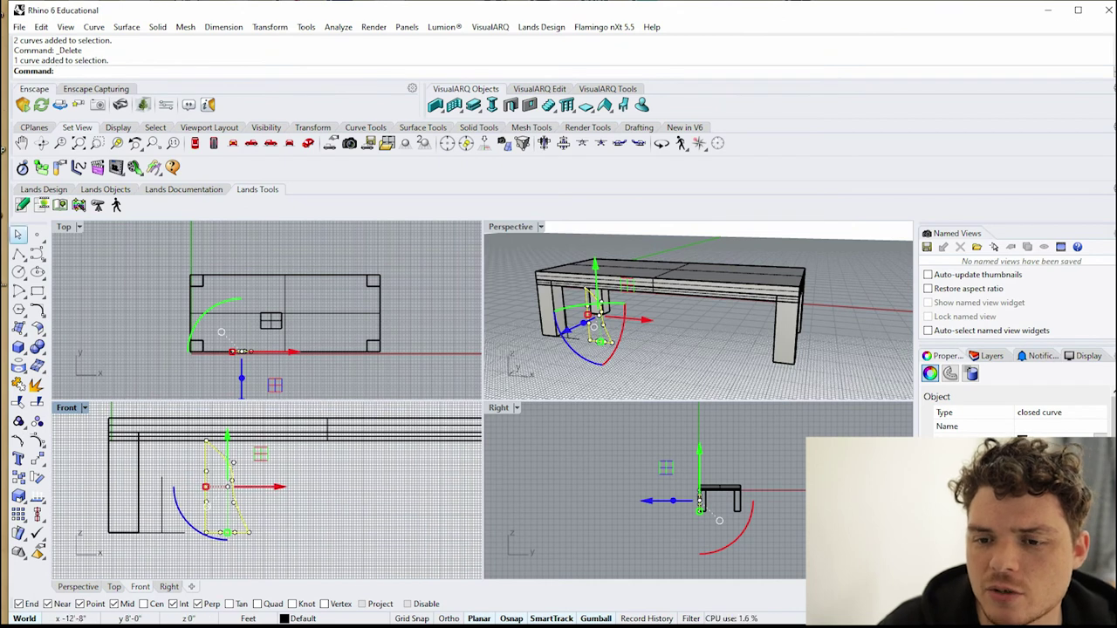
- Draw a closed non-planar curve starting at the profile's outer bottom corner, placing its points in the Front and Top views
click(38, 252)
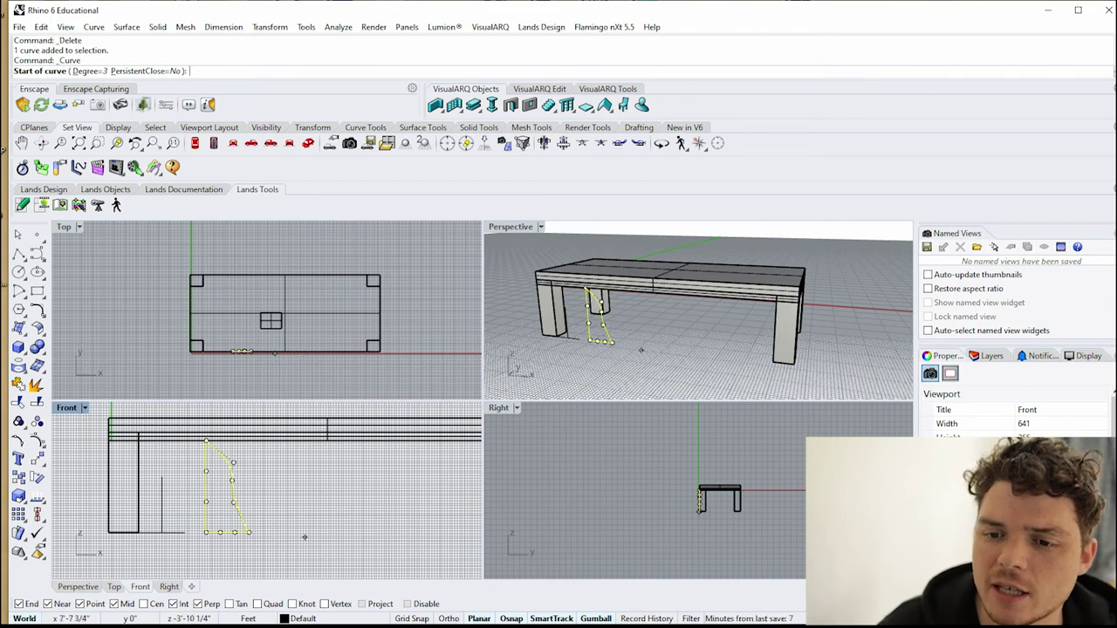
click(251, 533)
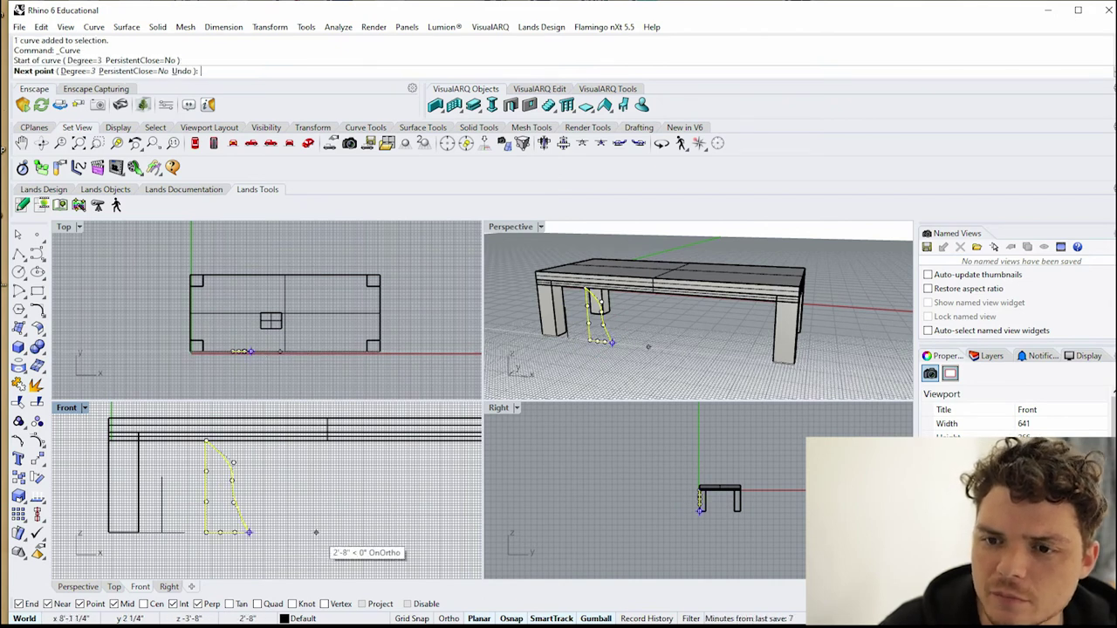
click(319, 533)
click(283, 493)
click(328, 472)
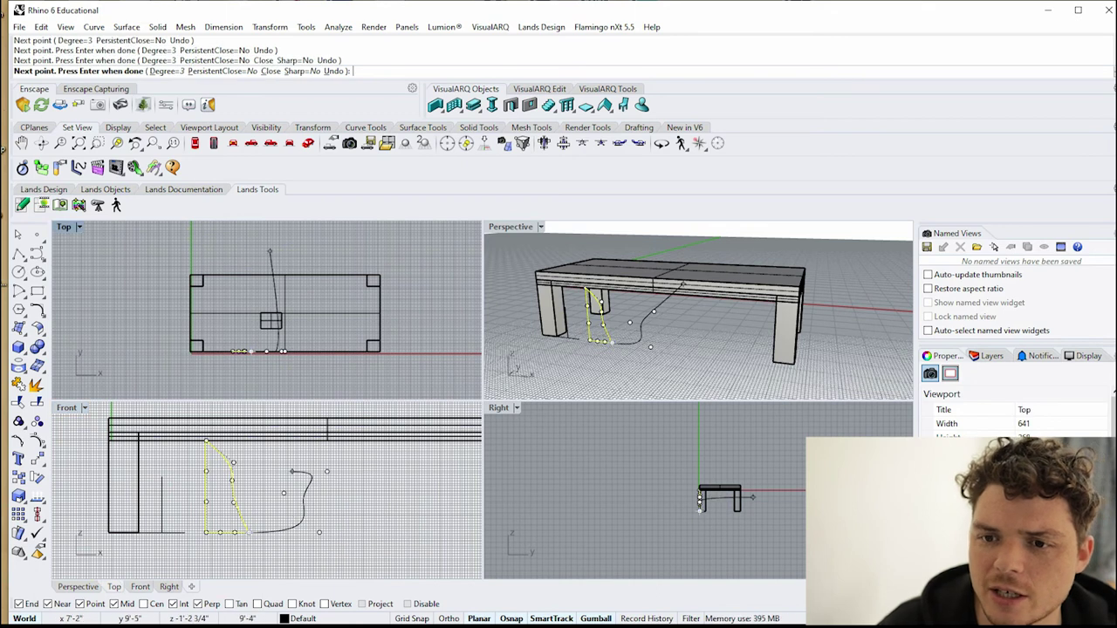
scroll(276, 271, down, 4)
scroll(270, 251, up, 3)
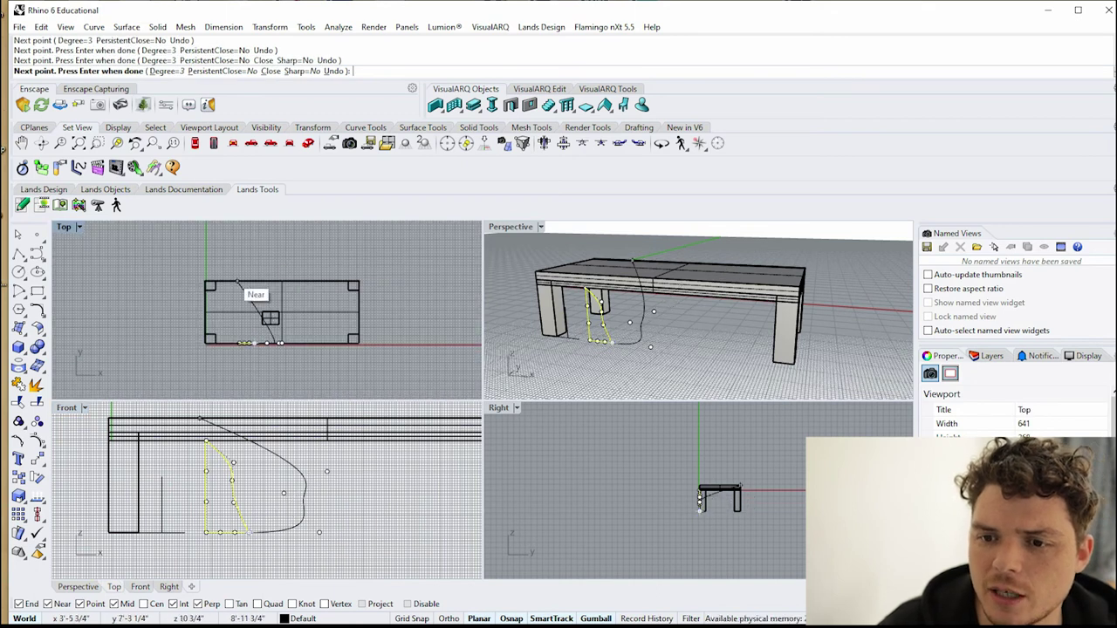
click(254, 255)
click(320, 238)
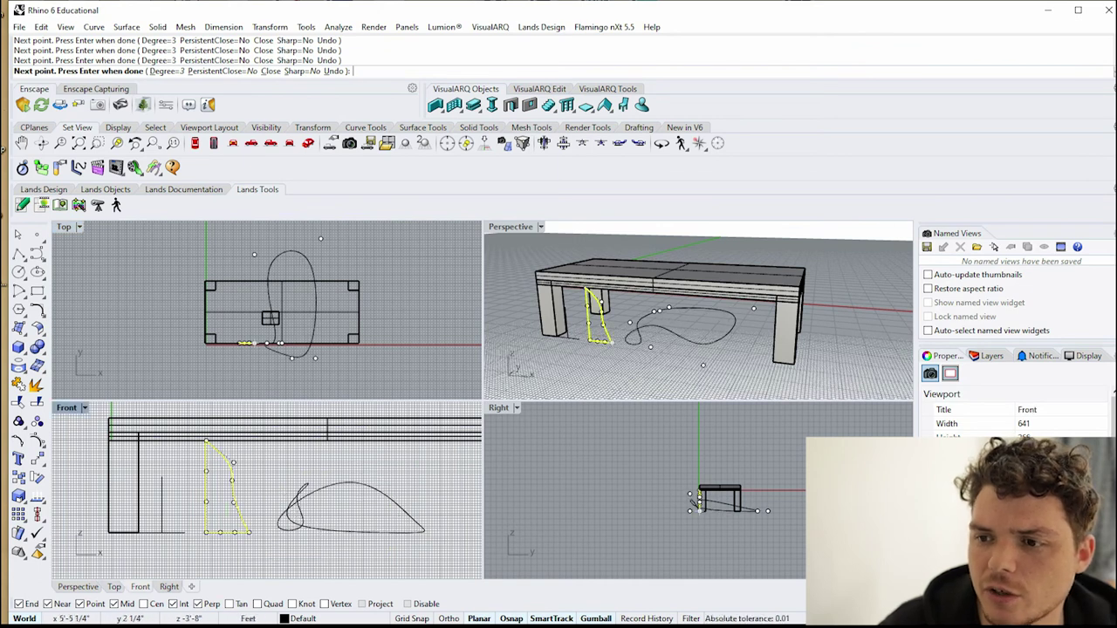
click(249, 531)
key(Escape)
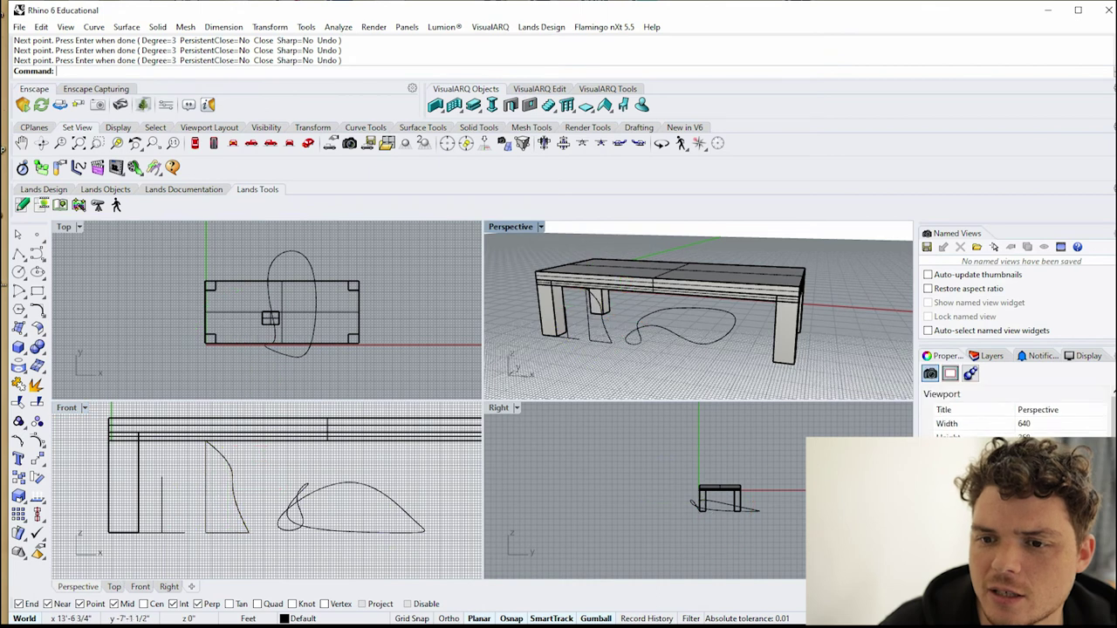
- Select the non-planar curve and examine its shape and object type in the Front, Top and Perspective views
click(666, 339)
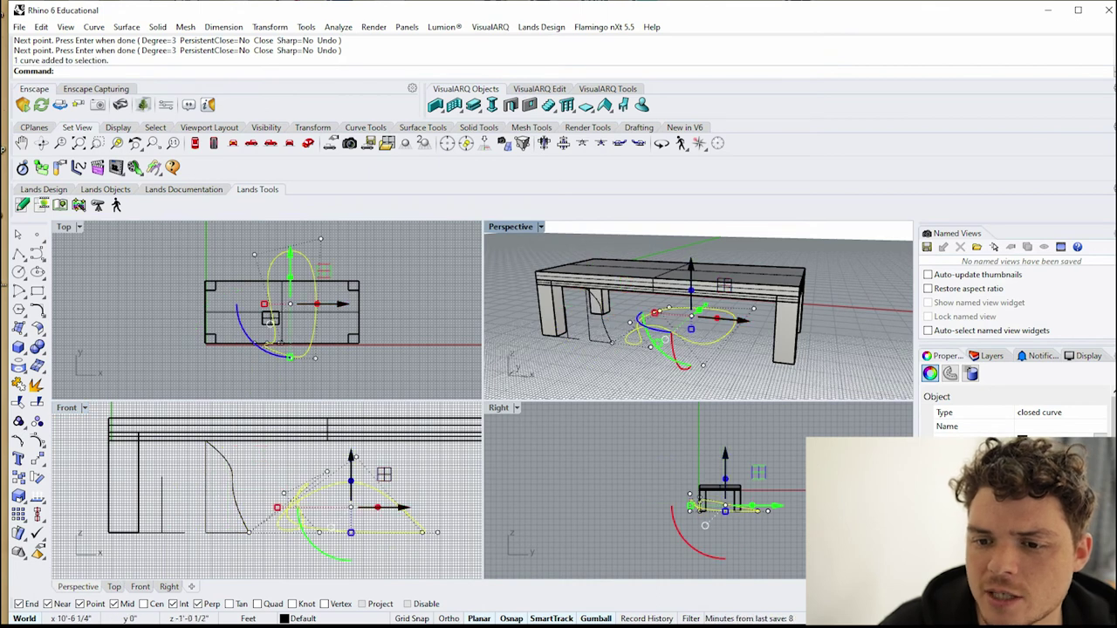
scroll(213, 493, down, 5)
scroll(300, 483, up, 9)
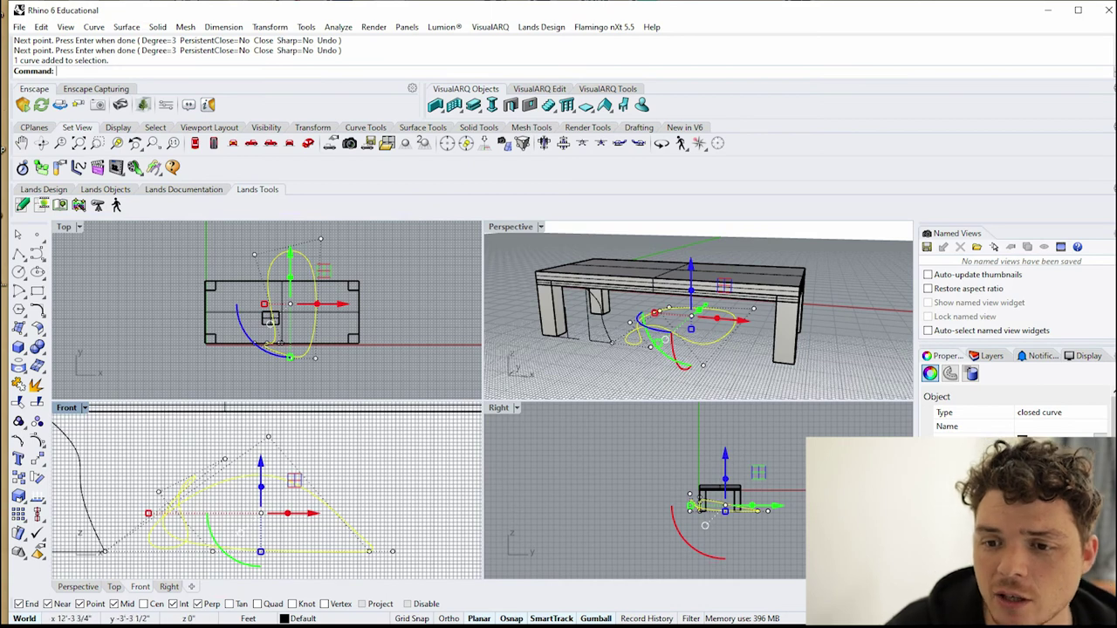
key(Escape)
scroll(410, 476, down, 3)
click(315, 474)
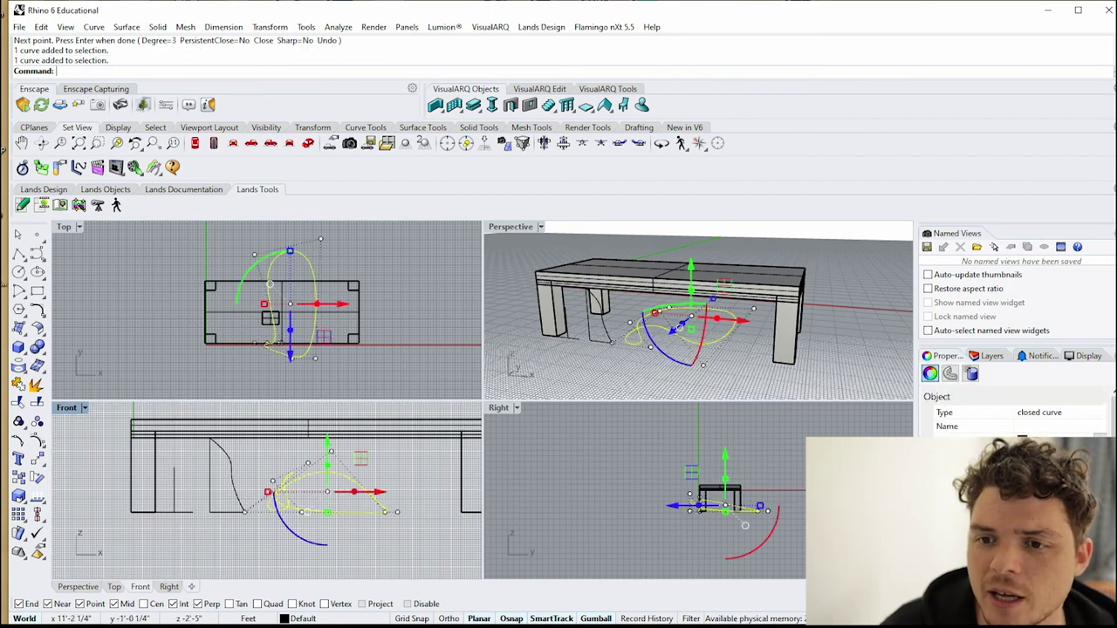
scroll(305, 277, up, 4)
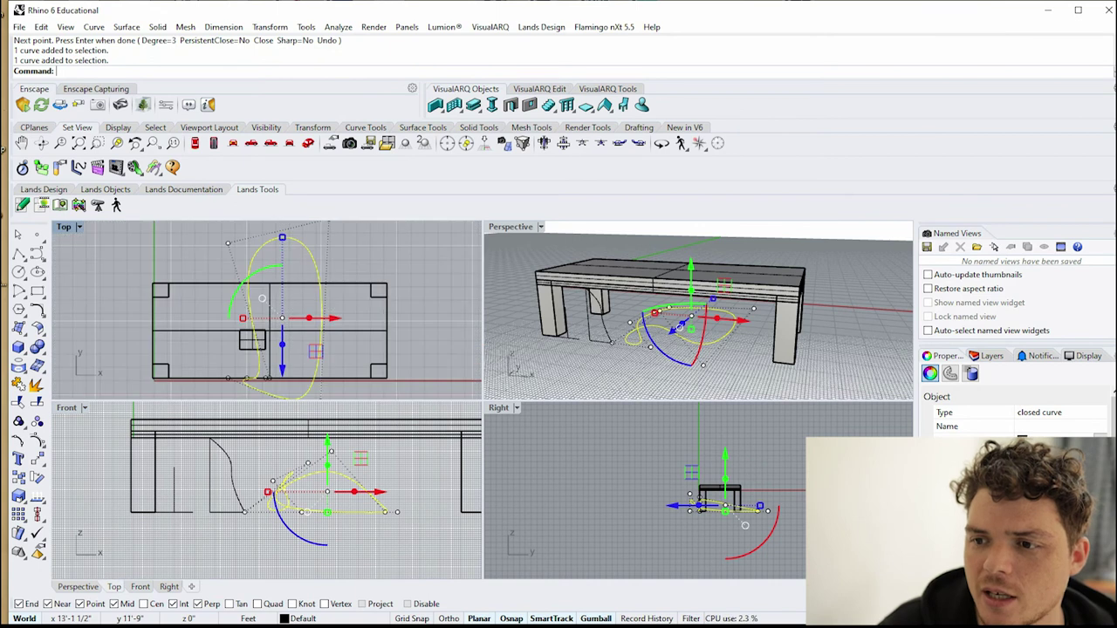
right_drag(690, 356, 653, 364)
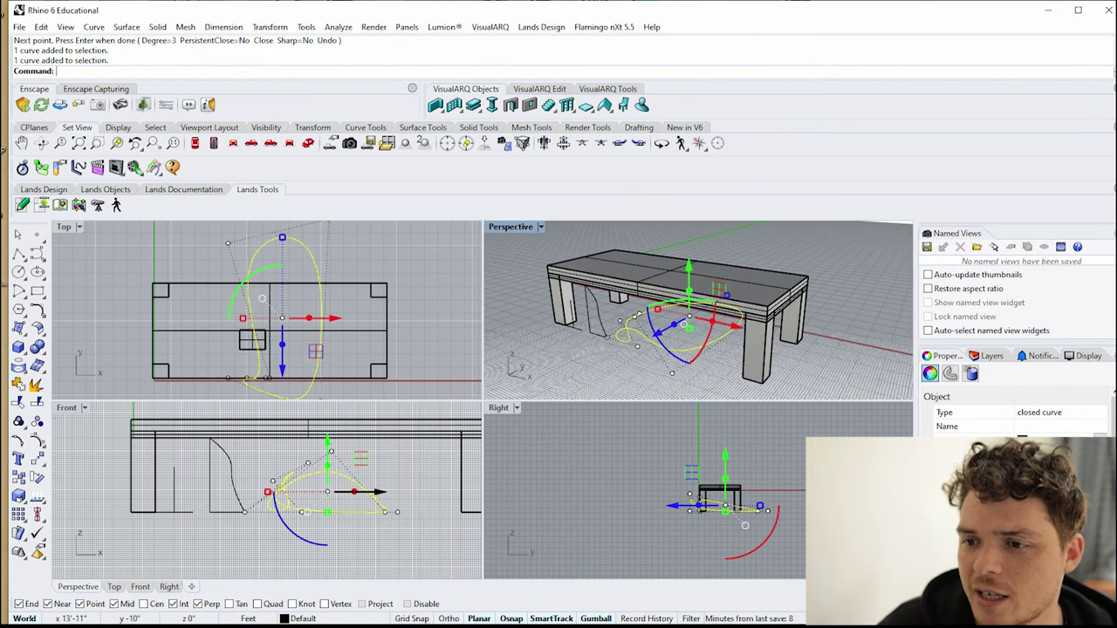
- Extrude the non-planar closed curve vertically with the gumball and try to cap the resulting surface
drag(690, 272, 689, 232)
right_drag(720, 360, 764, 262)
key(Escape)
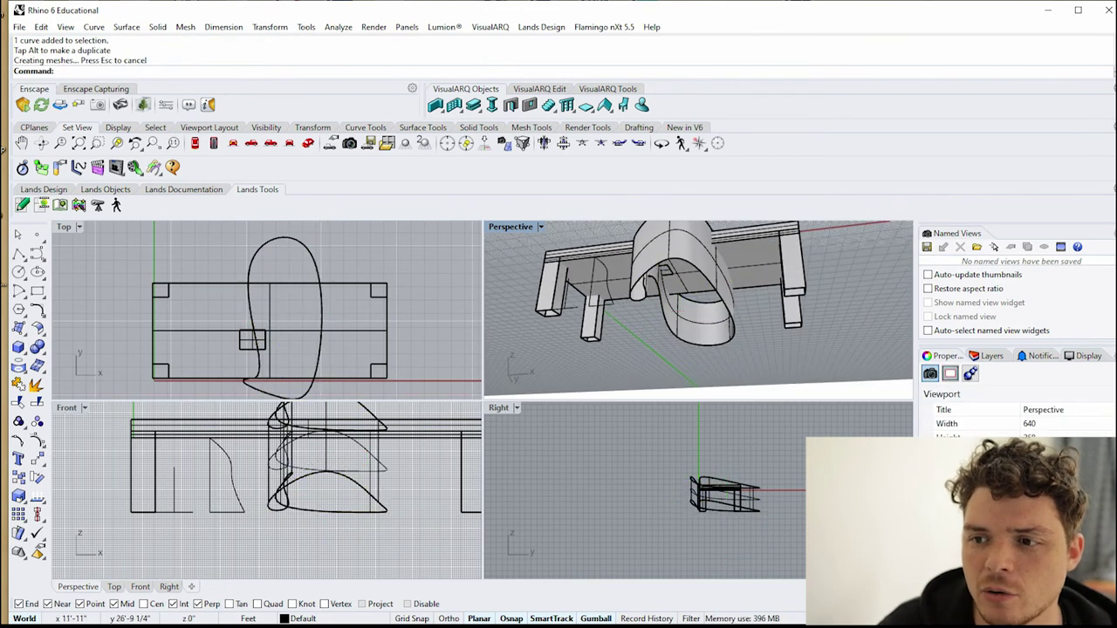
right_drag(785, 319, 778, 386)
right_drag(705, 358, 699, 328)
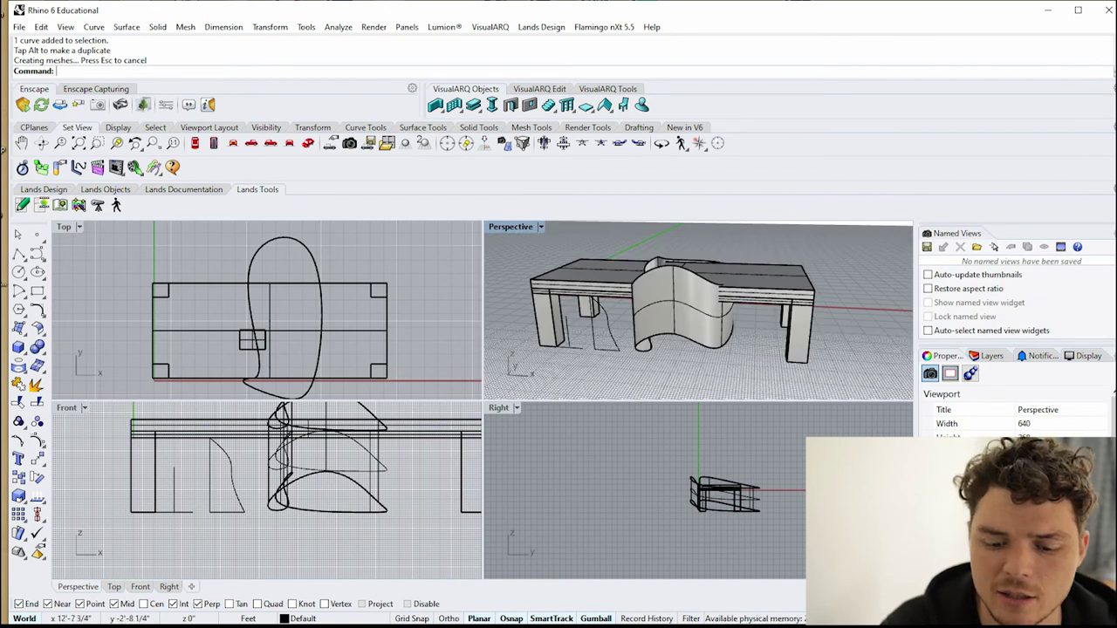
click(692, 325)
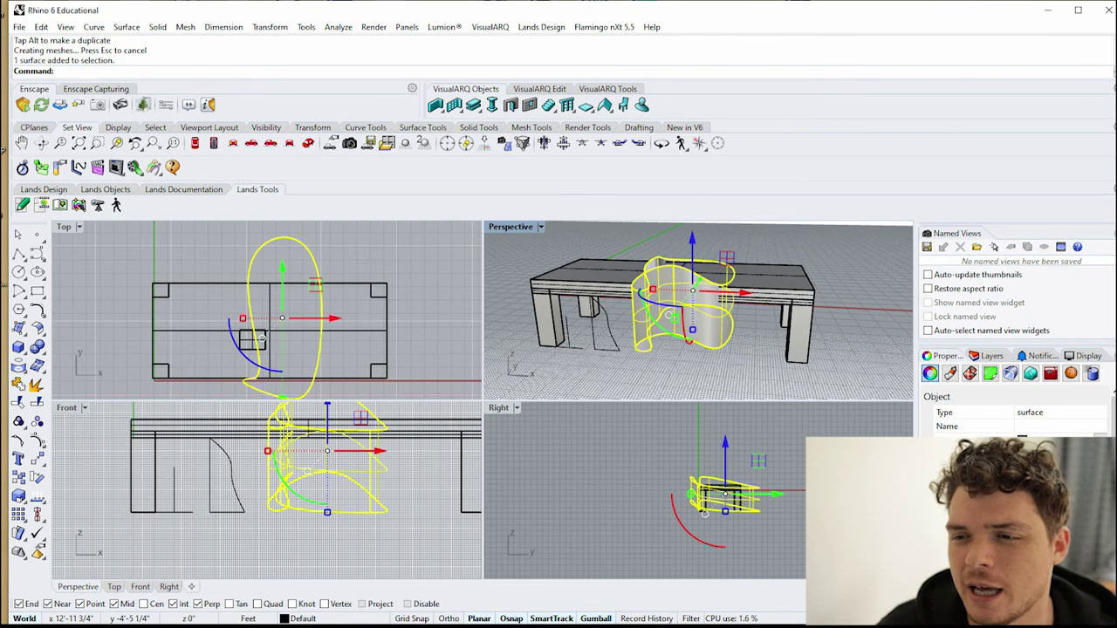
key(Return)
right_drag(623, 371, 595, 356)
click(602, 362)
- Delete the extruded surface and the non-planar curve it was made from
click(648, 331)
key(Delete)
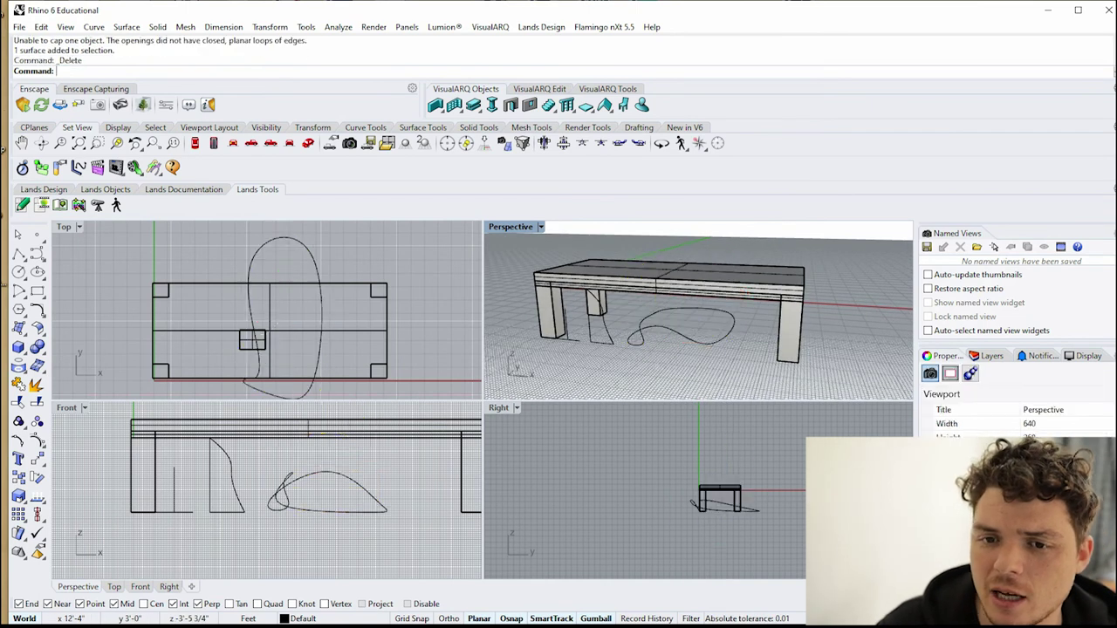
click(705, 343)
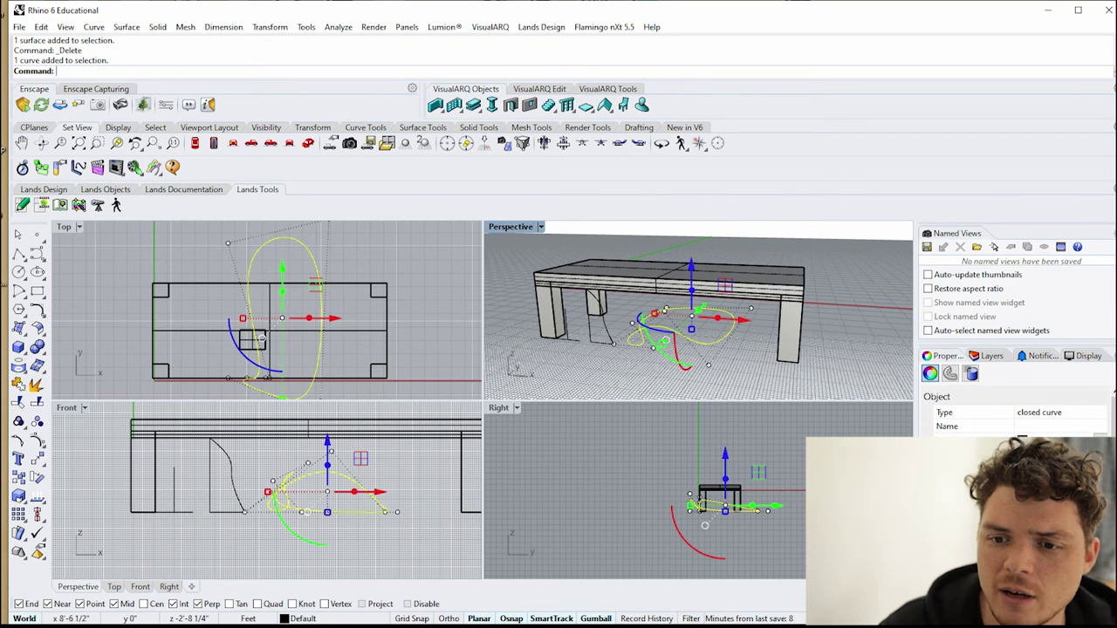
key(Delete)
- Draw a new closed freeform curve beside the profile, placing one control point in the Top view and the others in the Front view
click(37, 254)
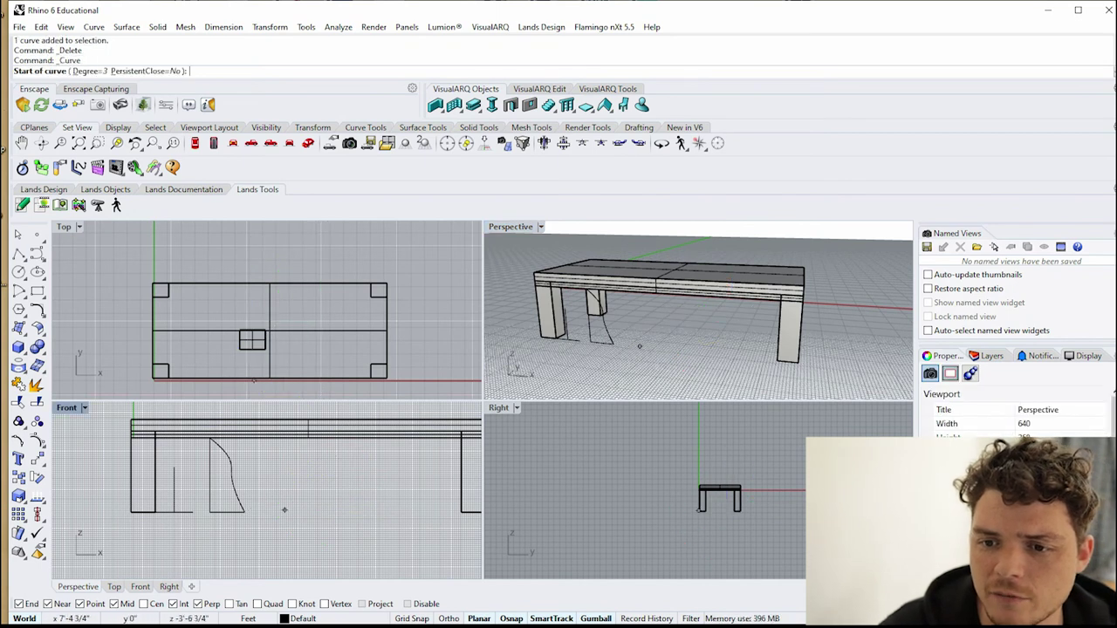
click(284, 518)
click(249, 474)
click(274, 480)
click(291, 345)
click(355, 522)
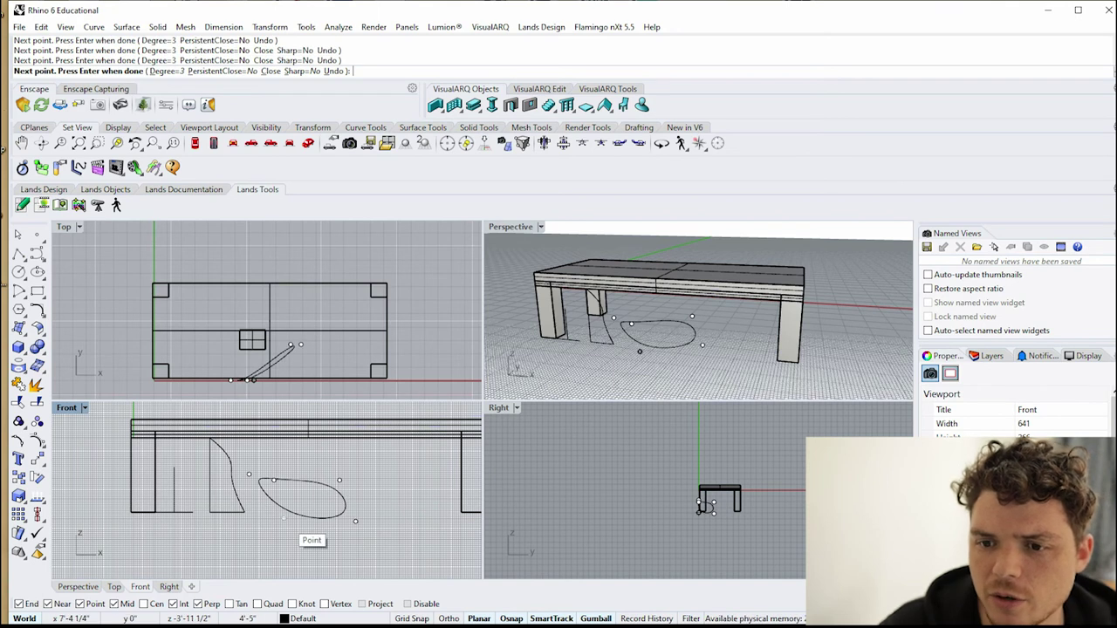
click(286, 518)
click(308, 517)
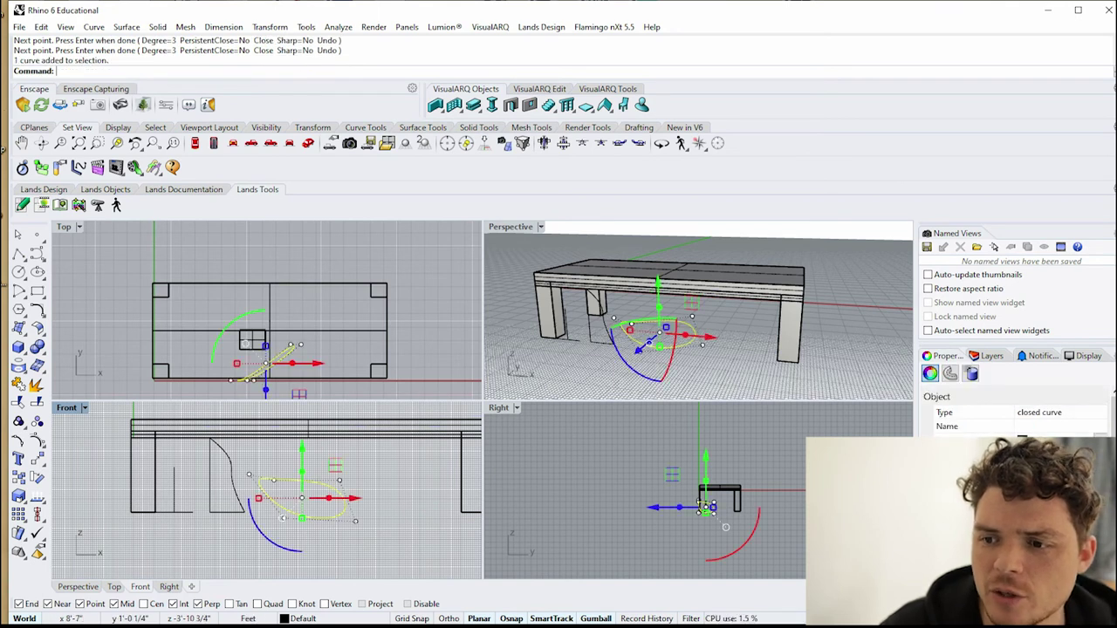
- Project the new closed curve onto the Perspective view's construction plane with ProjectToCPlane, keeping the input object
click(340, 354)
click(603, 480)
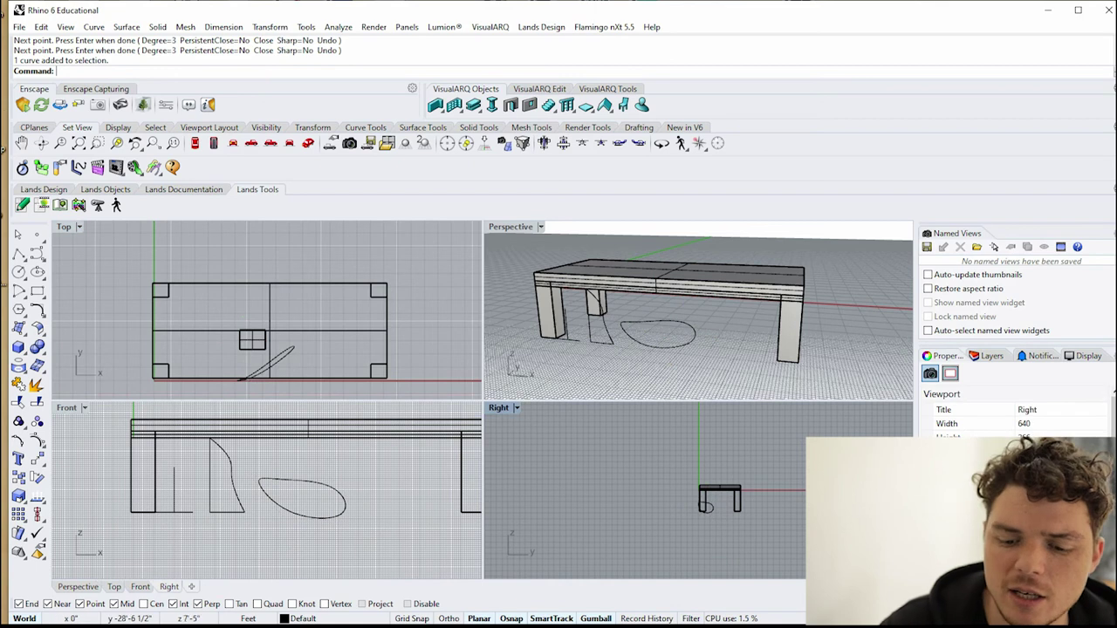
click(641, 375)
click(326, 518)
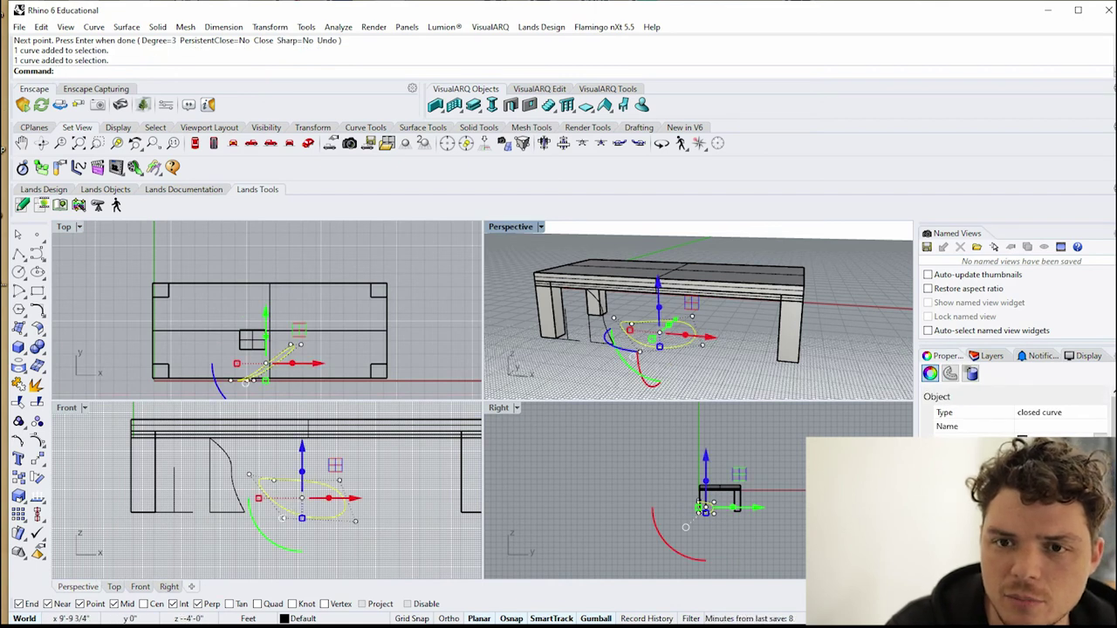
text(ProjectToCPlane)
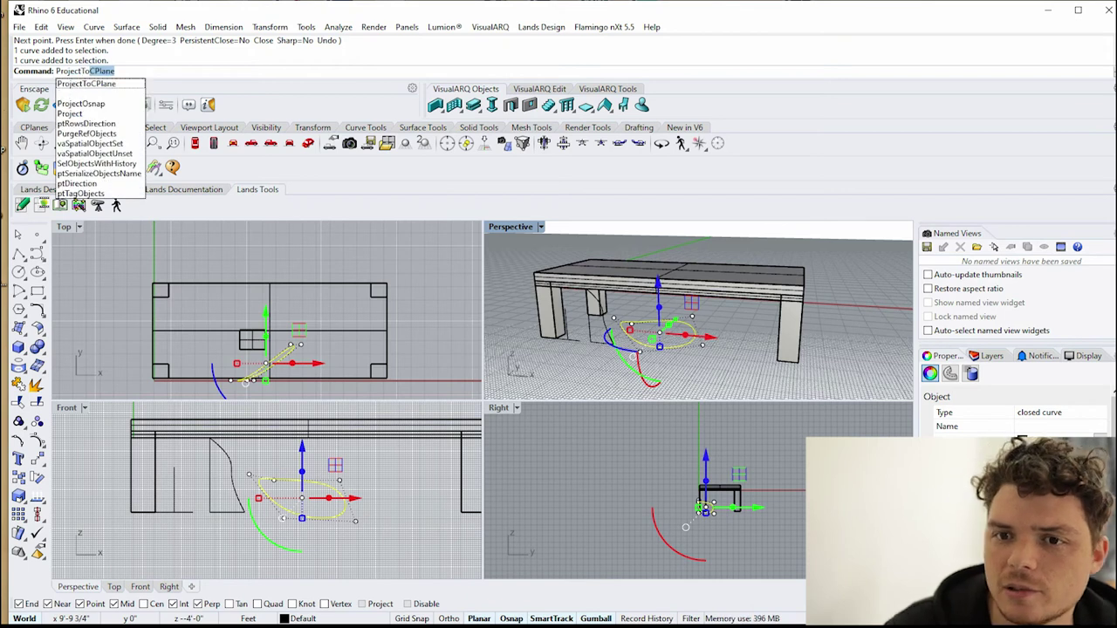
key(Return)
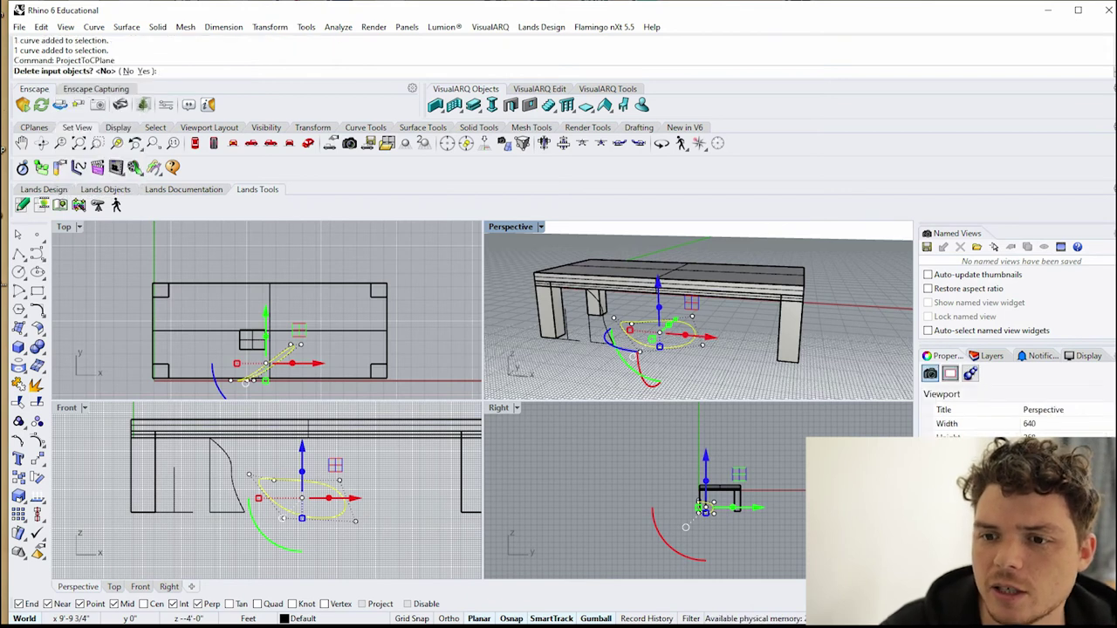
key(Return)
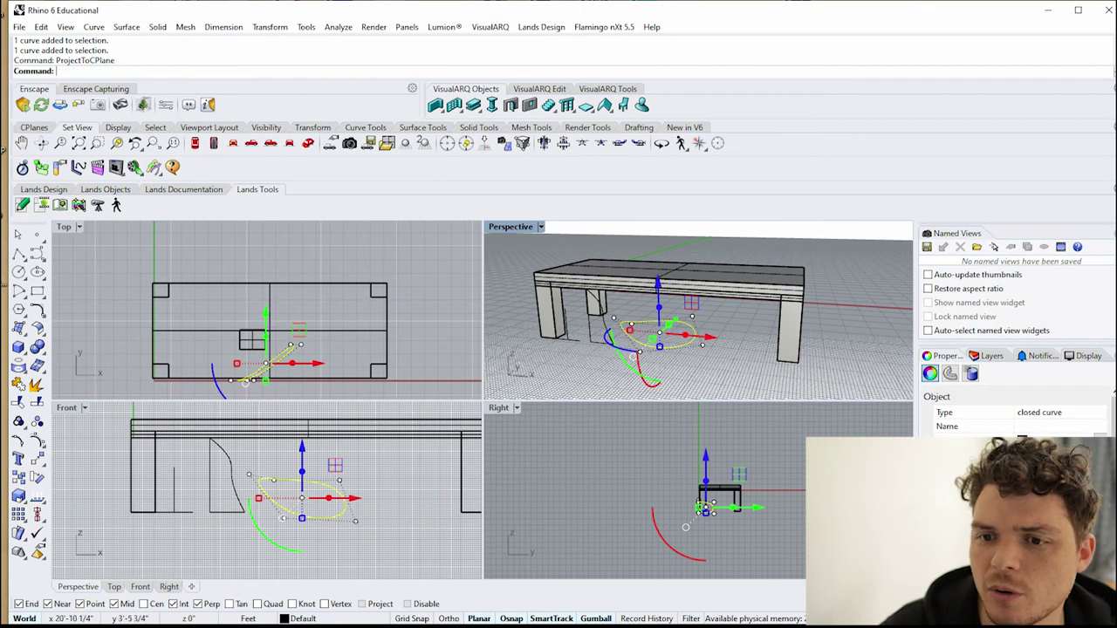
- Project the closed freeform curve onto the Front view's construction plane with ProjectToCPlane, deleting the input object
right_drag(747, 345, 732, 371)
key(Escape)
click(675, 348)
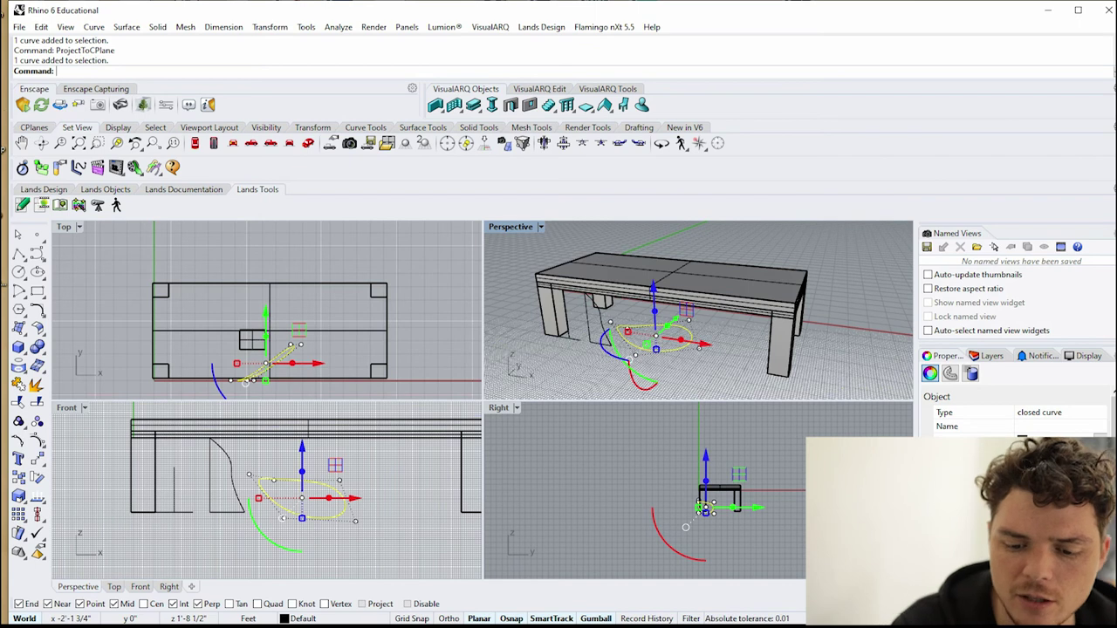
click(75, 408)
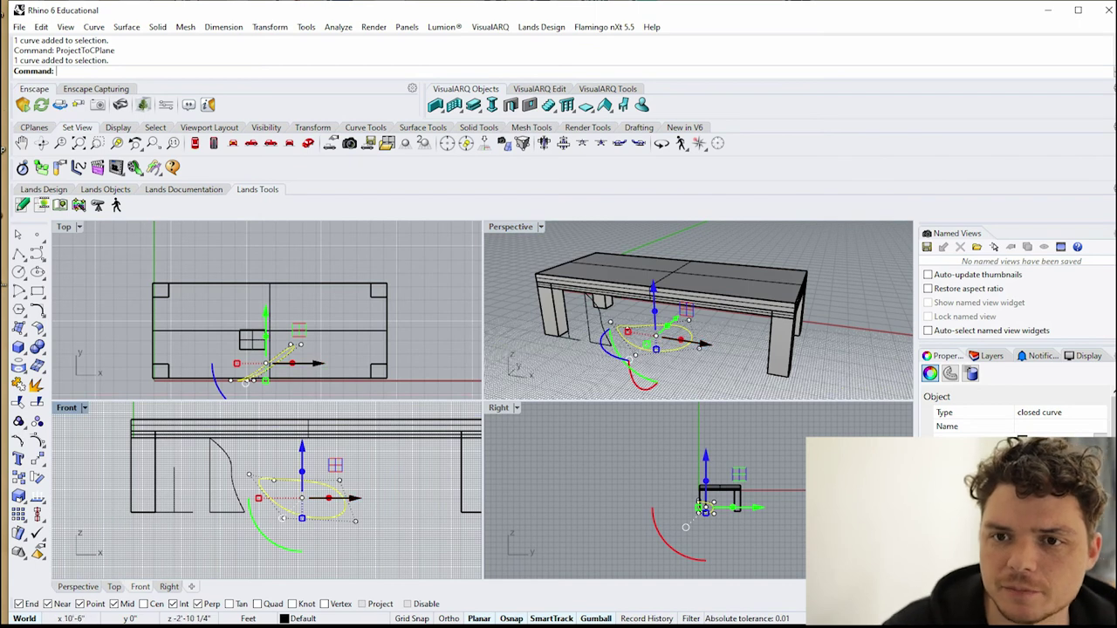
text(pro)
key(Return)
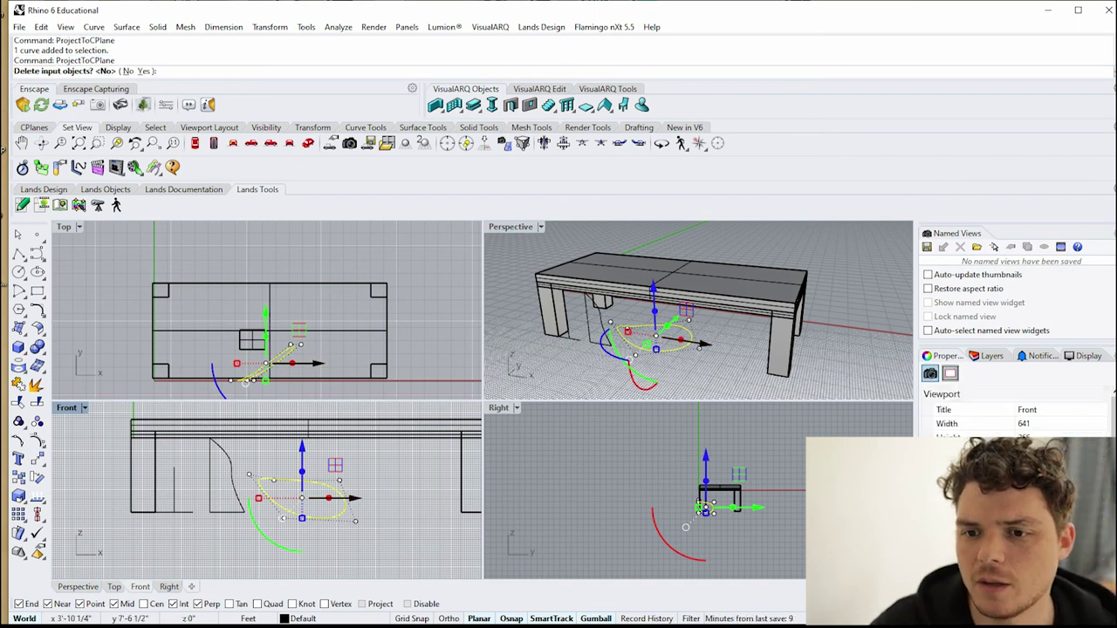
click(145, 70)
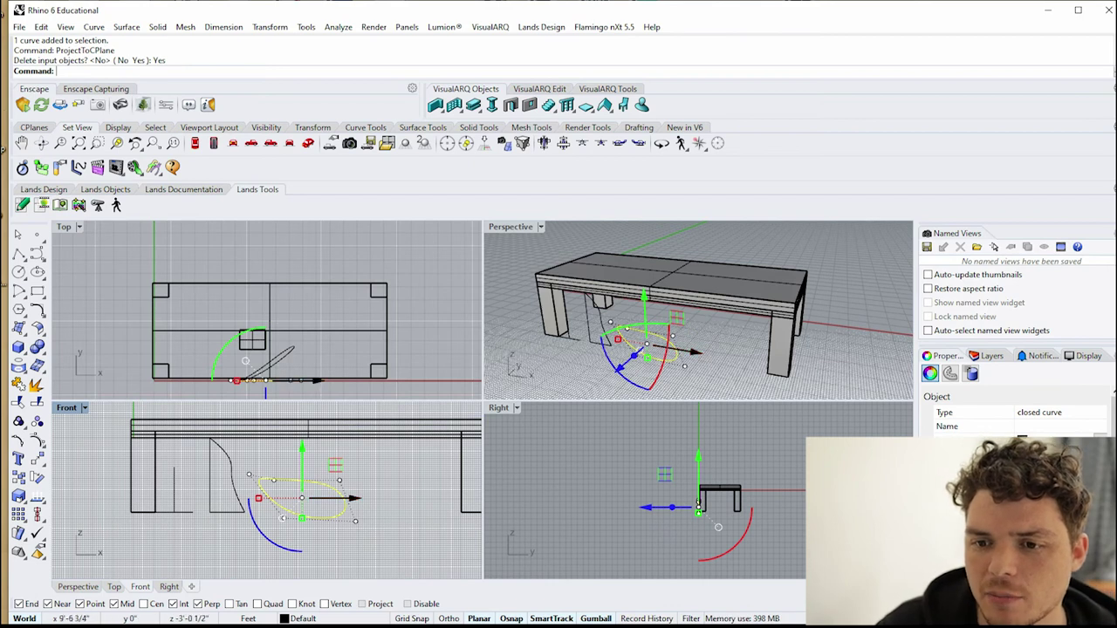
scroll(286, 492, up, 6)
key(Escape)
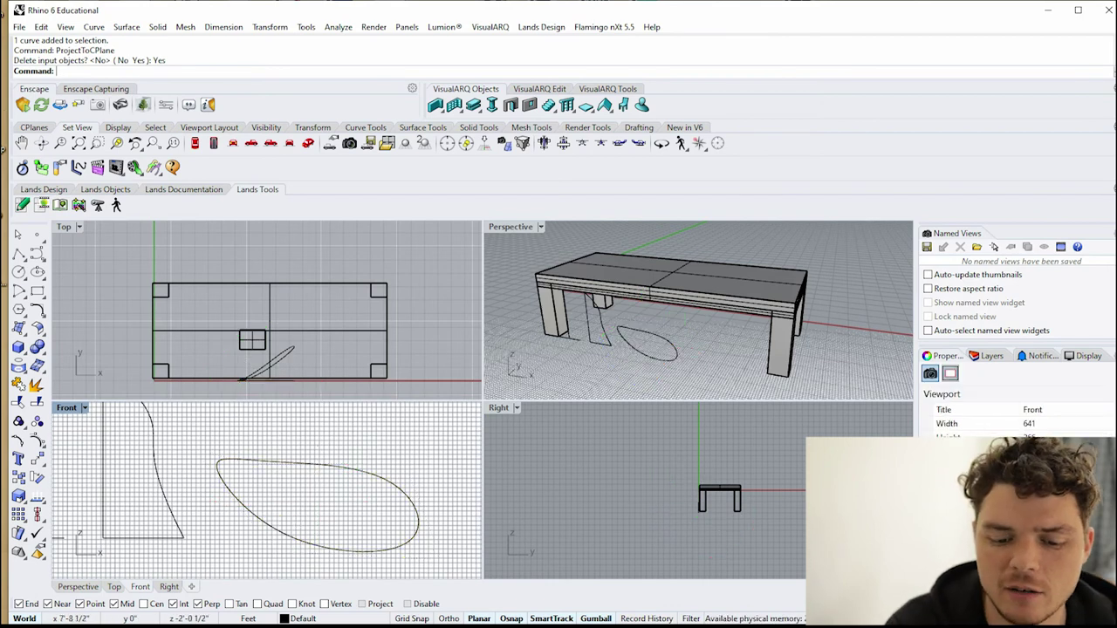
- Extrude the flattened closed curve with ExtrudeCrv as a solid, about 4.9 ft toward the back of the table
click(277, 462)
text(Ex)
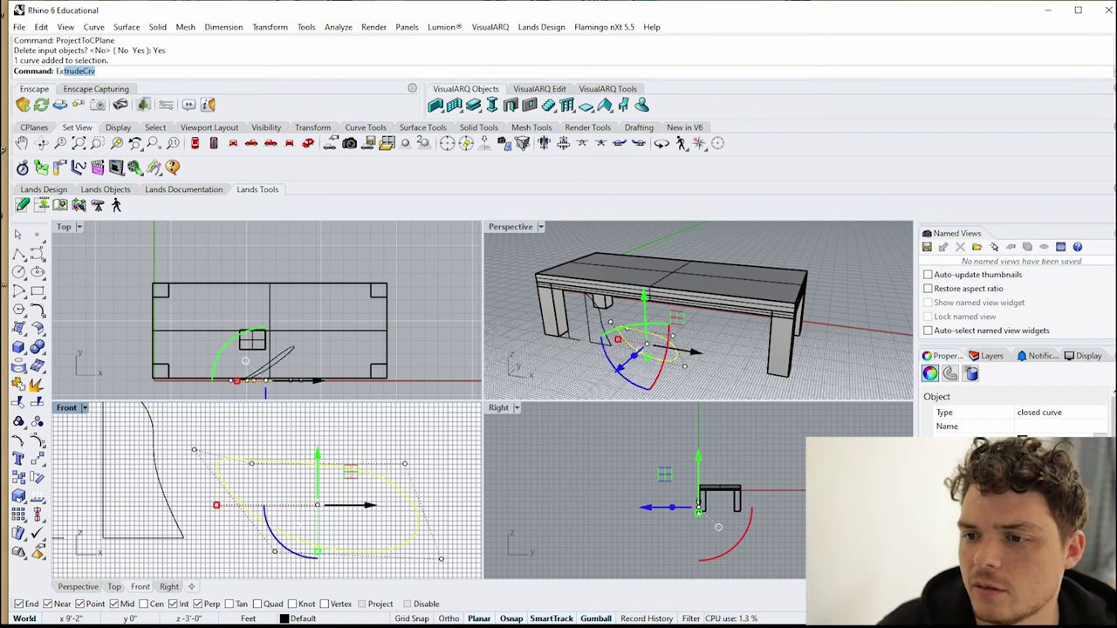
text(trude)
key(Return)
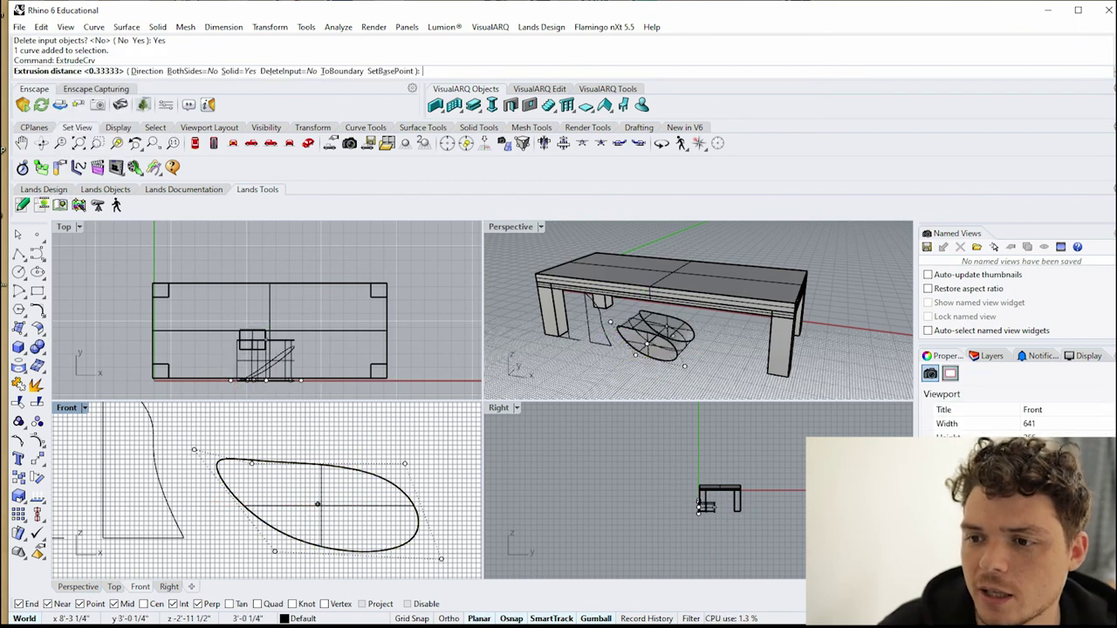
click(686, 332)
mouse_move(738, 339)
right_down()
mouse_move(742, 301)
mouse_move(737, 324)
right_up()
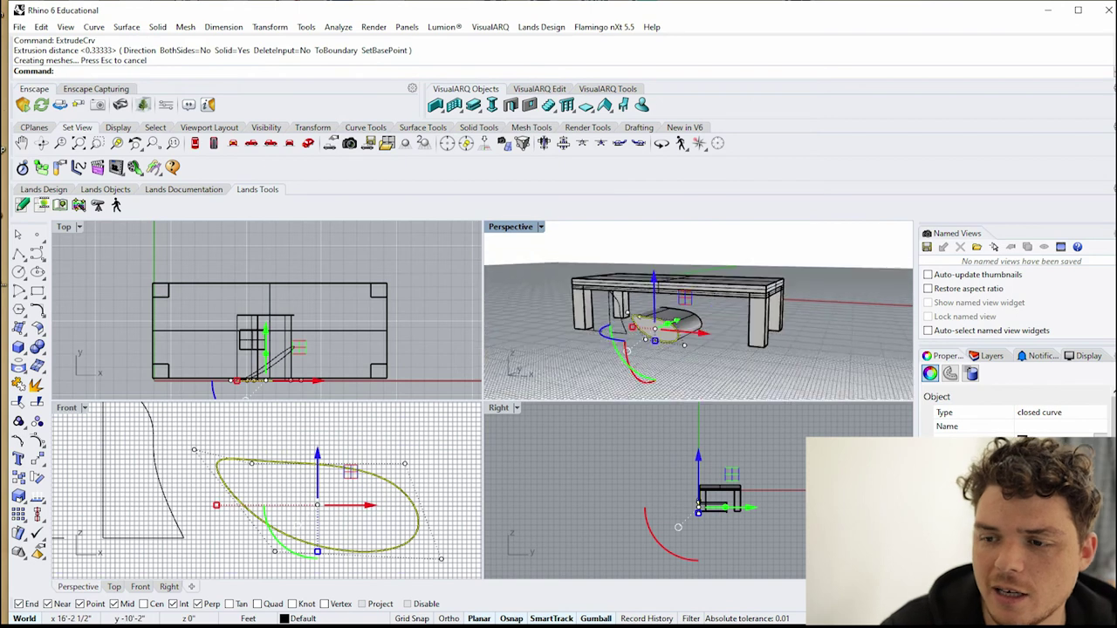
scroll(737, 327, up, 5)
- Delete the solid extruded from the flattened curve, keeping the curve itself
click(742, 333)
click(656, 313)
key(Delete)
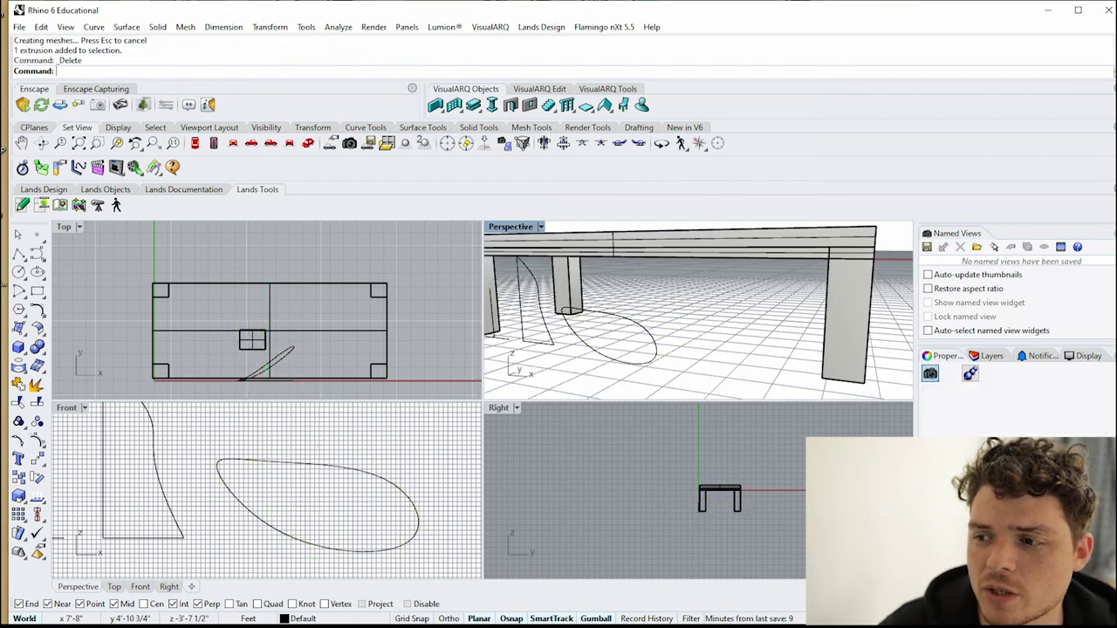
- Draw an open five-point freeform curve in the Front view, between the flattened closed curve and the right table leg
click(262, 382)
scroll(663, 347, down, 4)
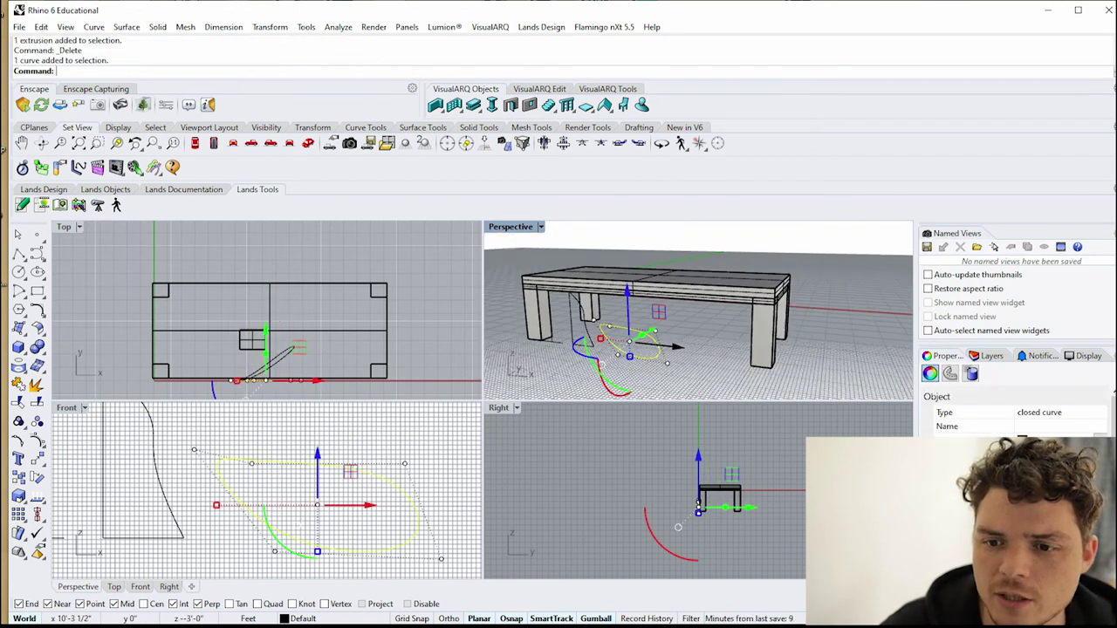
click(37, 253)
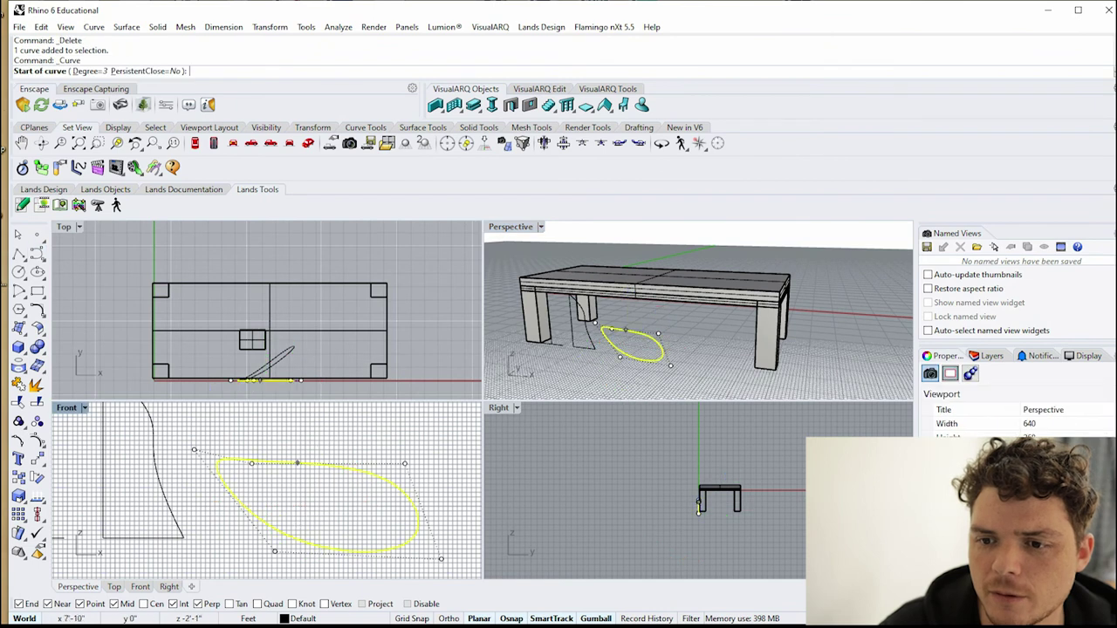
scroll(262, 507, down, 3)
click(306, 506)
click(385, 508)
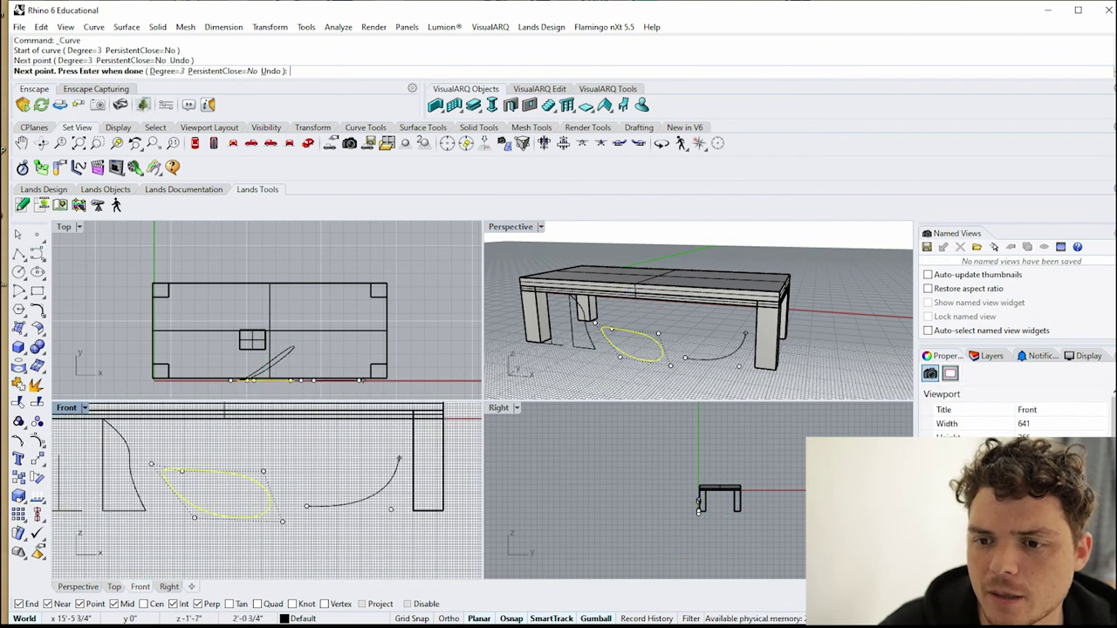
click(402, 462)
click(349, 442)
click(311, 456)
key(Return)
- Extrude the open curve under the table with ExtrudeCrv, keeping the Solid option at Yes
click(323, 499)
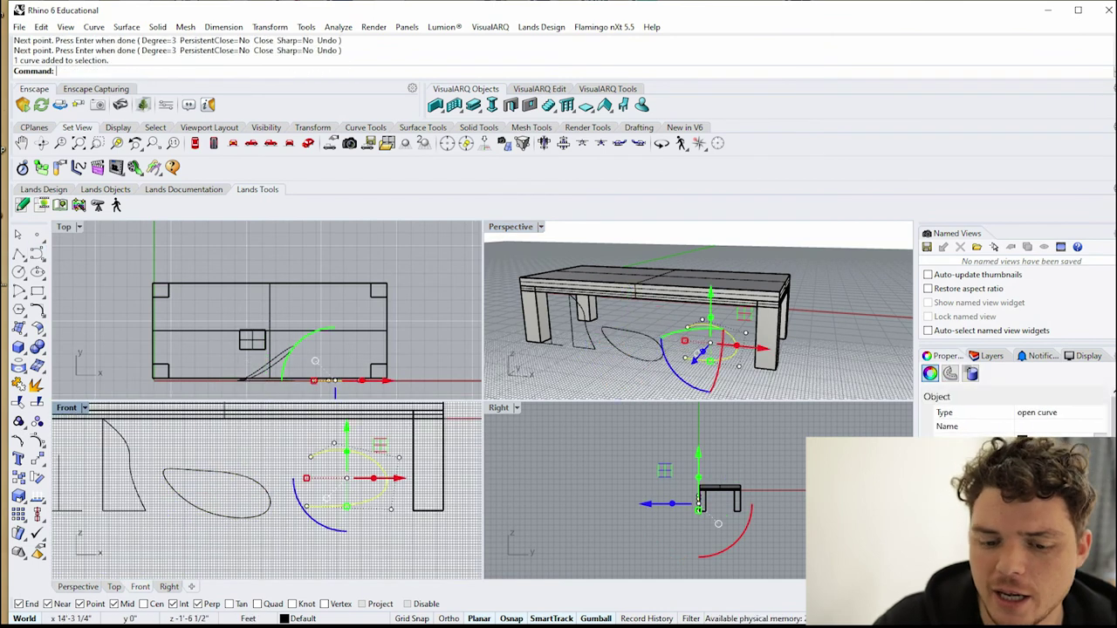
text(ExtrudeCrv)
key(Return)
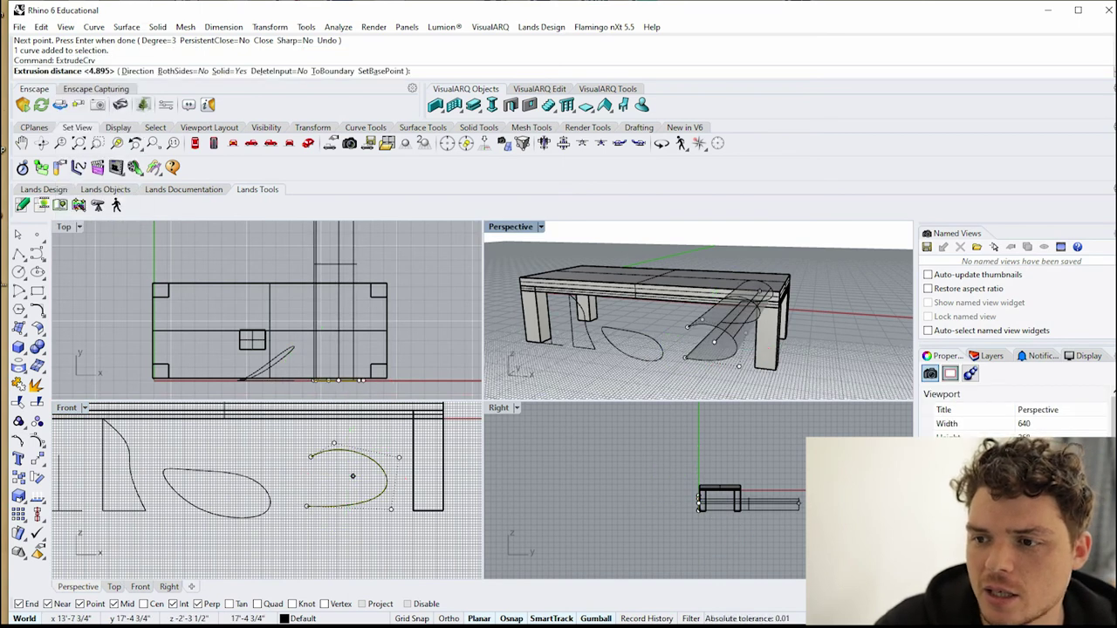
click(741, 343)
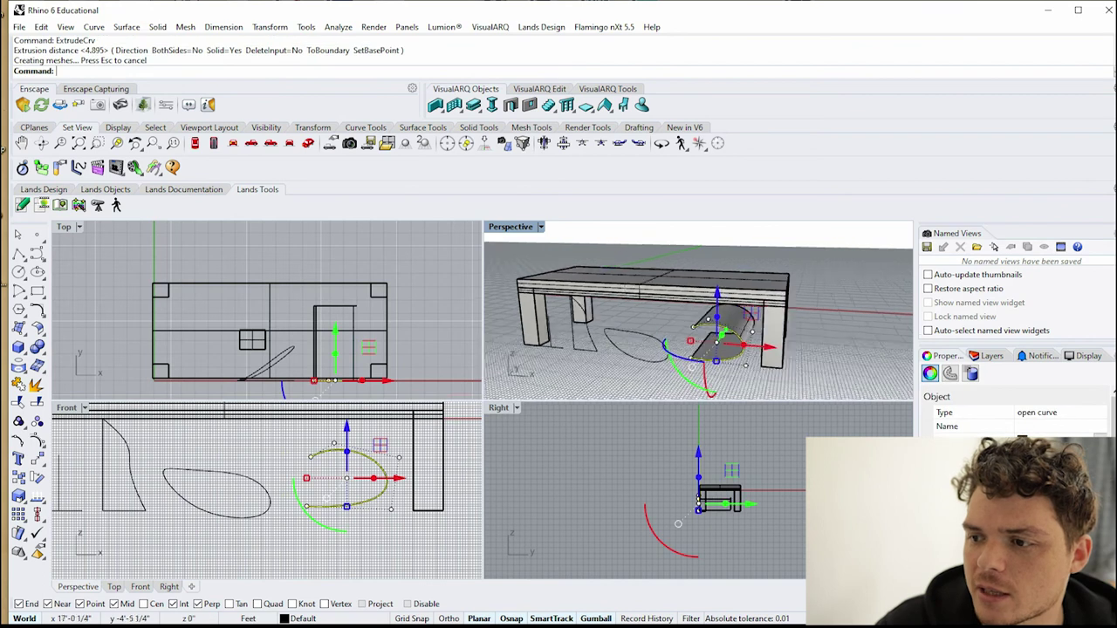
click(748, 343)
click(773, 361)
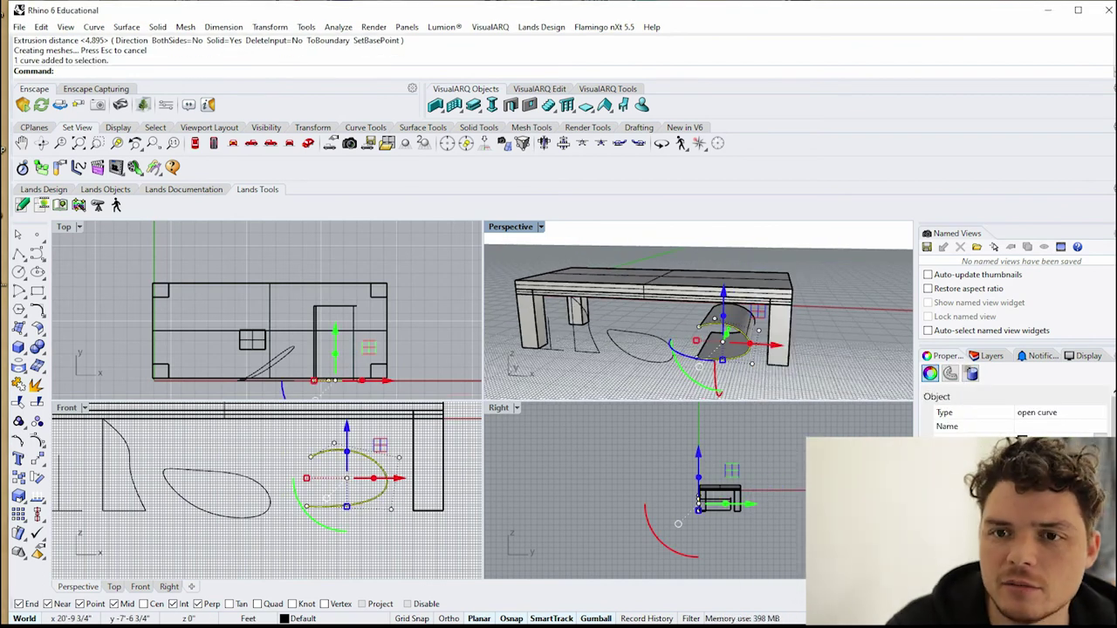
- Close the open curve with a straight segment using CloseCrv
text(CloseCrv)
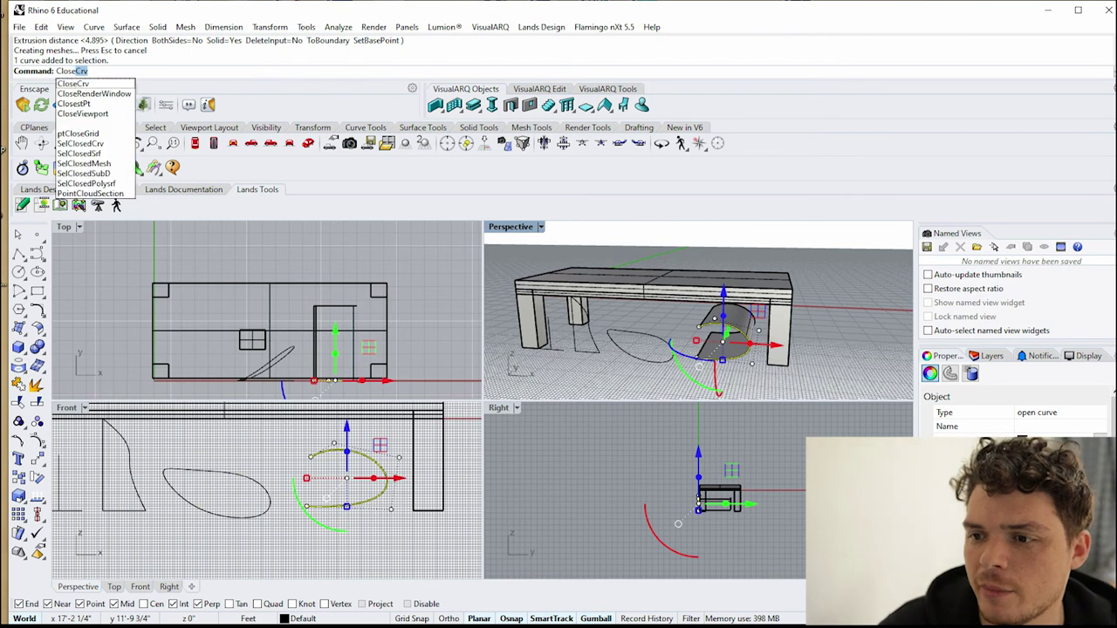
key(Return)
key(Escape)
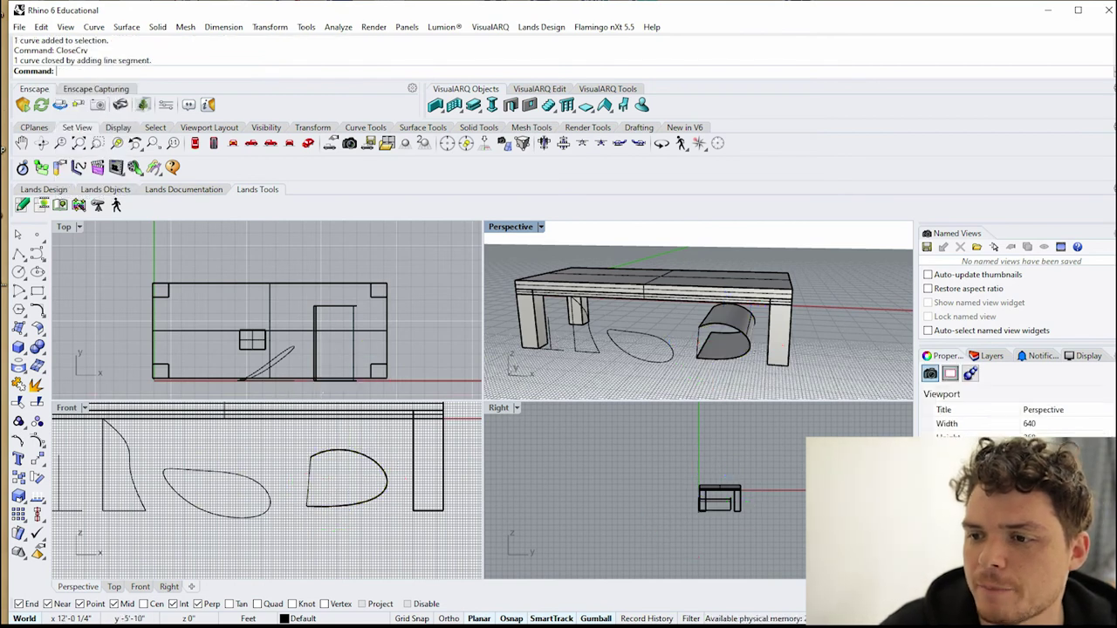
key(Escape)
- Inspect the newly closed curve and its extrusion up close, selecting each one in turn
scroll(721, 337, up, 7)
click(664, 349)
key(Escape)
right_drag(777, 306, 724, 306)
click(730, 303)
scroll(725, 303, down, 4)
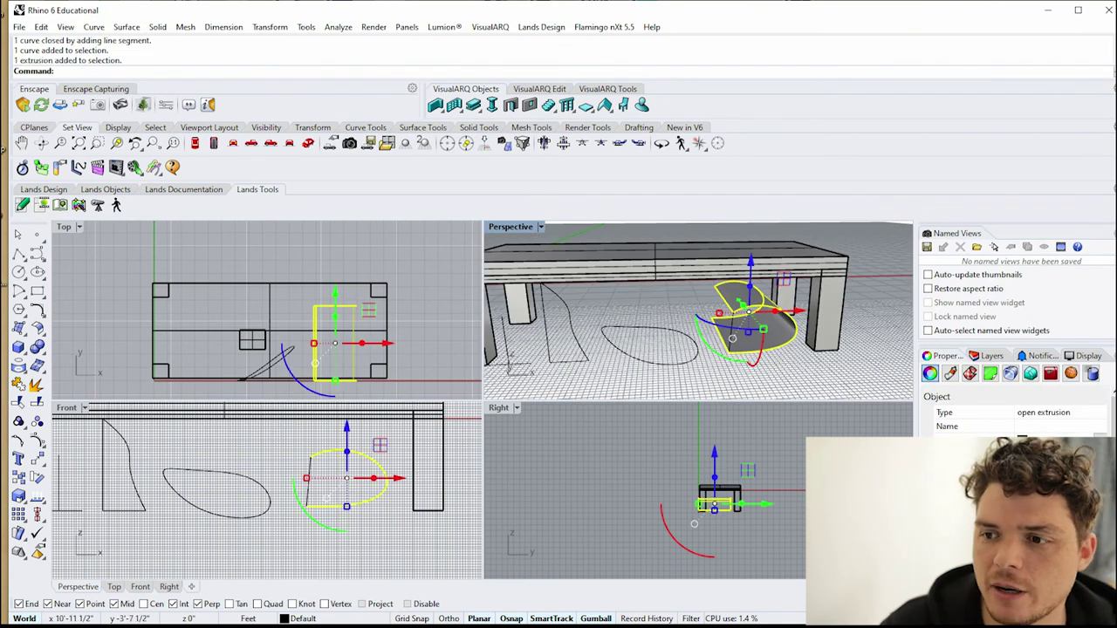
right_drag(724, 305, 714, 341)
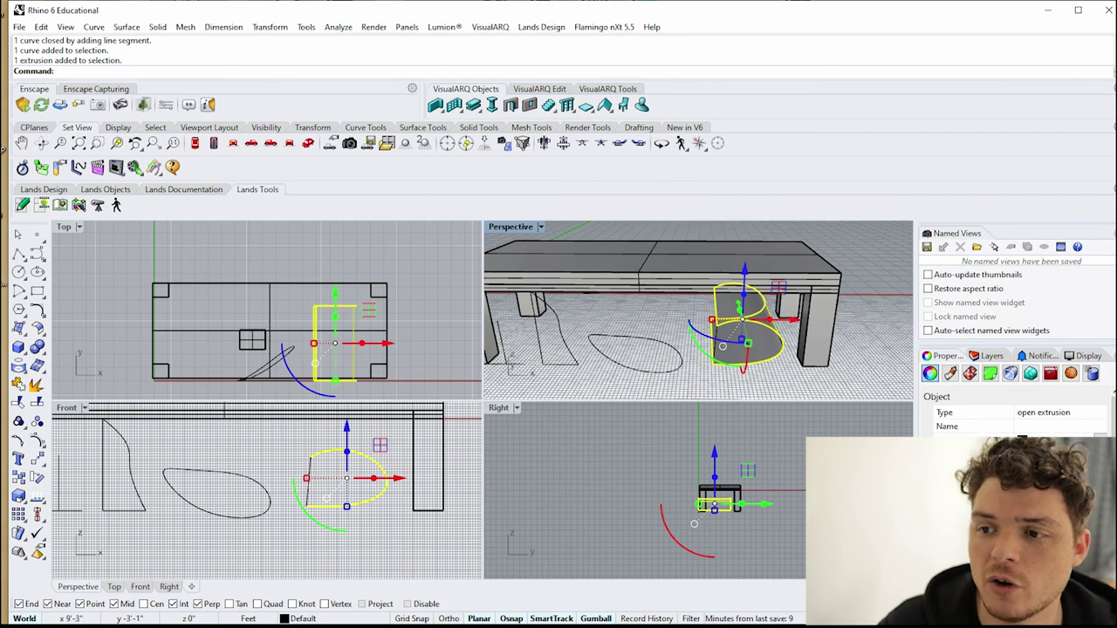
- Select the newly closed curve together with its extrusion and delete both
click(859, 345)
right_drag(864, 356, 780, 360)
drag(736, 371, 711, 336)
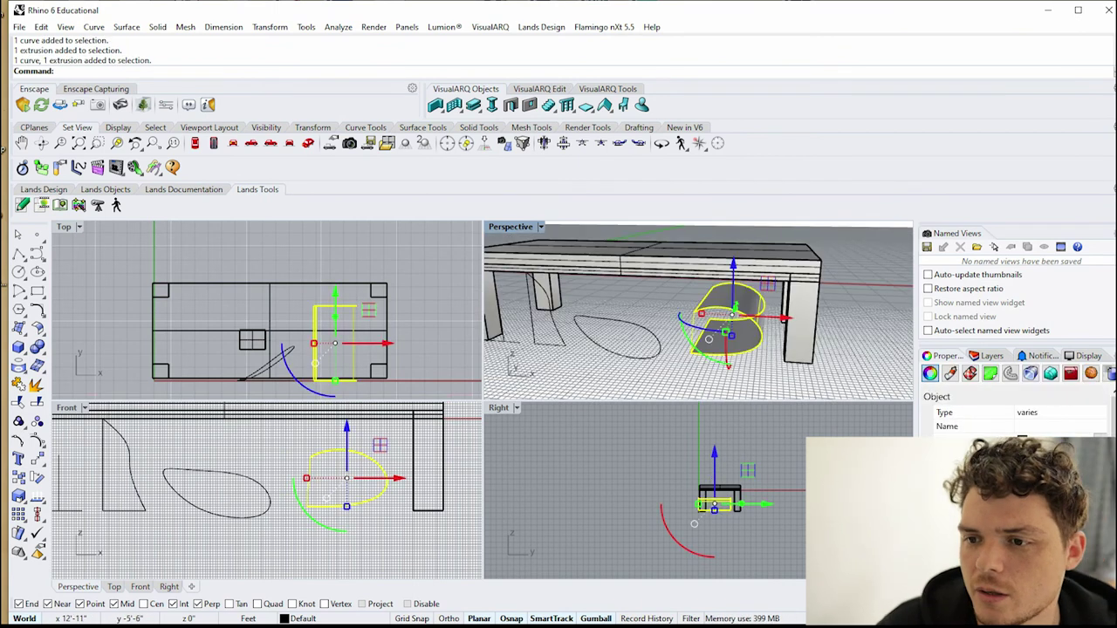
key(Delete)
- Delete the flattened closed curve under the table
click(659, 347)
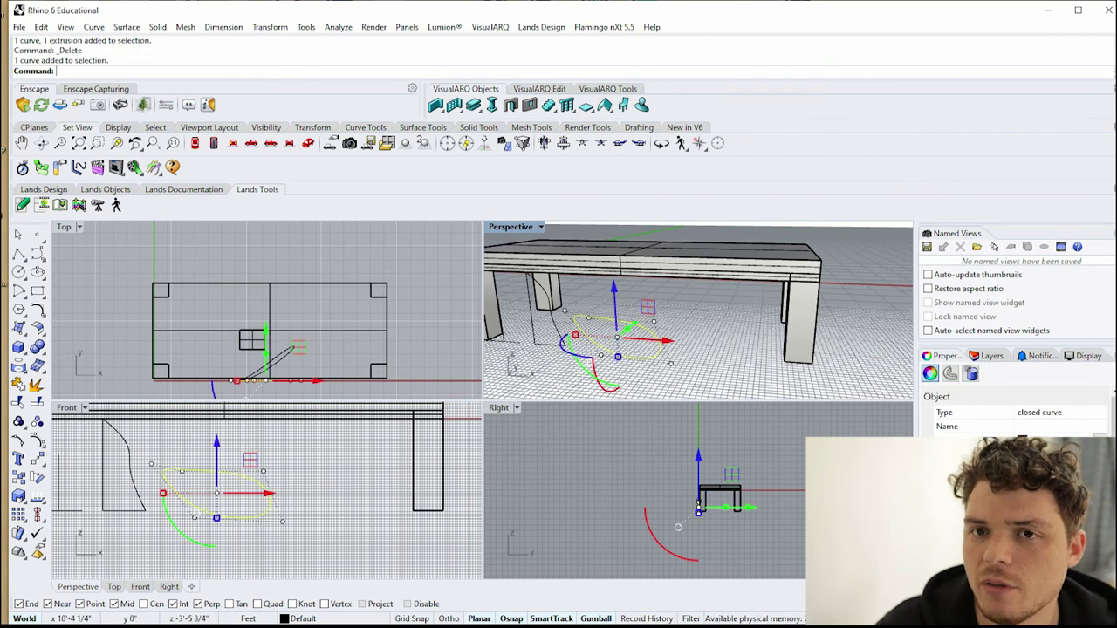
key(Delete)
scroll(672, 353, down, 3)
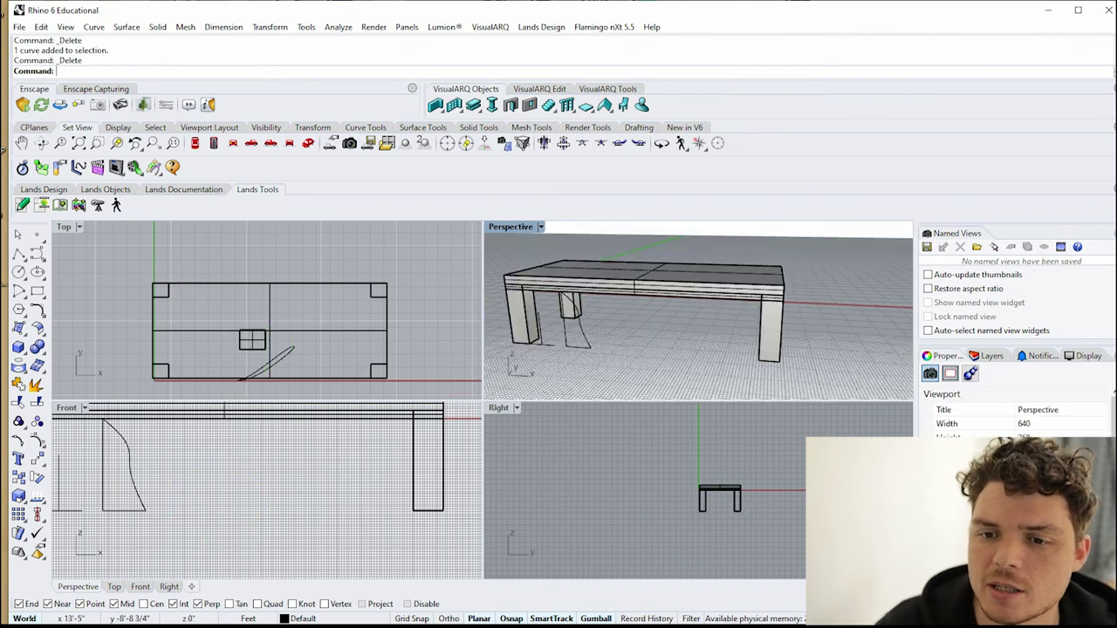
scroll(335, 482, down, 6)
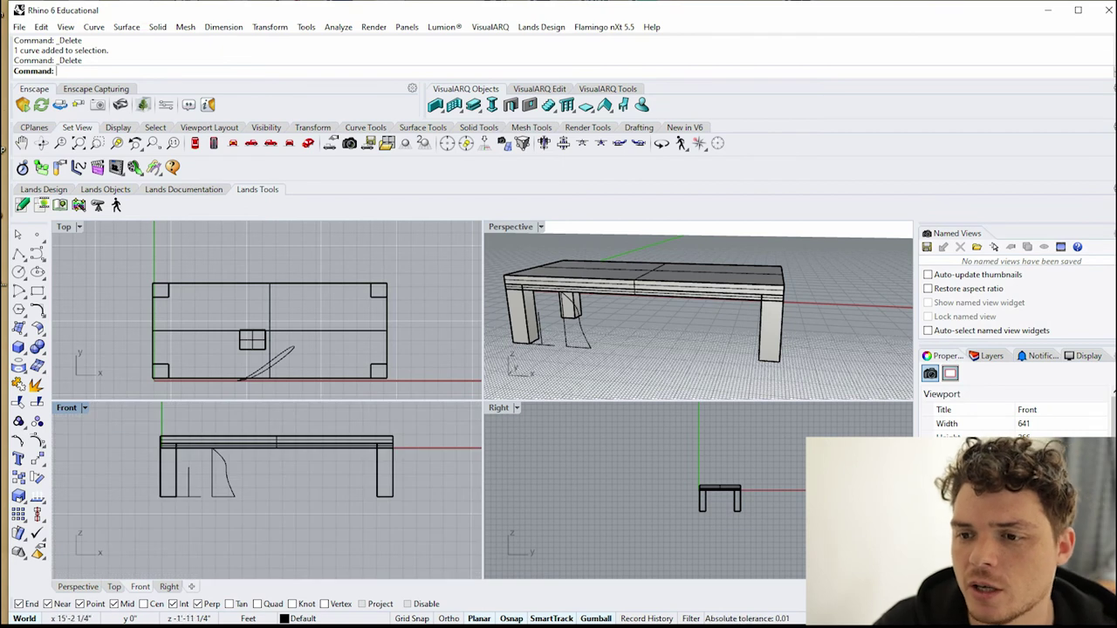
- Delete the three profile curves beside the left table leg and the remaining slanted closed curve seen in the Top view
right_drag(599, 342, 637, 365)
drag(634, 369, 539, 339)
key(Delete)
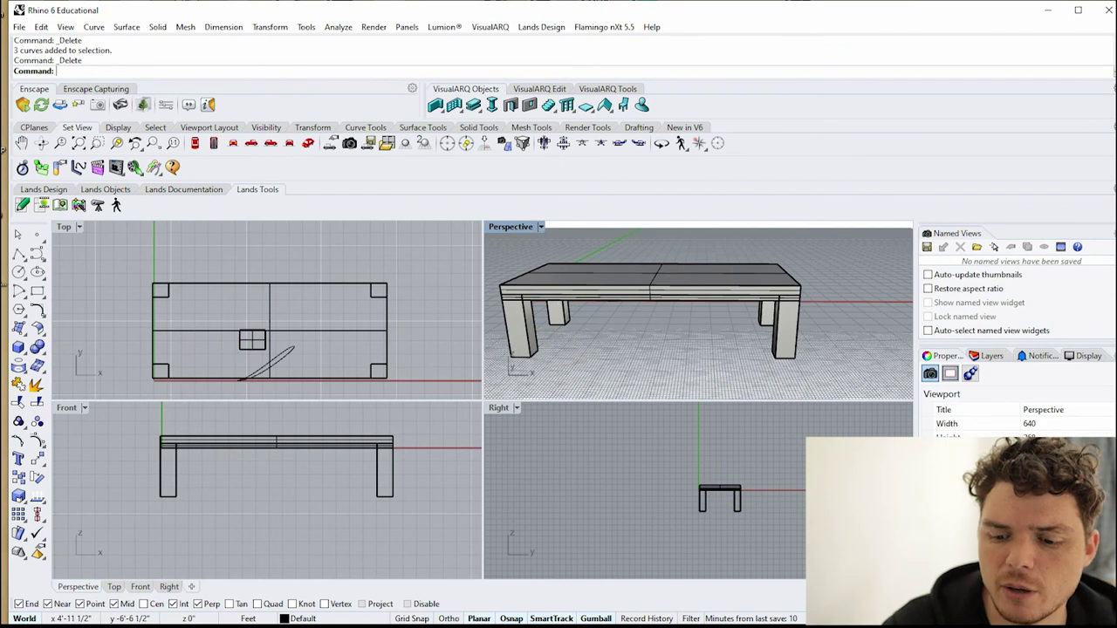
click(266, 364)
key(Delete)
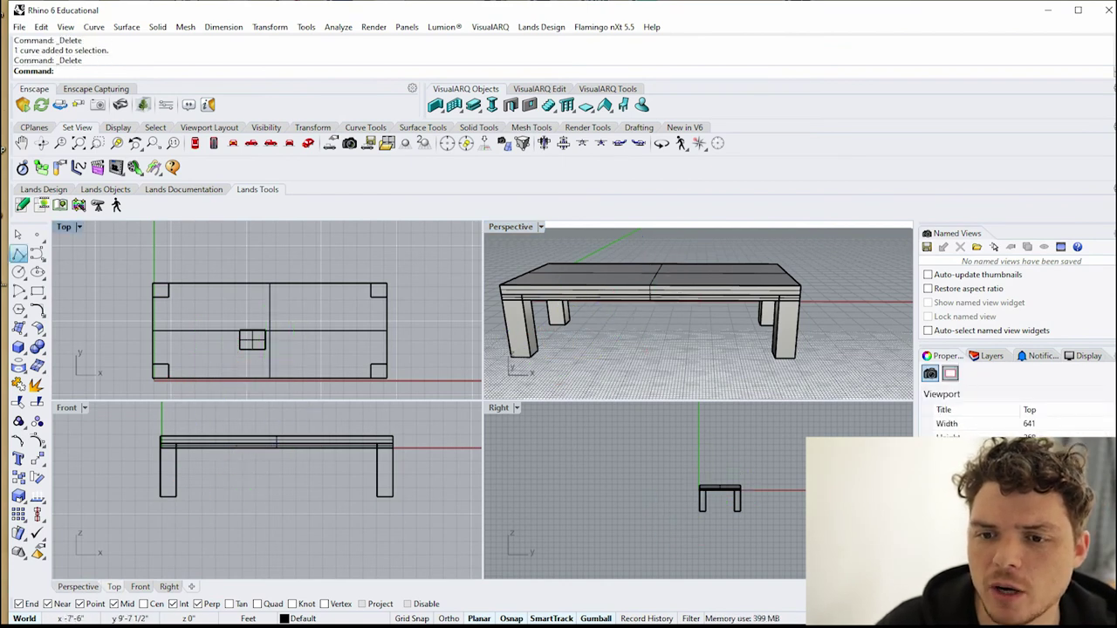
- Draw a diagonal polyline in the Front view from the top outer end of the left leg to the right leg's bottom outer corner
click(19, 253)
scroll(287, 493, down, 4)
scroll(231, 449, up, 4)
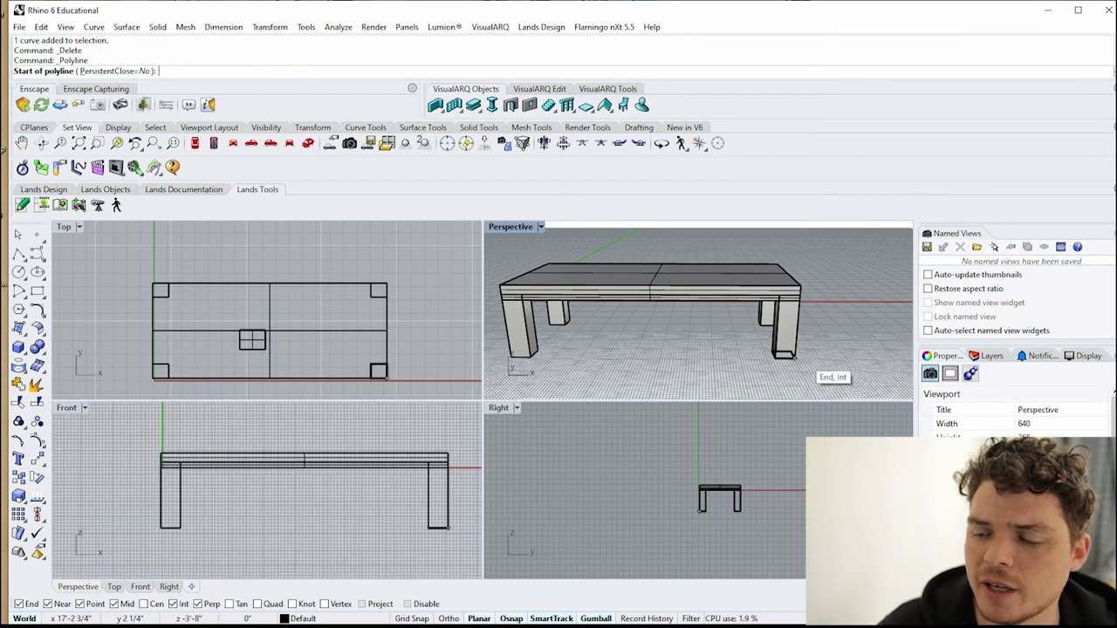
scroll(777, 353, up, 3)
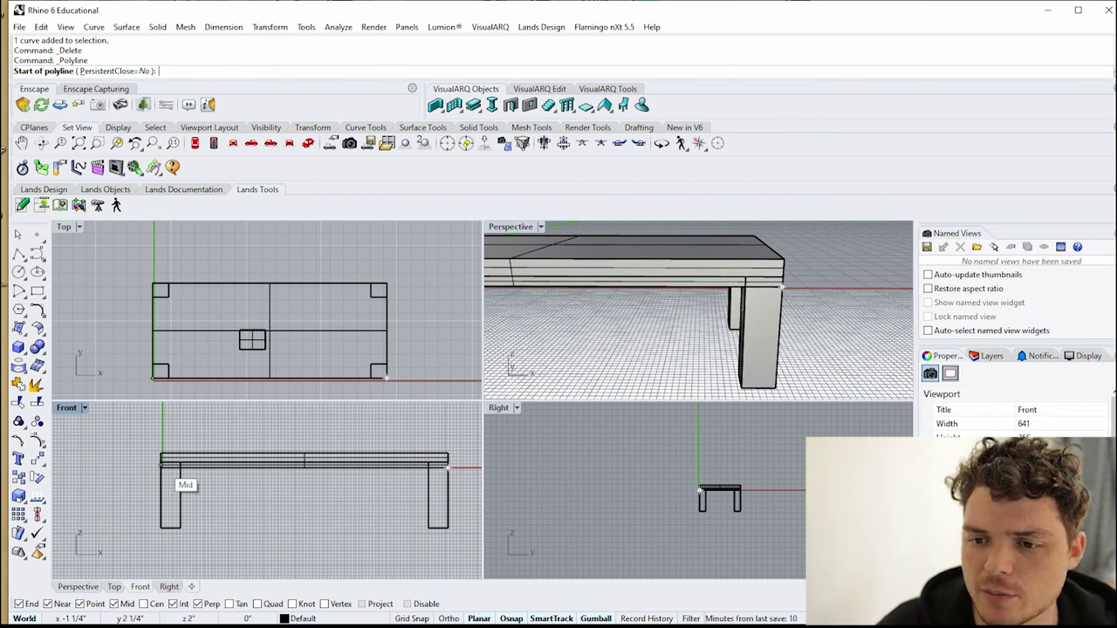
click(162, 463)
click(448, 527)
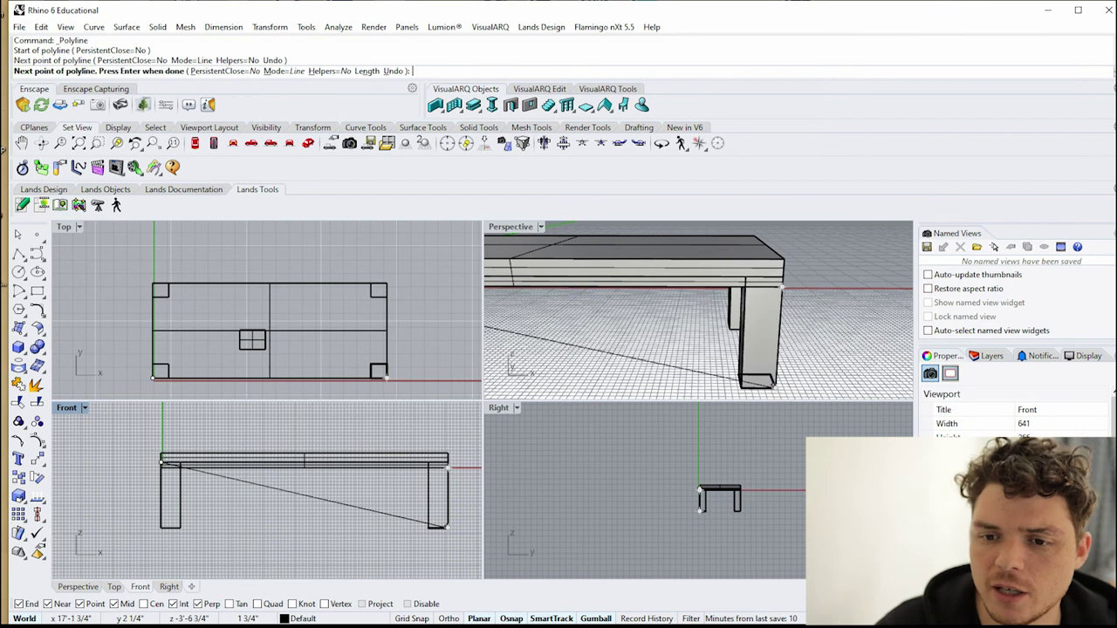
key(Return)
- Pipe the diagonal line between the legs with flat caps, using a start radius and end radius of .5"
click(399, 517)
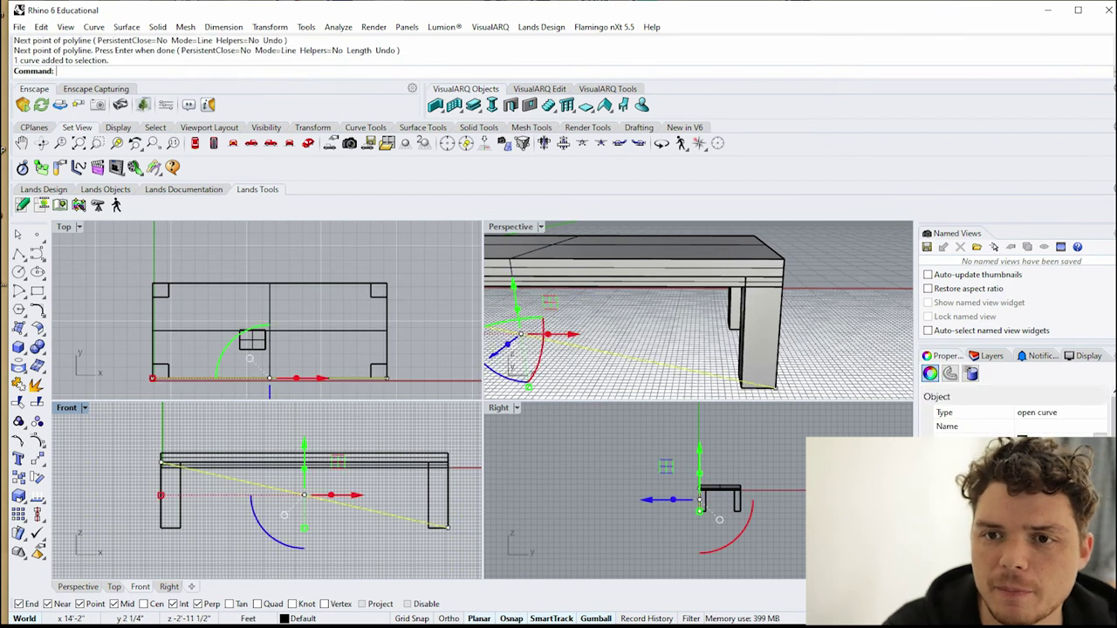
key(Return)
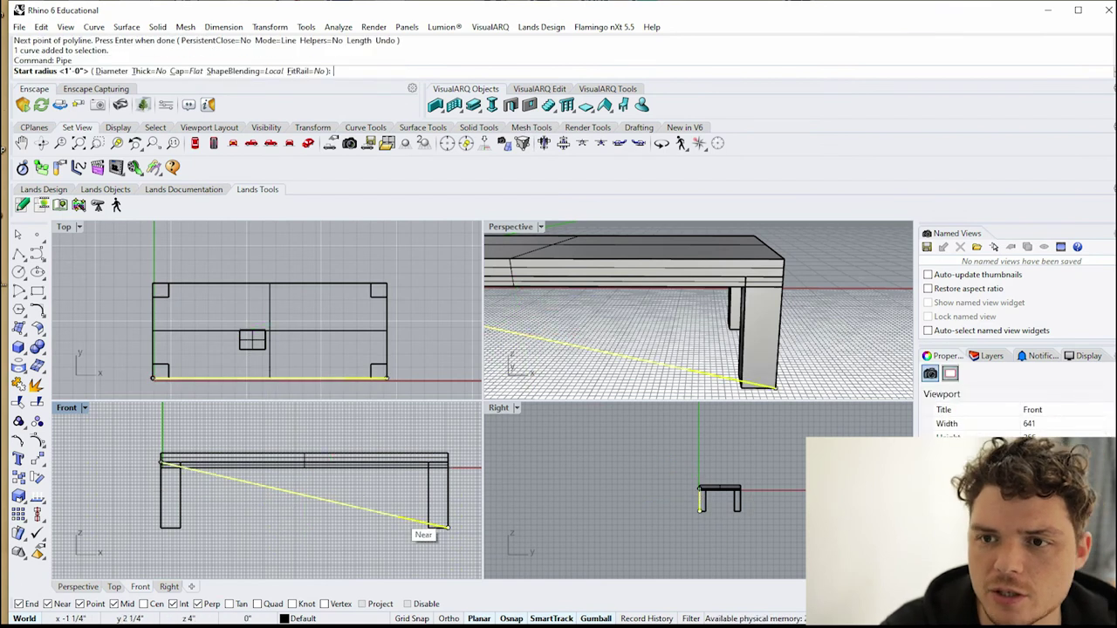
text(1)
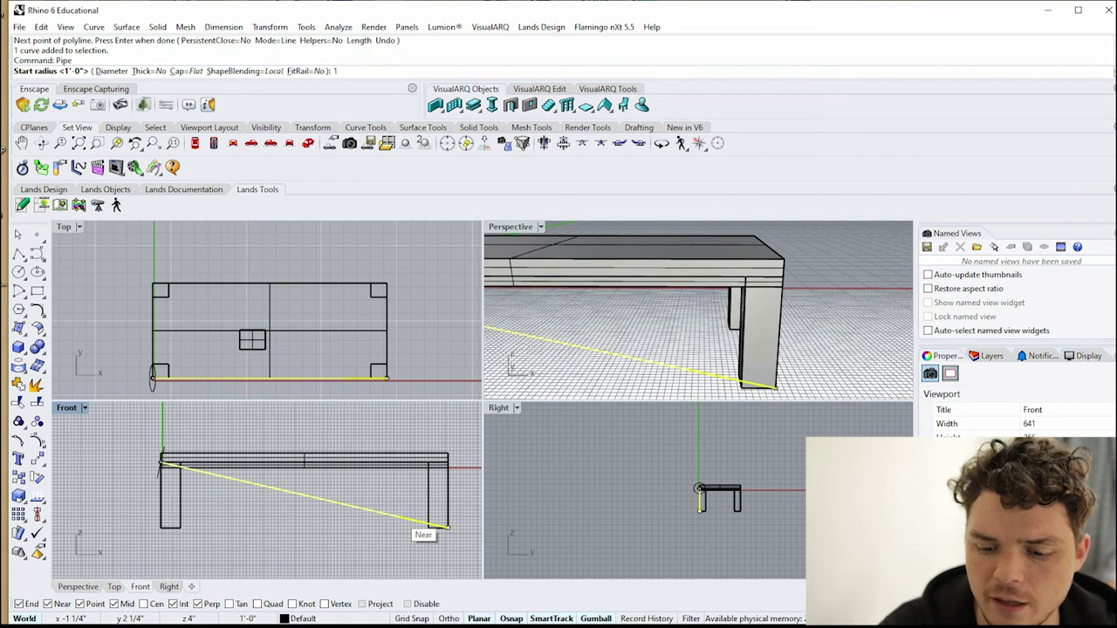
key(BackSpace)
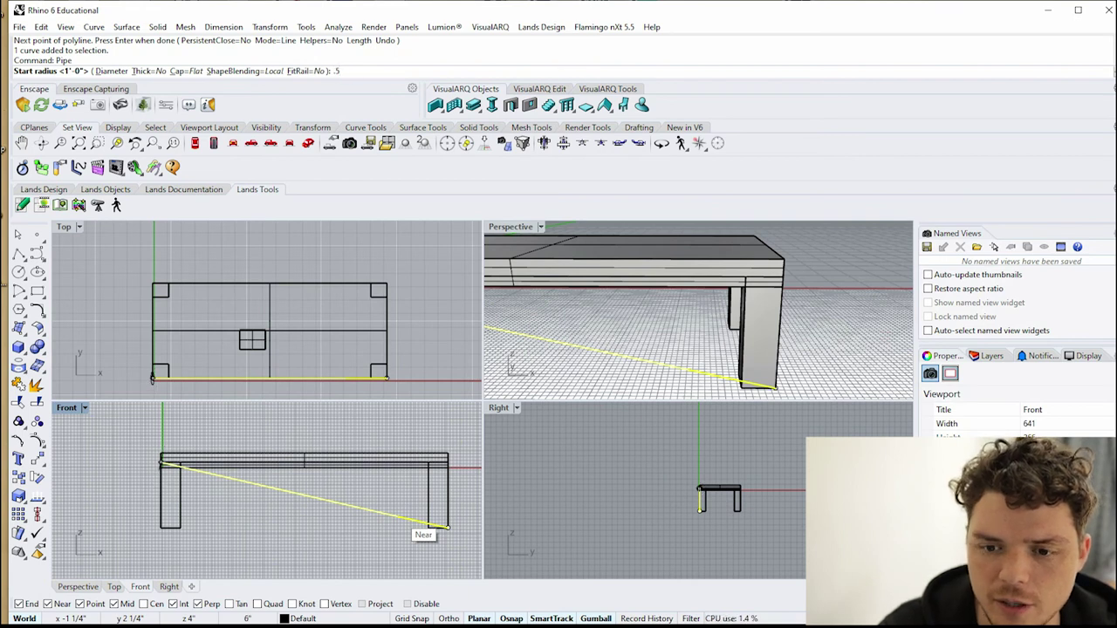
key(Return)
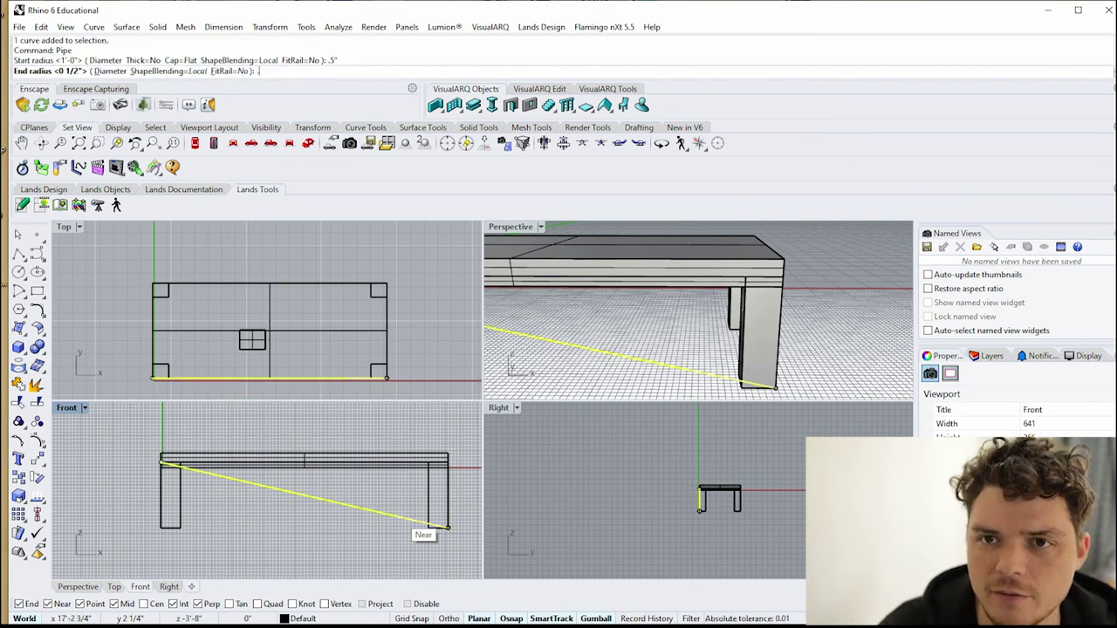
text(.5)
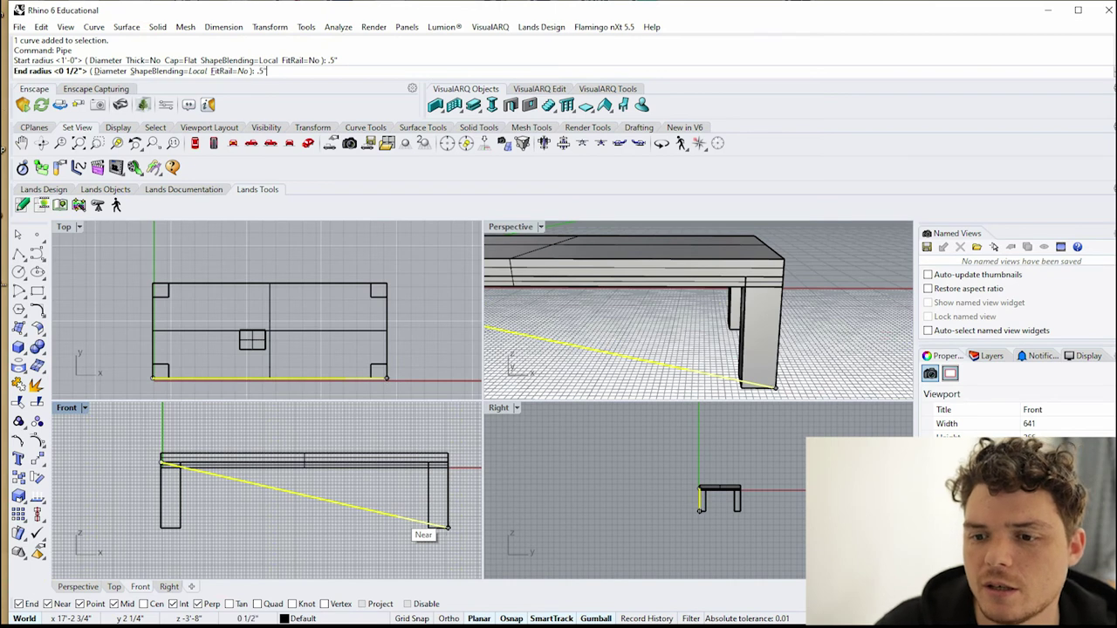
key(Return)
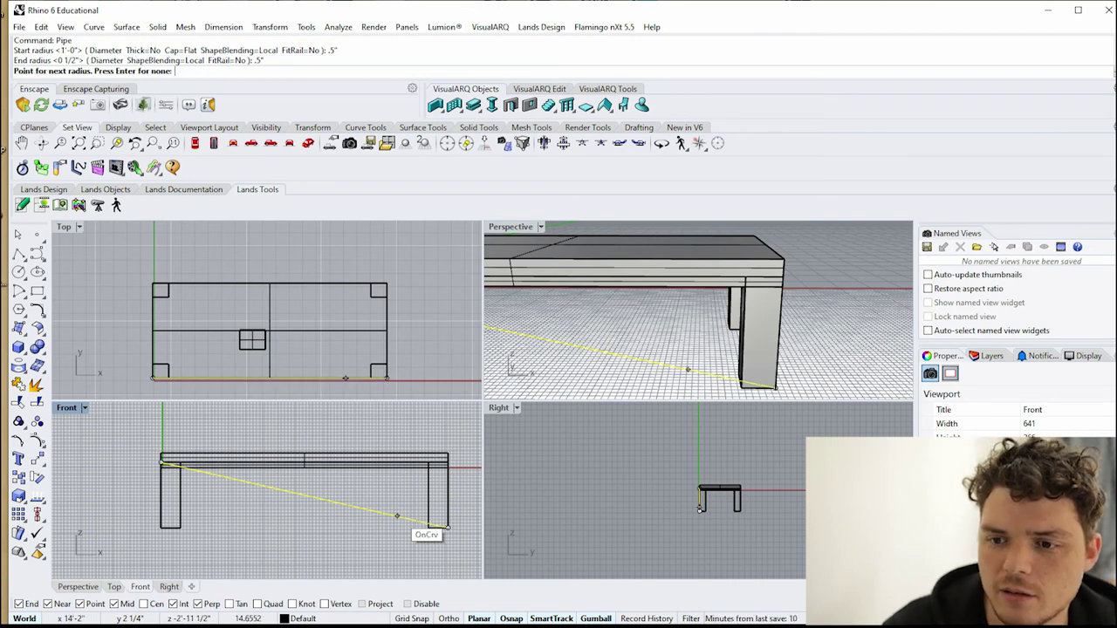
key(Return)
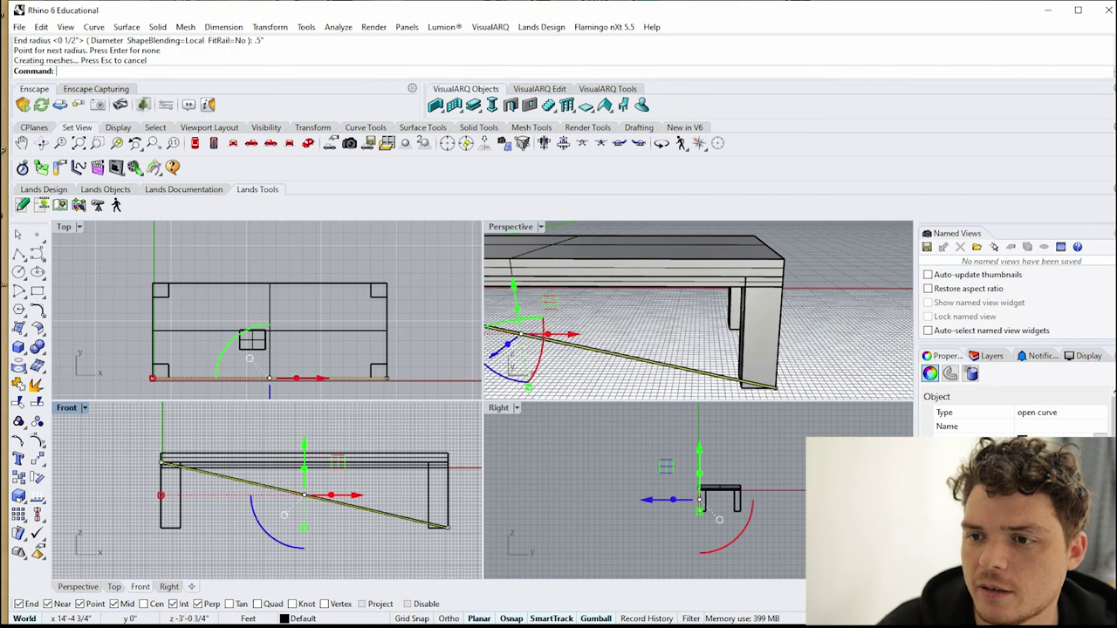
- Set the Perspective view to Rendered display and orbit to see the diagonal pipe under the tabletop
click(540, 227)
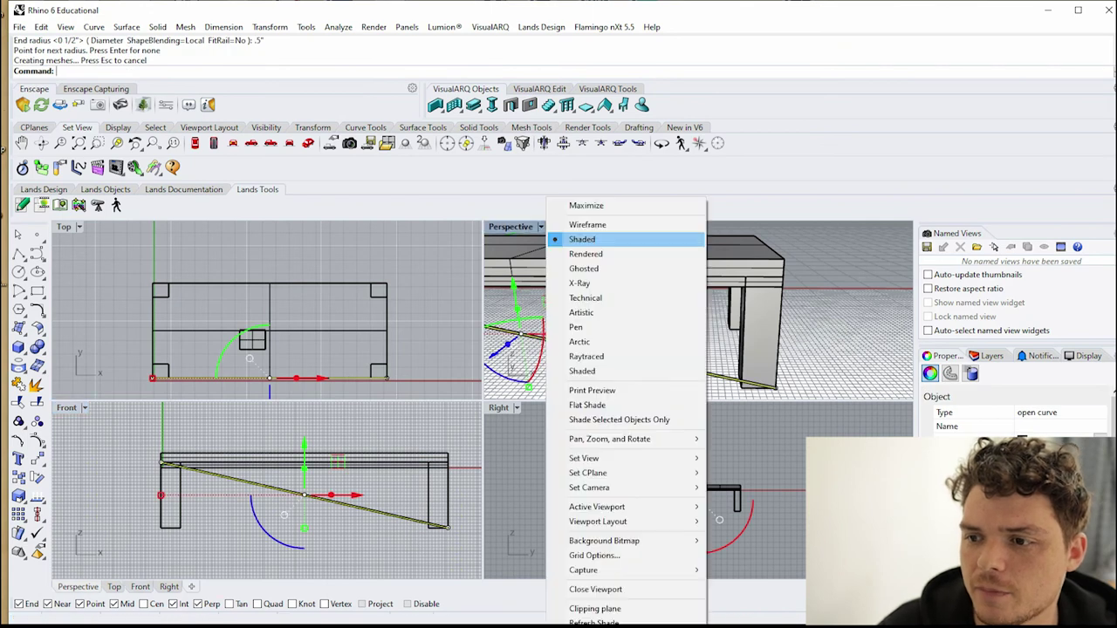
click(580, 253)
right_drag(646, 328, 760, 319)
key(Escape)
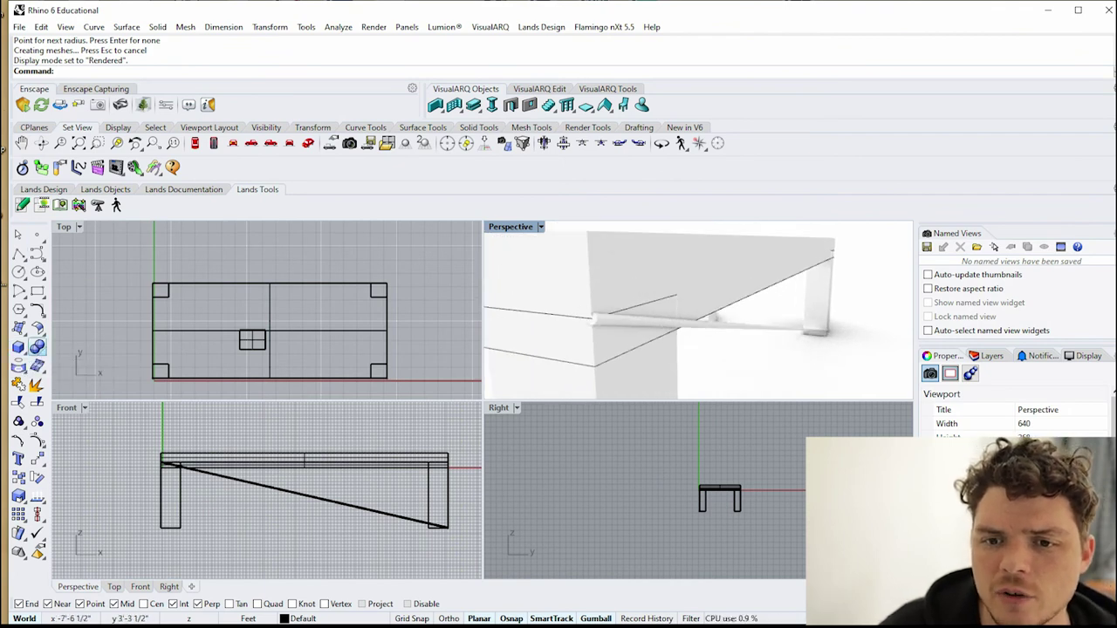
- Draw a solid cylinder centred on the back right leg's bottom outer corner, running lengthwise under the table, and select it
click(18, 348)
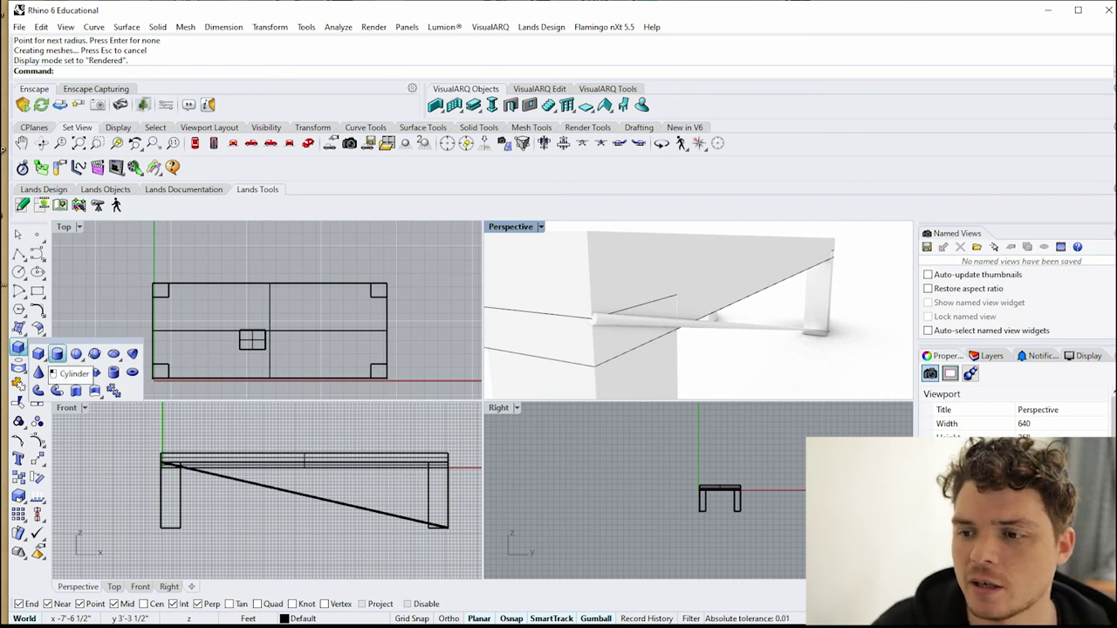
click(56, 356)
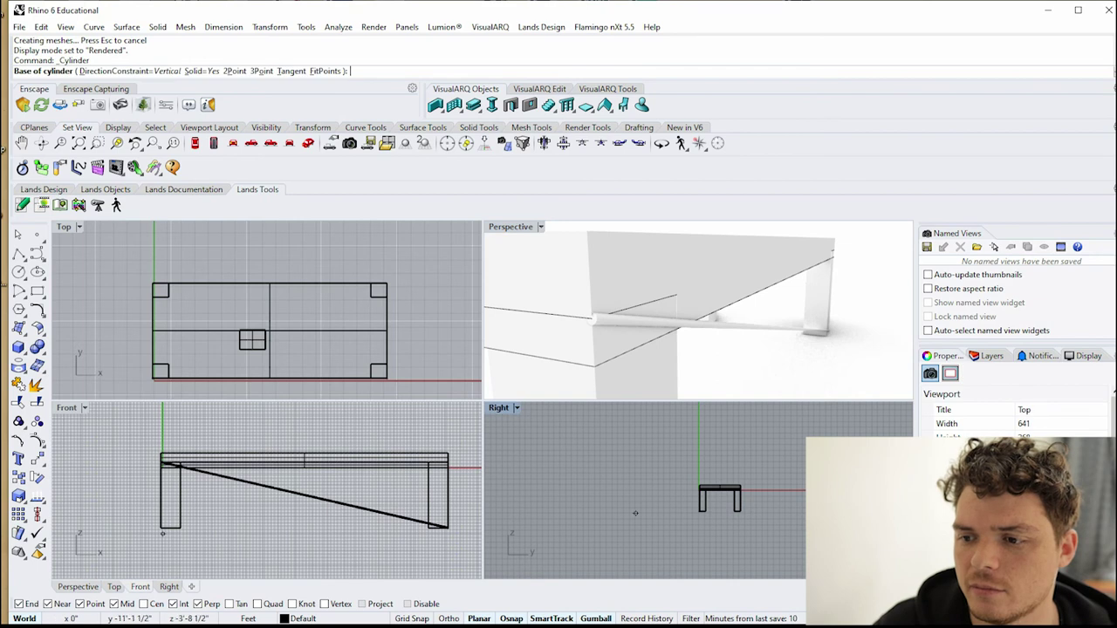
scroll(764, 528, up, 5)
click(719, 508)
click(742, 508)
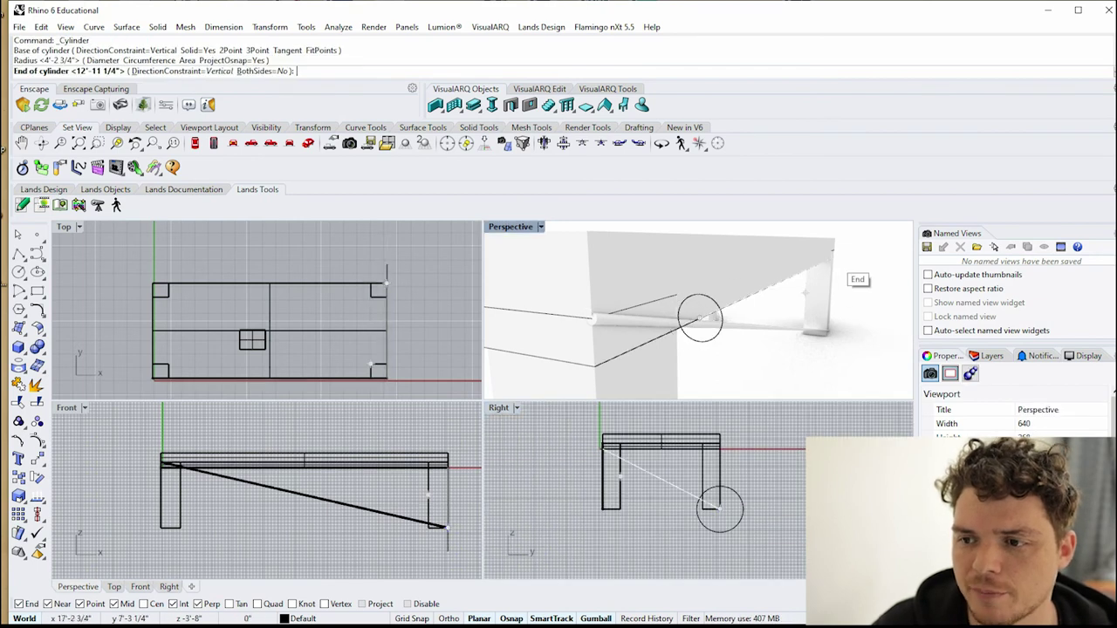
click(616, 357)
right_drag(622, 349, 650, 377)
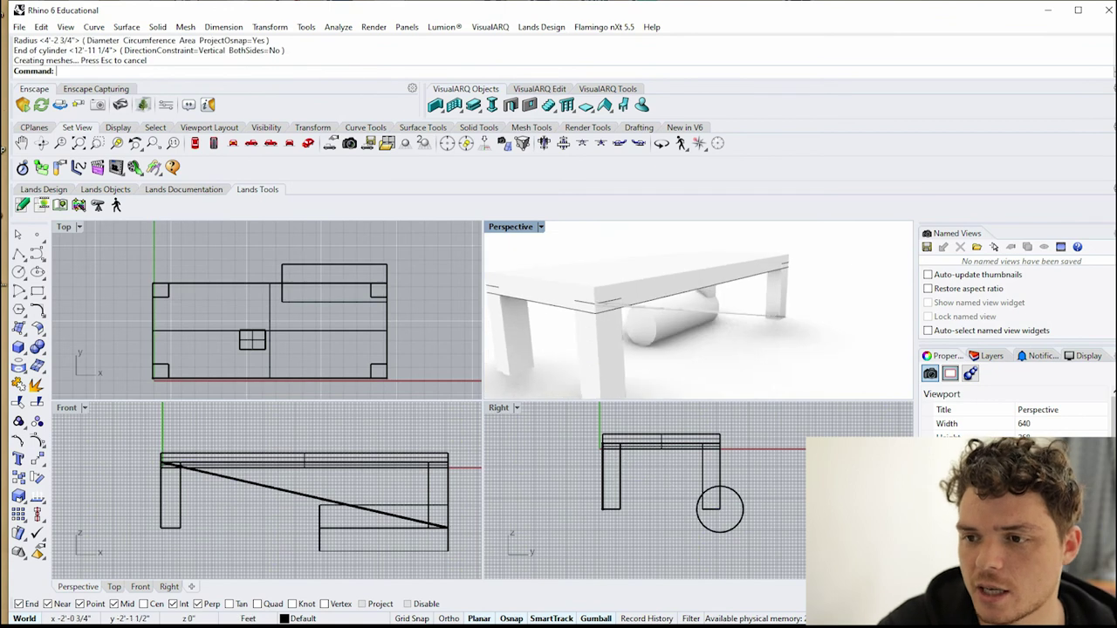
click(662, 328)
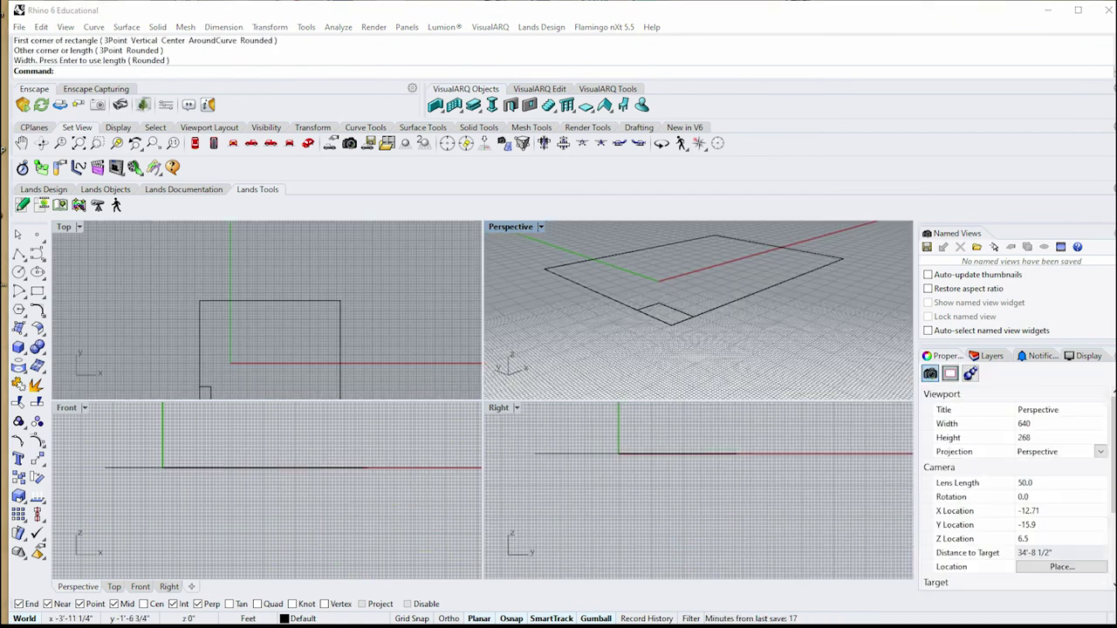
- Select the larger rectangle in the Perspective view and zoom to it with Zoom Selected
right_drag(644, 329, 655, 344)
scroll(686, 341, down, 2)
scroll(689, 350, up, 2)
scroll(686, 343, down, 2)
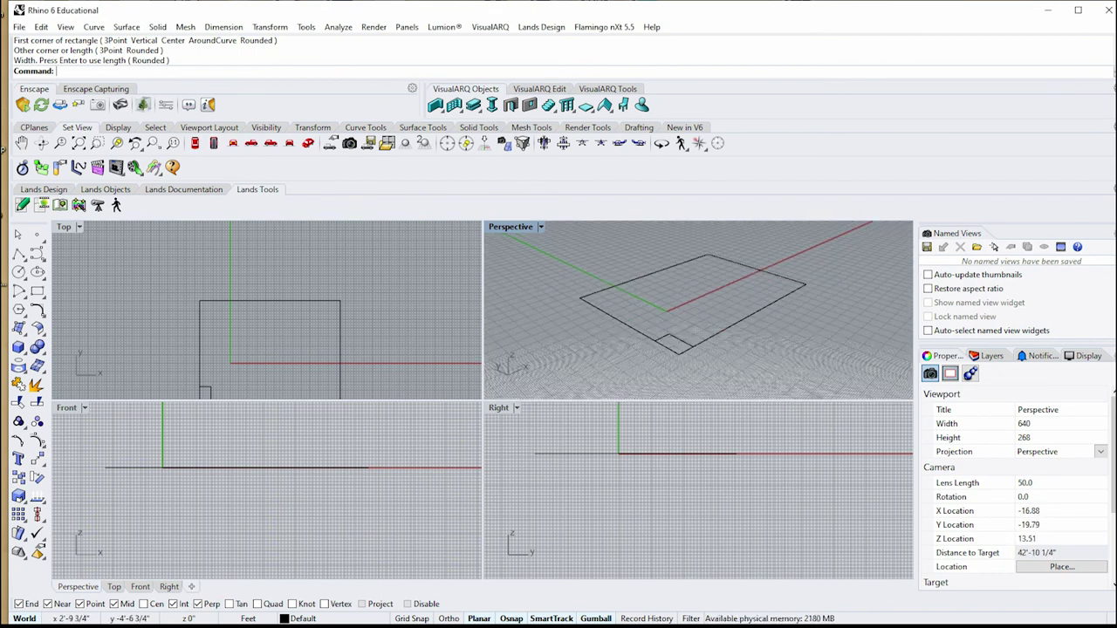
click(757, 312)
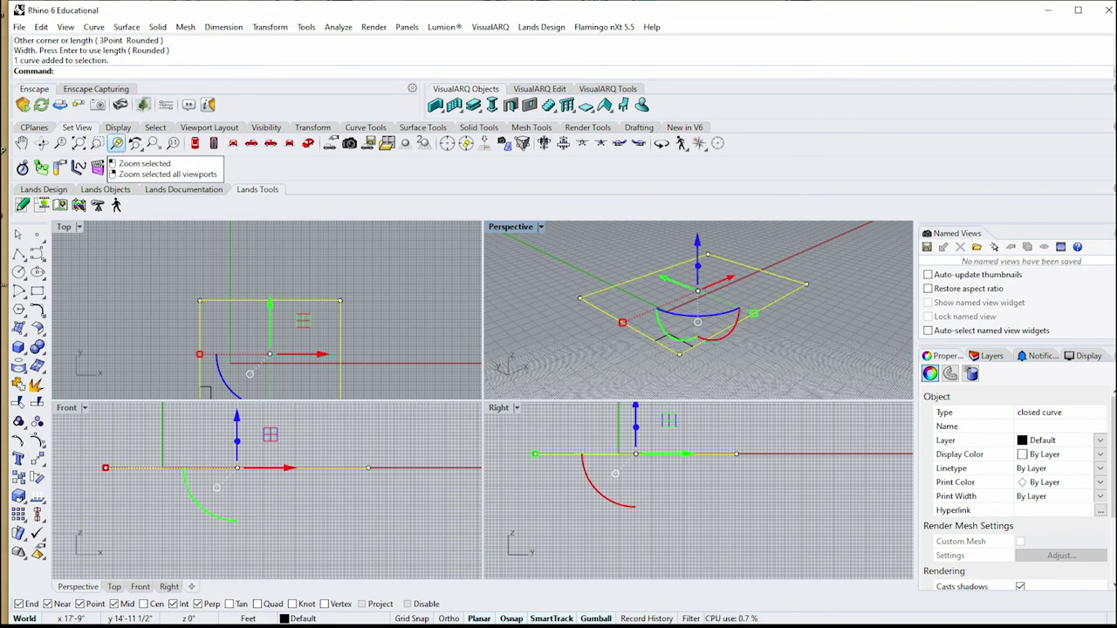
click(116, 143)
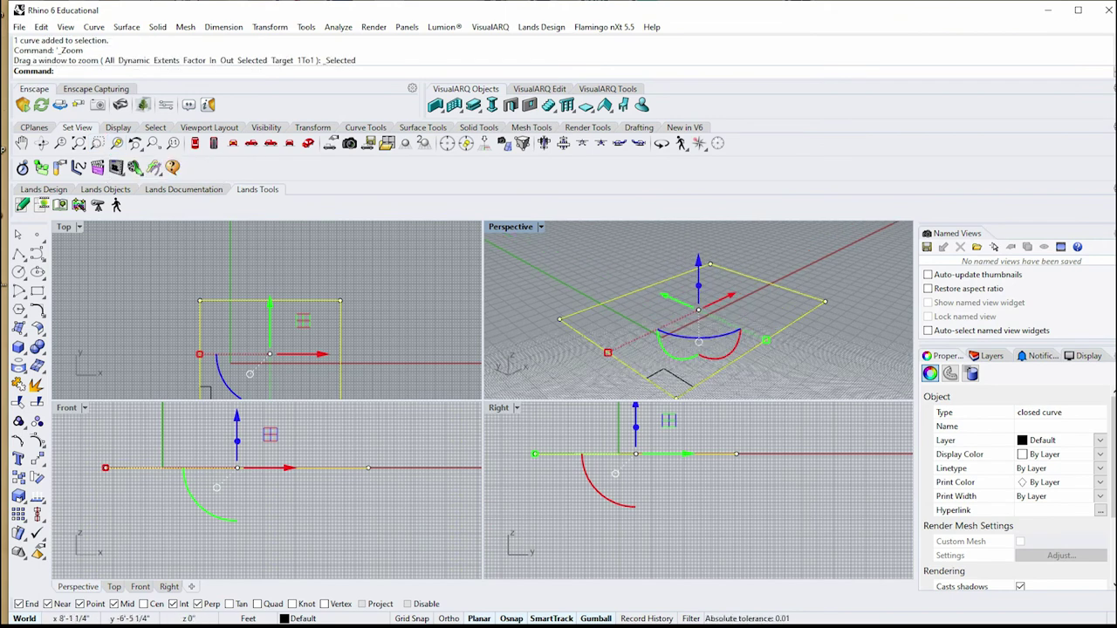
- Select the small rectangle at the larger one's corner and zoom to the selection
right_drag(720, 336, 792, 336)
right_drag(618, 337, 659, 303)
scroll(661, 301, down, 2)
key(Escape)
click(689, 341)
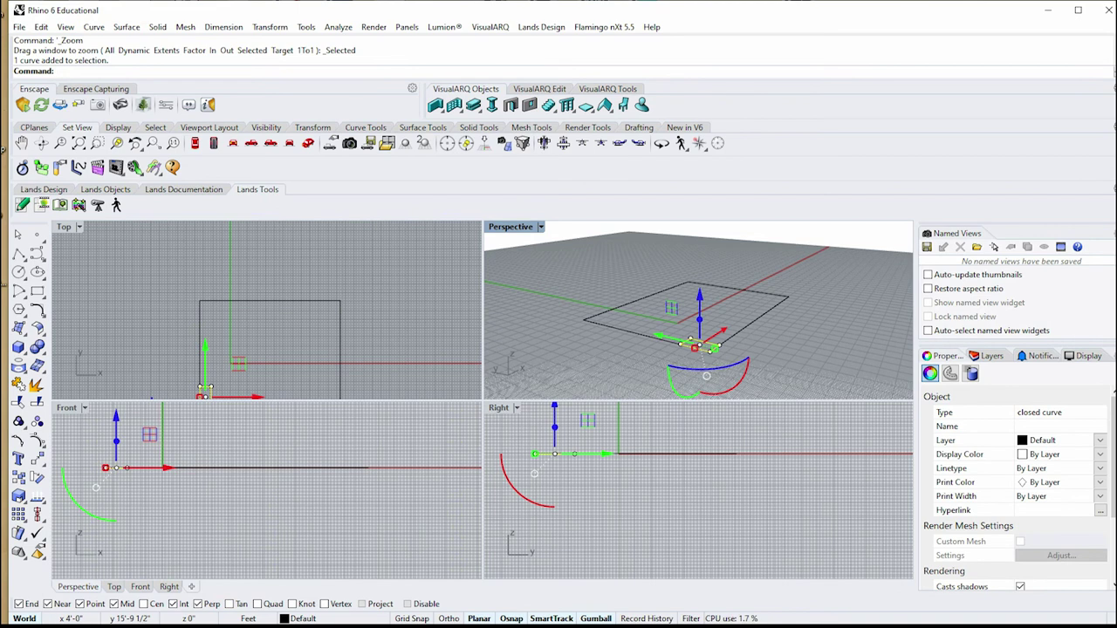
click(116, 143)
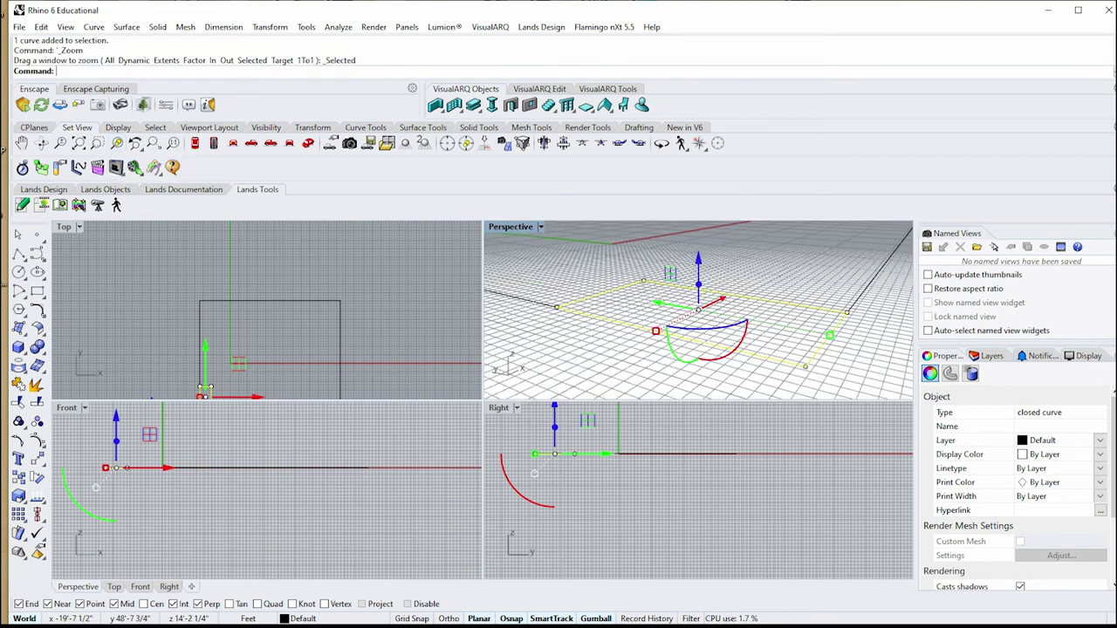
- Draw a very large rectangle in the Perspective view, nearly filling the grid and enclosing both existing rectangles
right_drag(758, 327, 786, 312)
scroll(675, 314, down, 8)
scroll(742, 314, down, 12)
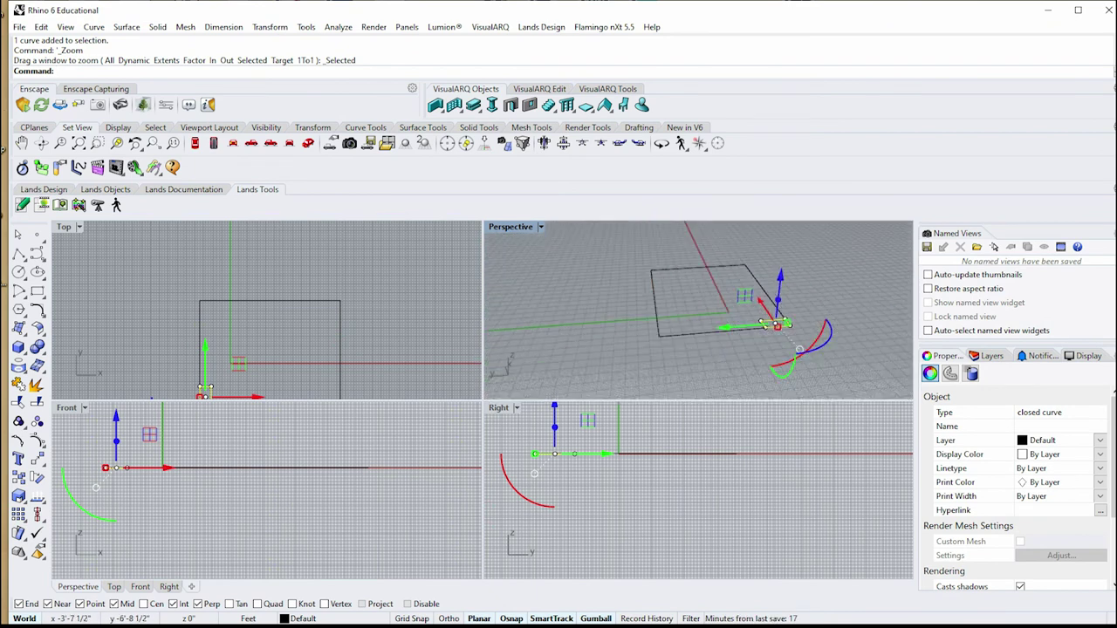
click(37, 291)
scroll(682, 302, down, 3)
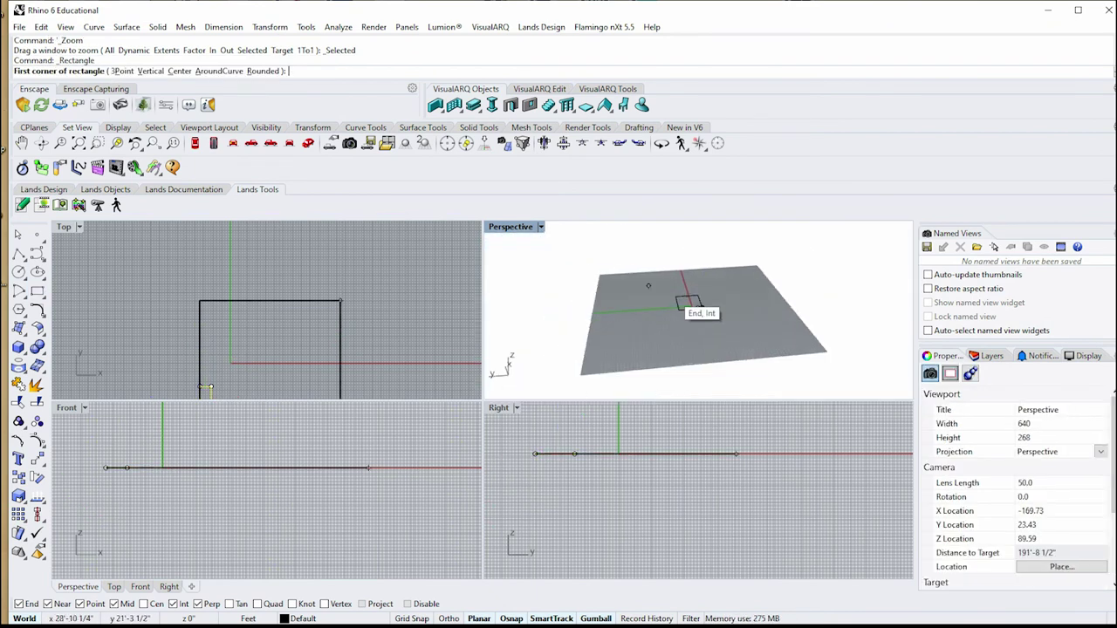
click(619, 275)
click(805, 345)
- Select the very large outer rectangle and zoom the Perspective view to it
click(797, 333)
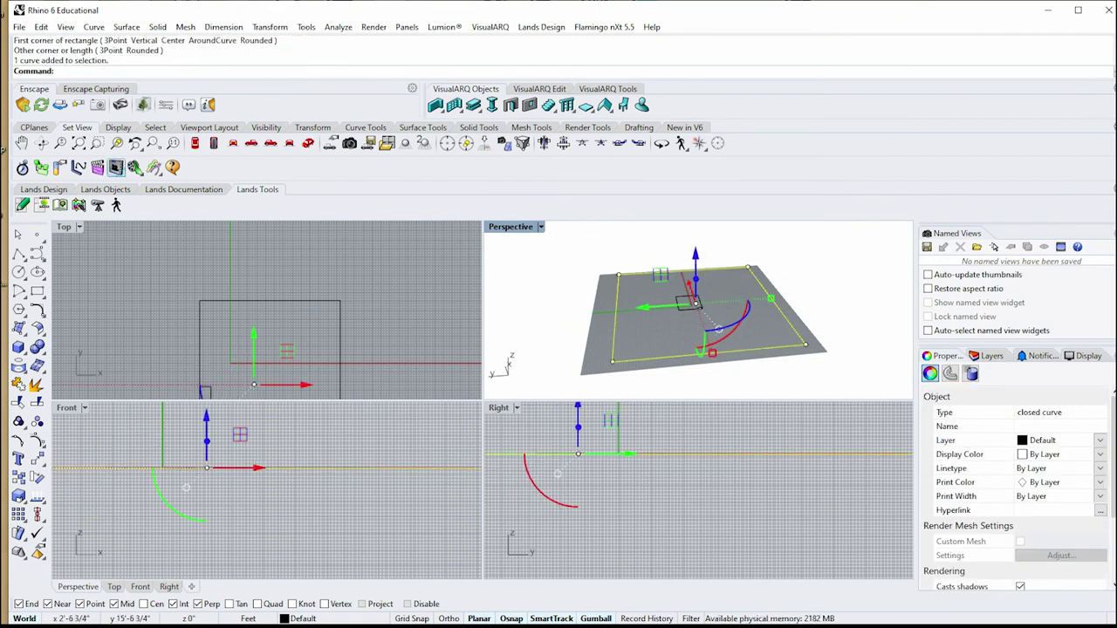
click(117, 143)
right_drag(676, 316, 736, 330)
- Zoom to the selected small corner rectangle, then back out until the whole grid plane is in view
scroll(722, 316, up, 15)
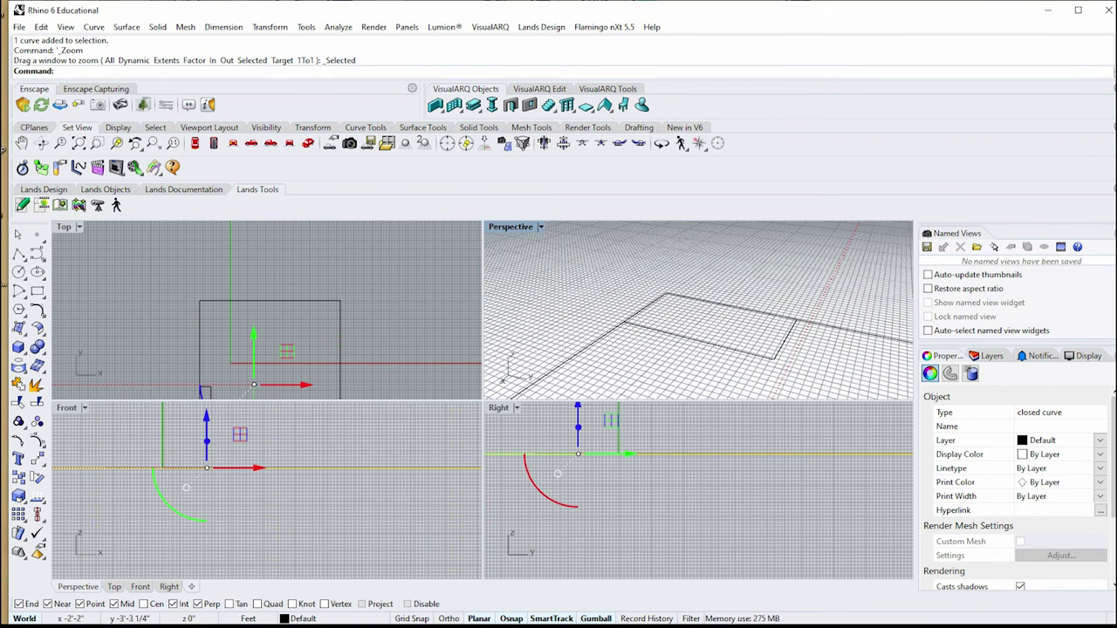
click(717, 345)
click(117, 143)
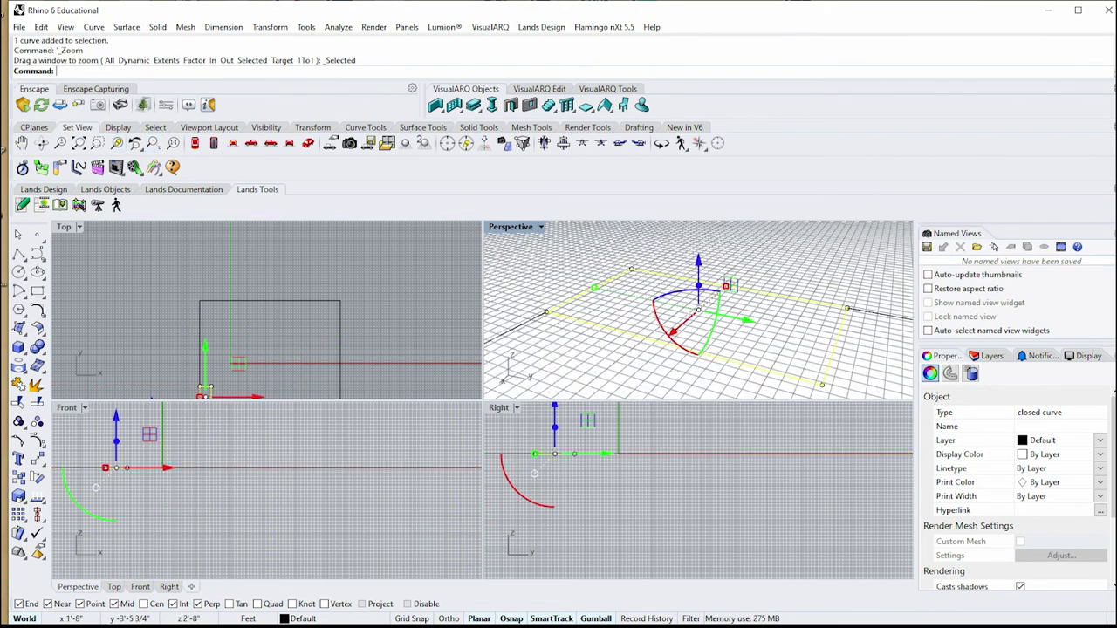
right_drag(697, 271, 796, 321)
scroll(724, 314, down, 7)
scroll(733, 280, down, 12)
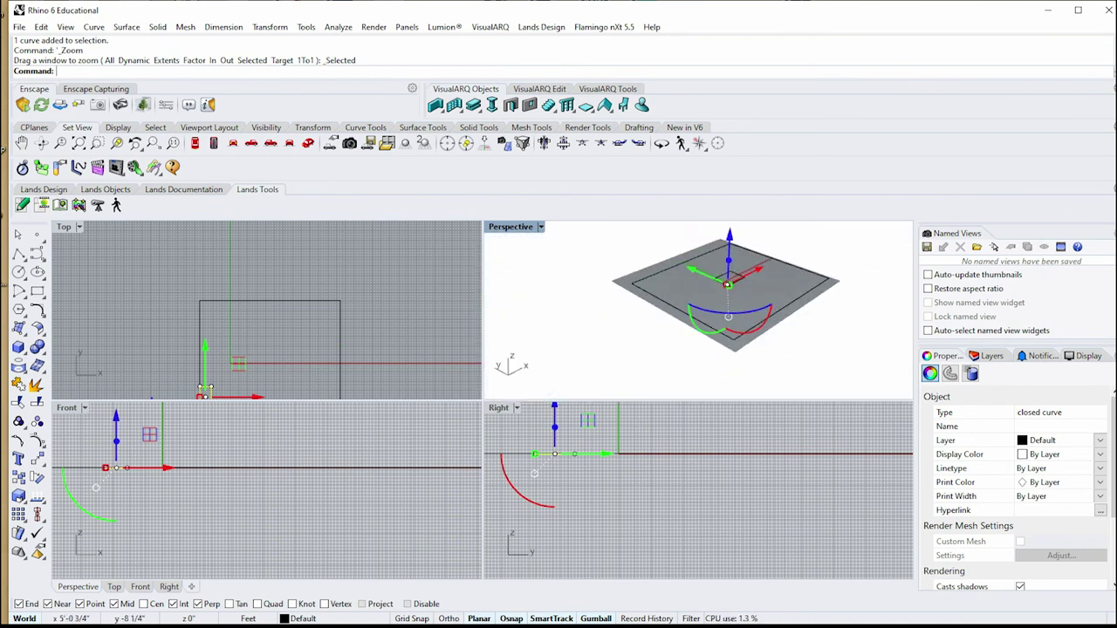
key(Escape)
text(Zoom)
key(Return)
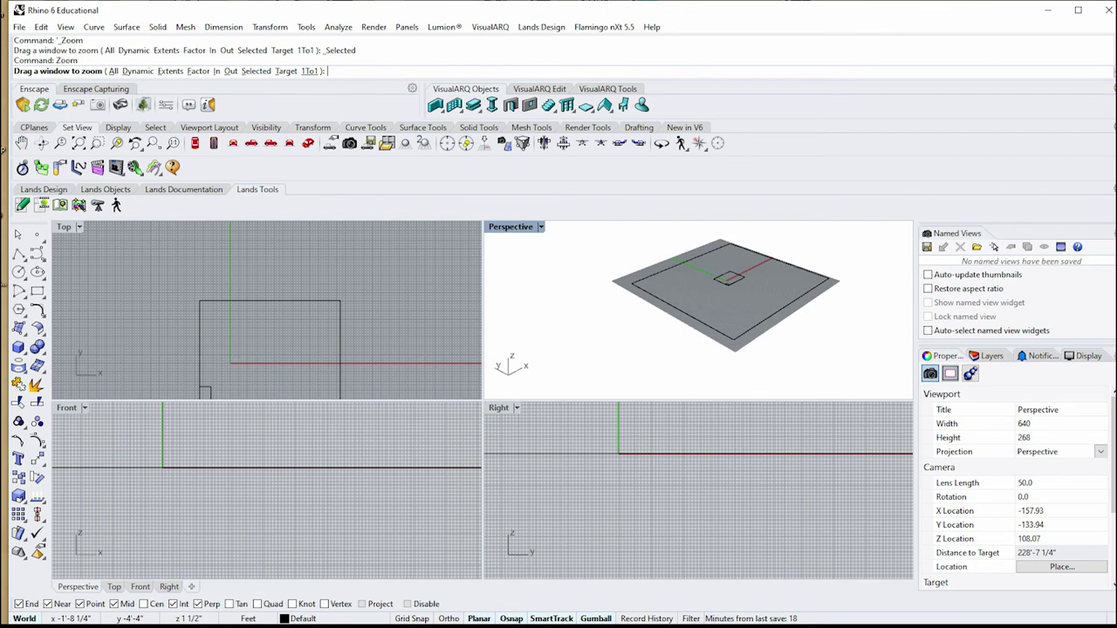
key(Escape)
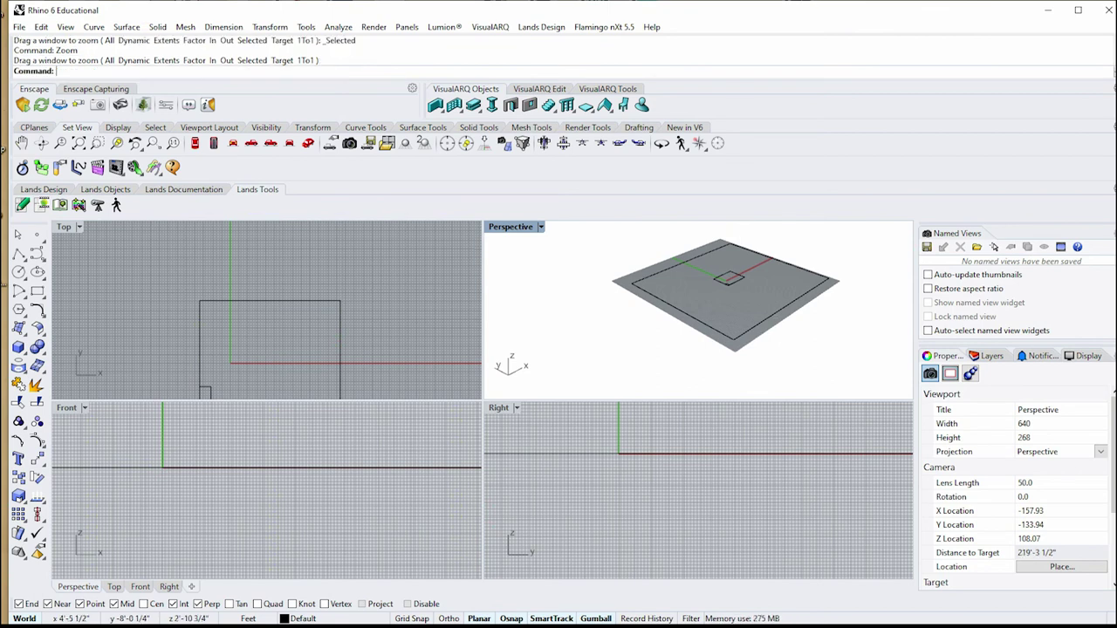
- Zoom to the middle-sized rectangle using the Zoom command's Selected option, and clear the selection
click(719, 281)
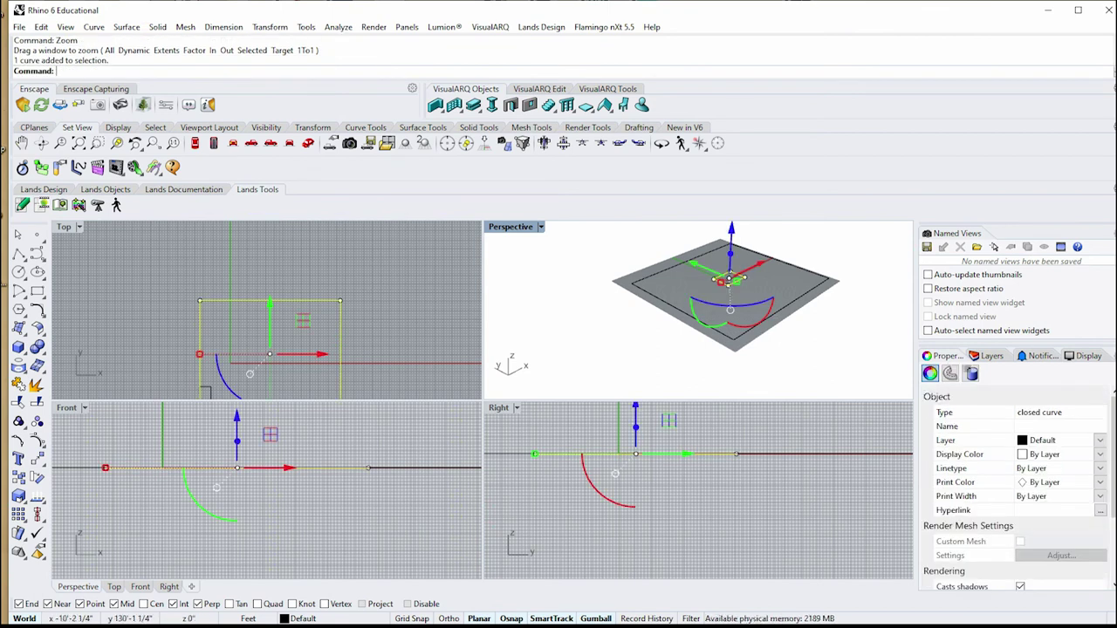
key(Return)
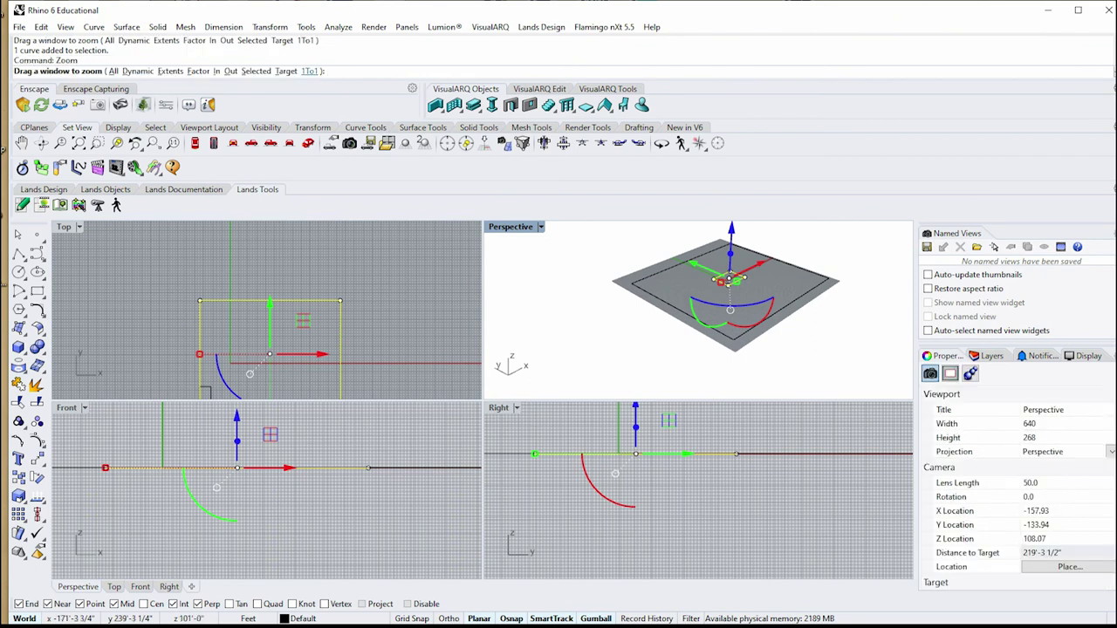
click(257, 71)
key(Escape)
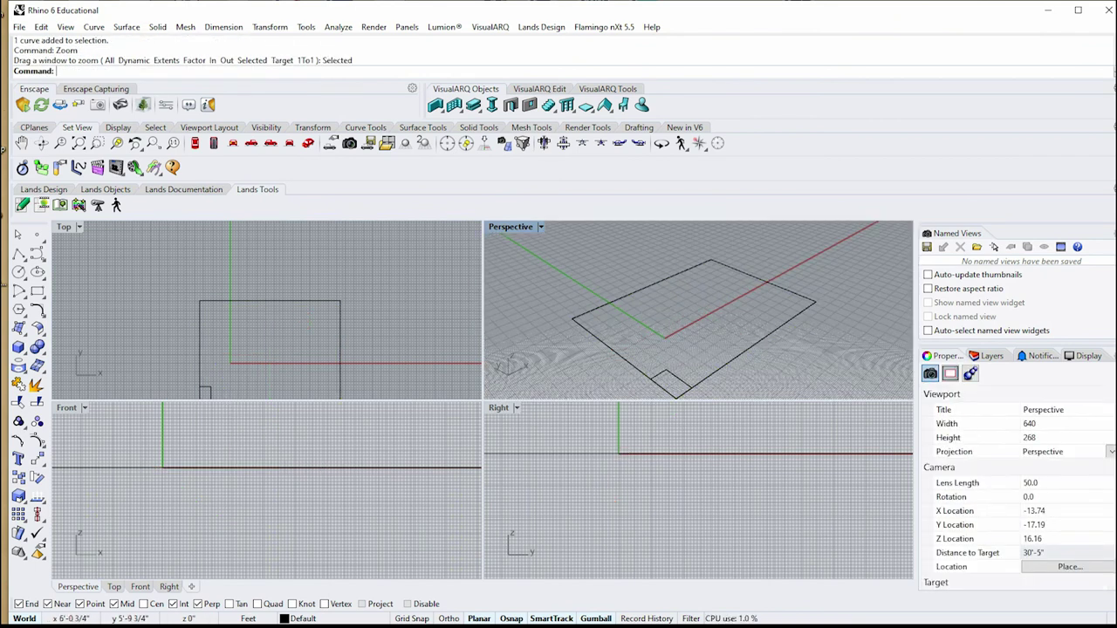
- Select the middle-sized rectangle and run Zoom with the Extents option to fit all the geometry in the view
click(667, 278)
text(Zoom)
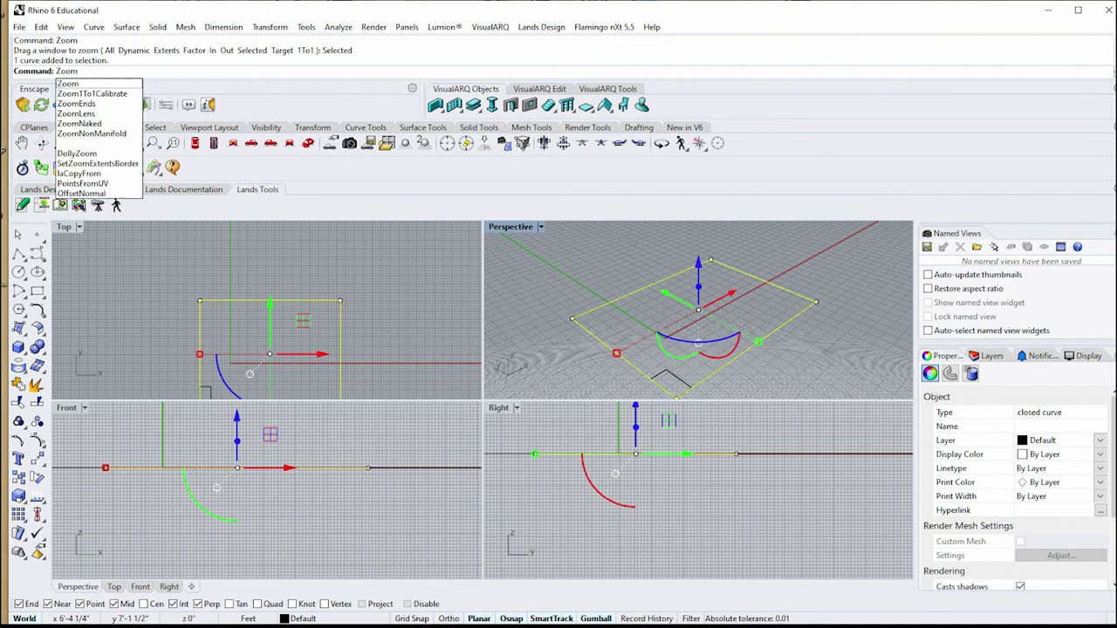
key(Return)
click(170, 71)
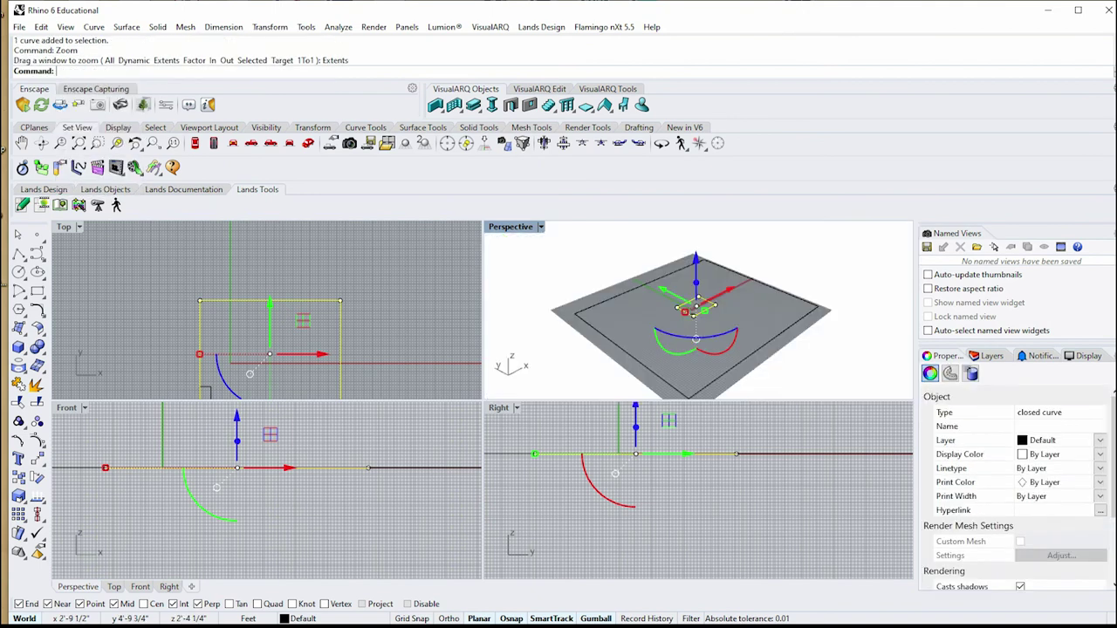
- Delete the selected cylinder under the table
key(Escape)
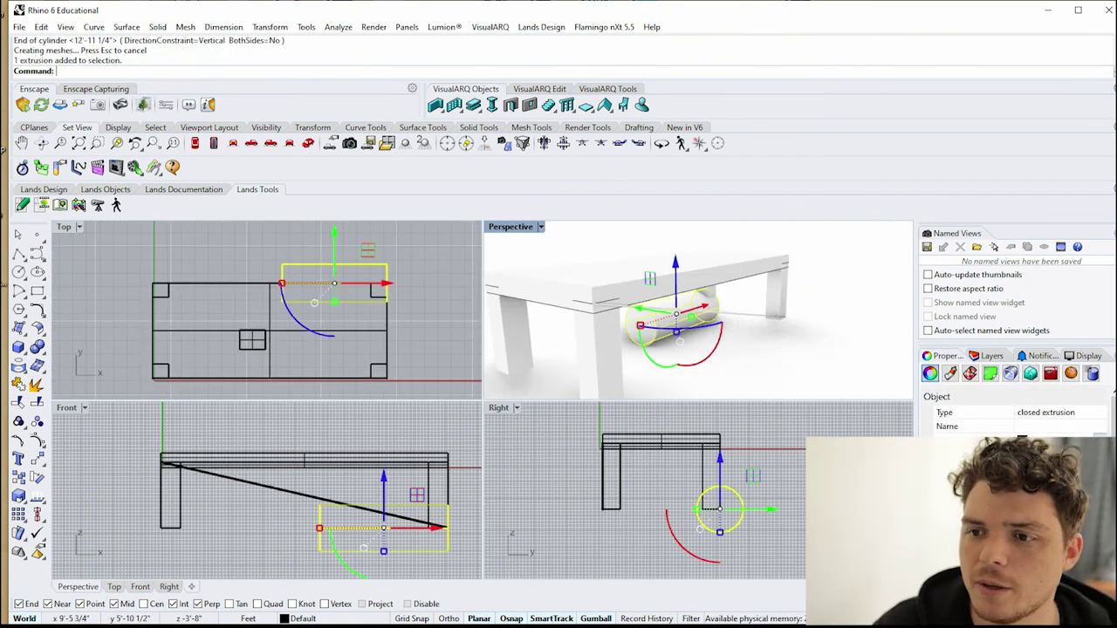
key(Delete)
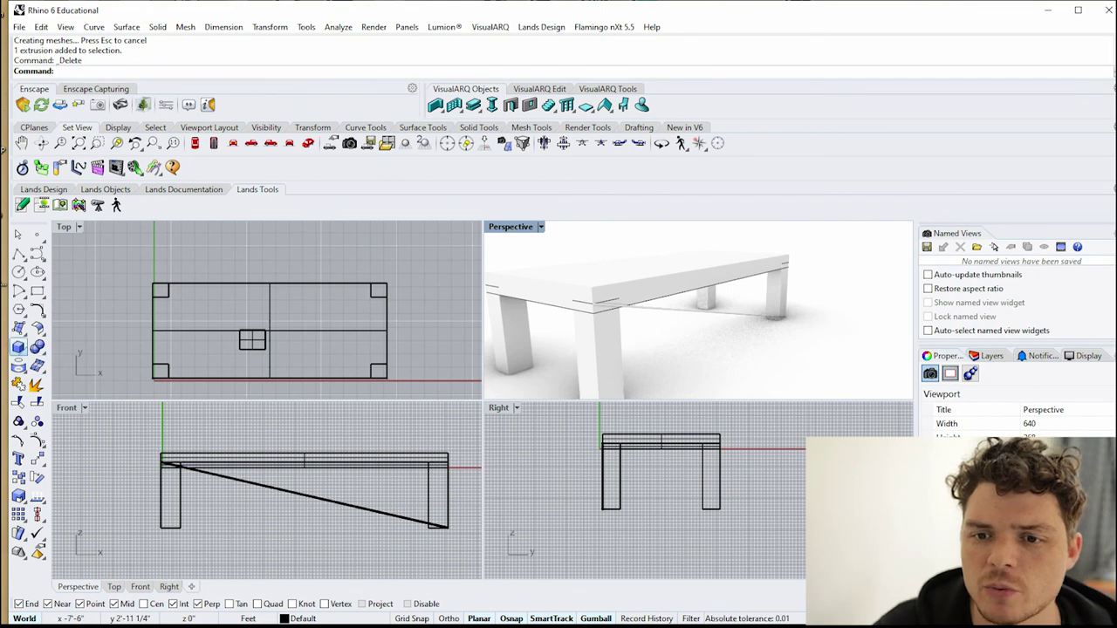
click(19, 347)
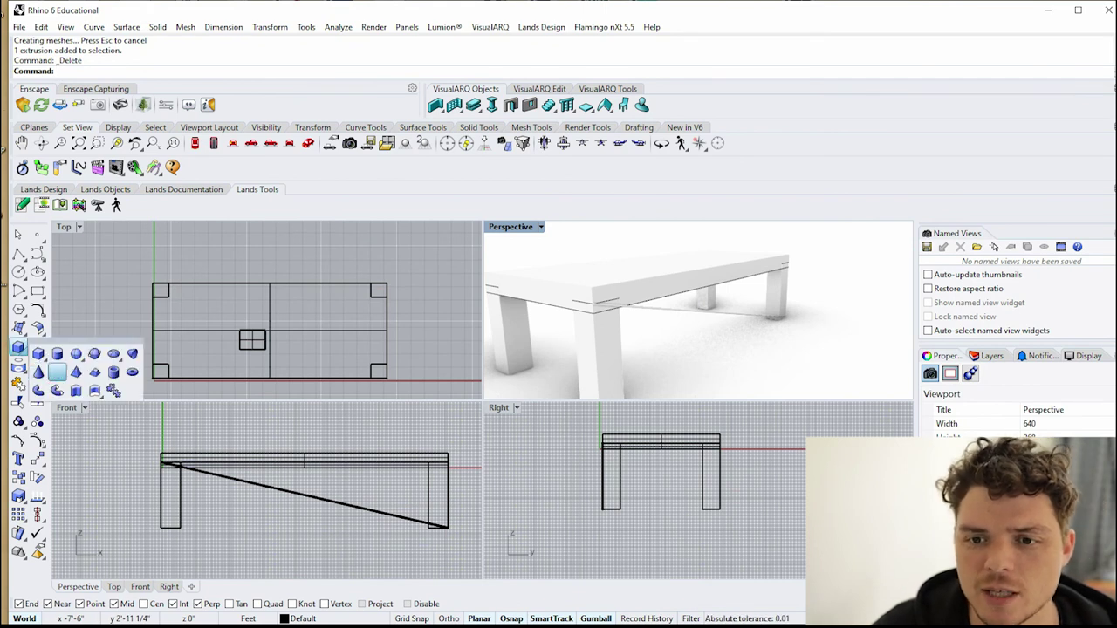
click(113, 306)
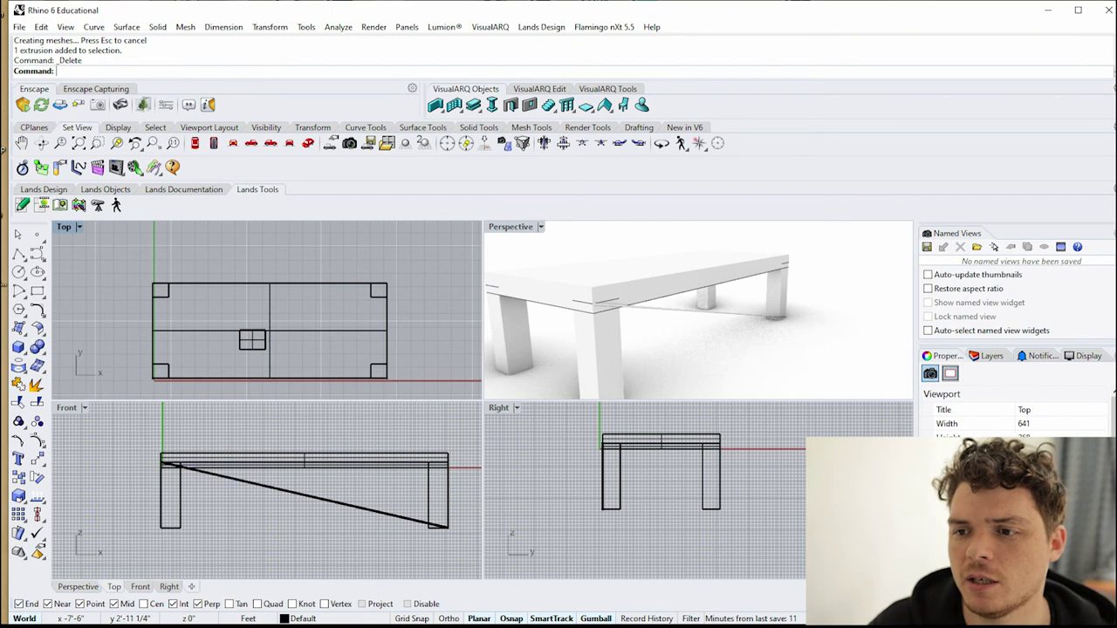
scroll(378, 325, down, 4)
- Delete the diagonal brace under the table's long side together with its leftover diagonal curve
click(666, 309)
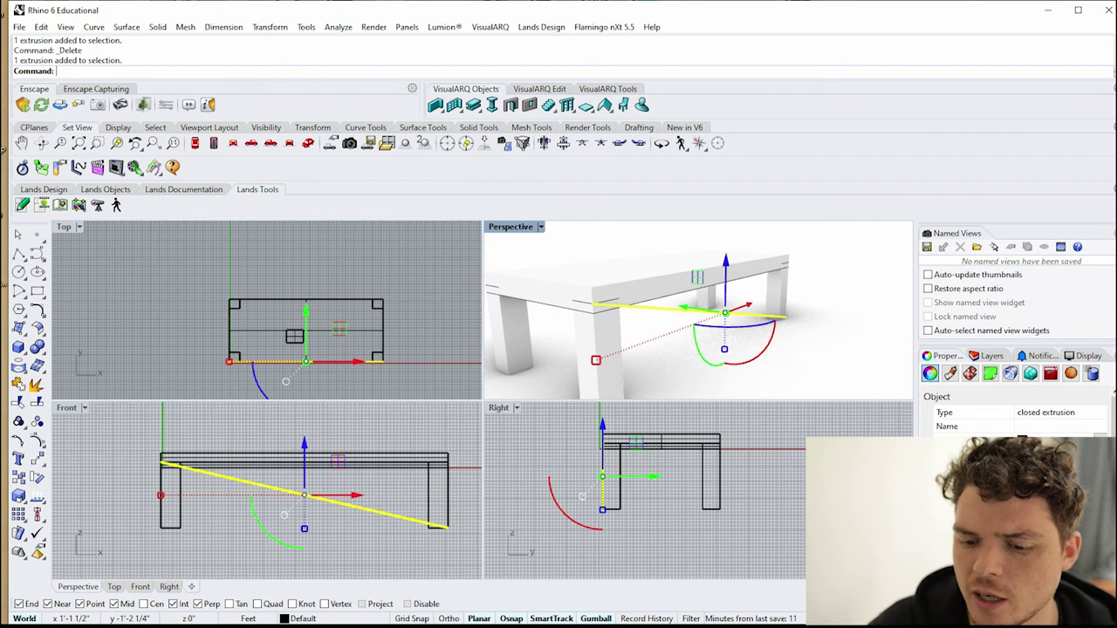
key(Delete)
click(656, 308)
key(Delete)
click(621, 299)
key(Escape)
click(616, 299)
click(656, 337)
key(Delete)
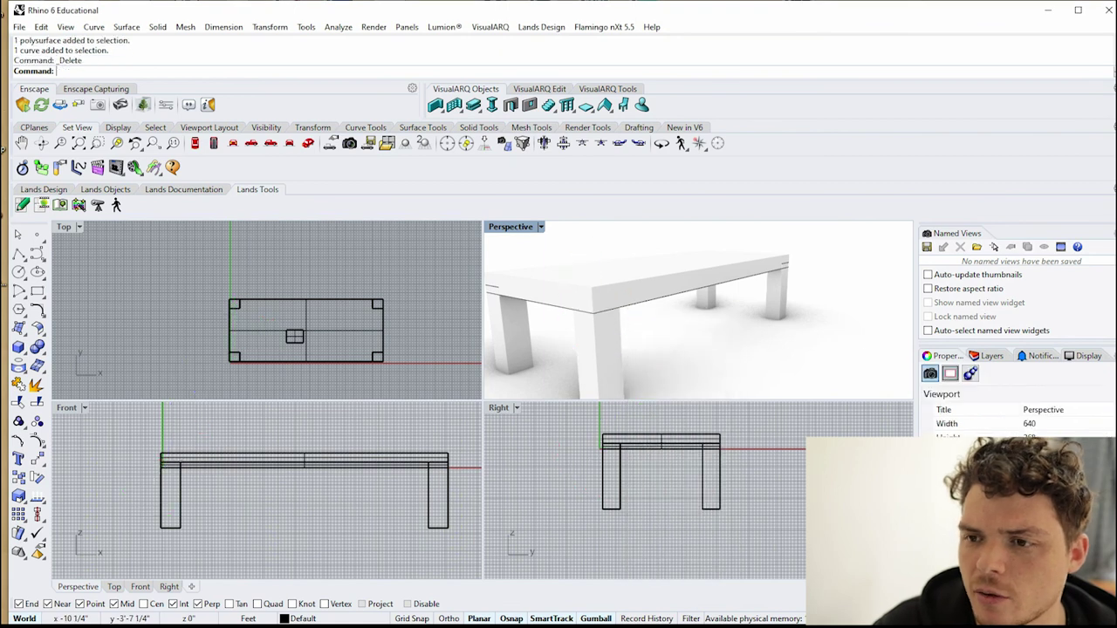
- Set the Perspective viewport's display mode to Shaded
click(540, 226)
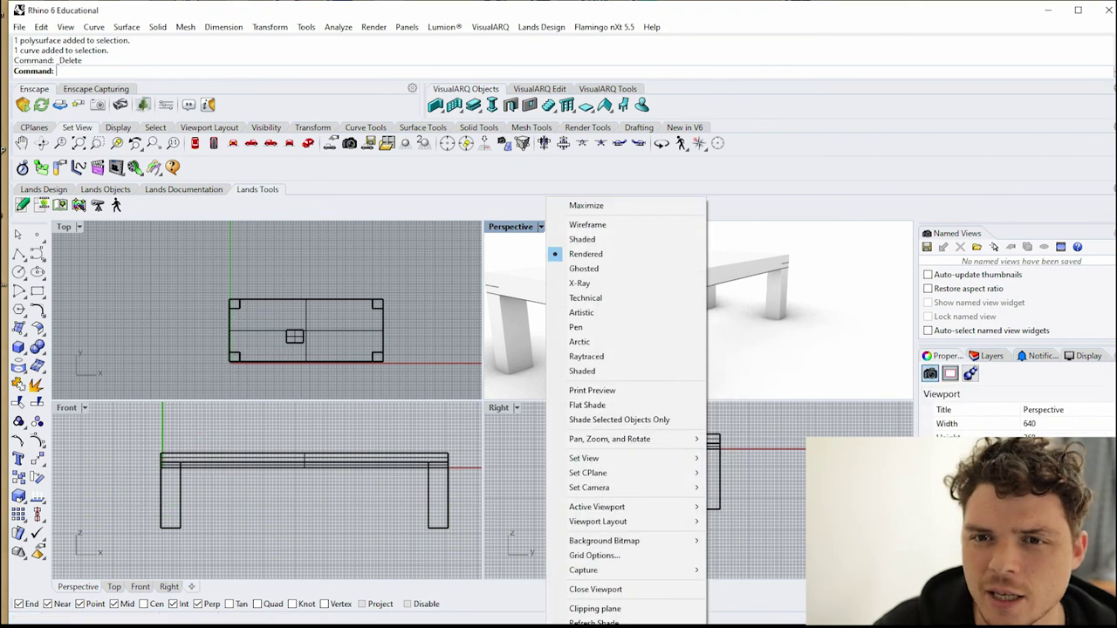
click(582, 239)
scroll(698, 309, down, 5)
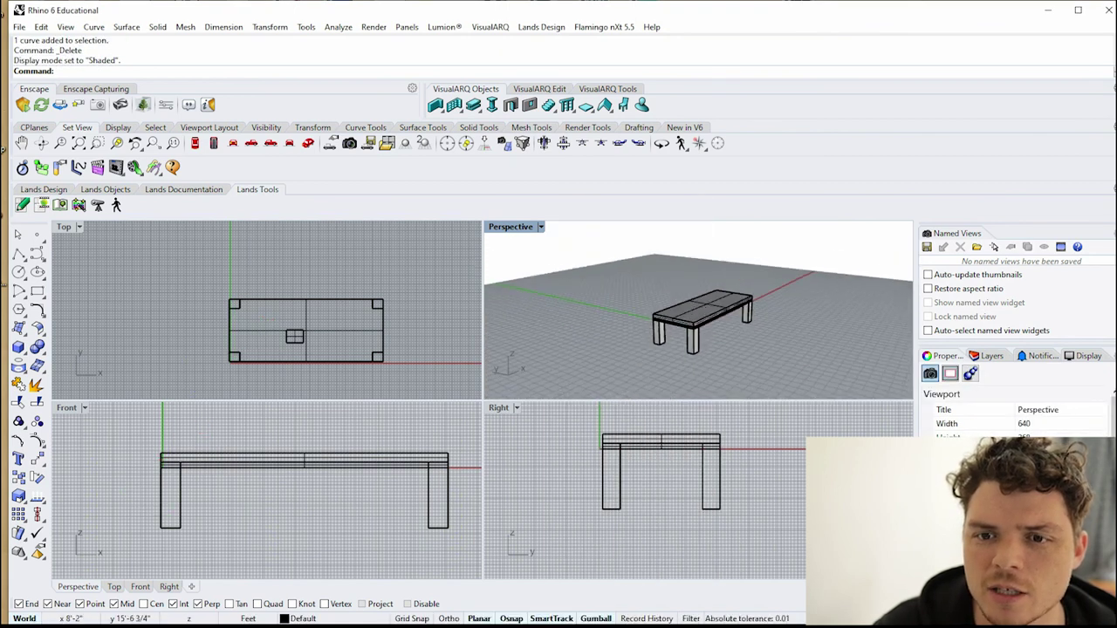
- Check the model's unit and distance display settings in the document properties
click(19, 26)
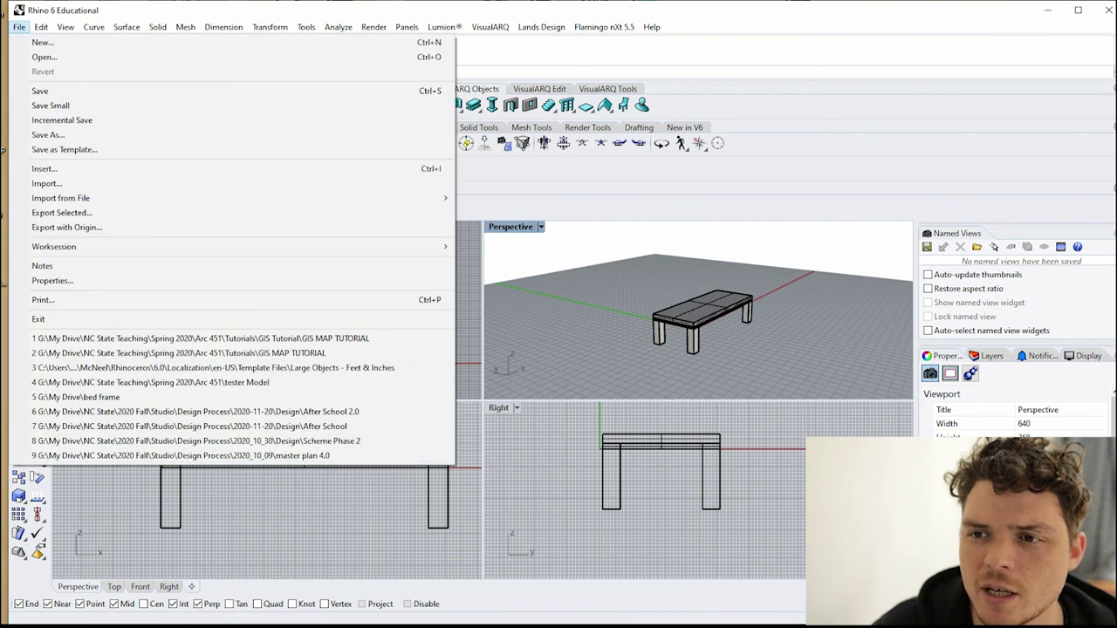
click(52, 281)
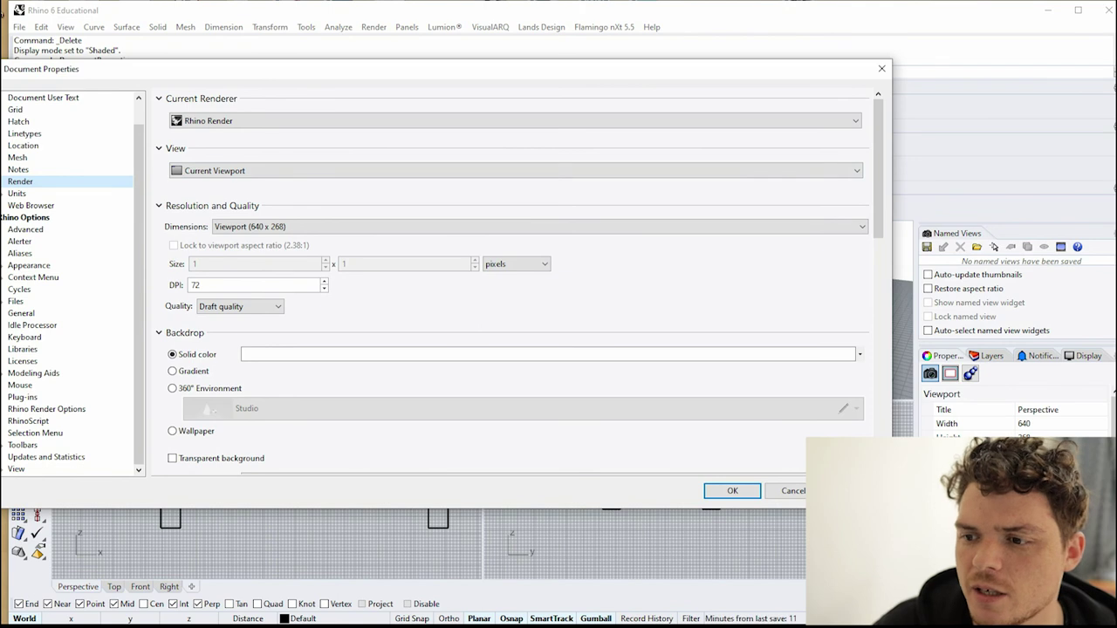
click(16, 194)
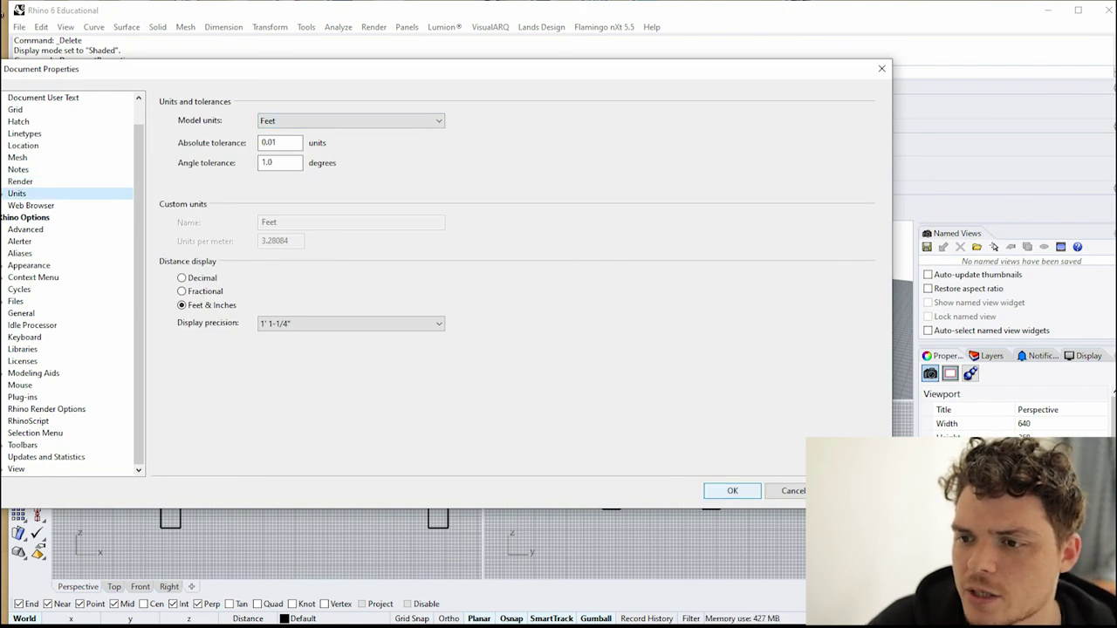
click(733, 490)
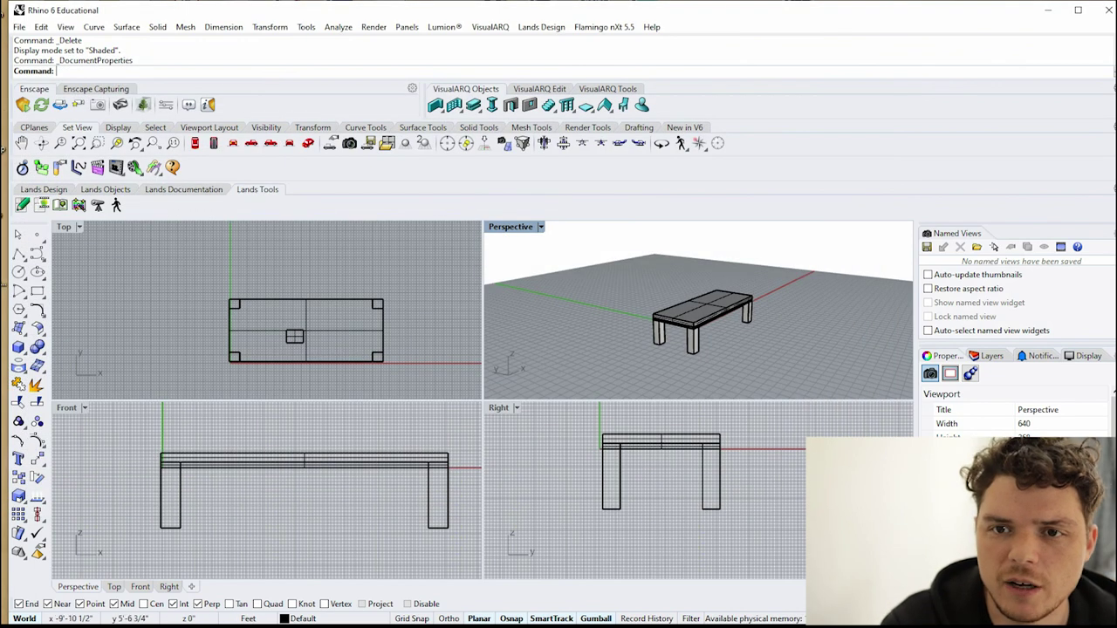
- Dimension the table's overall height with DimAligned from a far-end leg's foot to the tabletop, placing it beside the table in the Right view
text(DimAligned)
key(Return)
scroll(751, 319, up, 6)
click(742, 326)
click(746, 269)
scroll(685, 504, down, 2)
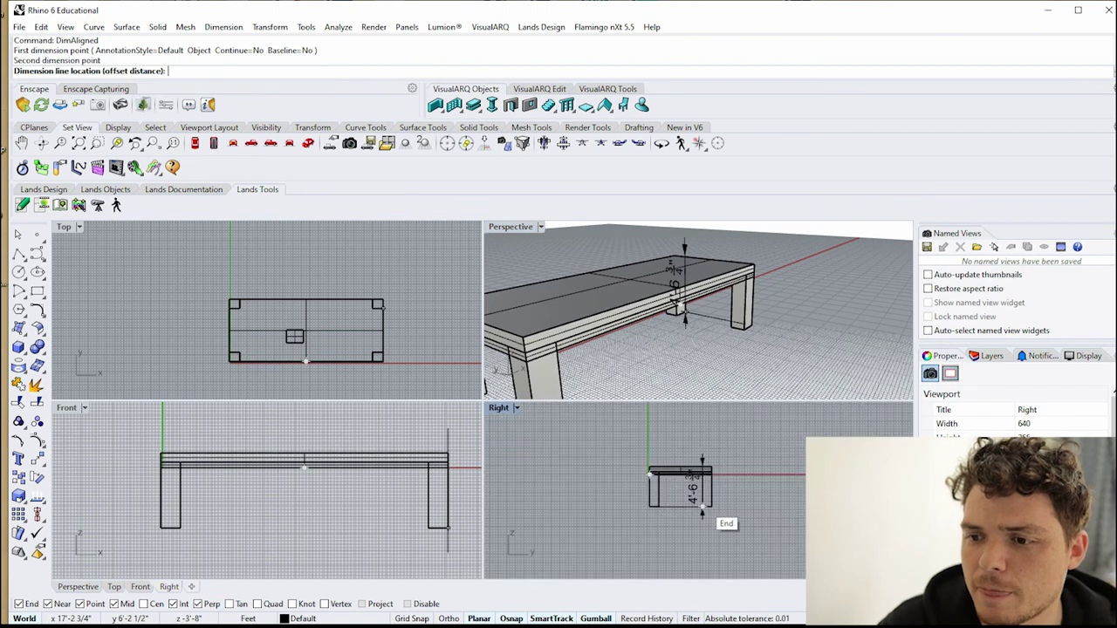
click(585, 506)
scroll(615, 510, up, 3)
scroll(616, 511, down, 3)
scroll(615, 511, up, 1)
right_drag(616, 511, 610, 511)
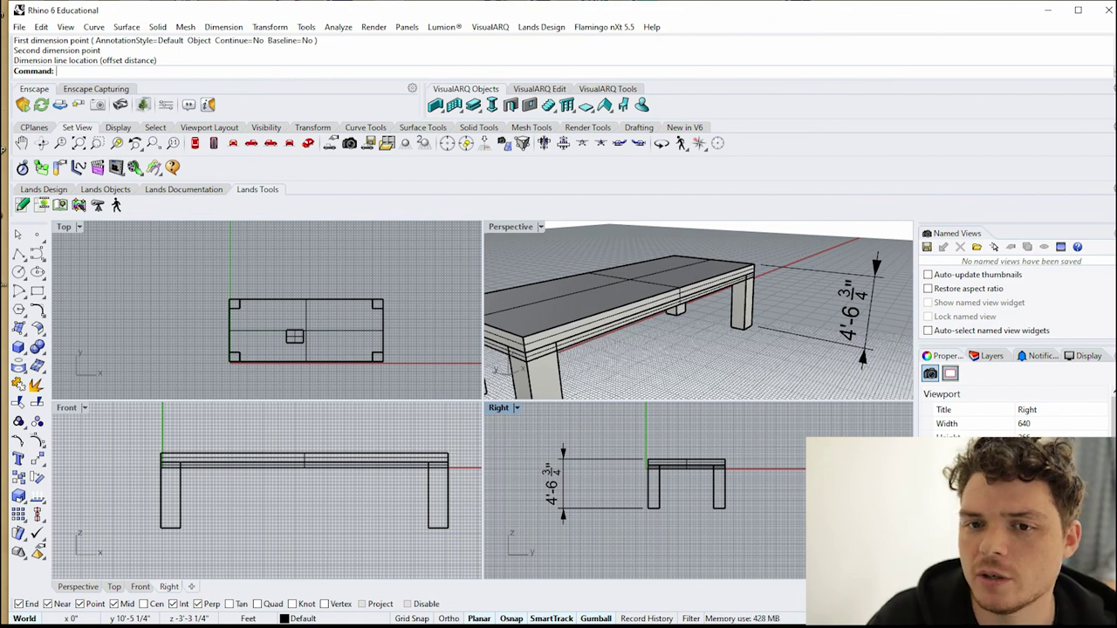
scroll(752, 502, up, 1)
- Draw a polyline in the Right view between the bottom outer corners of the two legs at the table's end
click(38, 253)
click(989, 355)
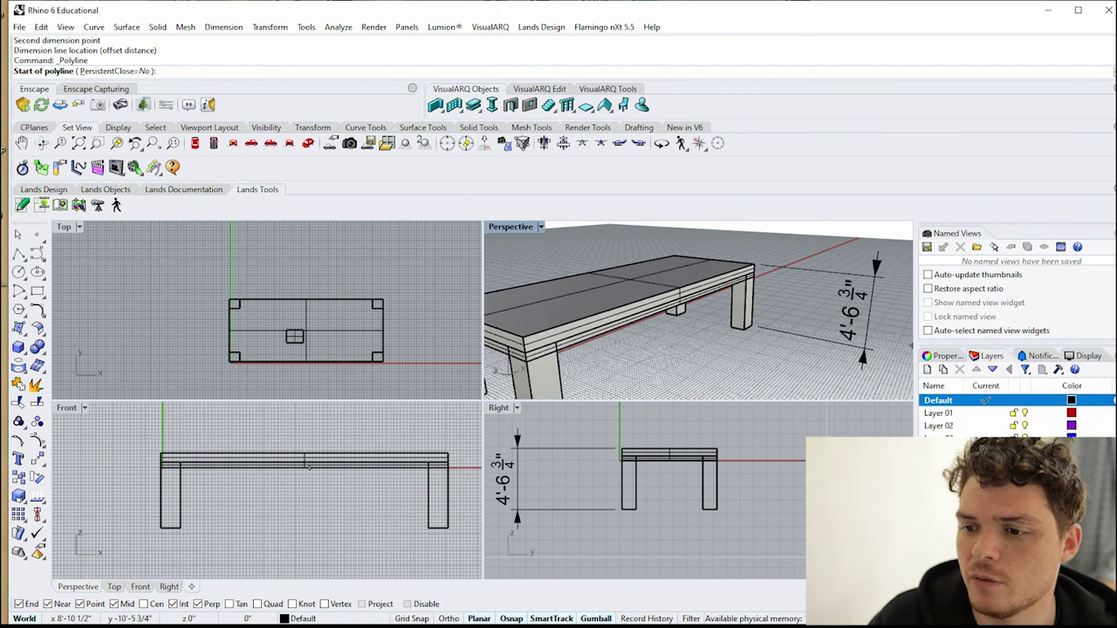
click(716, 508)
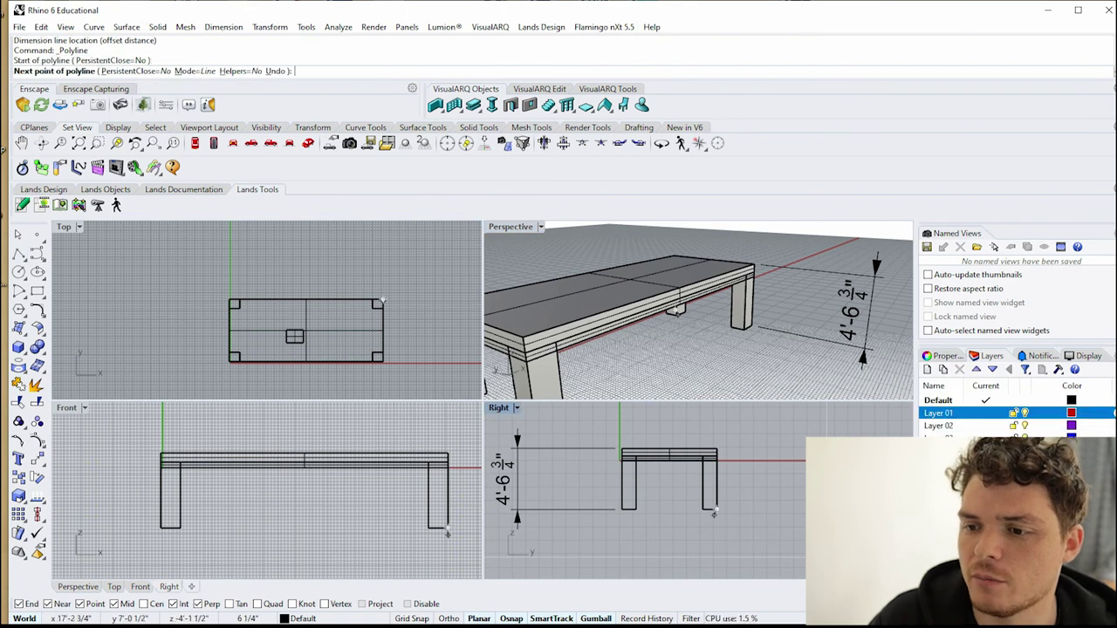
click(623, 510)
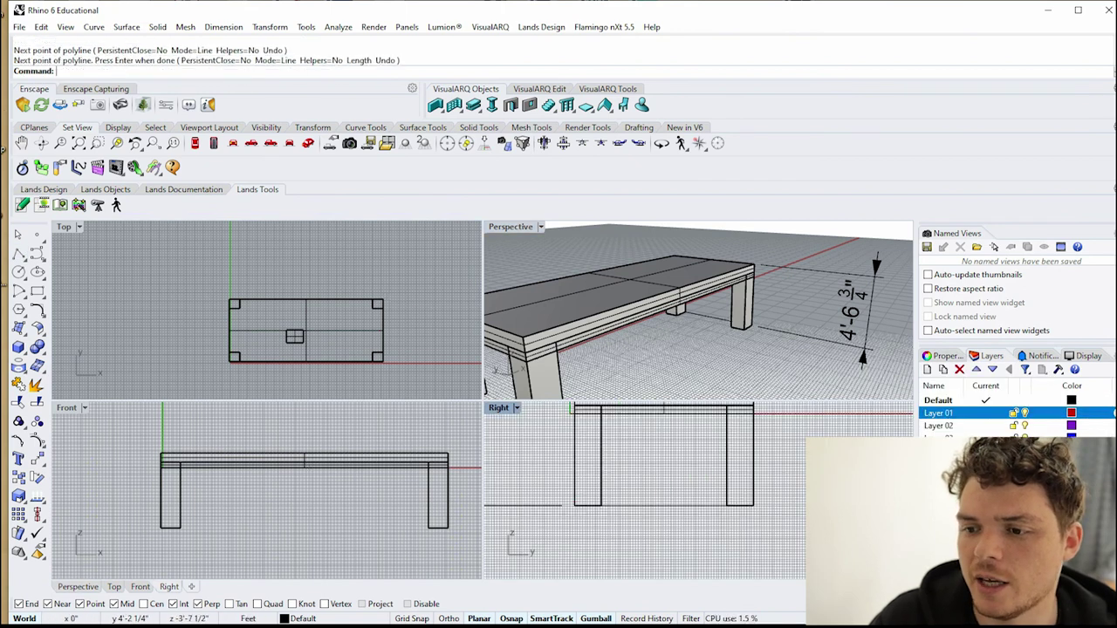
key(Return)
- Move the new line between the legs' feet up by 5 inches
drag(680, 480, 680, 452)
text(5)
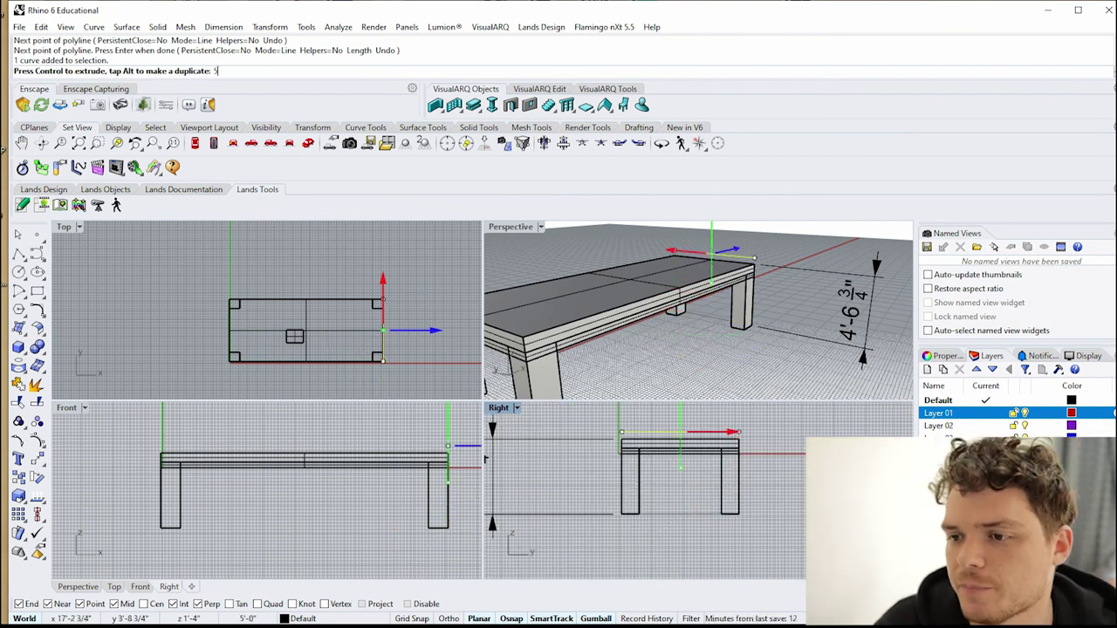
text(")
right_drag(726, 310, 691, 314)
scroll(741, 295, up, 7)
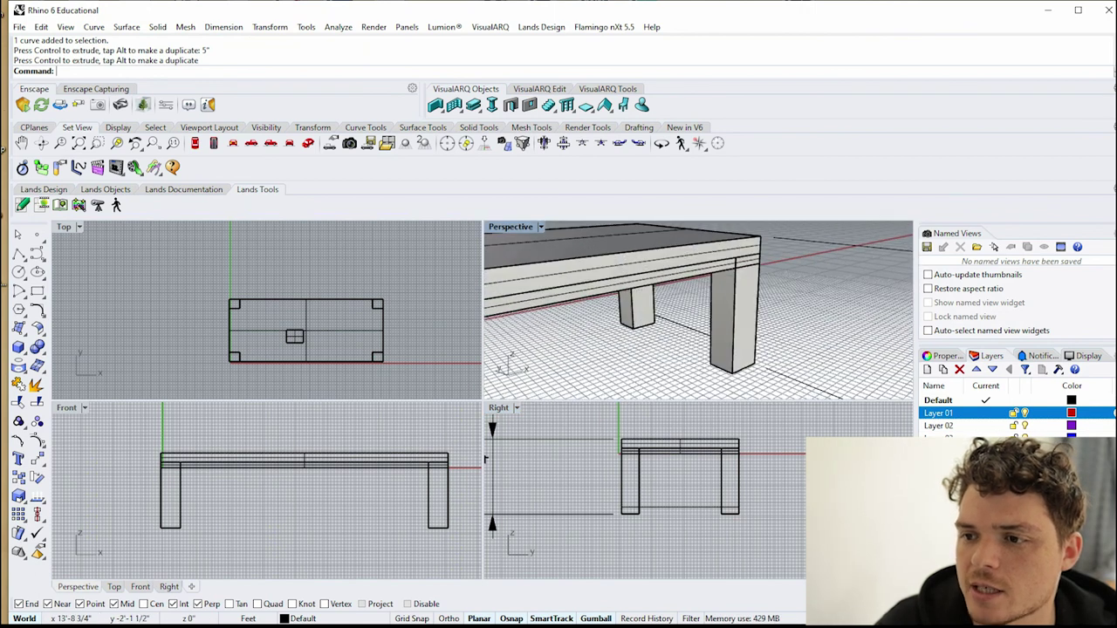
- Drag the front leg at the table's far end by its upper corner along the long edge toward the middle
click(733, 314)
key(Escape)
click(732, 323)
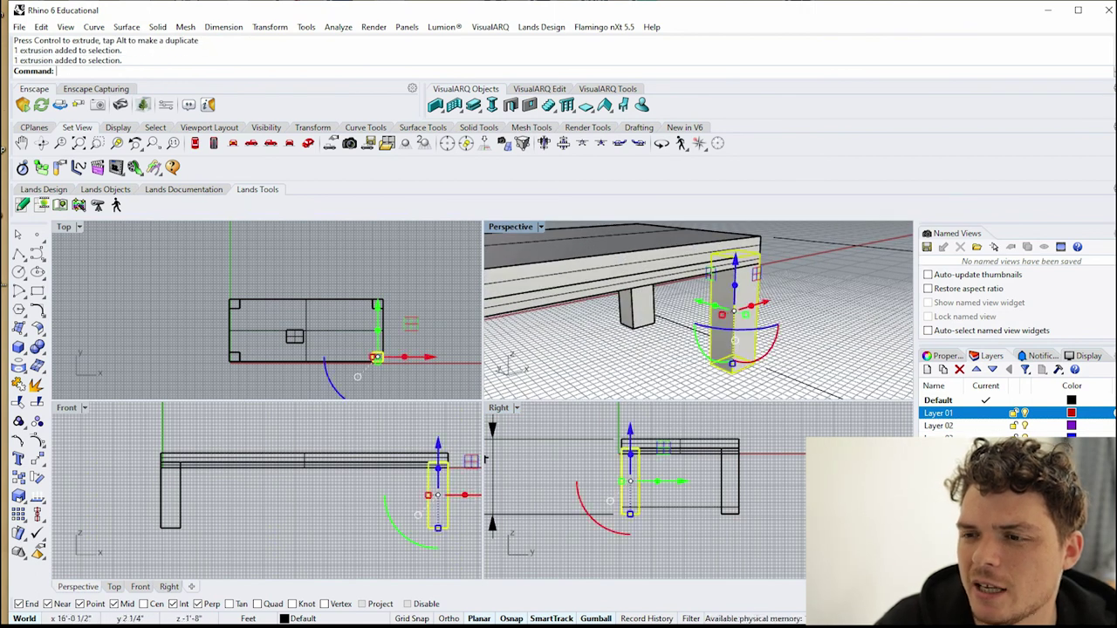
scroll(716, 318, up, 3)
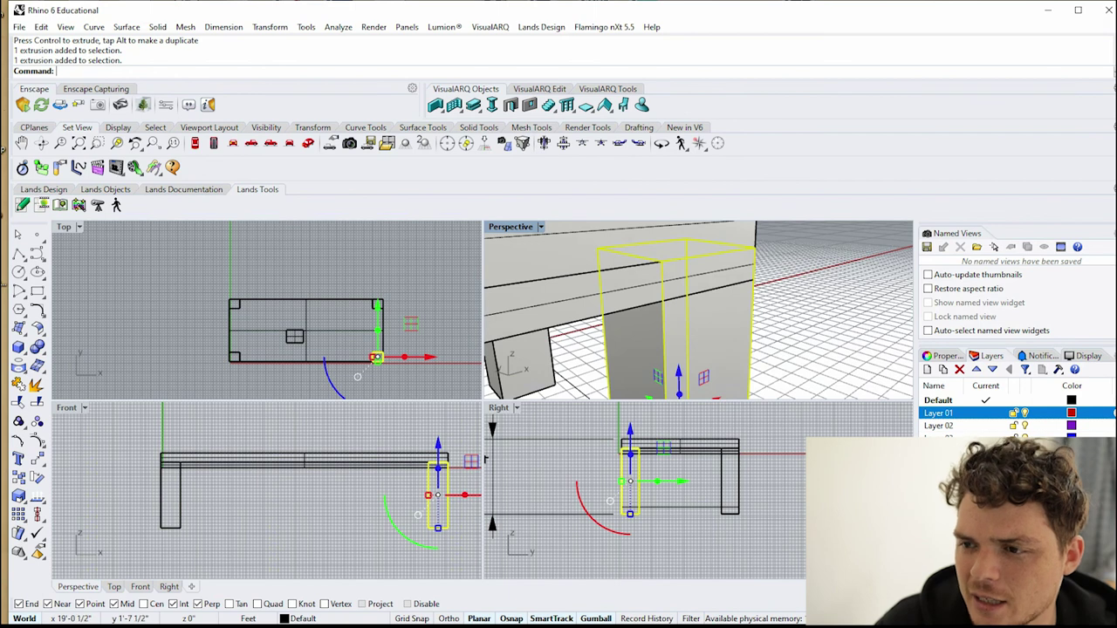
scroll(756, 249, down, 3)
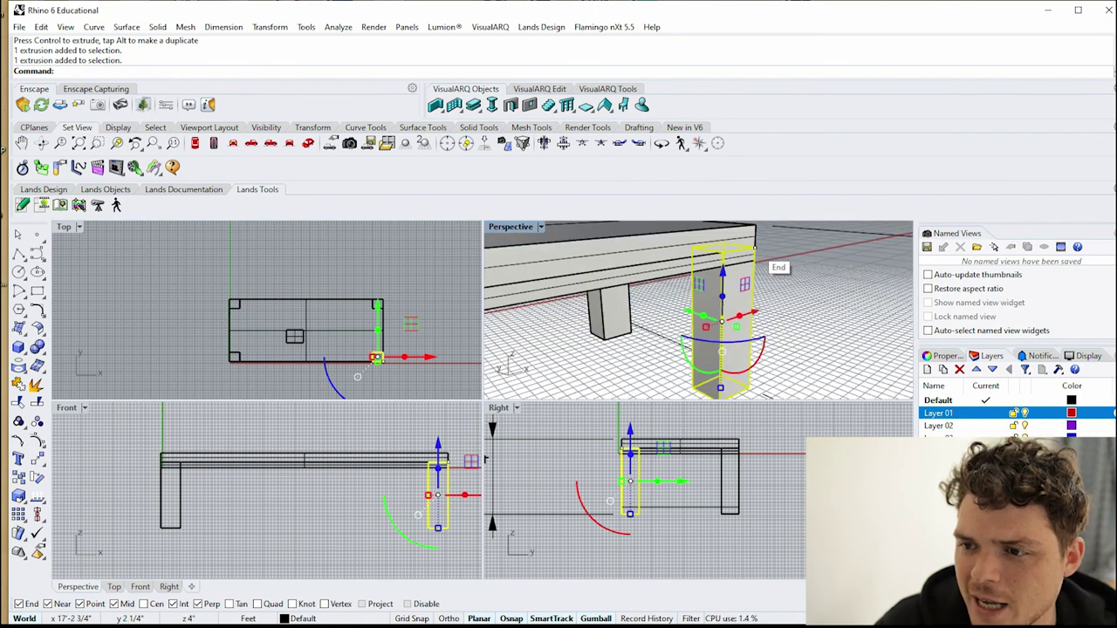
scroll(756, 249, up, 4)
scroll(756, 249, down, 6)
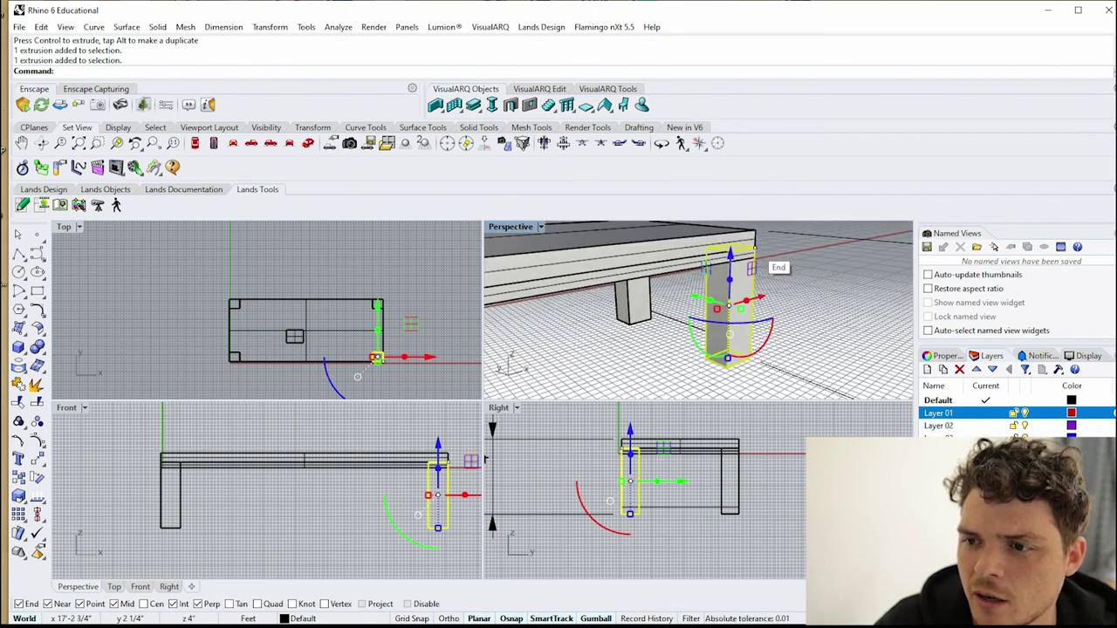
drag(756, 249, 603, 271)
scroll(769, 285, down, 6)
scroll(699, 301, up, 4)
scroll(611, 332, down, 2)
scroll(611, 332, up, 5)
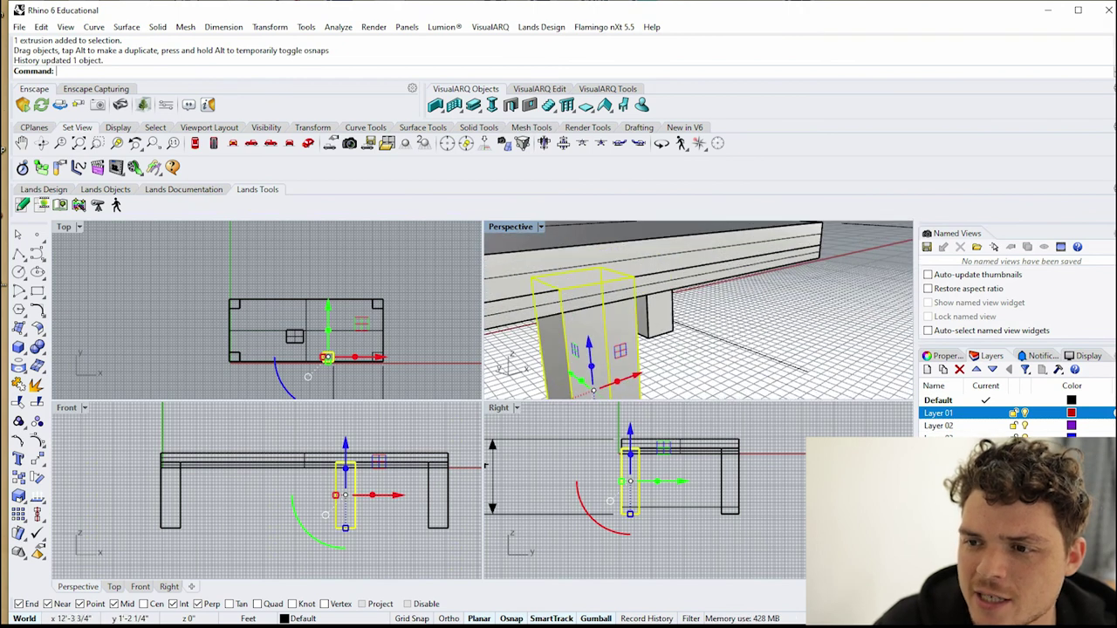
- Try dragging the leg back toward the table's far end with a distance of 12, and undo the drag
drag(611, 283, 835, 298)
text(12)
key(Return)
scroll(820, 295, down, 12)
scroll(816, 292, up, 2)
scroll(768, 314, up, 3)
key(ctrl+z)
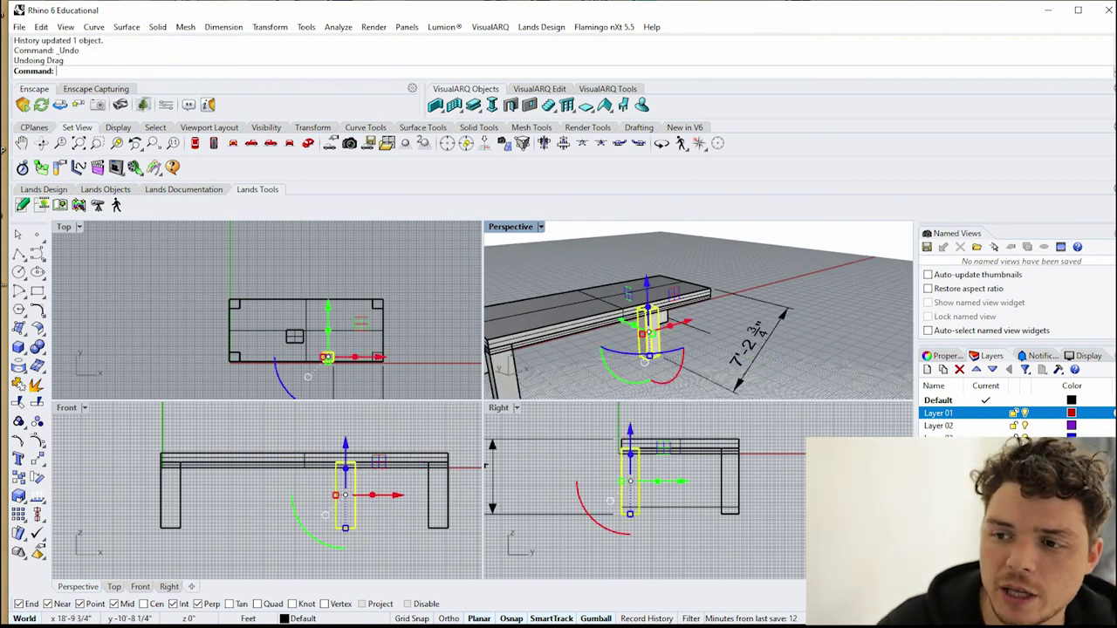
- Clear the selection and delete the linear dimension at the end of the table
key(Escape)
click(775, 327)
key(Delete)
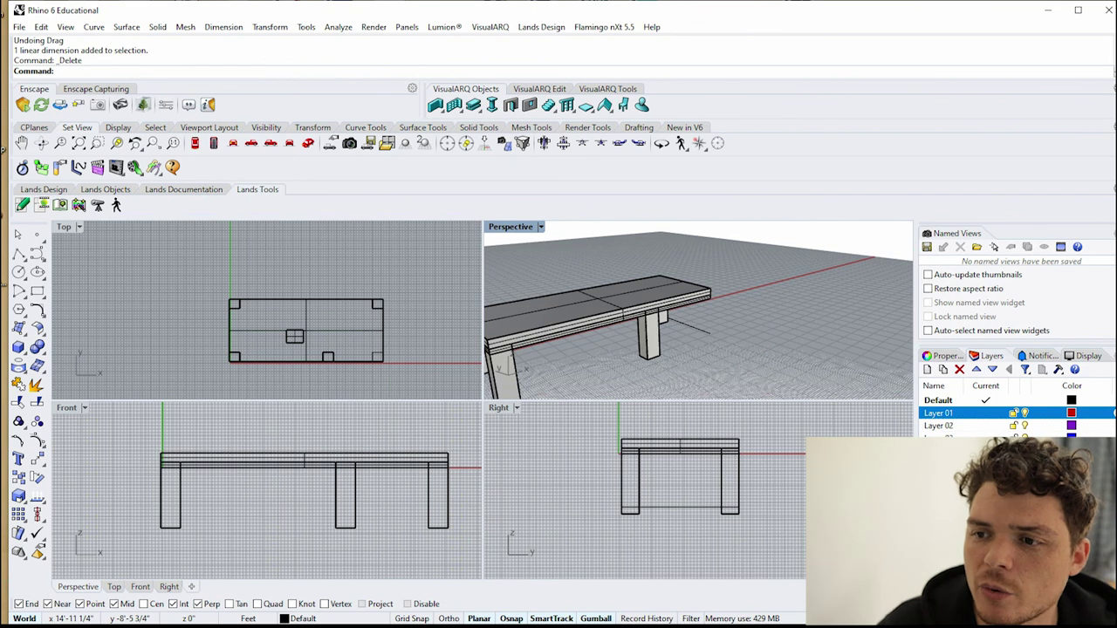
- Move the displaced front leg 3'-6" along the table toward its far end, using the leg's bottom corner as base point
scroll(673, 328, down, 4)
scroll(655, 337, up, 6)
click(682, 318)
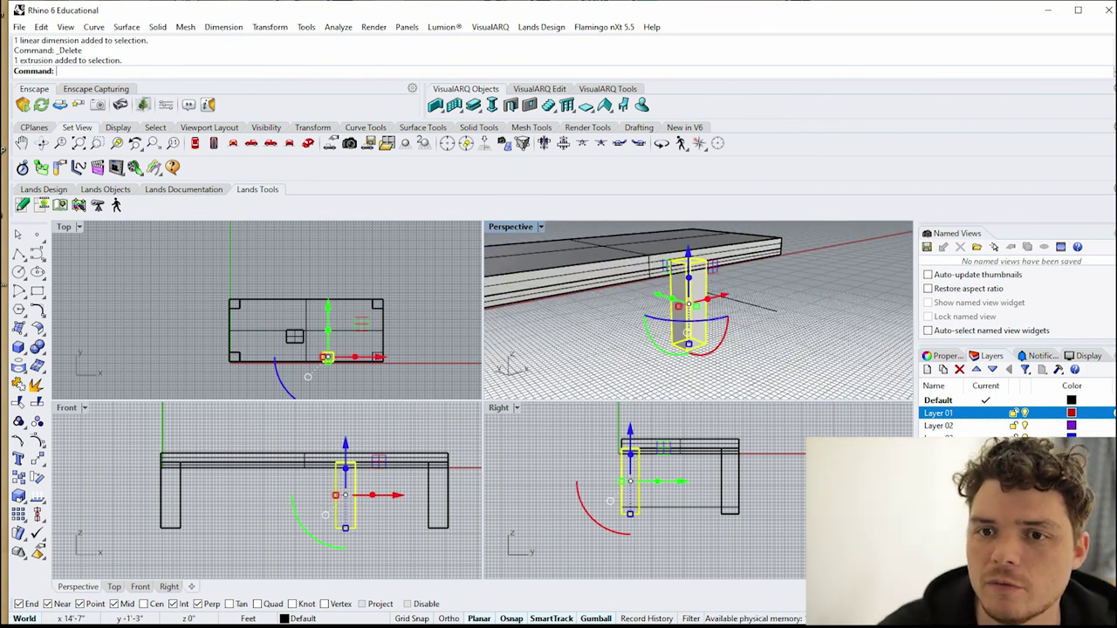
key(Return)
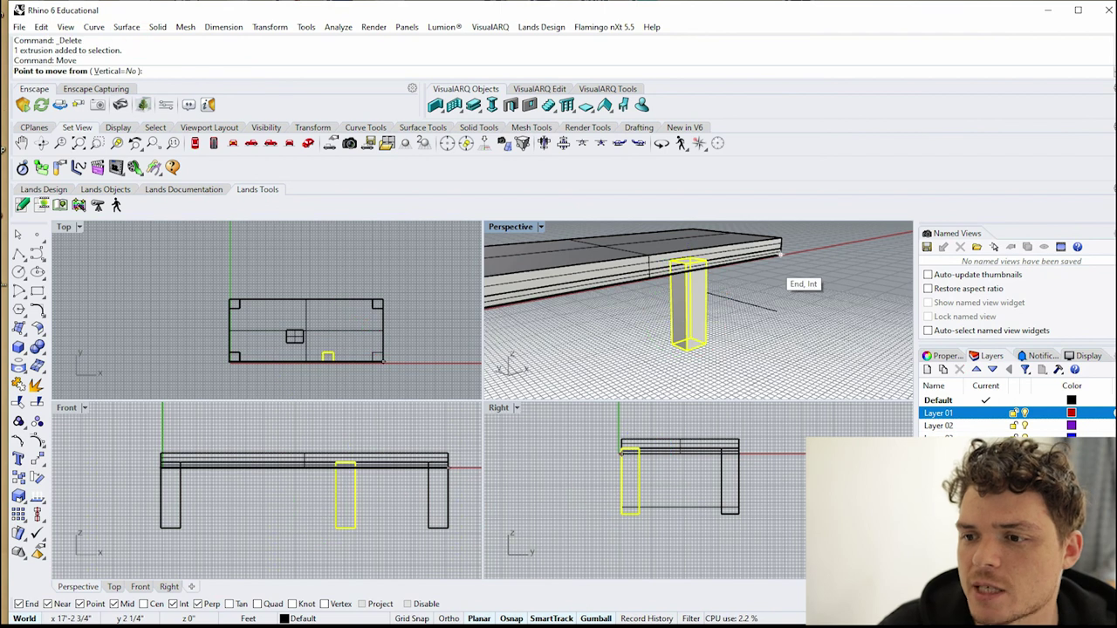
click(687, 349)
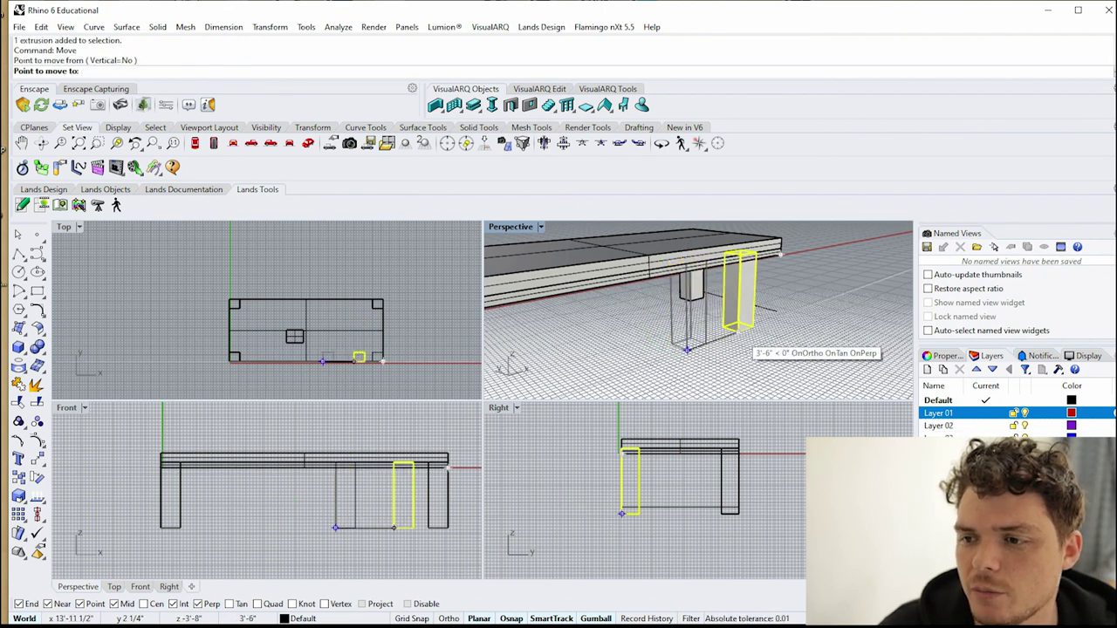
click(687, 349)
key(Escape)
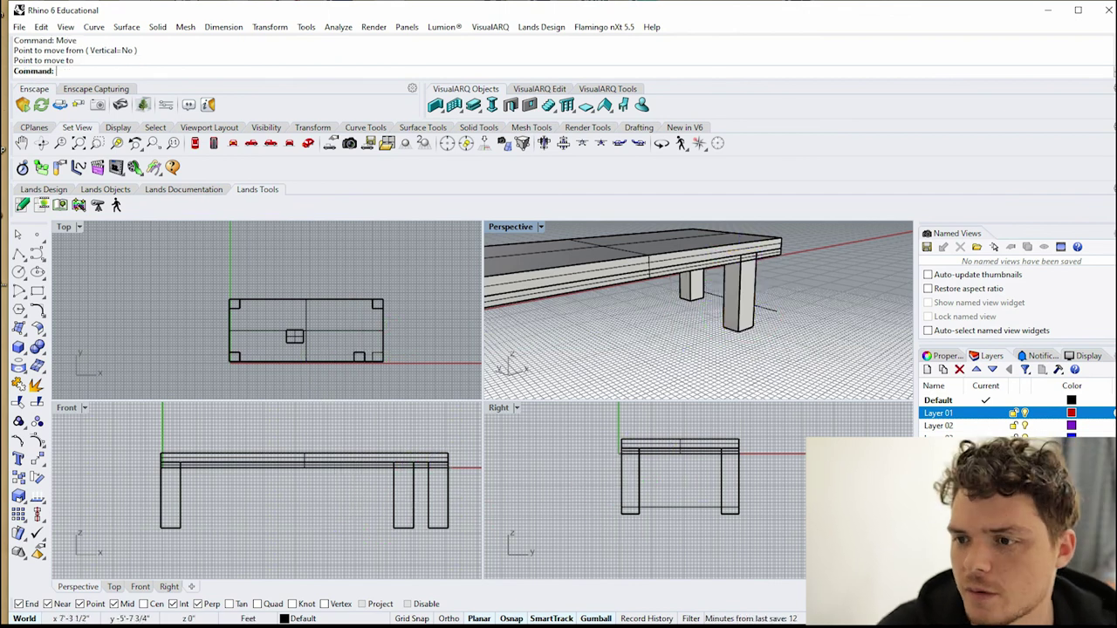
- Move the same leg 3'-2" back toward the table's middle from its bottom outer corner, and clear the selection
click(739, 297)
text(Move)
key(Return)
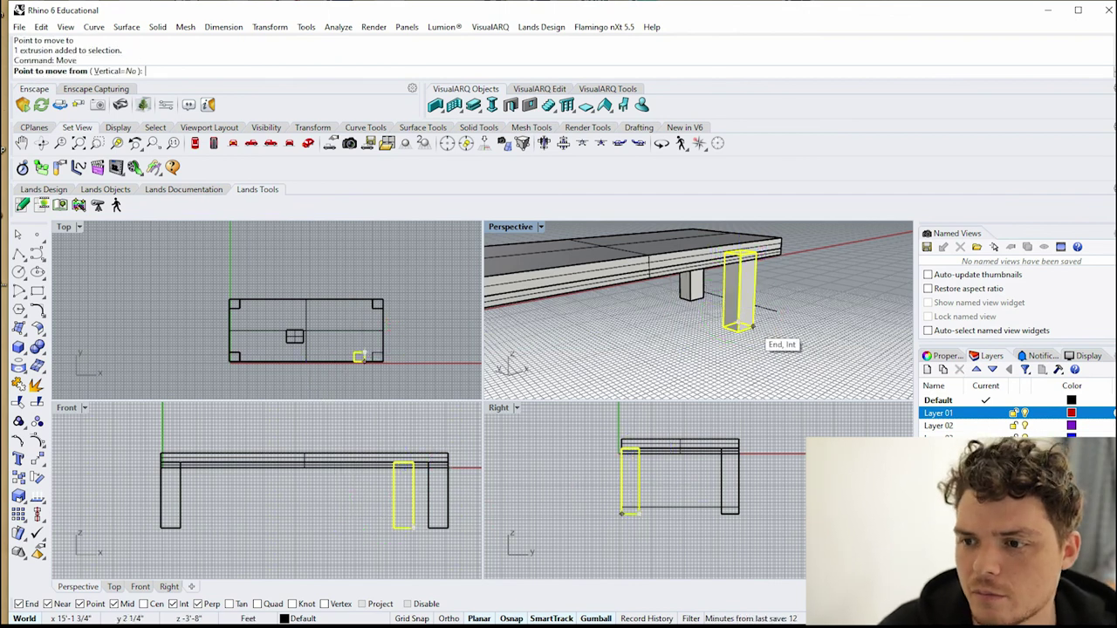
click(755, 327)
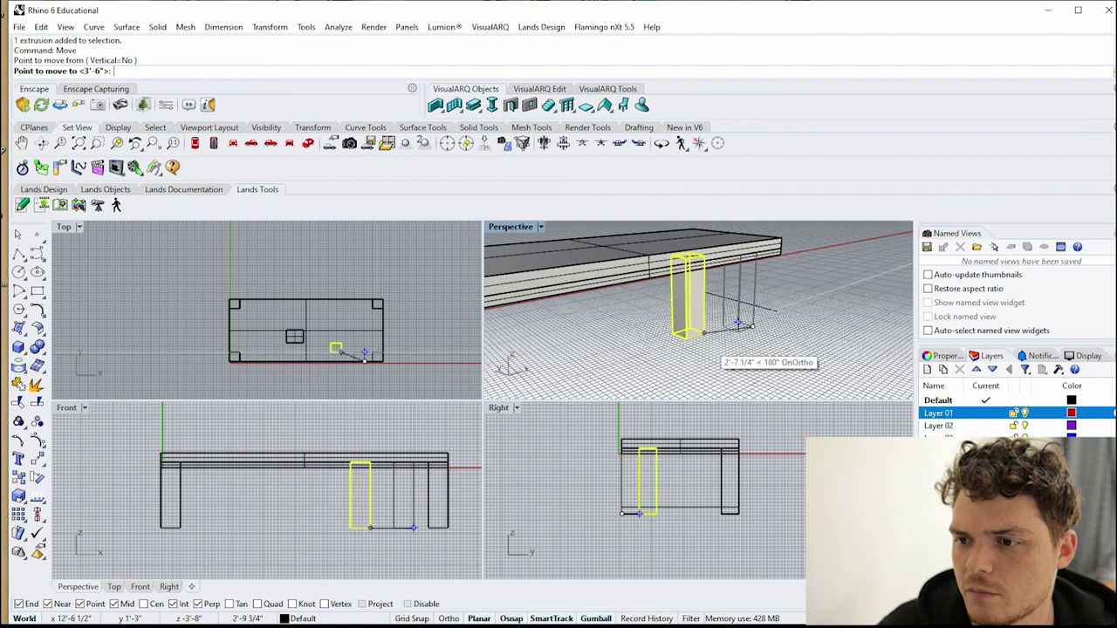
key(alt)
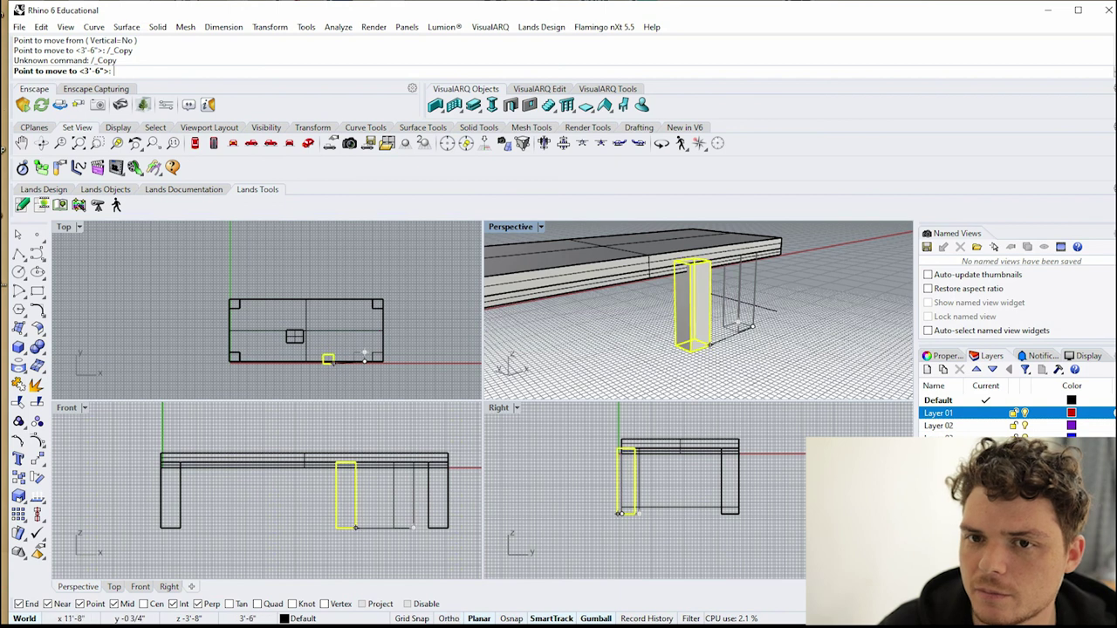
key(Escape)
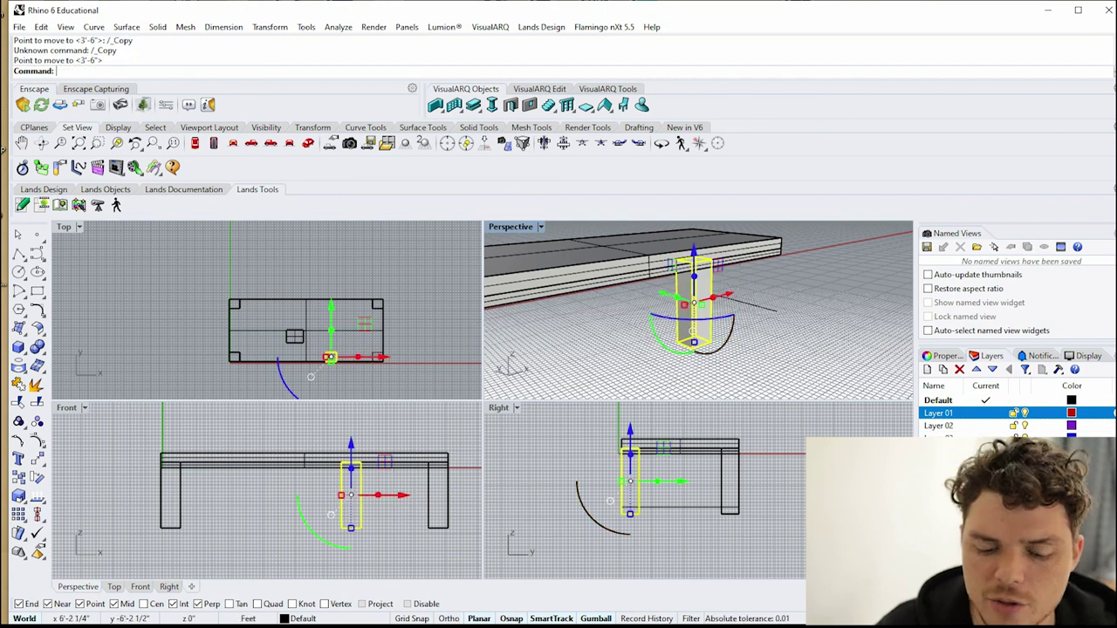
scroll(733, 335, down, 4)
key(Escape)
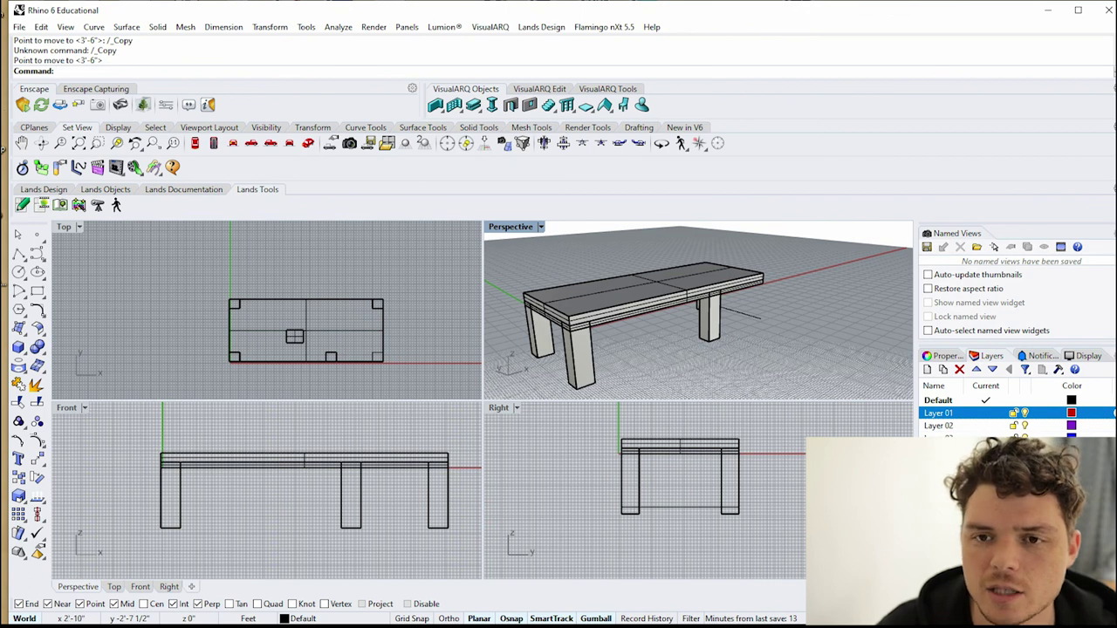
- Move the displaced front leg 4'-1 1/2" along the table toward its near end, using its bottom outer corner as base point
key(Return)
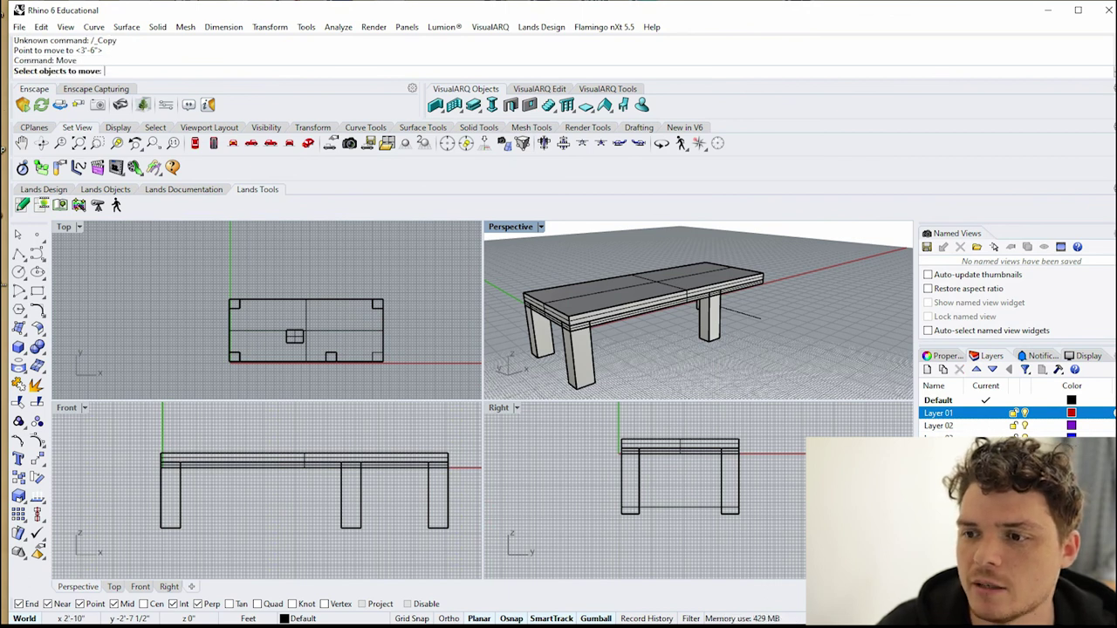
click(709, 319)
key(Return)
click(719, 339)
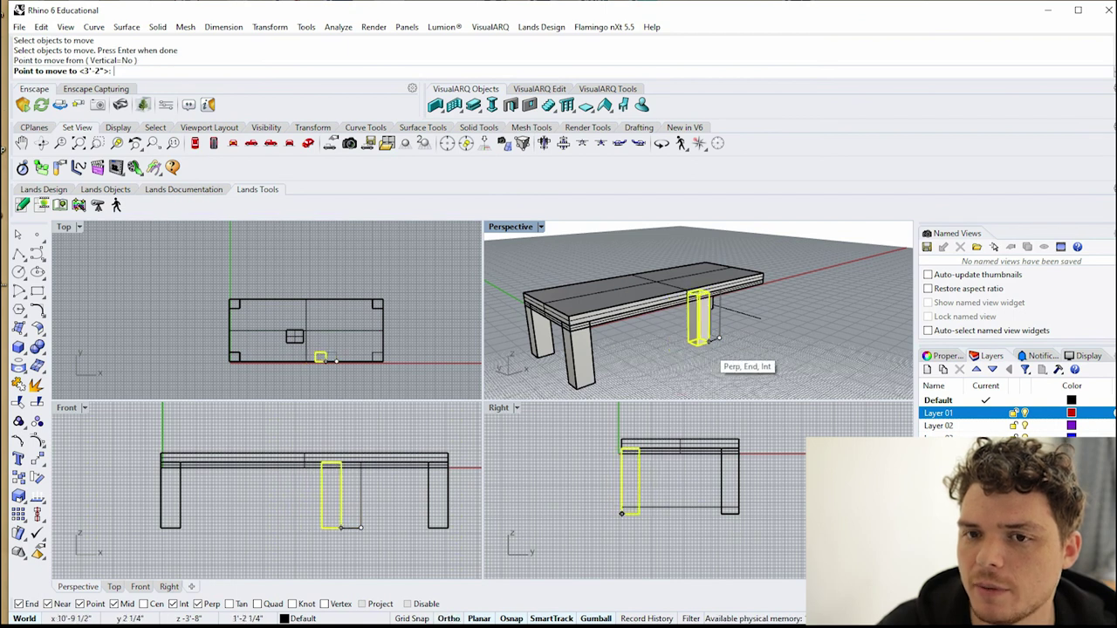
click(292, 527)
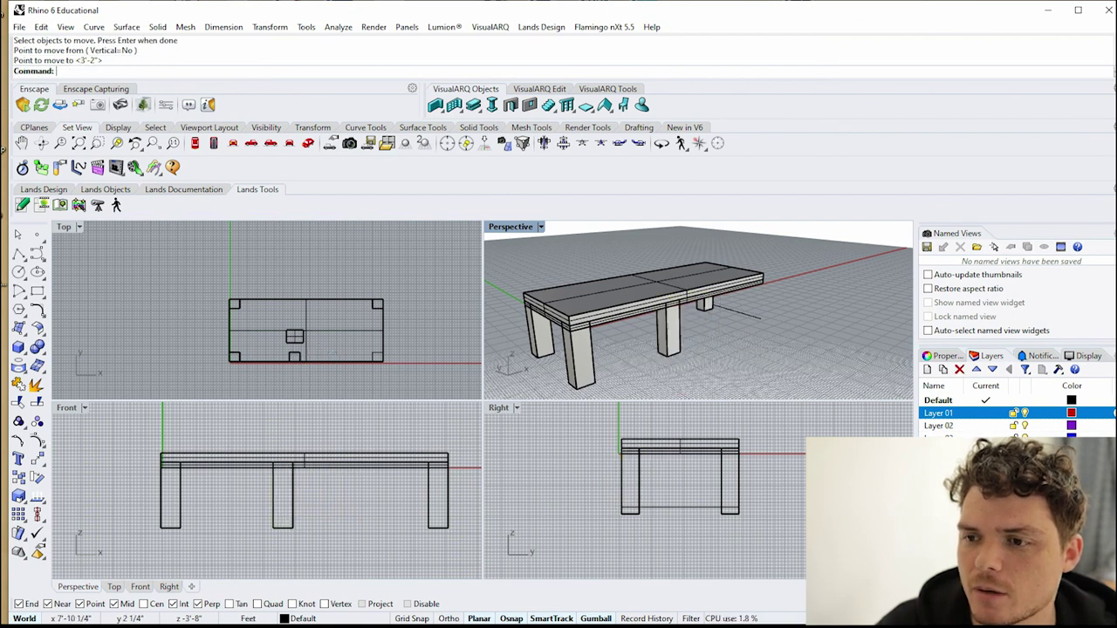
- Move the same leg 1'-2 1/4" toward the table's far end by snapping one bottom corner onto its adjacent bottom corner
scroll(703, 319, down, 6)
scroll(650, 342, up, 7)
scroll(652, 342, down, 1)
mouse_move(652, 342)
right_down()
mouse_move(650, 330)
mouse_move(649, 340)
right_up()
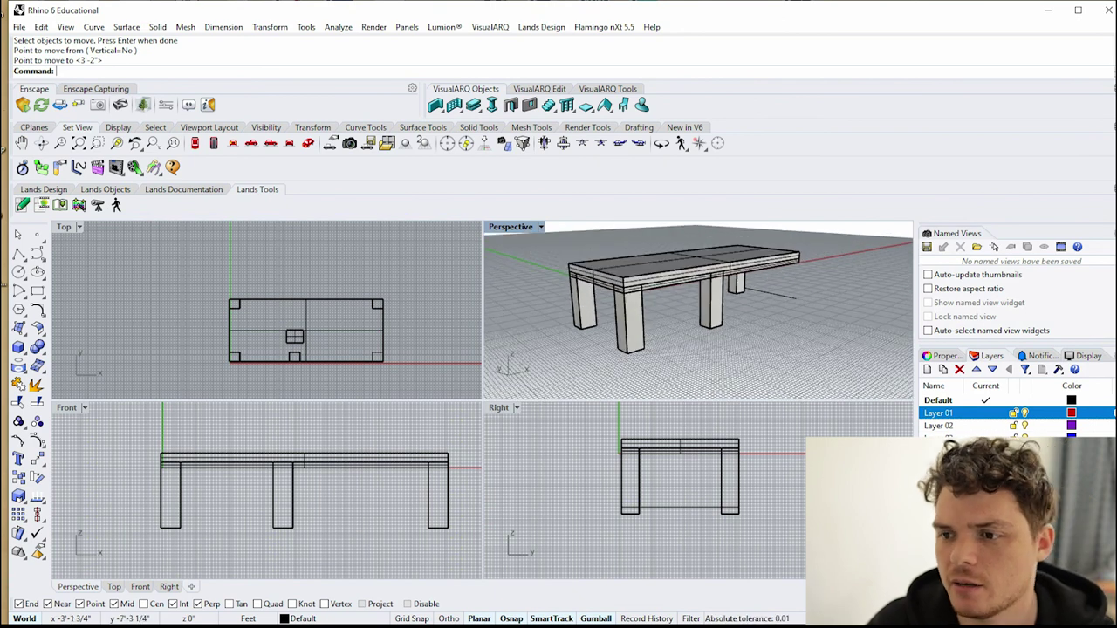
key(Return)
click(712, 303)
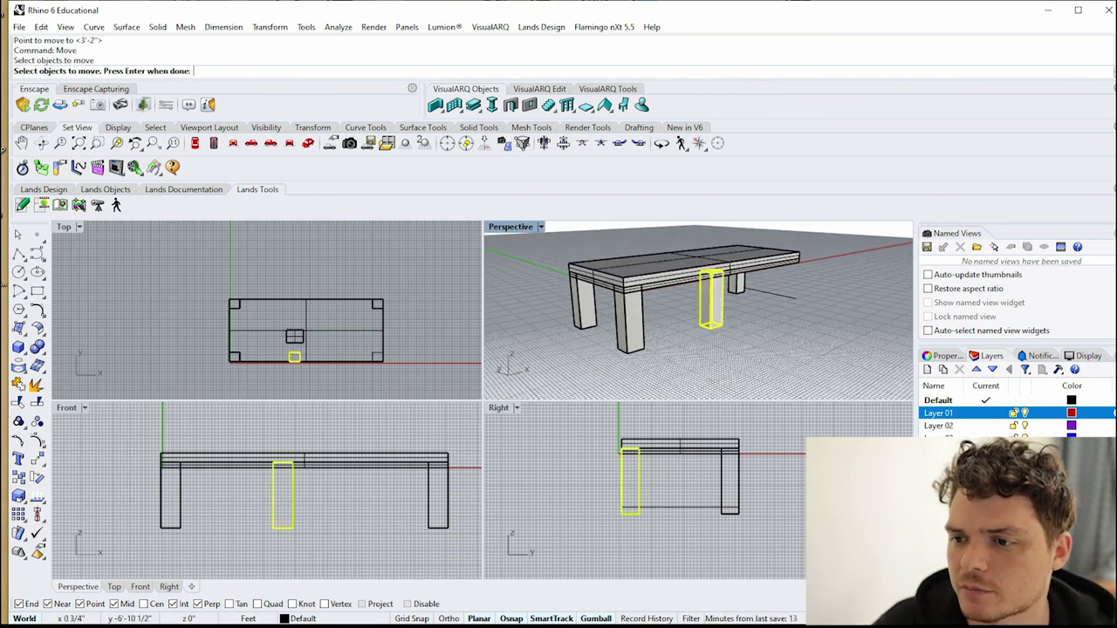
key(Return)
click(711, 326)
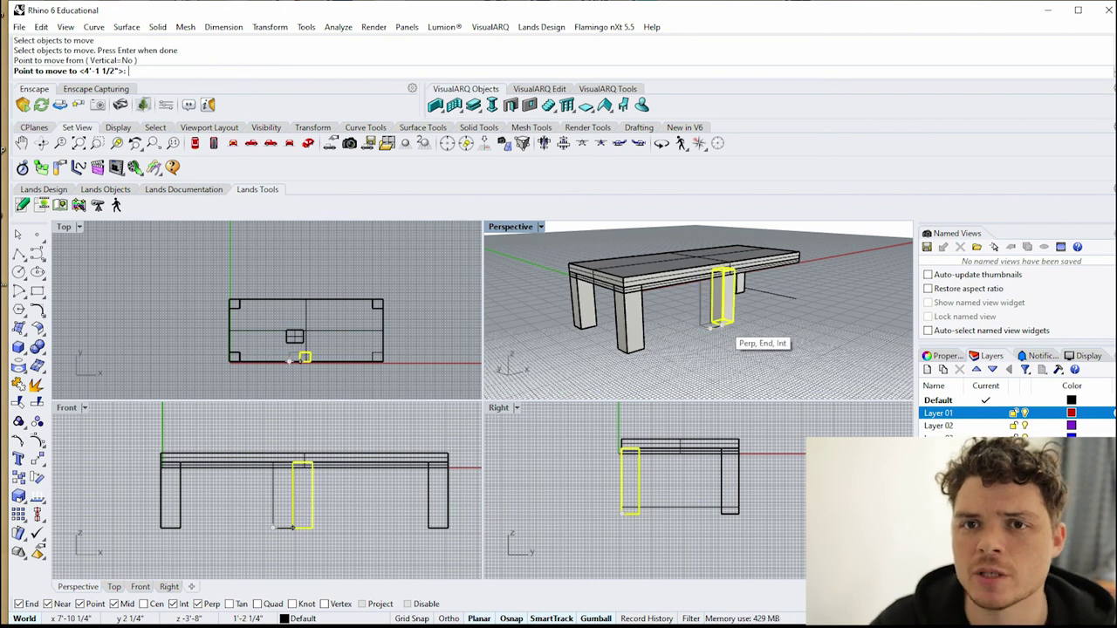
click(717, 326)
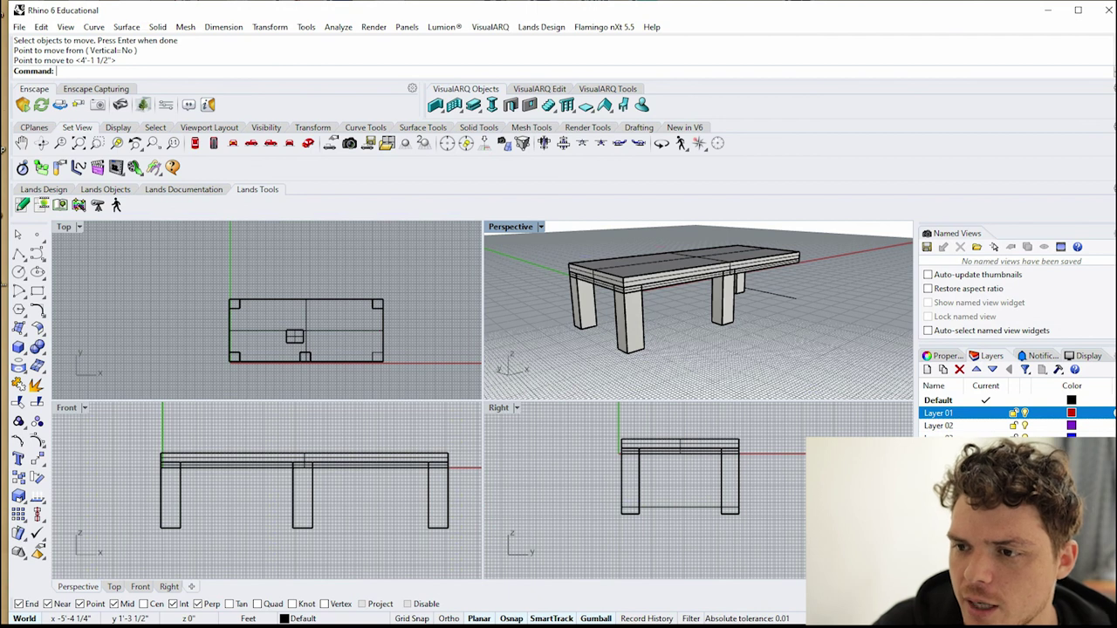
- Delete the leftover line running across the far end of the table near the legs' bottoms
right_drag(786, 284, 855, 323)
scroll(765, 330, up, 8)
scroll(765, 330, down, 8)
right_drag(768, 330, 754, 302)
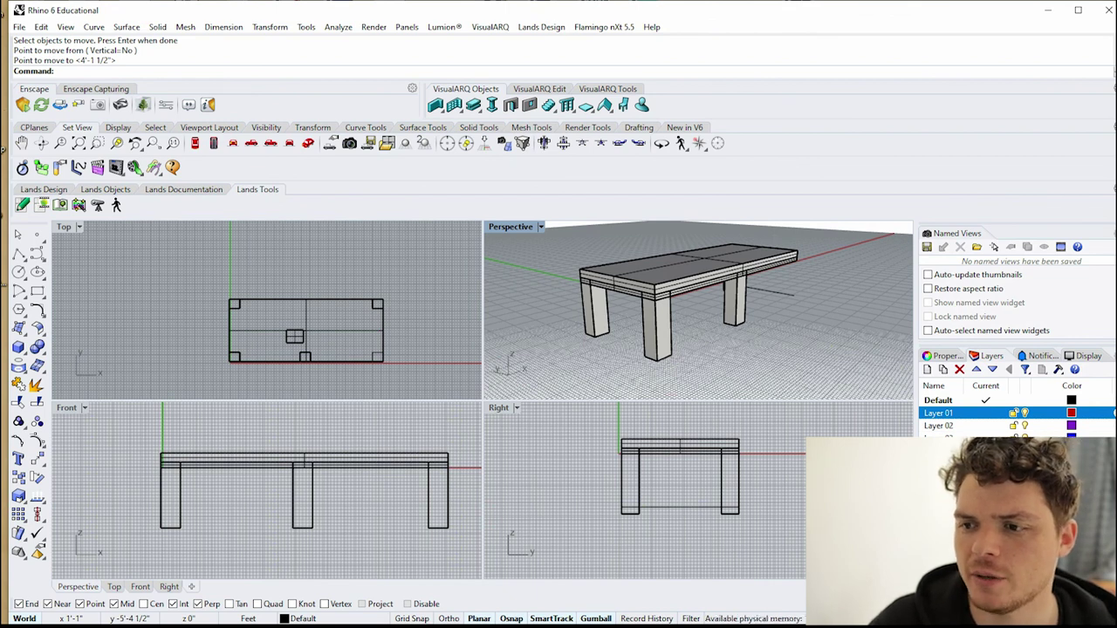
right_drag(768, 304, 761, 316)
scroll(764, 310, down, 5)
scroll(764, 310, up, 7)
scroll(755, 314, up, 4)
click(797, 278)
right_drag(824, 264, 805, 269)
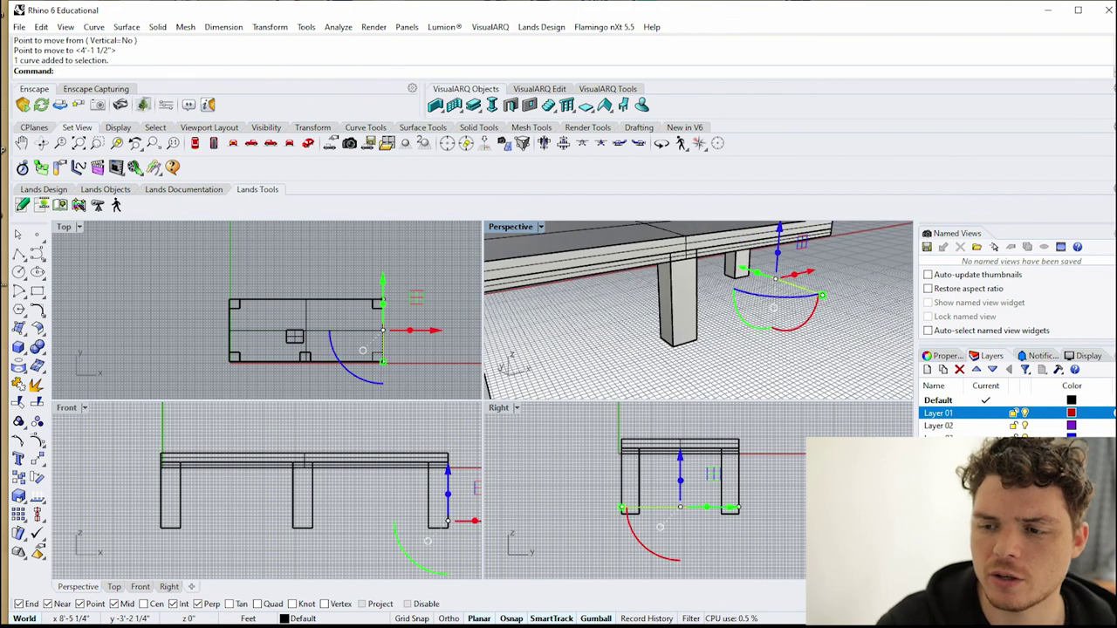
scroll(698, 310, down, 3)
key(Delete)
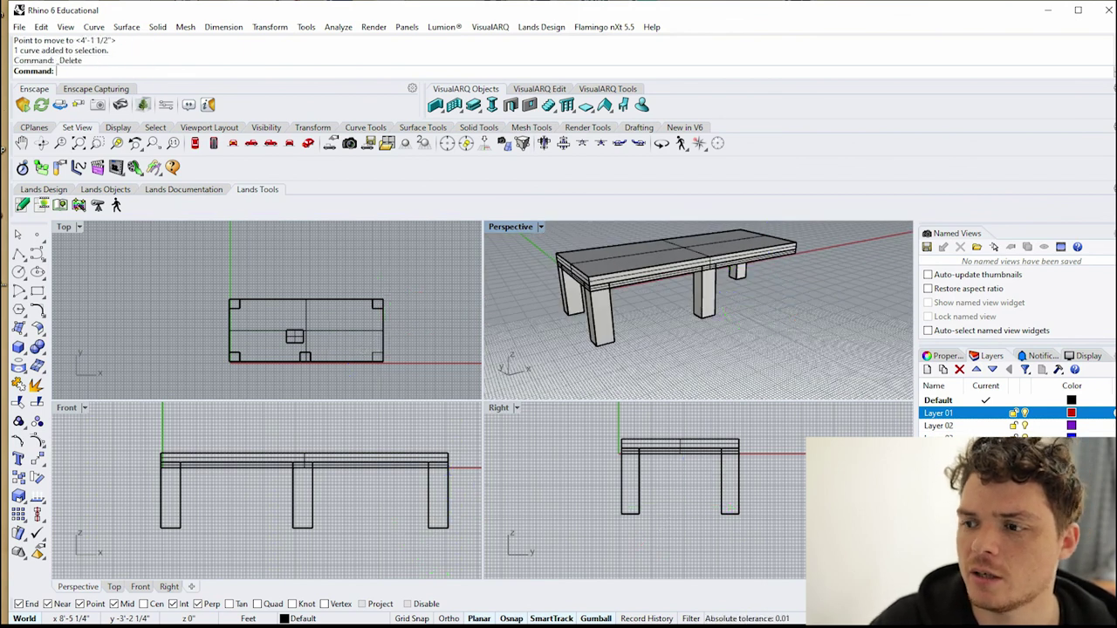
- Select two of the table legs, set the Perspective viewport to Wireframe display, and clear the selection
scroll(786, 296, down, 1)
right_drag(779, 303, 796, 316)
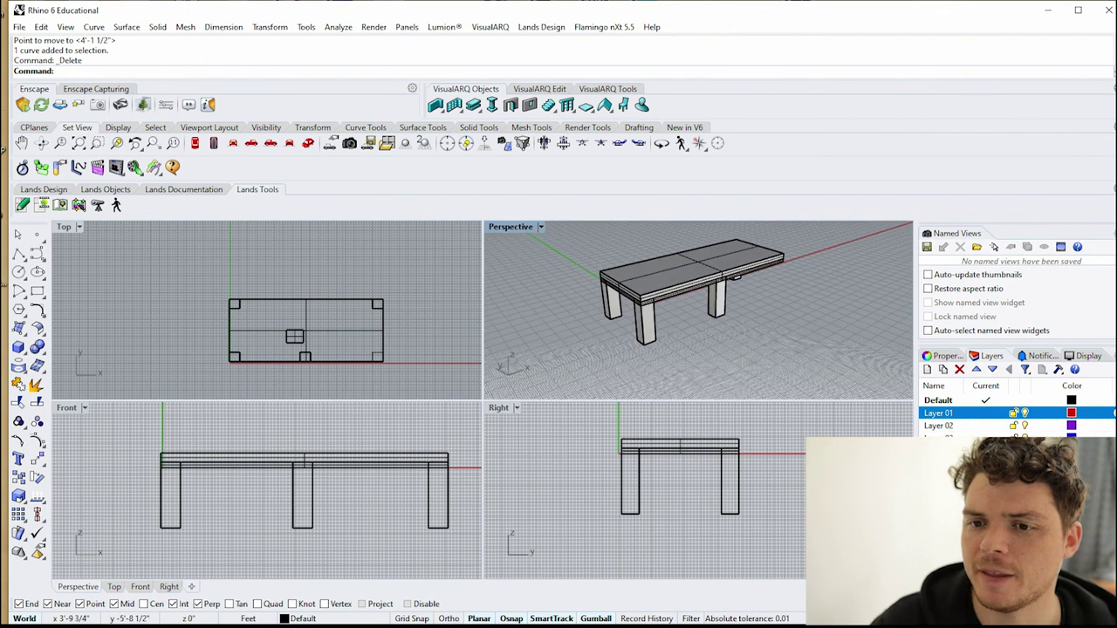
scroll(796, 316, up, 1)
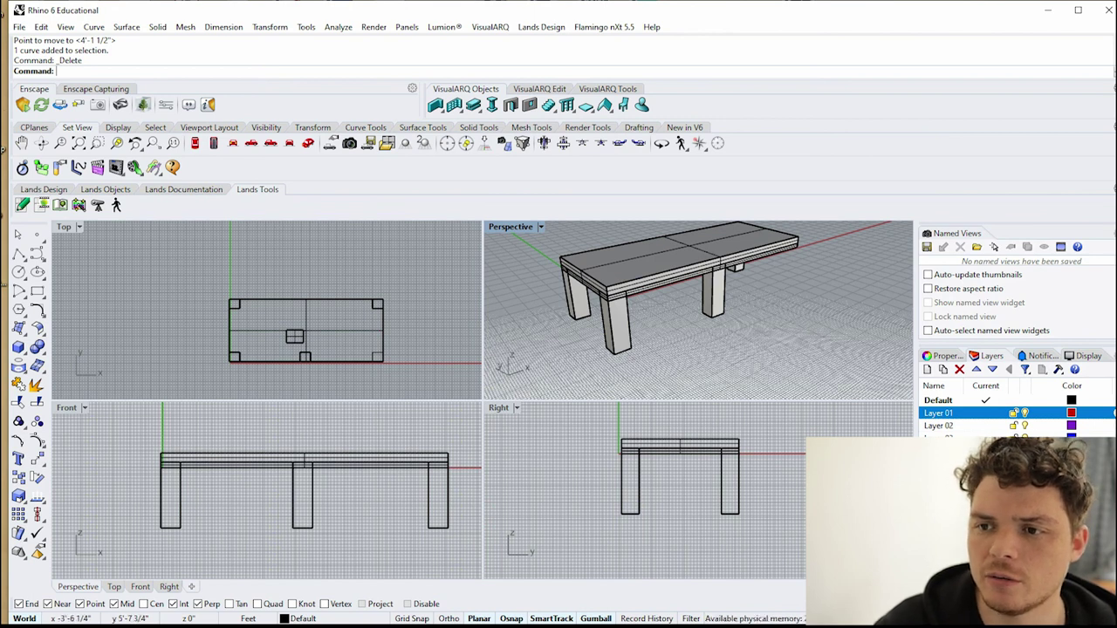
click(540, 226)
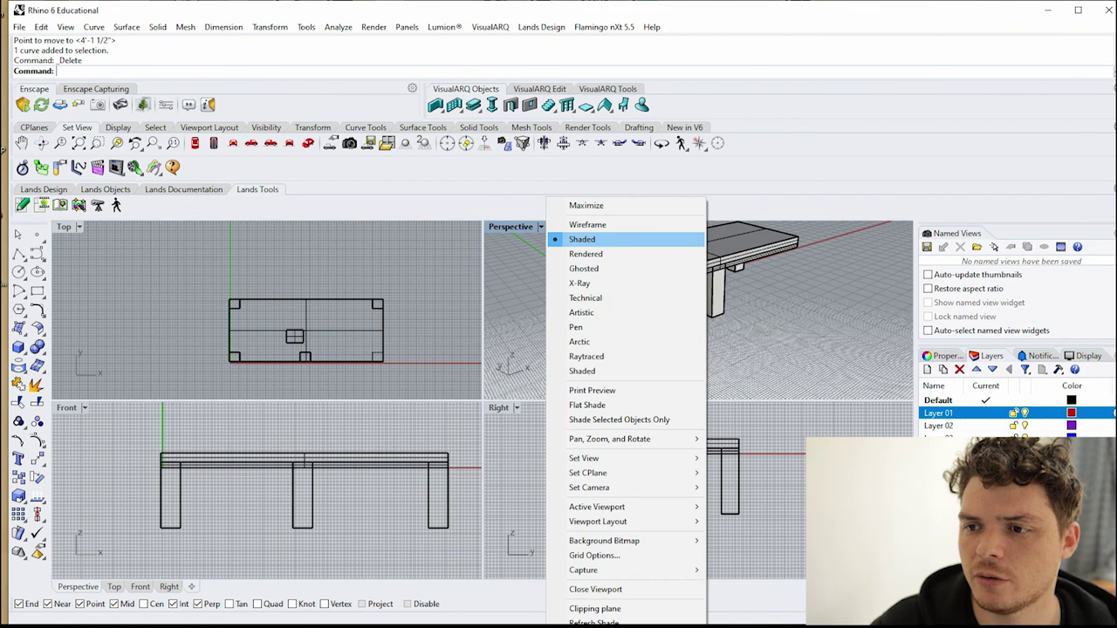
click(583, 239)
click(578, 302)
click(715, 299)
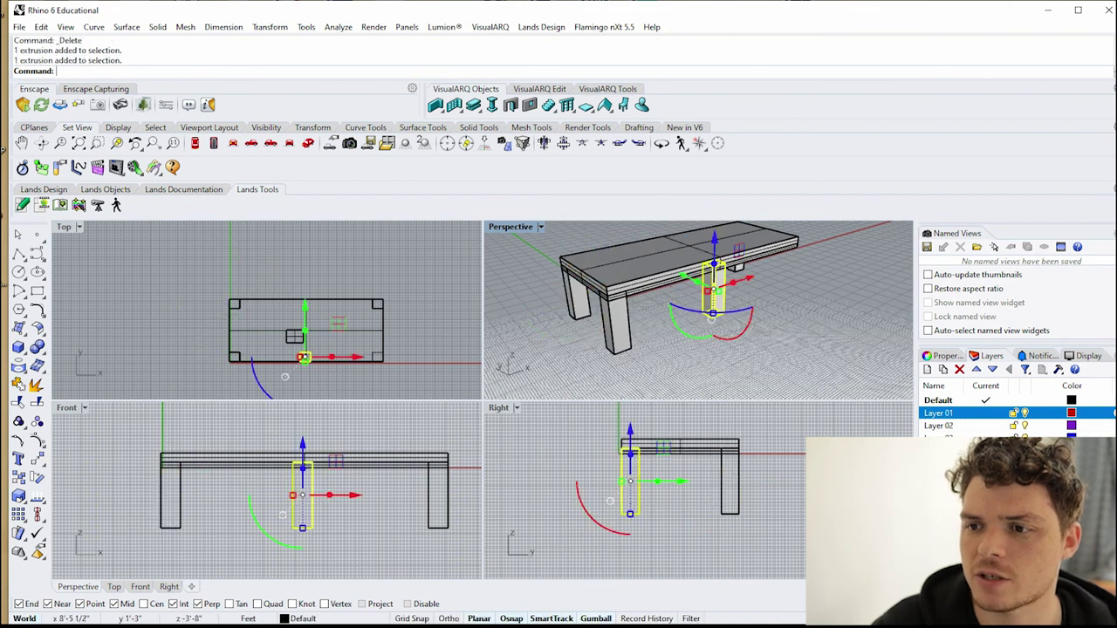
click(540, 226)
click(584, 222)
key(Escape)
right_drag(733, 339, 668, 342)
scroll(621, 293, up, 4)
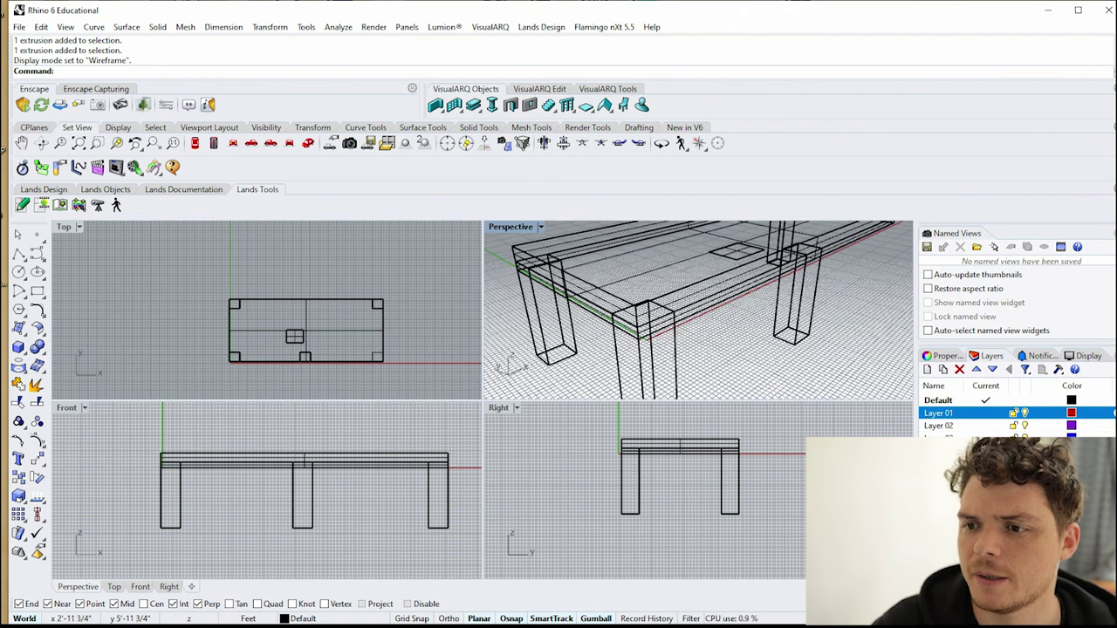
- Set the Perspective viewport back to Shaded display
click(540, 226)
click(572, 240)
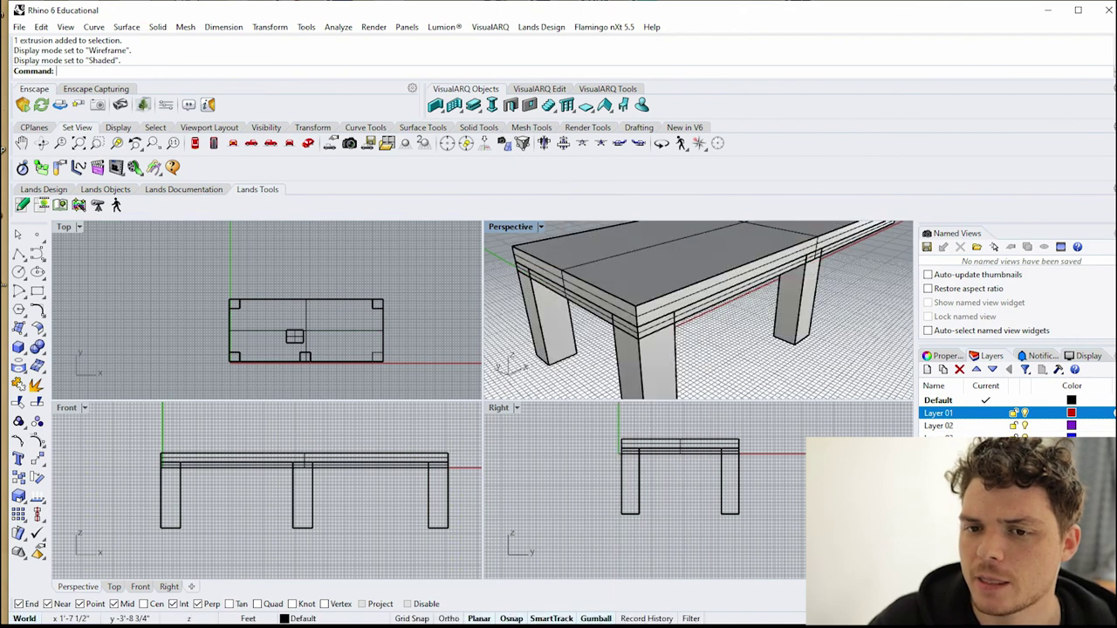
scroll(677, 311, down, 7)
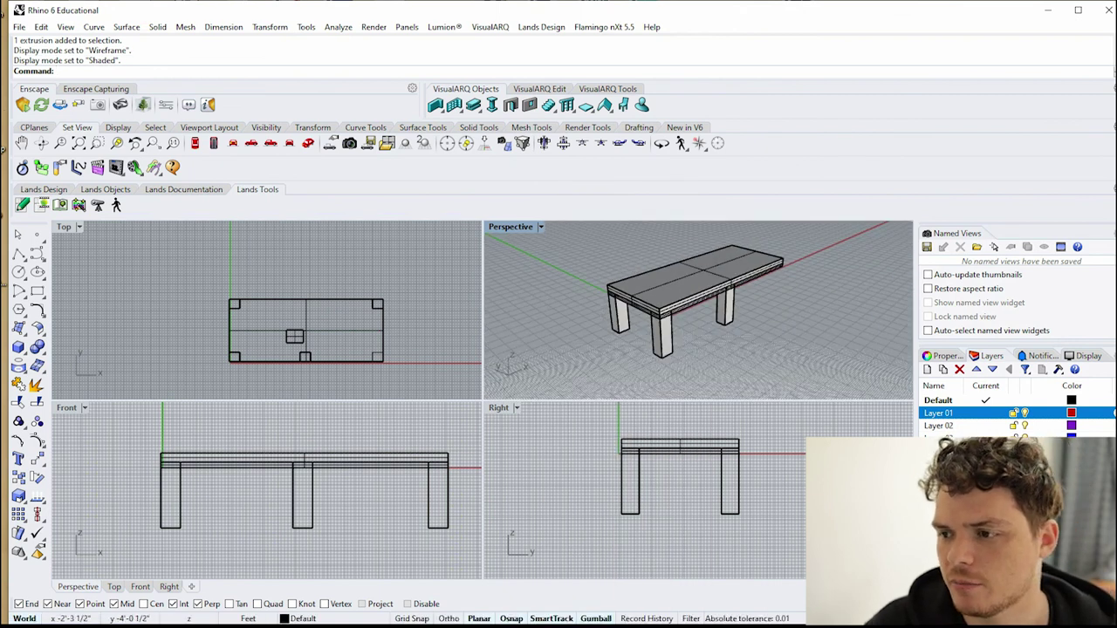
- Select the front leg at the table's near corner and check its object type in its properties
click(661, 336)
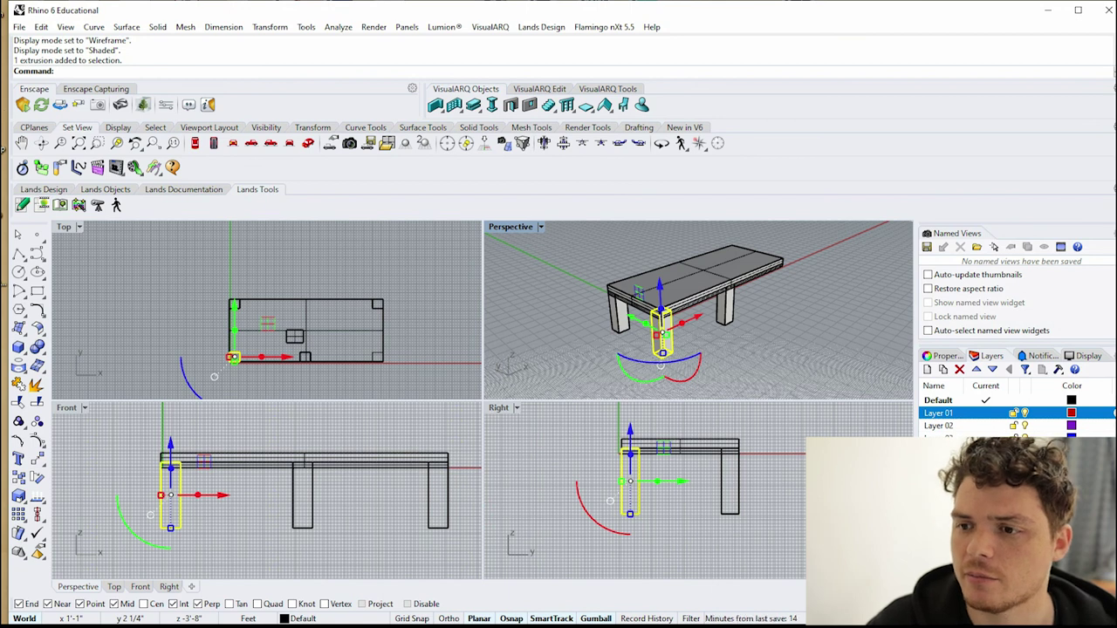
scroll(698, 310, up, 2)
scroll(657, 313, up, 5)
click(947, 356)
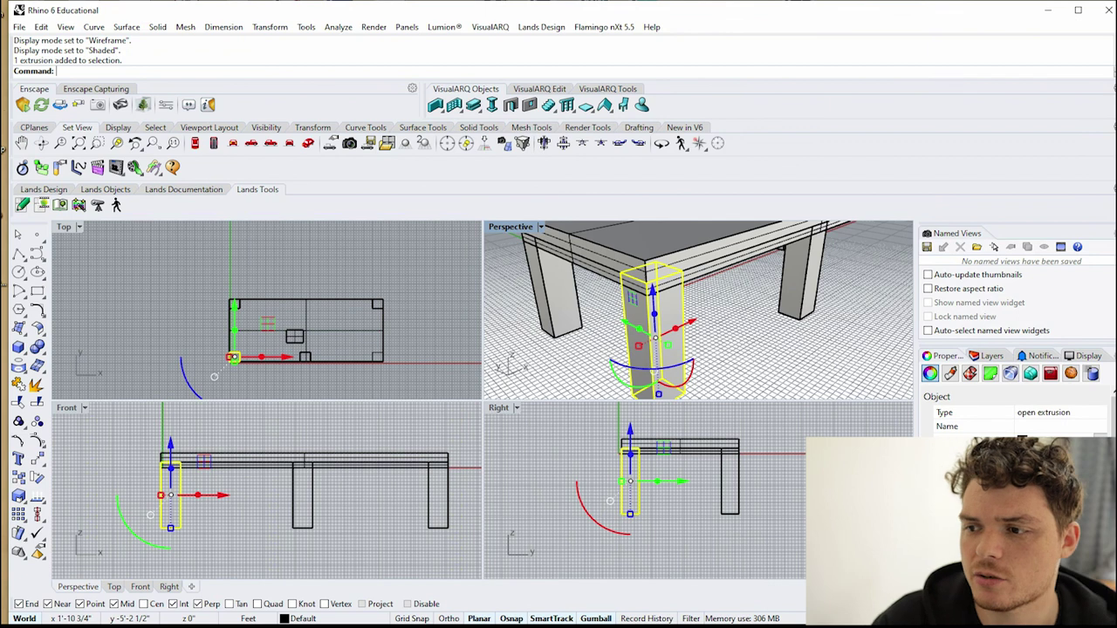
click(748, 351)
- Cap the open ends of the front leg at the table's near corner with the Cap command
click(661, 336)
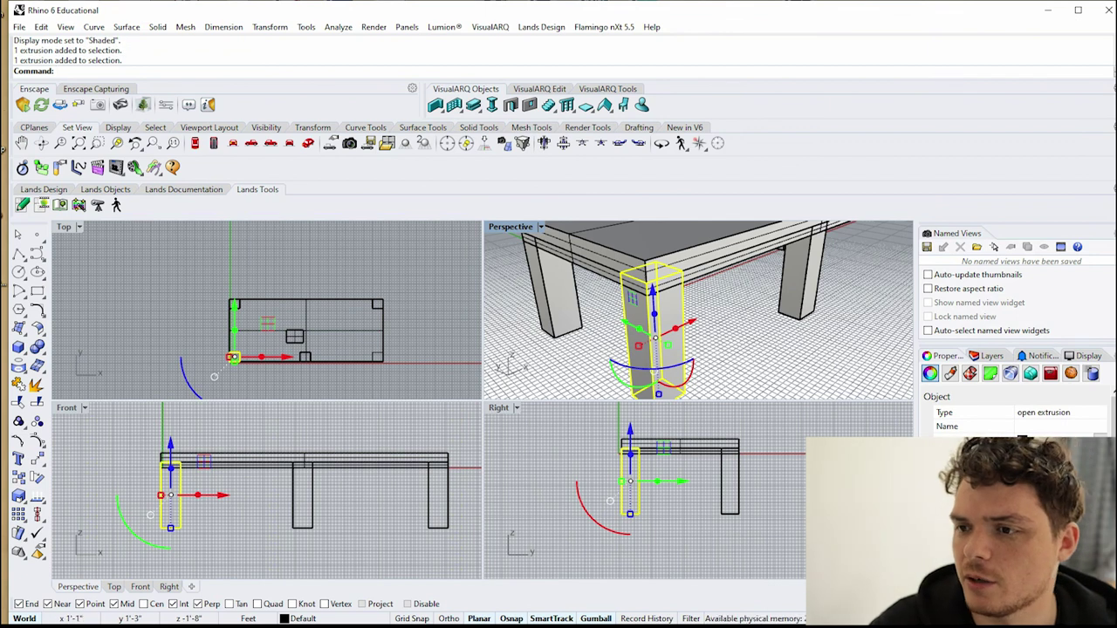
text(cap)
key(Return)
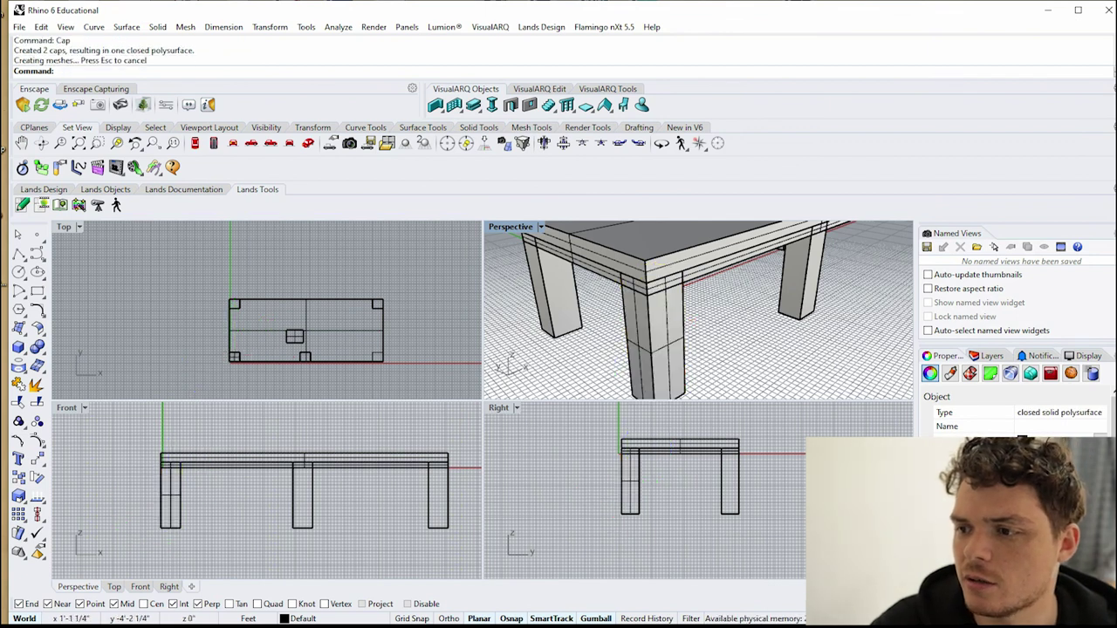
click(560, 359)
- Select the capped leg again to check its object type, and clear the selection
scroll(560, 359, down, 5)
click(615, 349)
scroll(615, 349, up, 2)
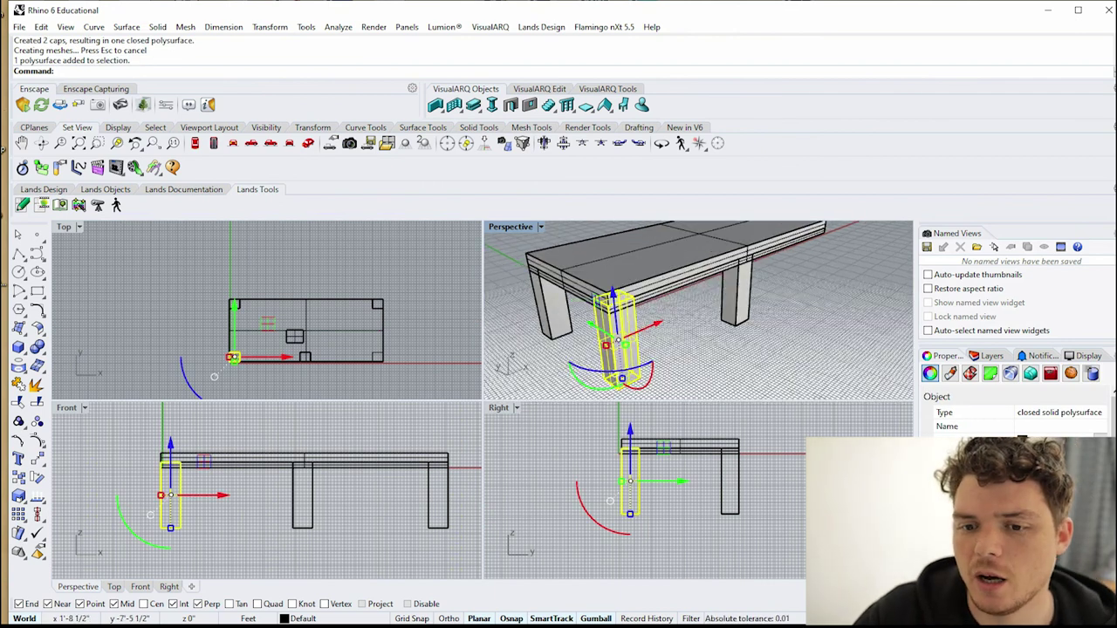
key(Escape)
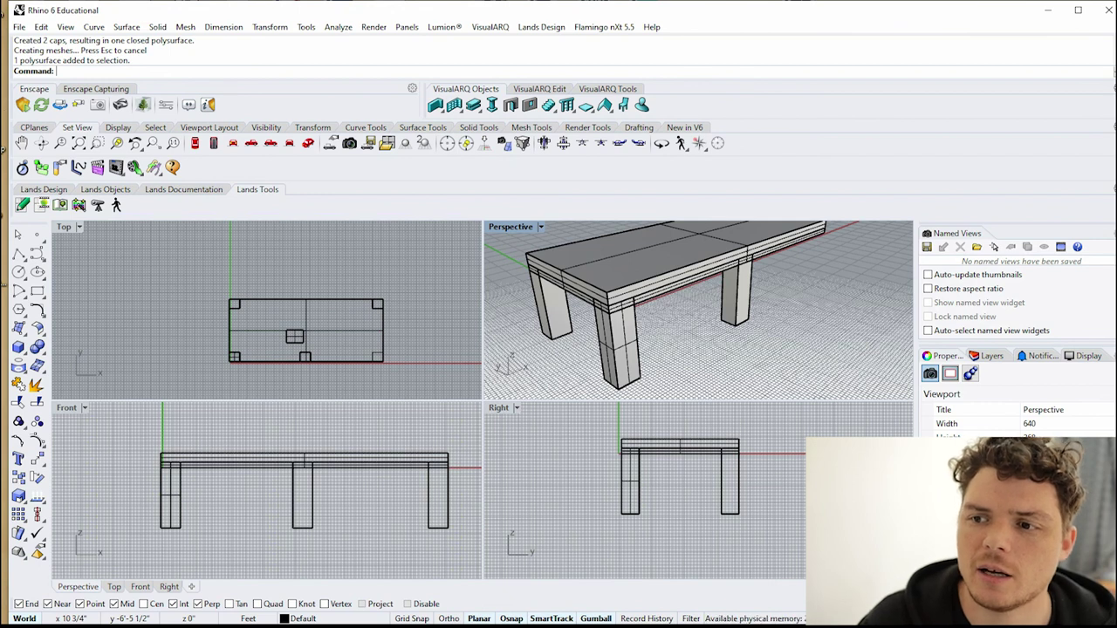
scroll(701, 327, down, 5)
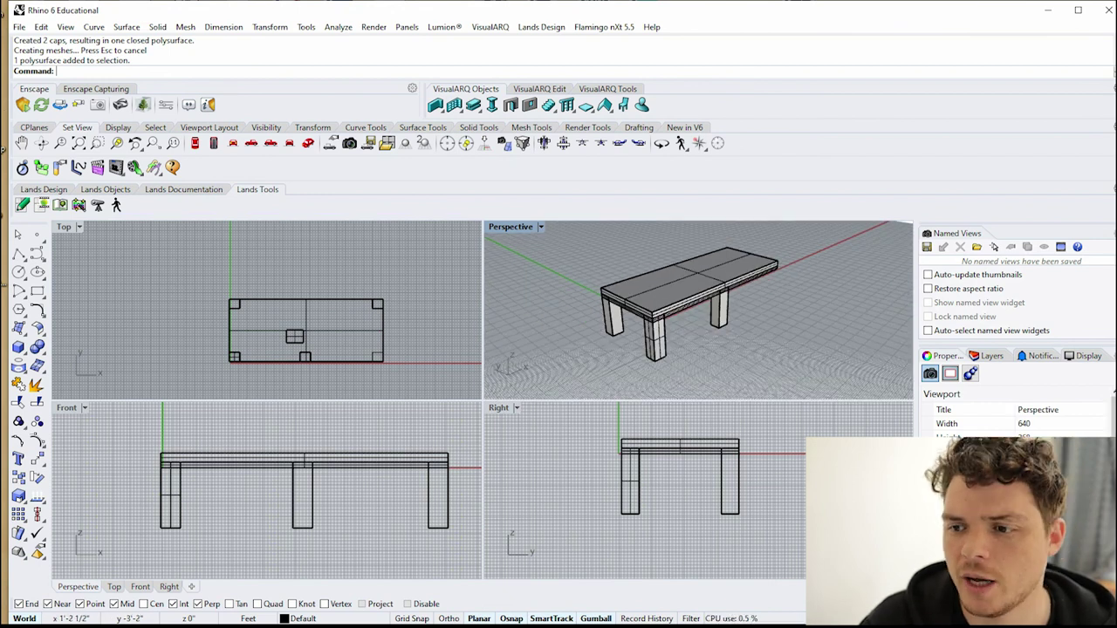
right_drag(701, 327, 703, 298)
scroll(698, 310, up, 5)
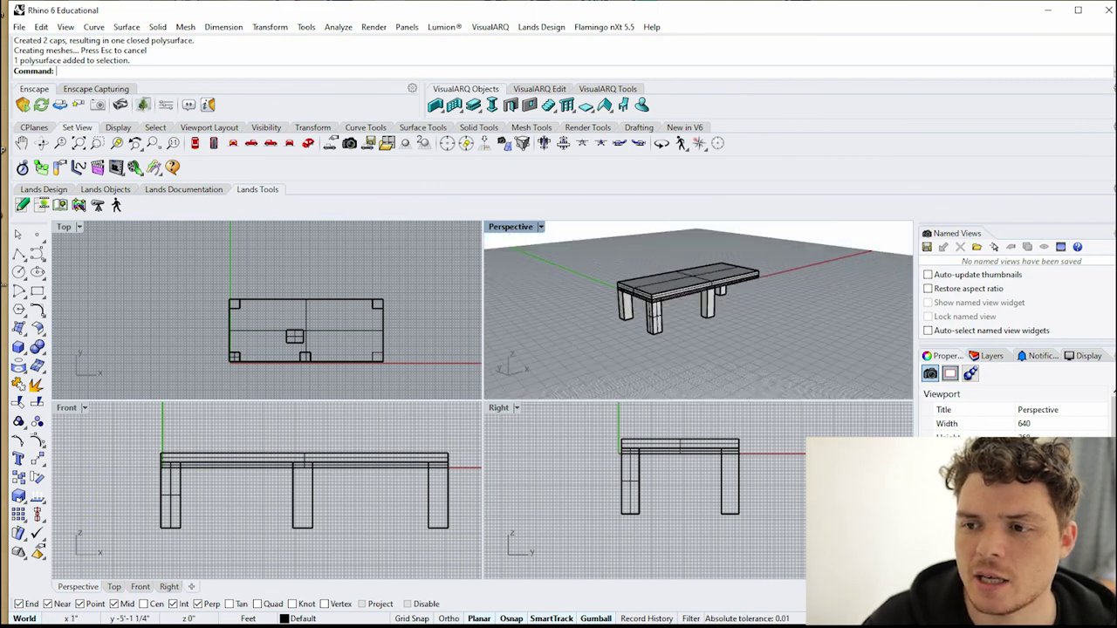
scroll(698, 310, down, 2)
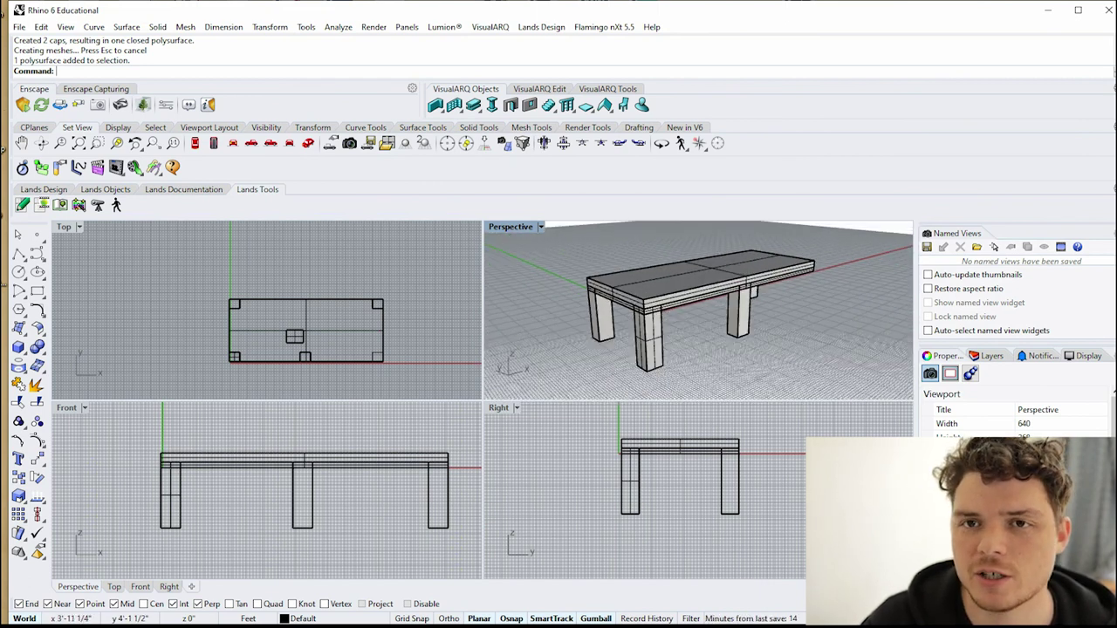